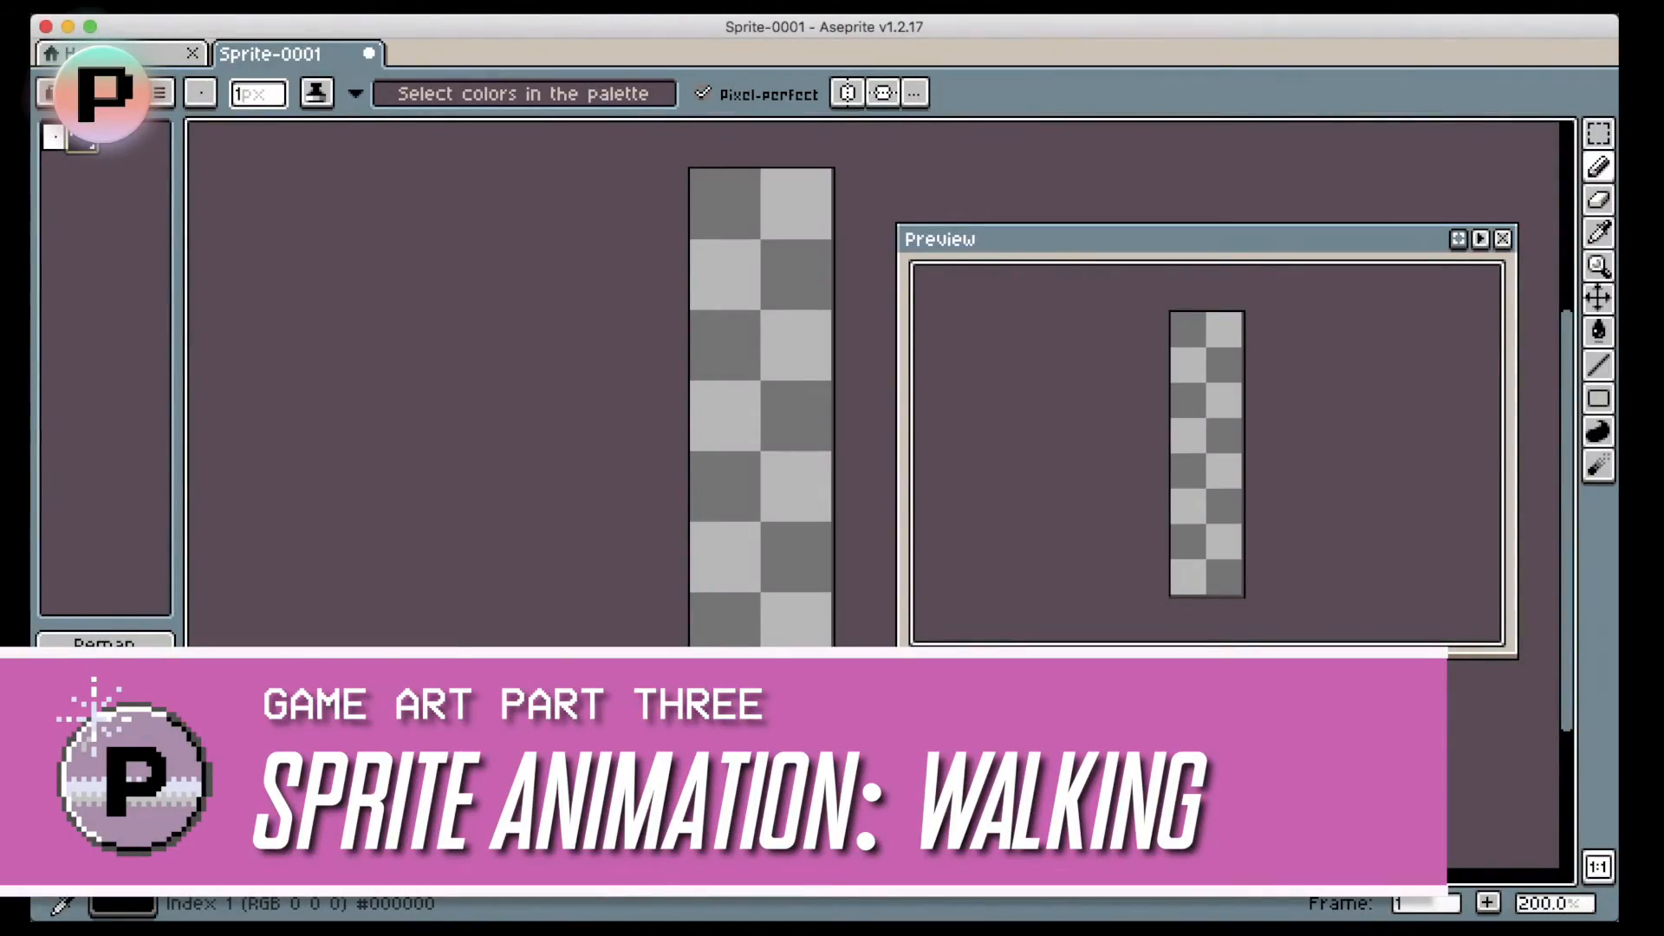
- Open the foreground colour editor and place it as a floating window beneath the preview
{"action": "left_click", "coordinate": [104, 824]}
{"action": "left_click", "coordinate": [116, 631]}
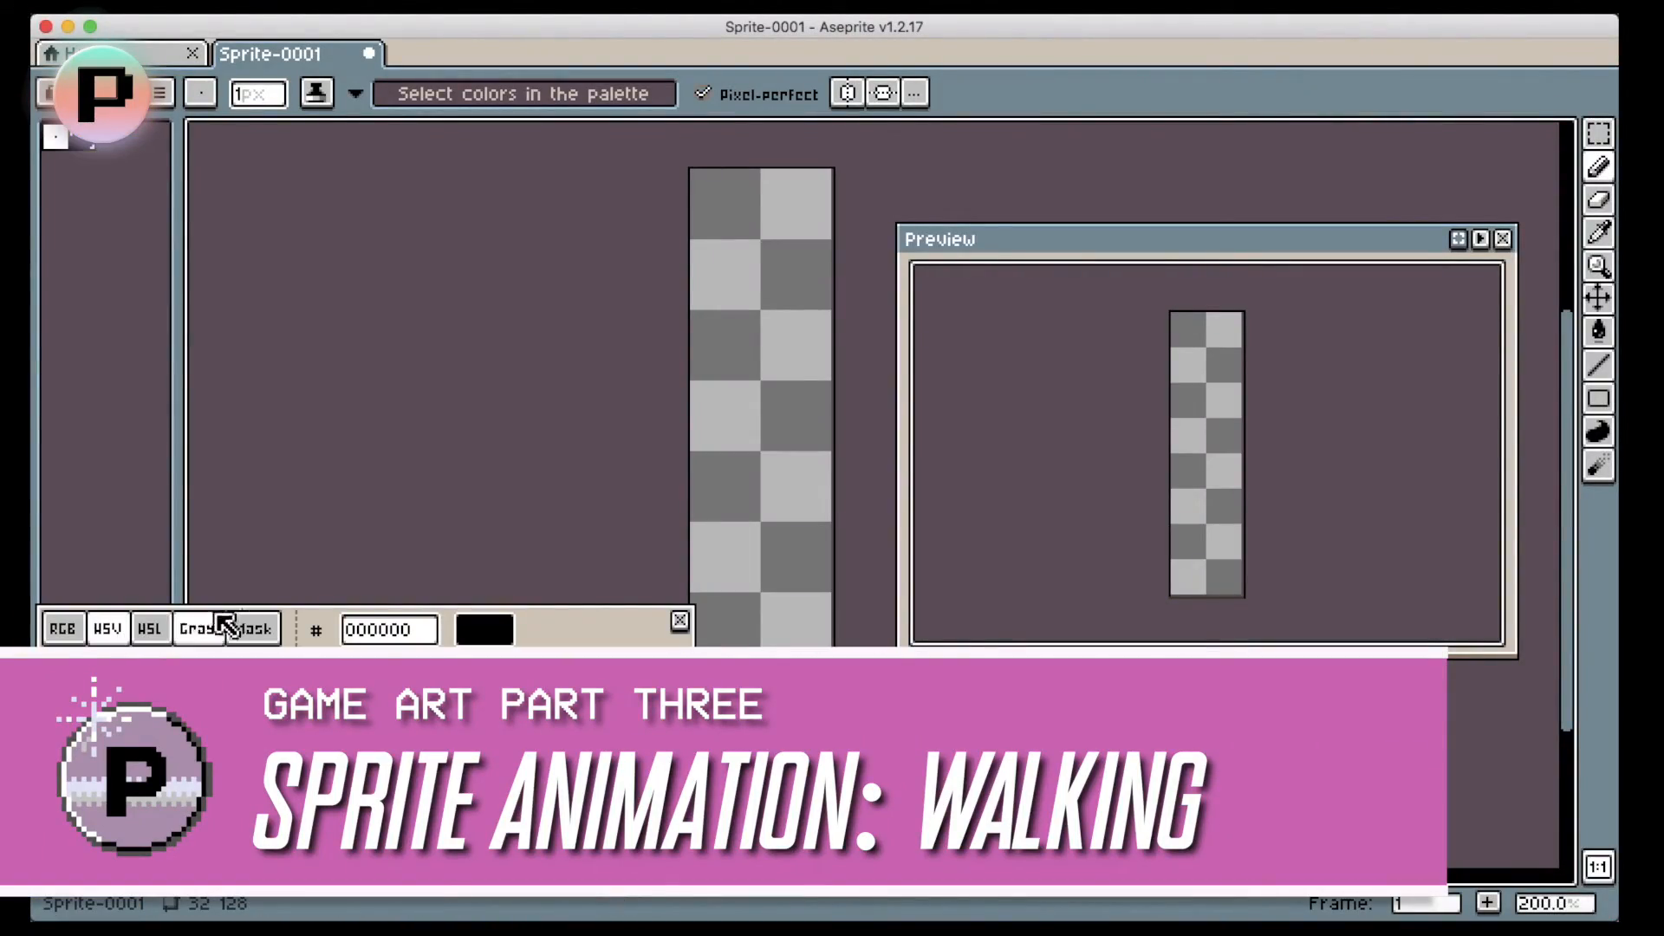
{"action": "left_click", "coordinate": [679, 620]}
{"action": "left_click_drag", "start_coordinate": [1274, 719], "coordinate": [1399, 689]}
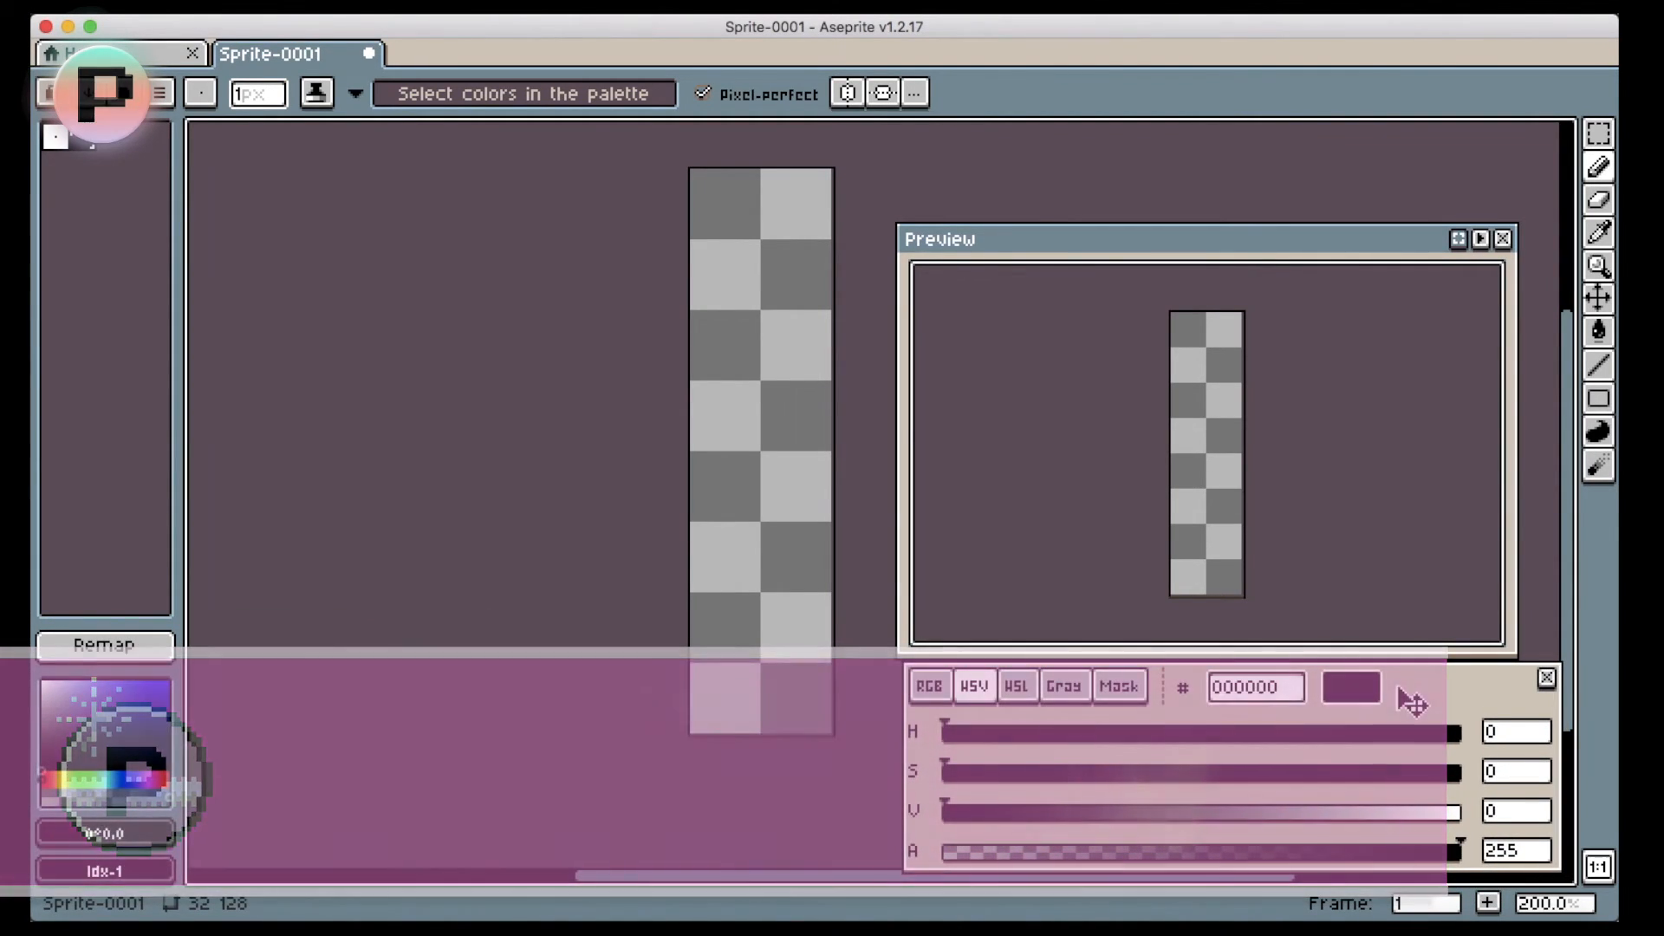
- Mix a skin-tone foreground colour with hue 30, saturation 41 and value 82
{"action": "left_click_drag", "start_coordinate": [966, 808], "coordinate": [1180, 811]}
{"action": "left_click_drag", "start_coordinate": [956, 768], "coordinate": [1166, 772]}
{"action": "left_click", "coordinate": [1031, 734]}
{"action": "left_click_drag", "start_coordinate": [1031, 735], "coordinate": [1009, 734]}
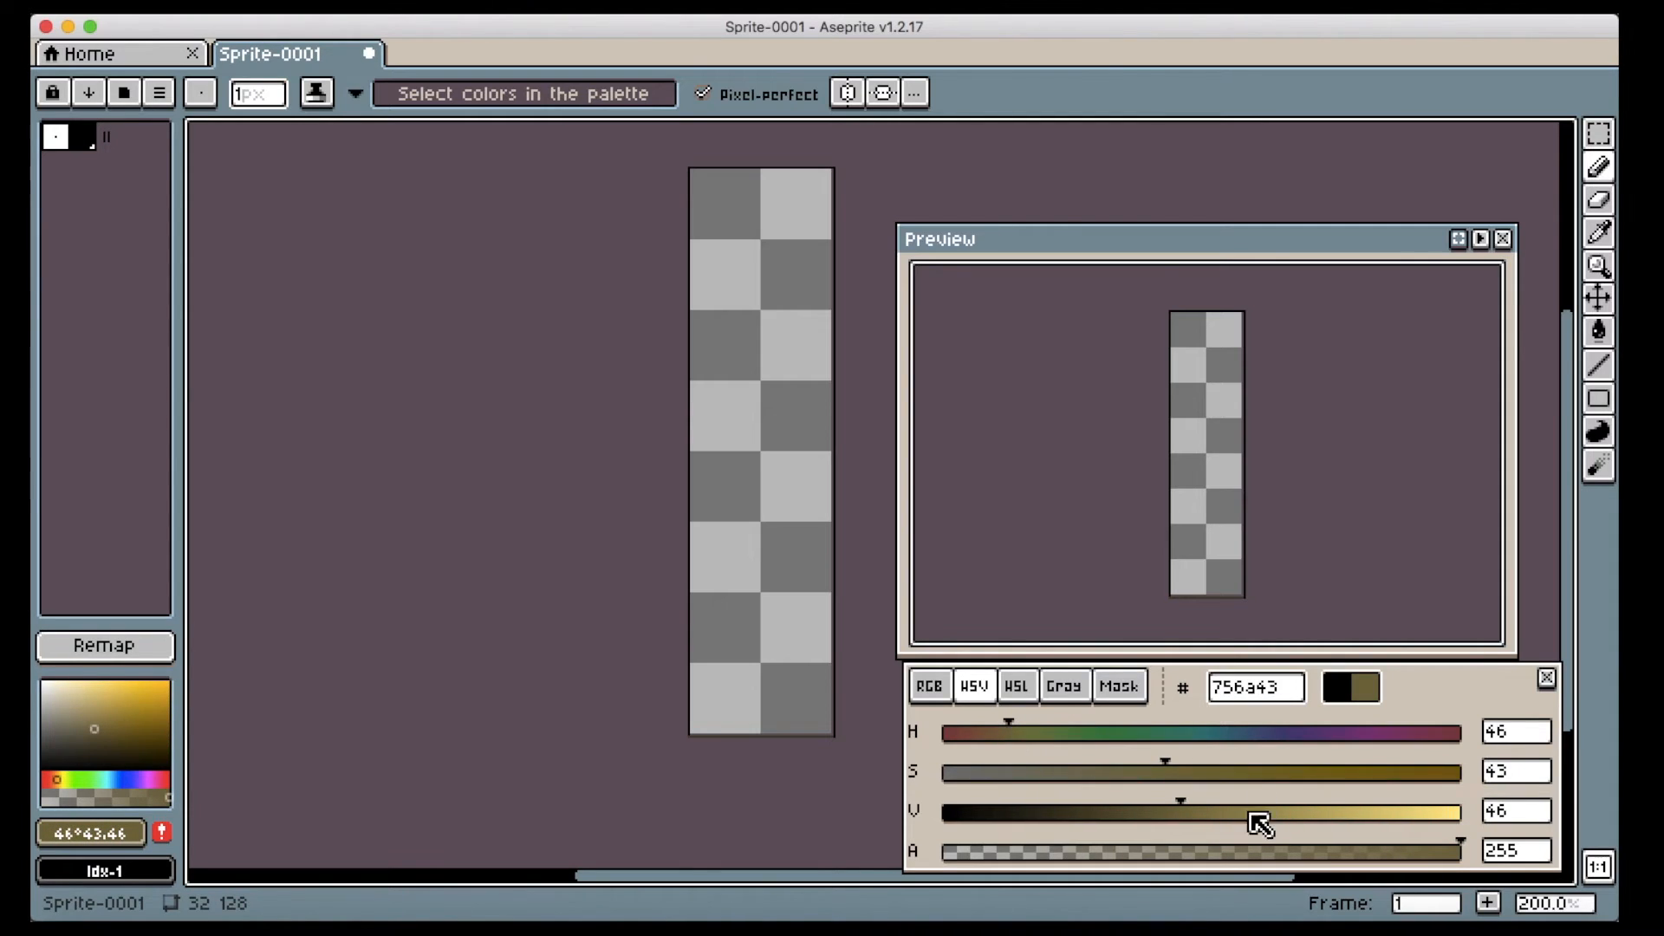
{"action": "left_click_drag", "start_coordinate": [1197, 806], "coordinate": [1369, 803]}
{"action": "left_click_drag", "start_coordinate": [1157, 754], "coordinate": [1248, 752]}
{"action": "mouse_move", "coordinate": [996, 717]}
{"action": "left_mouse_down"}
{"action": "mouse_move", "coordinate": [970, 728]}
{"action": "mouse_move", "coordinate": [984, 728]}
{"action": "left_mouse_up"}
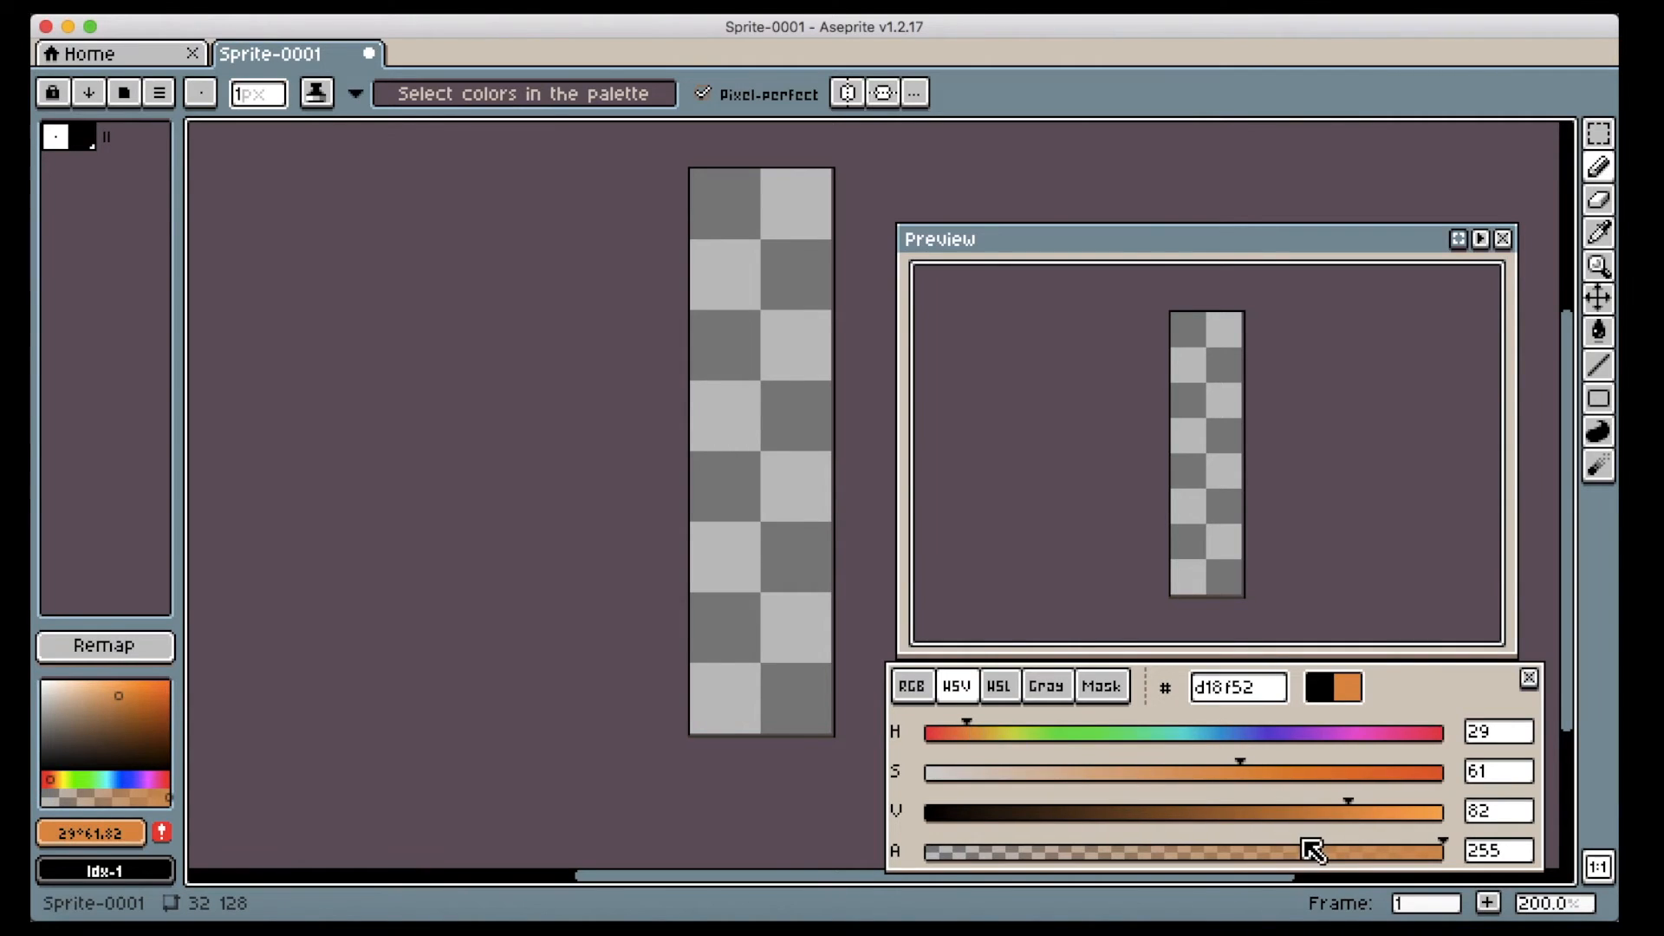
{"action": "left_click", "coordinate": [964, 728]}
{"action": "left_click_drag", "start_coordinate": [964, 728], "coordinate": [955, 728]}
{"action": "left_click", "coordinate": [969, 728]}
{"action": "left_click_drag", "start_coordinate": [1185, 770], "coordinate": [1141, 770]}
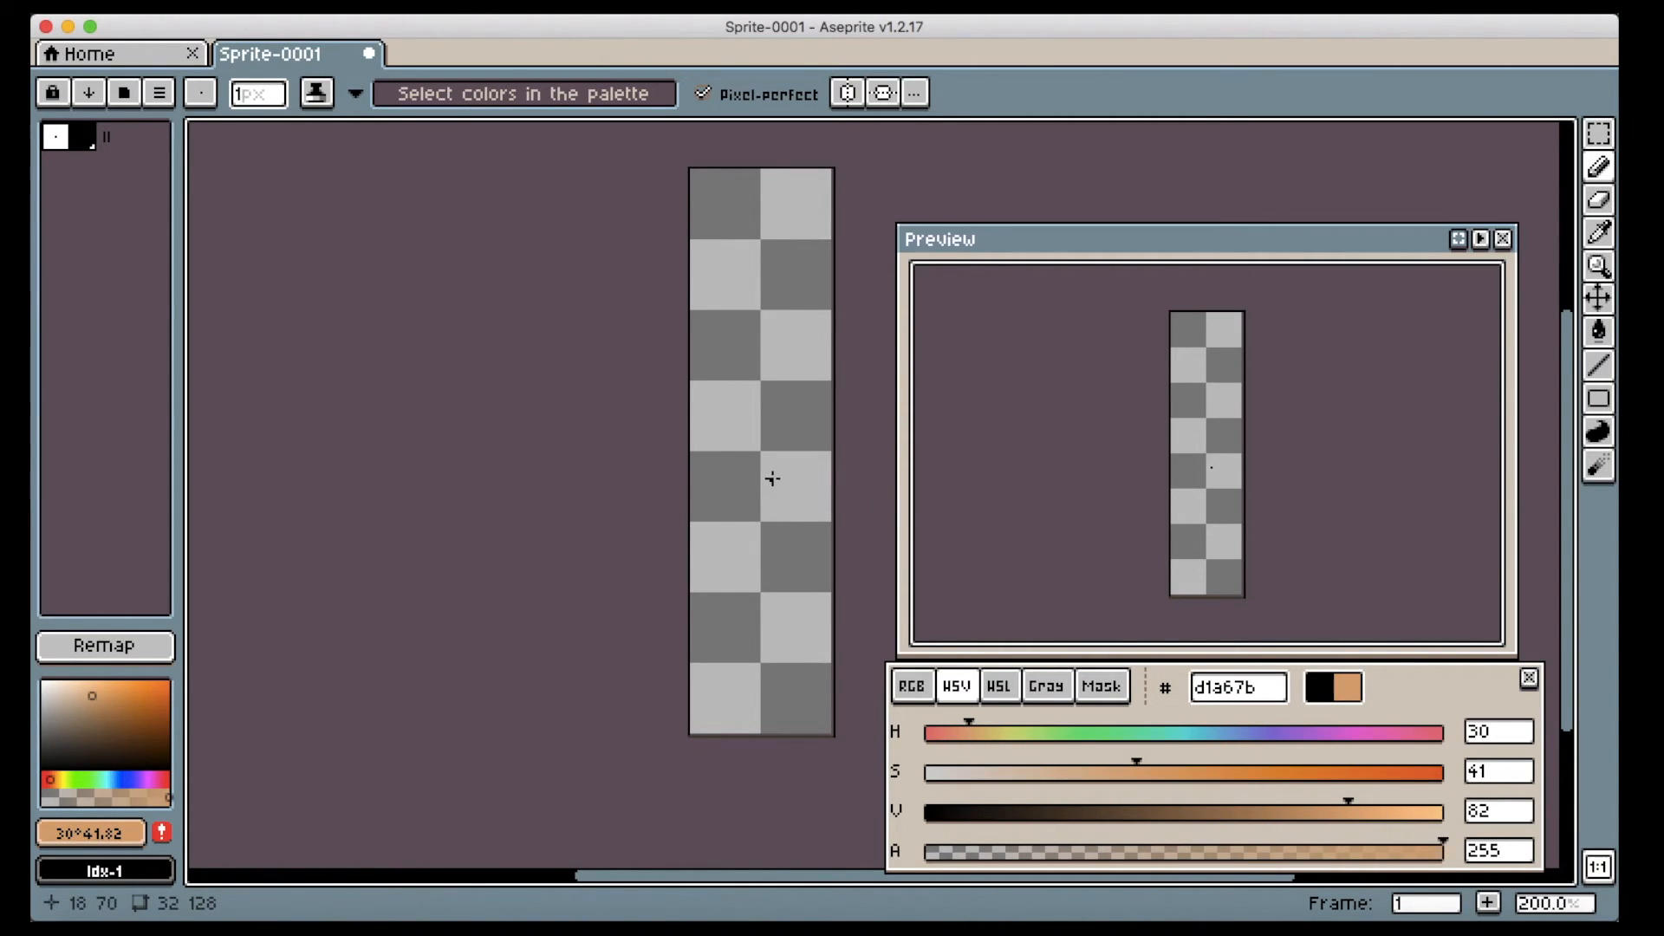
- Add the skin tone to the palette and paint a small round blob with it near the canvas centre
{"action": "left_click_drag", "start_coordinate": [748, 455], "coordinate": [751, 450]}
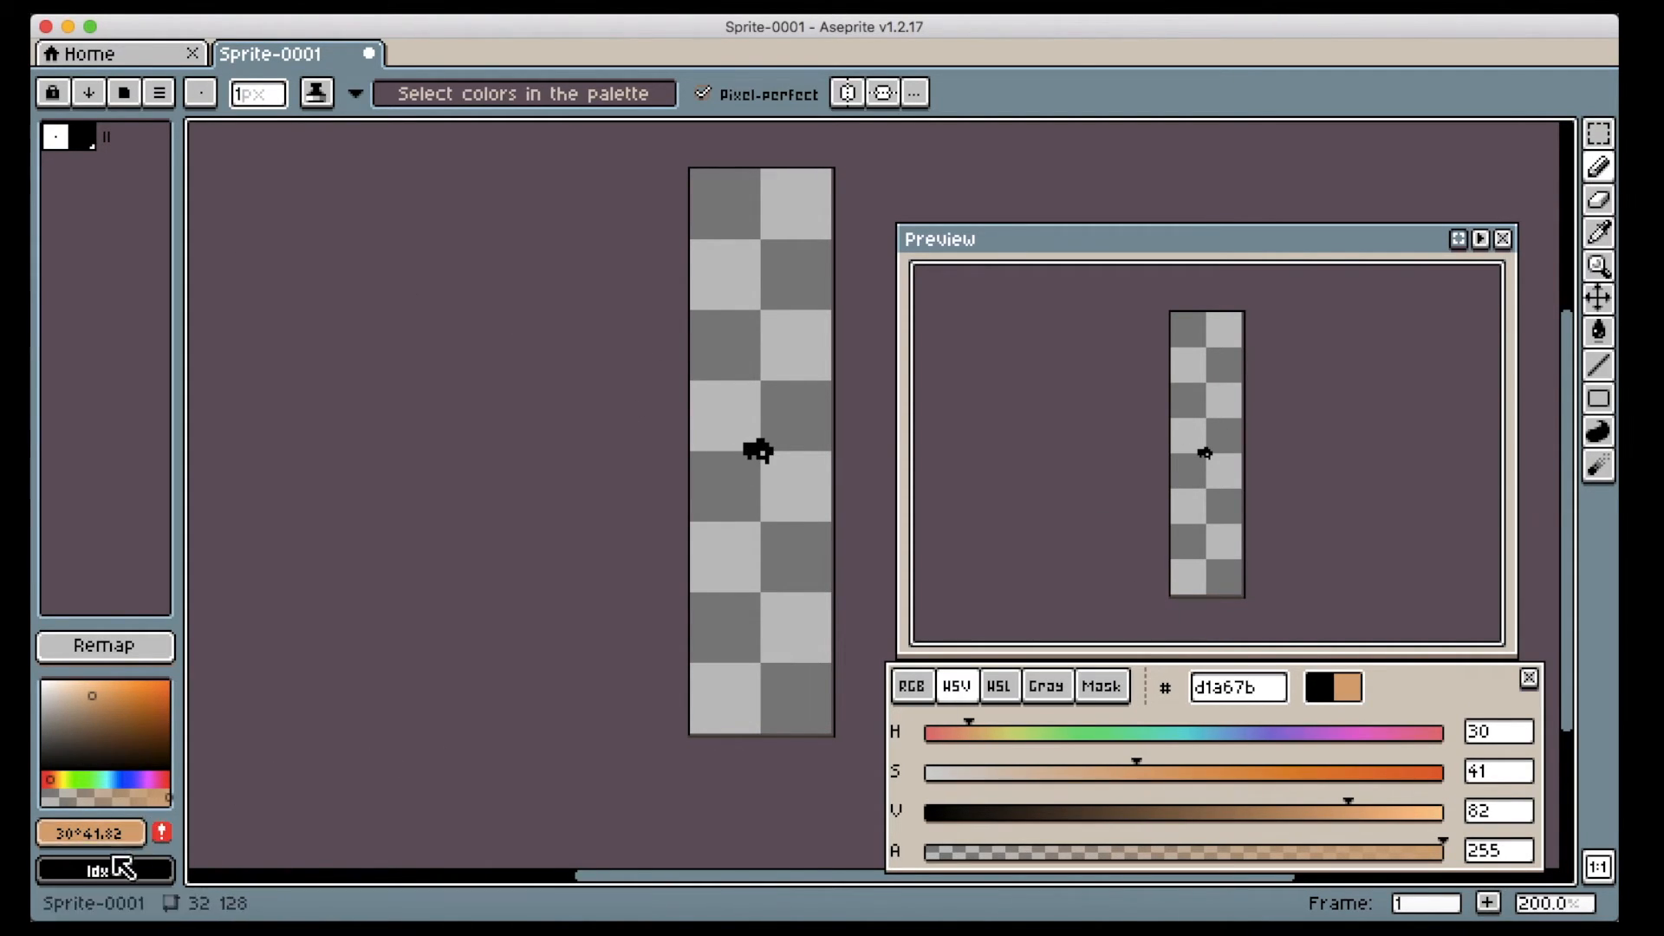
{"action": "left_click", "coordinate": [161, 833]}
{"action": "left_click", "coordinate": [108, 137]}
{"action": "left_click_drag", "start_coordinate": [778, 456], "coordinate": [770, 455]}
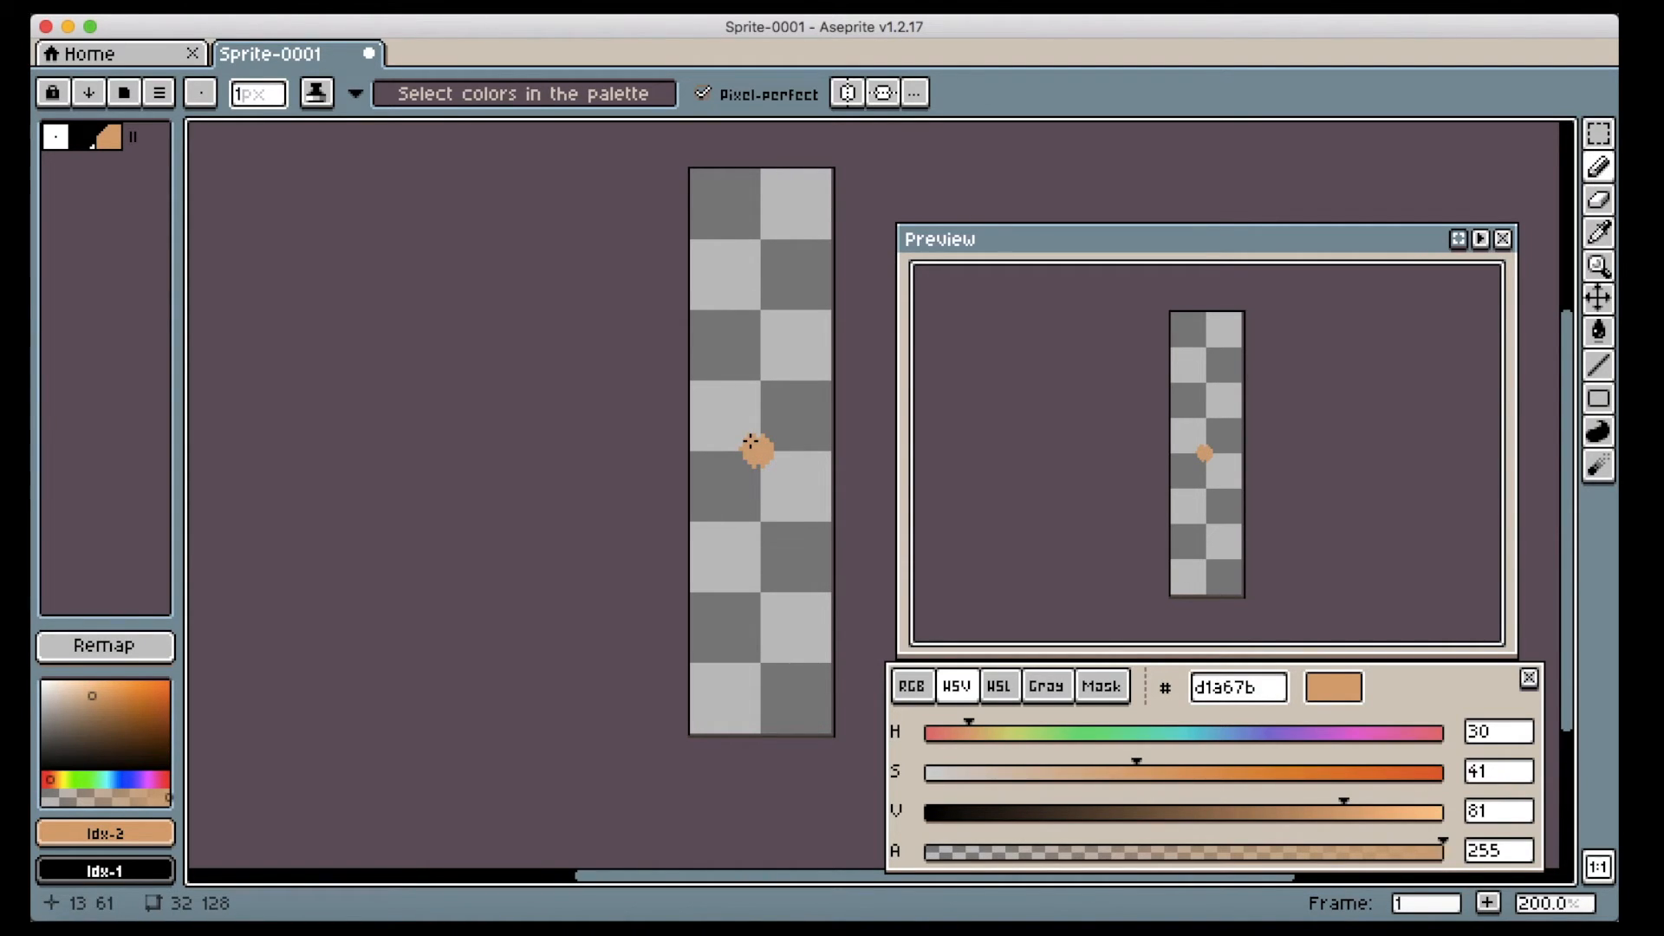
- Enlarge the blob into a solid rounded head and neck in skin tone, with Pixel-perfect turned off
{"action": "scroll", "coordinate": [750, 442], "scroll_direction": "up", "scroll_amount": 2}
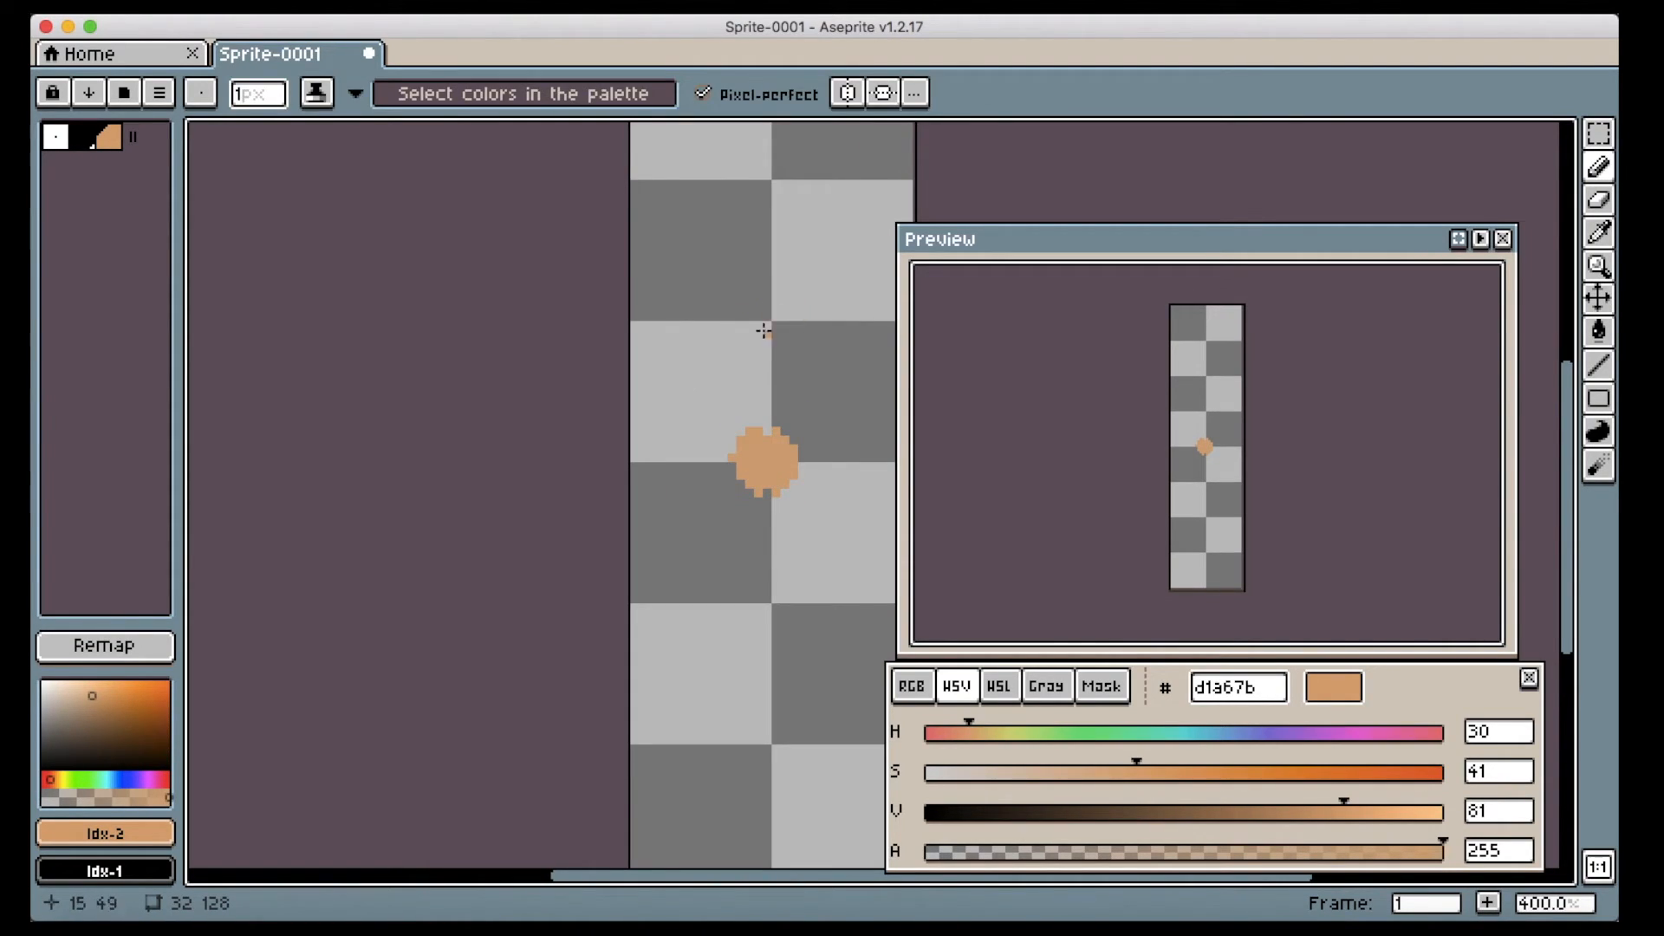
{"action": "left_click", "coordinate": [741, 443]}
{"action": "mouse_move", "coordinate": [738, 433]}
{"action": "left_mouse_down"}
{"action": "mouse_move", "coordinate": [748, 392]}
{"action": "mouse_move", "coordinate": [803, 444]}
{"action": "left_mouse_up"}
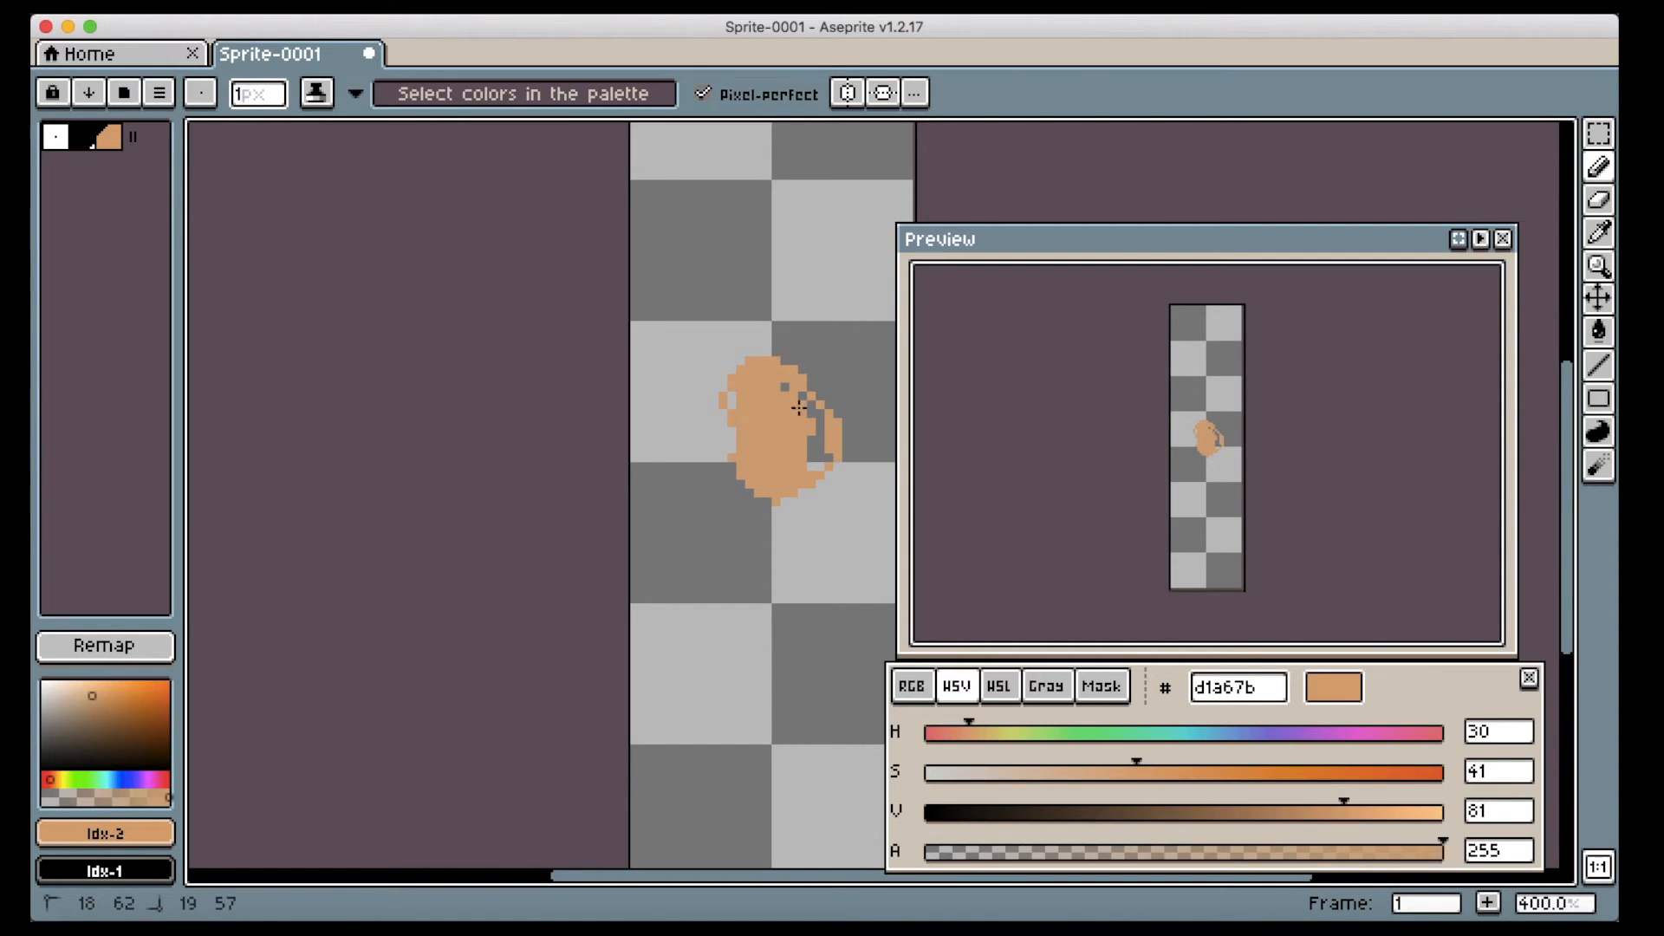
{"action": "left_click", "coordinate": [736, 93]}
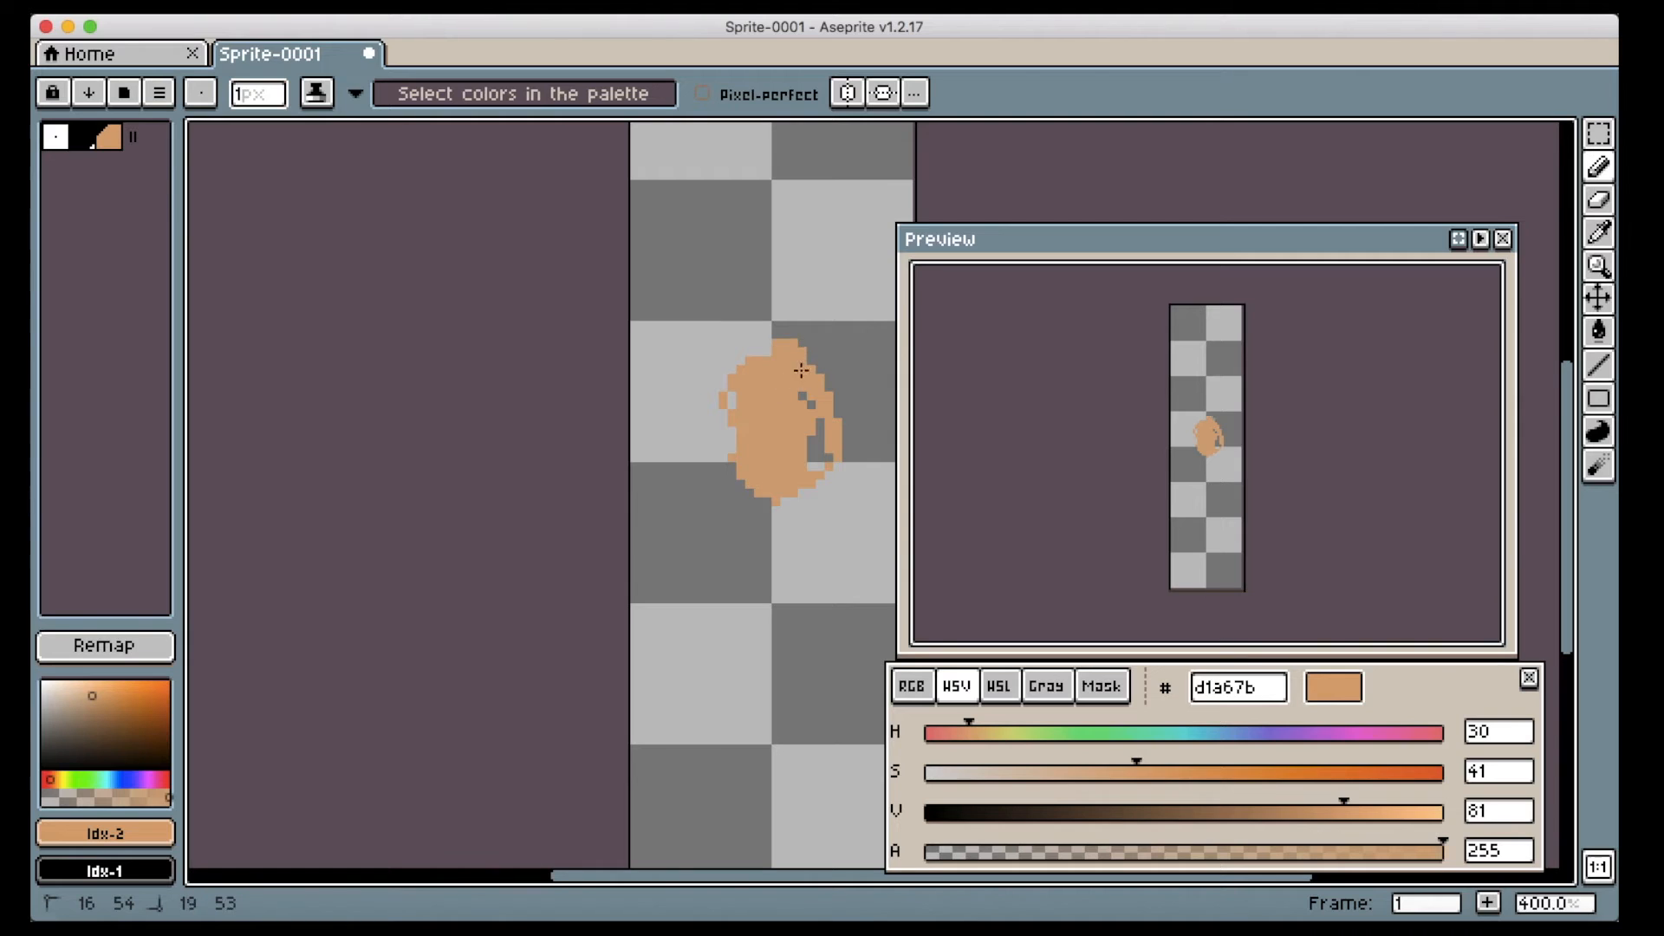
{"action": "mouse_move", "coordinate": [757, 365]}
{"action": "left_mouse_down"}
{"action": "mouse_move", "coordinate": [799, 400]}
{"action": "mouse_move", "coordinate": [741, 399]}
{"action": "mouse_move", "coordinate": [734, 416]}
{"action": "mouse_move", "coordinate": [829, 440]}
{"action": "mouse_move", "coordinate": [785, 498]}
{"action": "mouse_move", "coordinate": [853, 447]}
{"action": "mouse_move", "coordinate": [847, 383]}
{"action": "mouse_move", "coordinate": [785, 342]}
{"action": "left_mouse_up"}
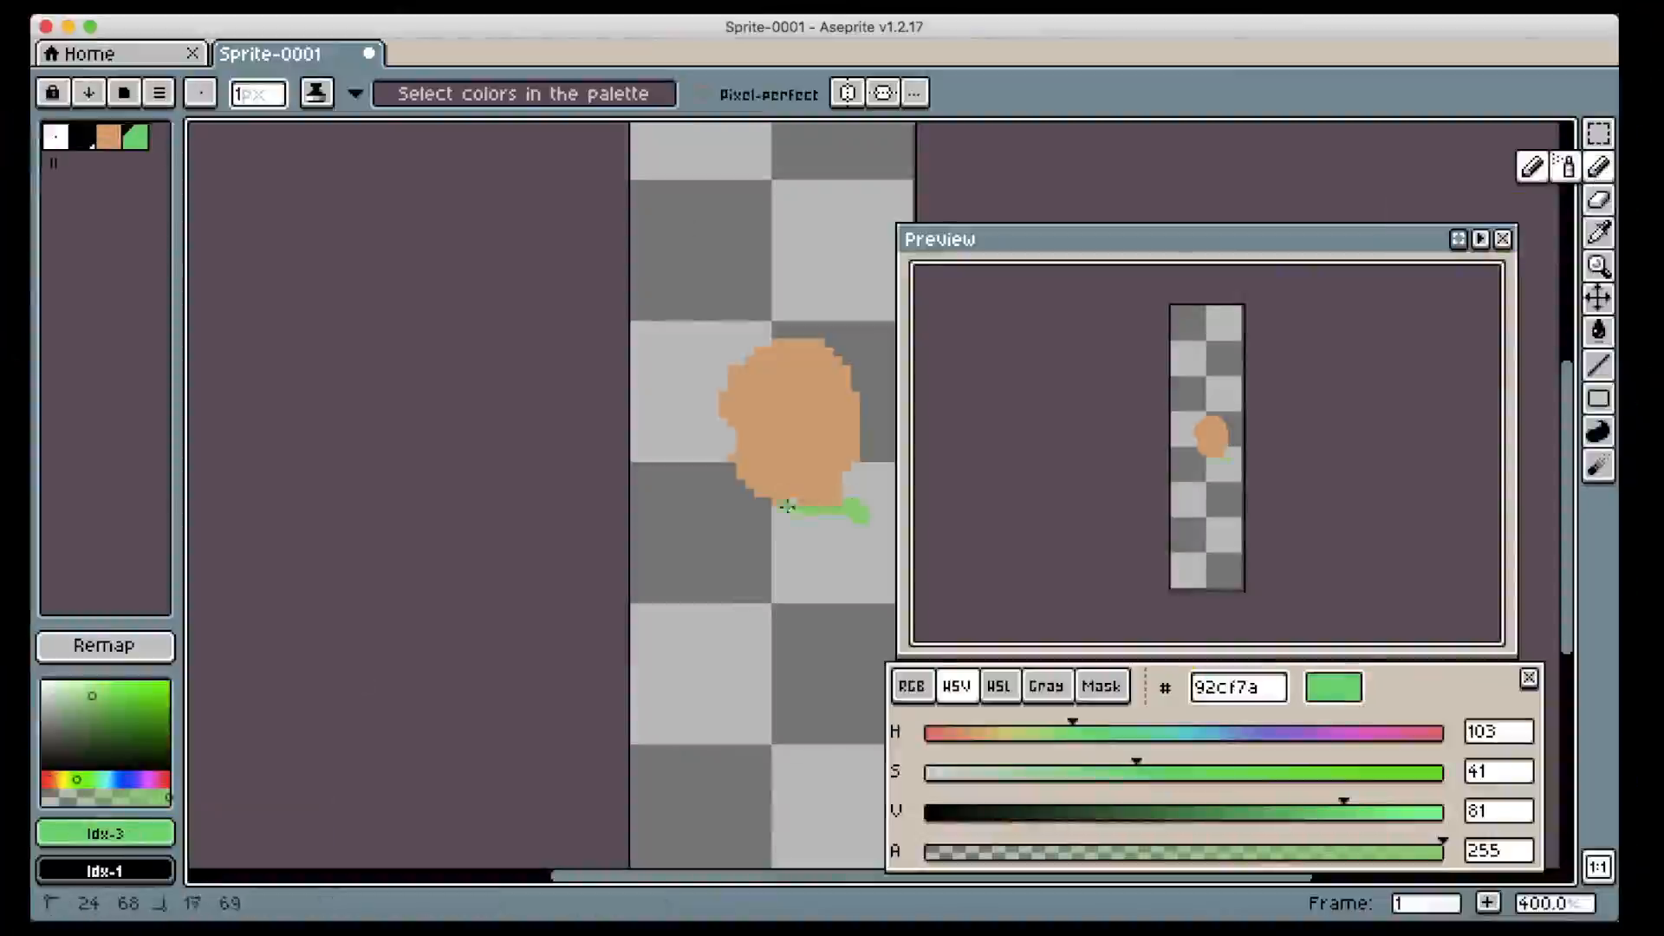
- Paint the upper torso below the neck in green and change that palette colour to teal 5ba68d
{"action": "mouse_move", "coordinate": [787, 506]}
{"action": "left_mouse_down"}
{"action": "mouse_move", "coordinate": [758, 570]}
{"action": "mouse_move", "coordinate": [828, 579]}
{"action": "left_mouse_up"}
{"action": "left_click_drag", "start_coordinate": [1073, 728], "coordinate": [1158, 733]}
{"action": "left_click", "coordinate": [135, 137]}
{"action": "left_click", "coordinate": [99, 711]}
{"action": "left_click", "coordinate": [1143, 733]}
{"action": "left_click", "coordinate": [162, 832]}
{"action": "left_click", "coordinate": [135, 137]}
{"action": "key", "text": "Delete"}
{"action": "left_click", "coordinate": [121, 871]}
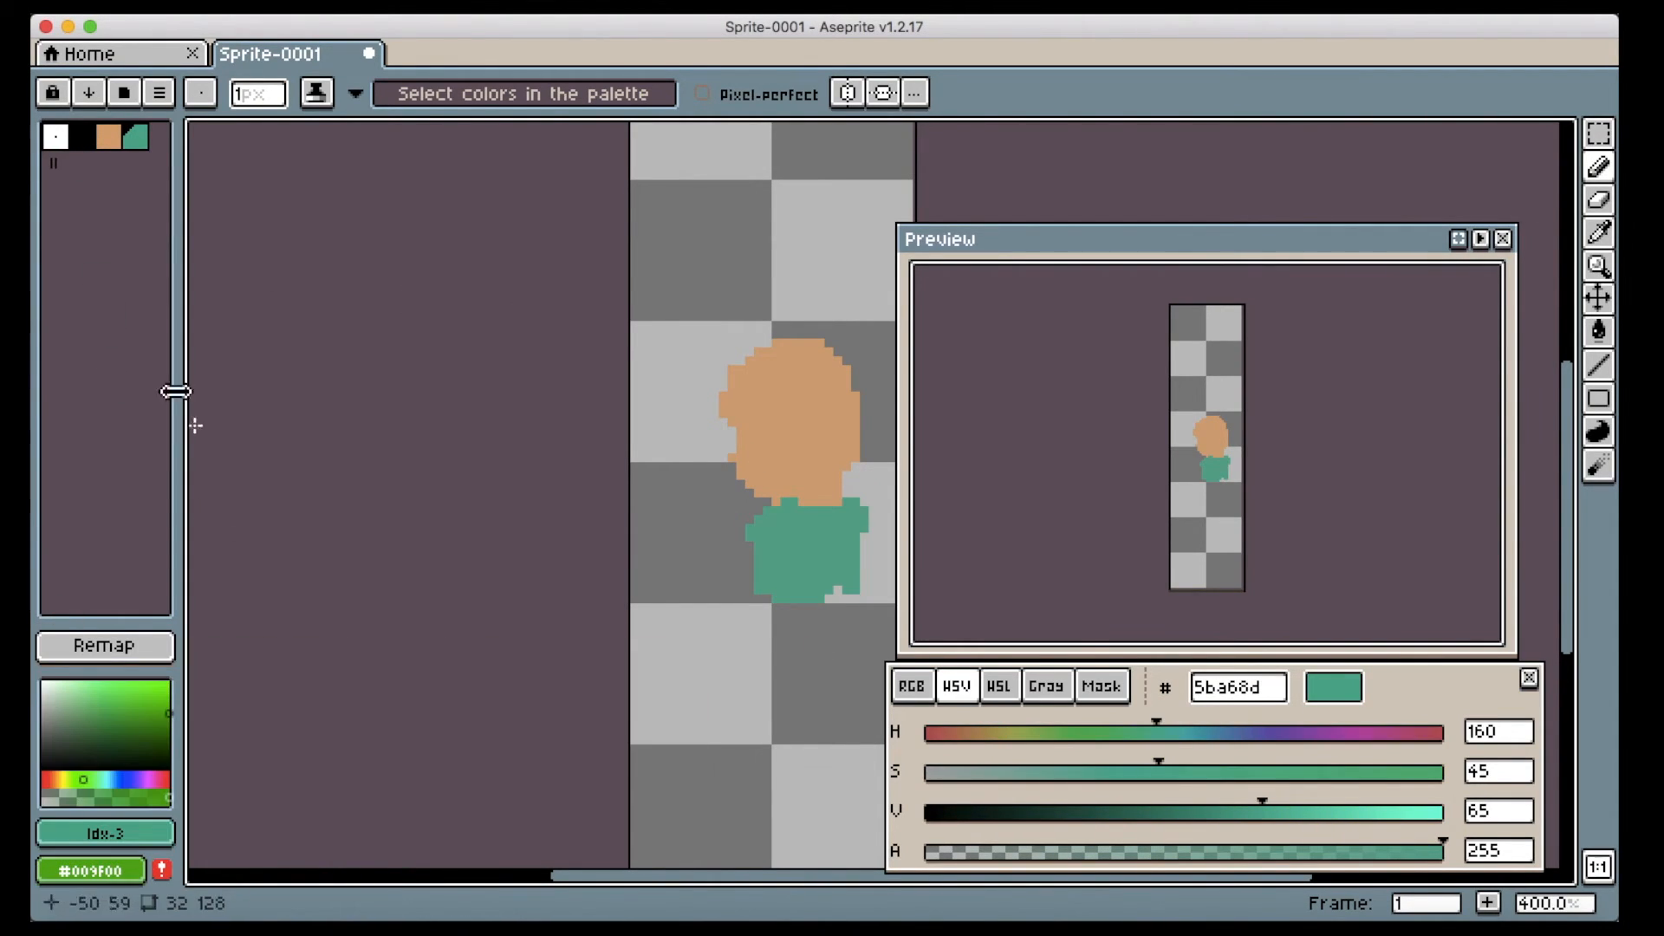
- Lengthen the teal shirt down to the hips and add a short sleeve on each side
{"action": "left_click", "coordinate": [55, 136]}
{"action": "left_click", "coordinate": [122, 870]}
{"action": "left_click", "coordinate": [135, 137]}
{"action": "left_click_drag", "start_coordinate": [771, 600], "coordinate": [845, 598]}
{"action": "mouse_move", "coordinate": [864, 537]}
{"action": "left_mouse_down"}
{"action": "mouse_move", "coordinate": [746, 551]}
{"action": "mouse_move", "coordinate": [845, 540]}
{"action": "mouse_move", "coordinate": [792, 545]}
{"action": "mouse_move", "coordinate": [809, 612]}
{"action": "mouse_move", "coordinate": [836, 617]}
{"action": "mouse_move", "coordinate": [677, 469]}
{"action": "mouse_move", "coordinate": [687, 521]}
{"action": "left_mouse_up"}
{"action": "left_click_drag", "start_coordinate": [652, 418], "coordinate": [638, 437]}
{"action": "mouse_move", "coordinate": [727, 480]}
{"action": "left_mouse_down"}
{"action": "mouse_move", "coordinate": [672, 459]}
{"action": "mouse_move", "coordinate": [641, 520]}
{"action": "mouse_move", "coordinate": [669, 555]}
{"action": "mouse_move", "coordinate": [735, 527]}
{"action": "mouse_move", "coordinate": [714, 573]}
{"action": "left_mouse_up"}
- Paint both arms in skin tone, one hanging in front and one bent across the body, enabling Pixel-perfect between them
{"action": "left_click", "coordinate": [108, 137]}
{"action": "left_click_drag", "start_coordinate": [630, 451], "coordinate": [613, 582]}
{"action": "left_click_drag", "start_coordinate": [617, 502], "coordinate": [618, 524]}
{"action": "left_click", "coordinate": [702, 93]}
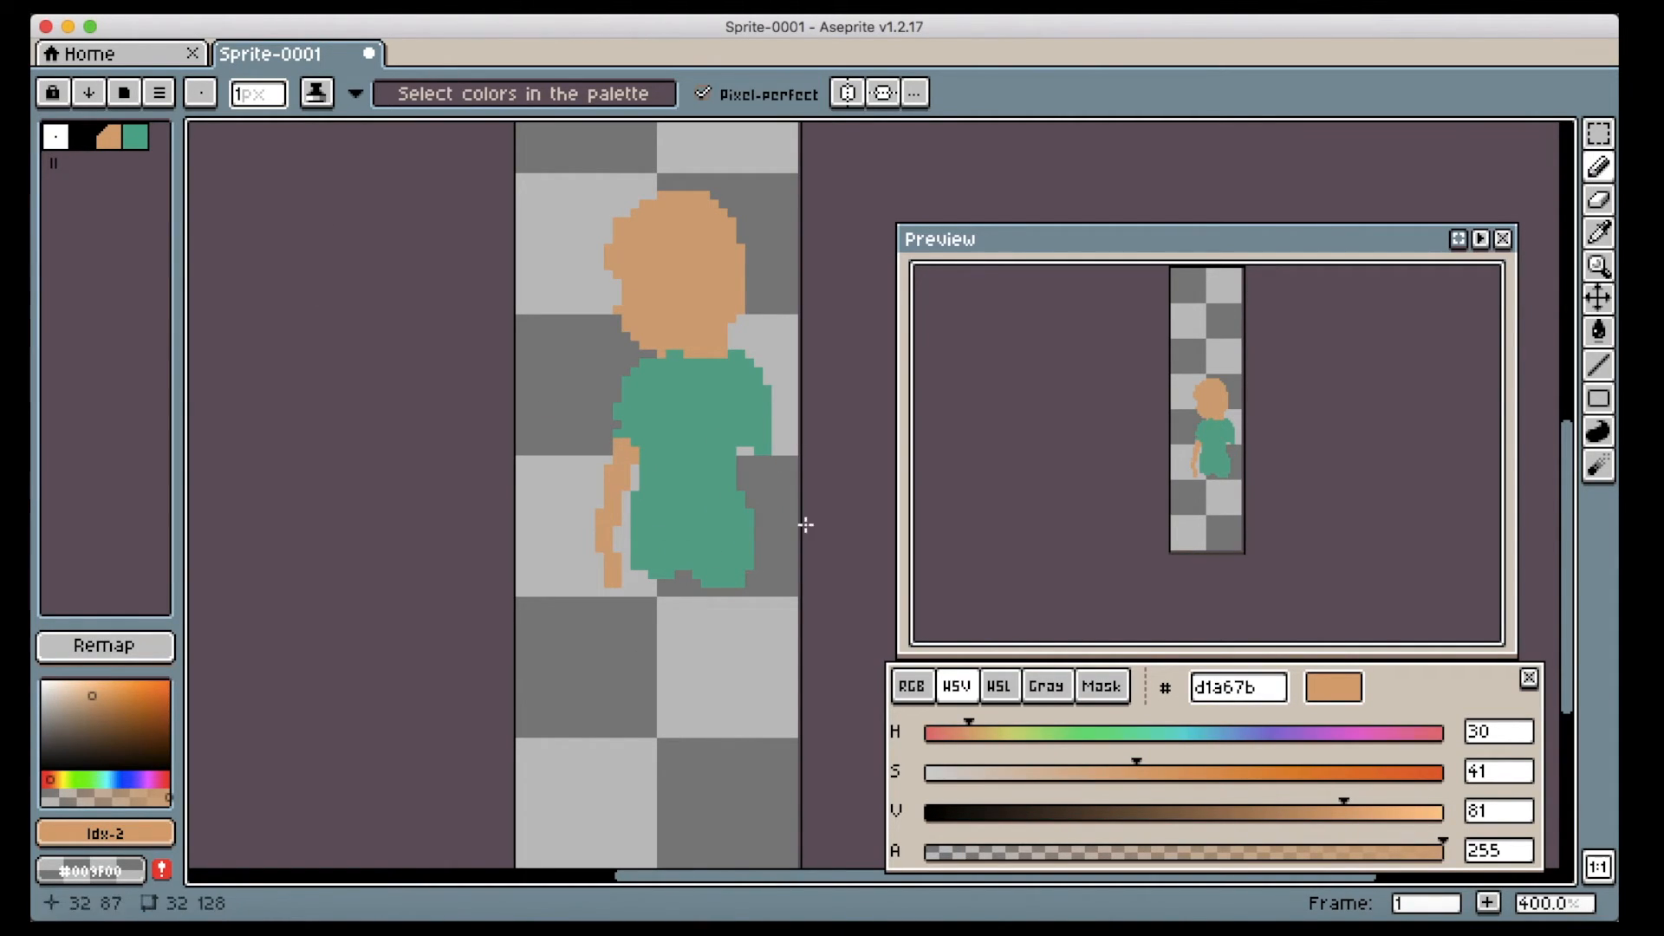
{"action": "mouse_move", "coordinate": [747, 487]}
{"action": "left_mouse_down"}
{"action": "mouse_move", "coordinate": [685, 520]}
{"action": "mouse_move", "coordinate": [776, 426]}
{"action": "left_mouse_up"}
- Extend the shirt's lower hem in teal and sketch the start of the legs in skin tone
{"action": "left_click", "coordinate": [135, 137]}
{"action": "key", "text": "b"}
{"action": "left_click_drag", "start_coordinate": [759, 568], "coordinate": [759, 576]}
{"action": "left_click", "coordinate": [108, 137]}
{"action": "left_click_drag", "start_coordinate": [643, 576], "coordinate": [707, 726]}
- Darken the skin tone to value 74 and paint the far leg and foot with it
{"action": "left_click_drag", "start_coordinate": [1344, 812], "coordinate": [1309, 813]}
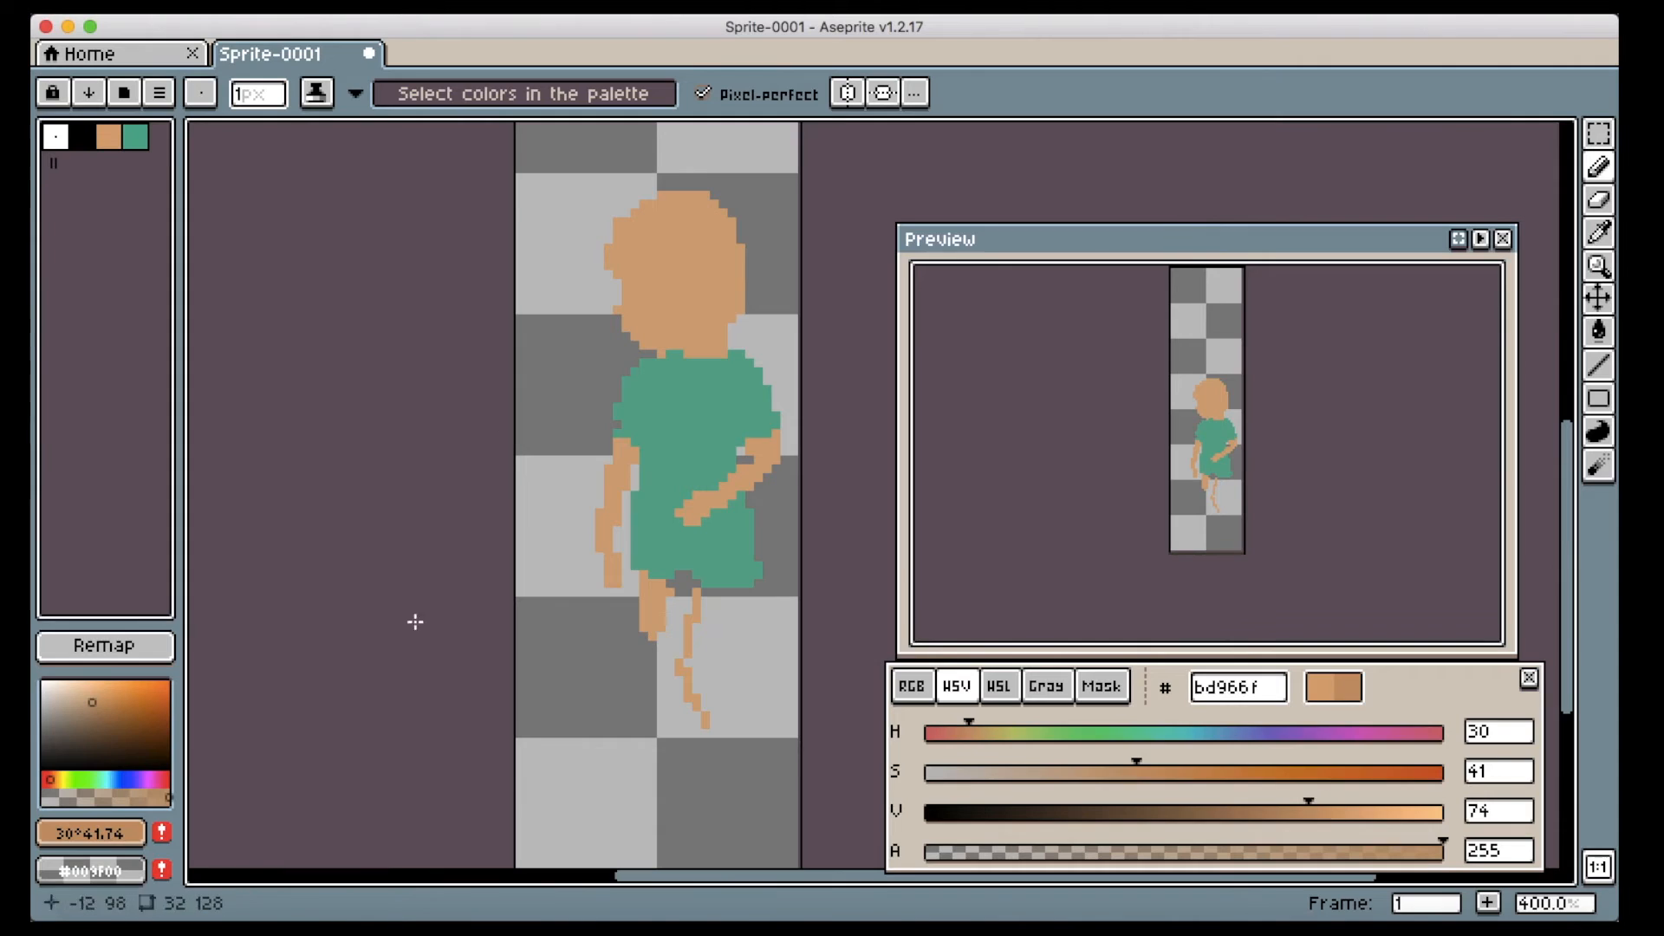
{"action": "left_click_drag", "start_coordinate": [648, 631], "coordinate": [672, 599]}
{"action": "mouse_move", "coordinate": [660, 690]}
{"action": "left_mouse_down"}
{"action": "mouse_move", "coordinate": [645, 582]}
{"action": "mouse_move", "coordinate": [666, 752]}
{"action": "mouse_move", "coordinate": [617, 805]}
{"action": "left_mouse_up"}
{"action": "right_click", "coordinate": [642, 687]}
- Outline the near leg and foot in the lighter skin tone d1a67b and fill the shape with the Paint Bucket
{"action": "left_click", "coordinate": [113, 136]}
{"action": "left_click_drag", "start_coordinate": [750, 593], "coordinate": [723, 752]}
{"action": "left_click_drag", "start_coordinate": [743, 750], "coordinate": [721, 818]}
{"action": "key", "text": "g"}
{"action": "left_click", "coordinate": [715, 661]}
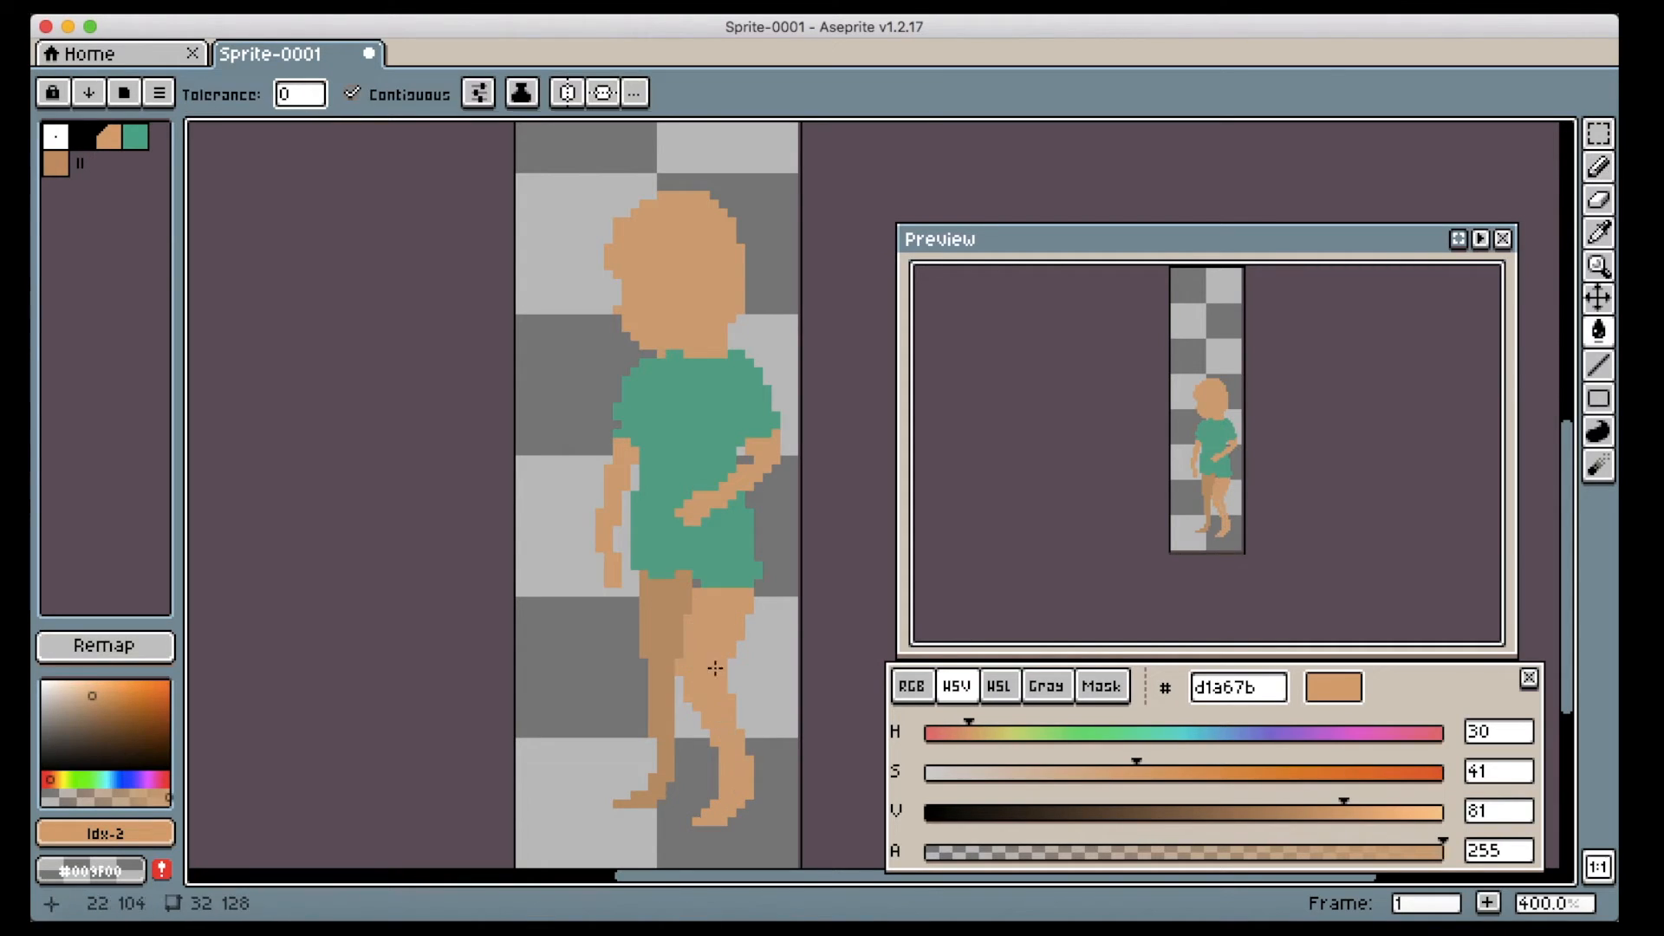
- Trim the pixels under the chin to separate the jaw from the neck
{"action": "key", "text": "b"}
{"action": "left_click_drag", "start_coordinate": [661, 340], "coordinate": [644, 345]}
{"action": "key", "text": "b"}
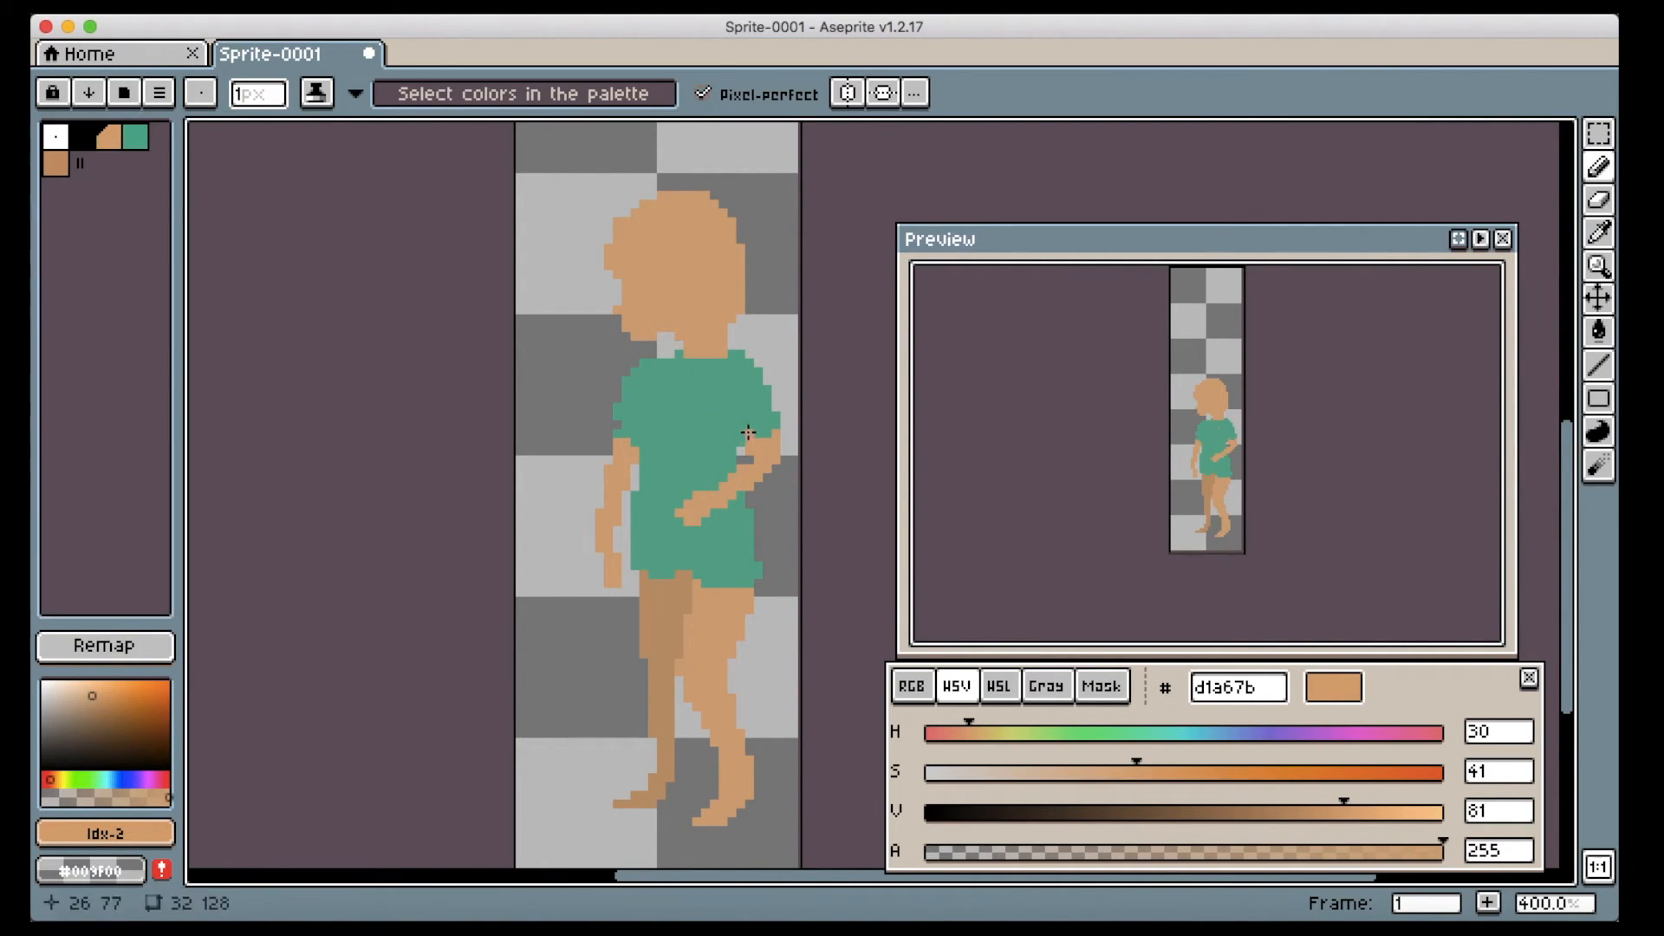
{"action": "left_click_drag", "start_coordinate": [617, 288], "coordinate": [654, 198]}
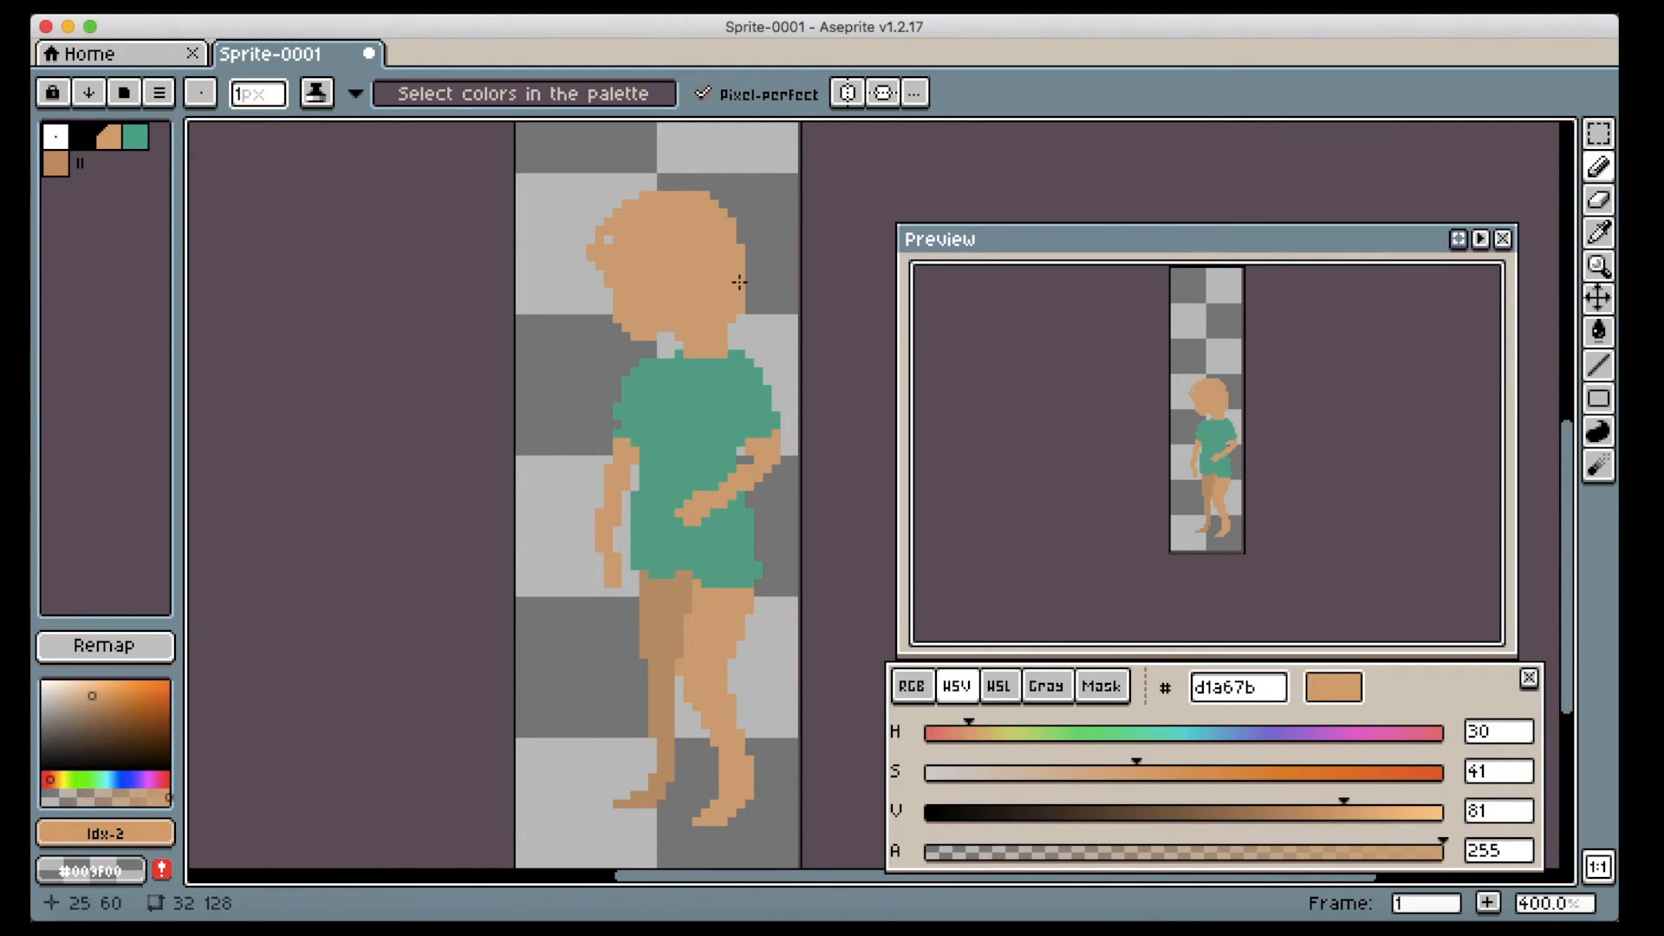
{"action": "key", "text": "super+z"}
{"action": "key", "text": "super+z"}
{"action": "key", "text": "super+z"}
- Draw the eye in black, add white ffffff to the palette and paint the white of the eye
{"action": "key", "text": "e"}
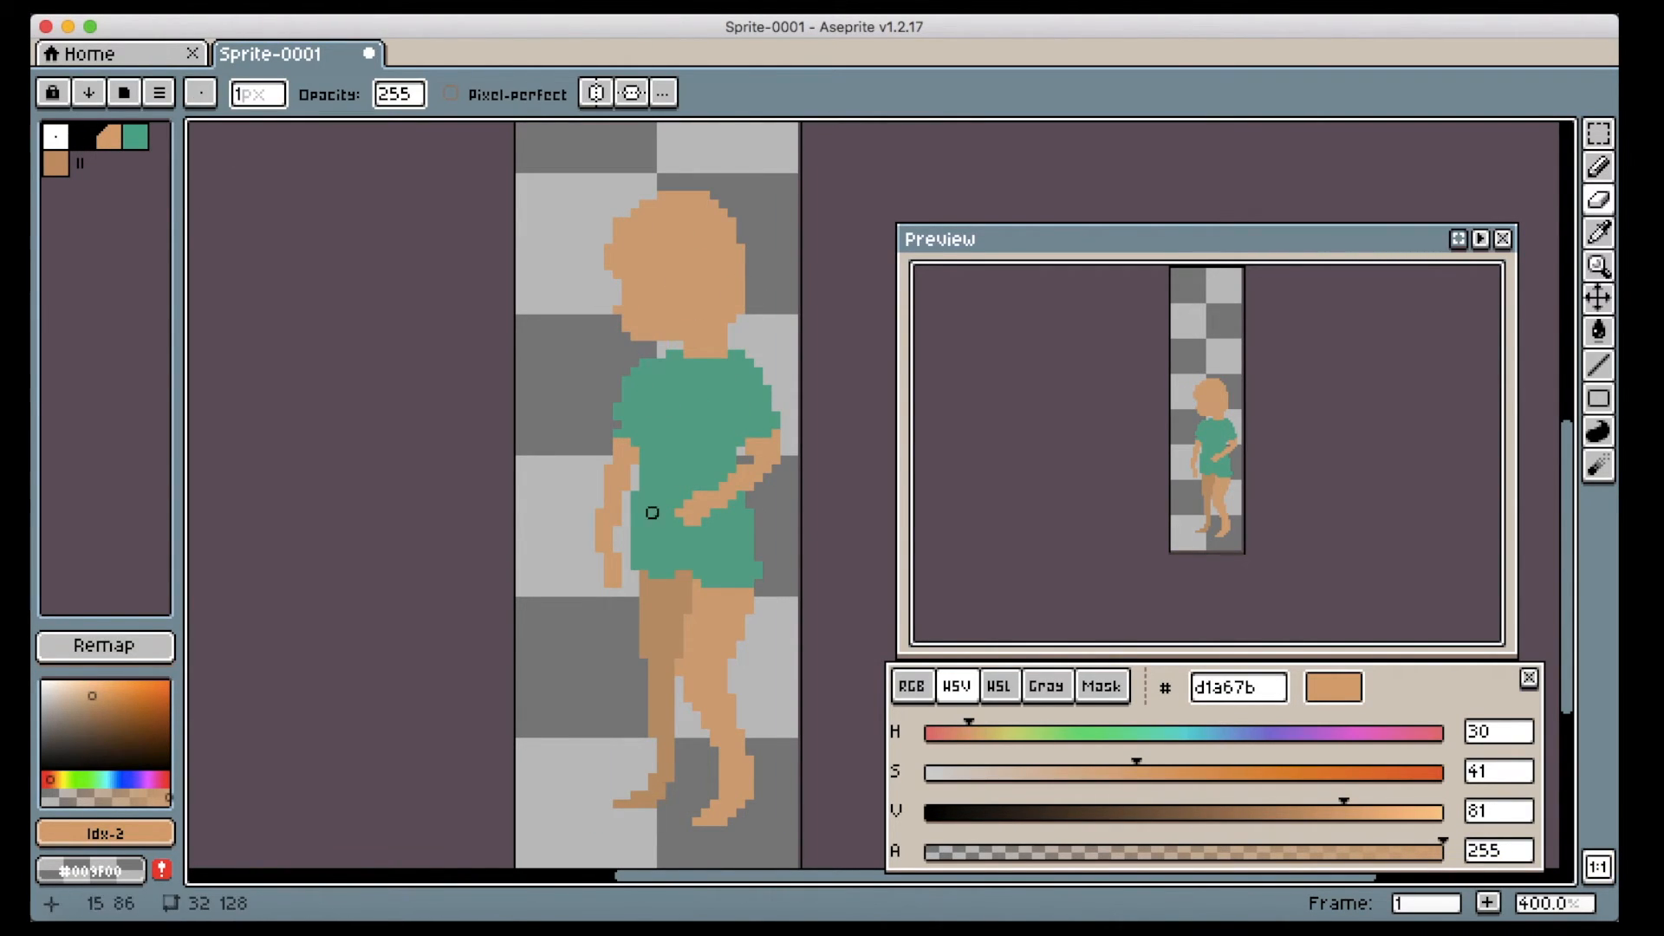
{"action": "left_click", "coordinate": [82, 137]}
{"action": "key", "text": "b"}
{"action": "left_click", "coordinate": [639, 266]}
{"action": "left_click_drag", "start_coordinate": [954, 799], "coordinate": [1469, 799]}
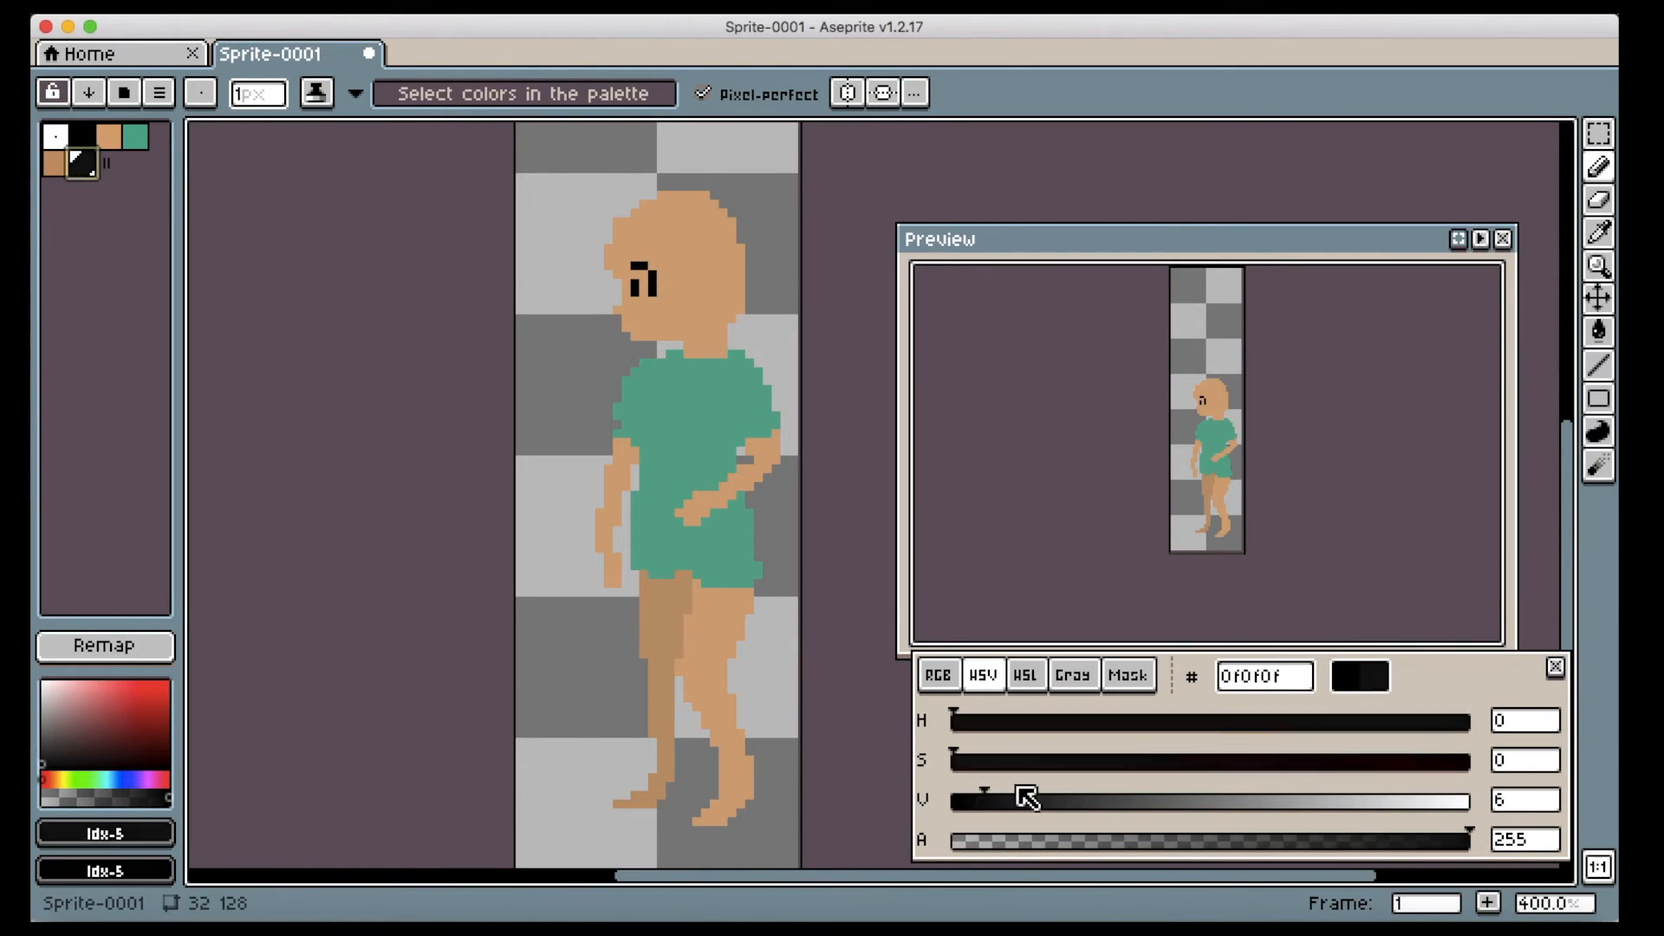
{"action": "left_click_drag", "start_coordinate": [636, 274], "coordinate": [644, 292]}
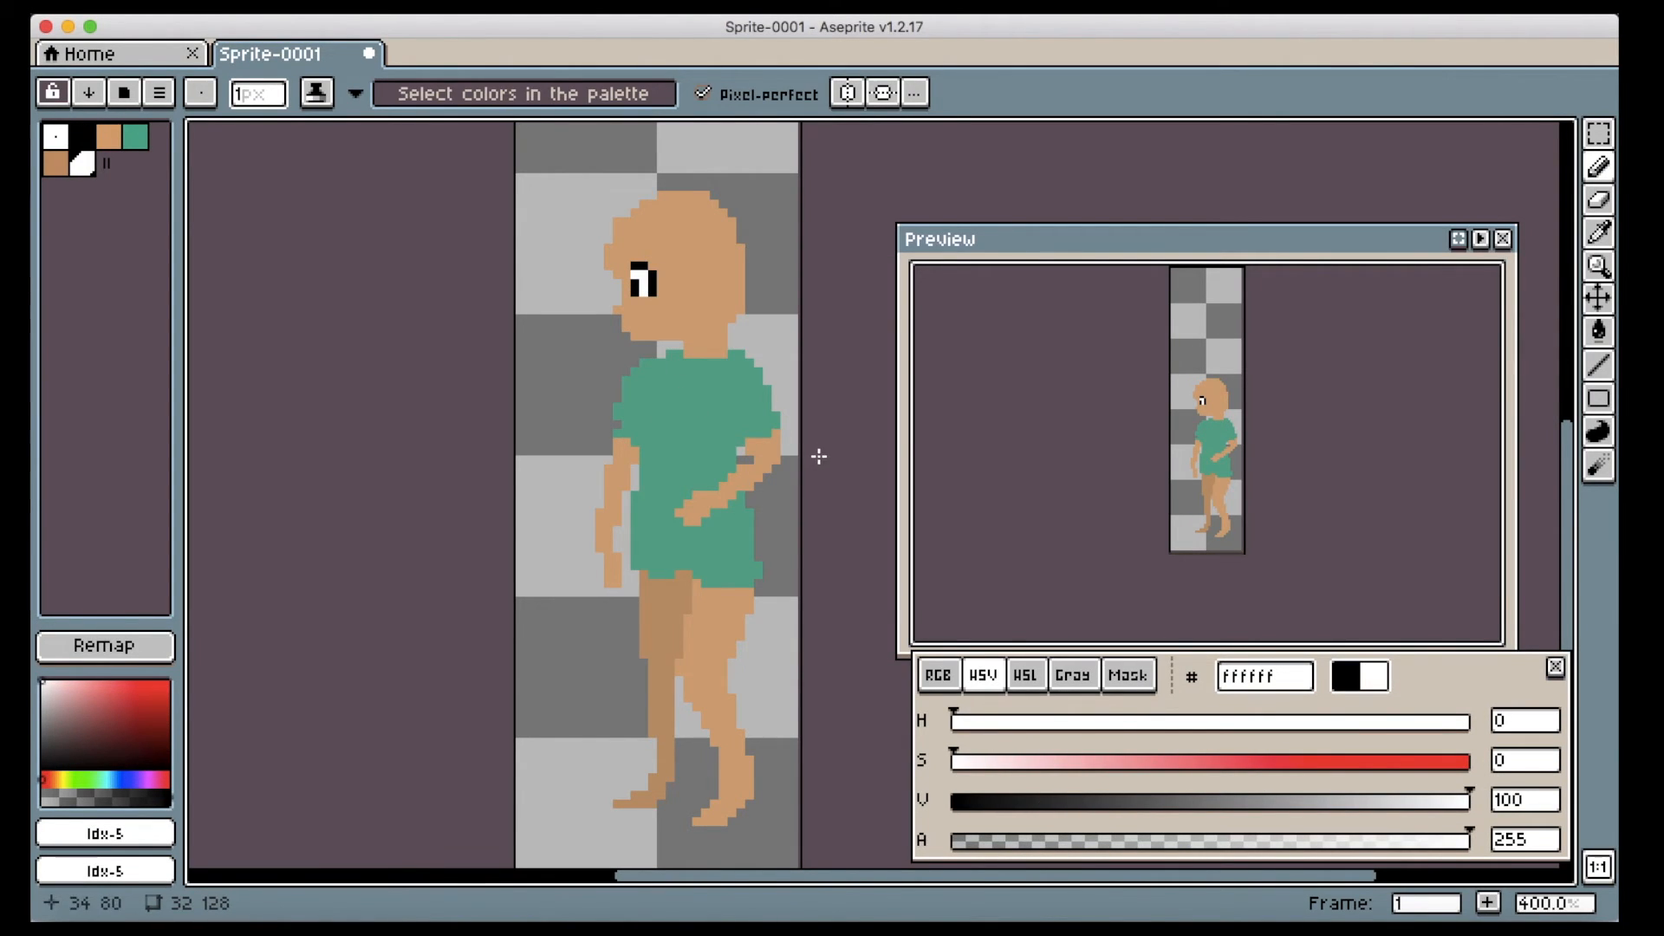
- Select the whole figure, shift it a few pixels towards its facing side and deselect it
{"action": "left_click", "coordinate": [1598, 133]}
{"action": "left_click_drag", "start_coordinate": [590, 193], "coordinate": [784, 830]}
{"action": "left_click_drag", "start_coordinate": [720, 614], "coordinate": [675, 614]}
{"action": "left_click", "coordinate": [108, 137]}
{"action": "key", "text": "super+d"}
- Erase pixels along the underside of the jaw and undo the last erasure
{"action": "key", "text": "e"}
{"action": "left_click_drag", "start_coordinate": [635, 336], "coordinate": [625, 336]}
{"action": "left_click", "coordinate": [634, 328]}
{"action": "key", "text": "super+z"}
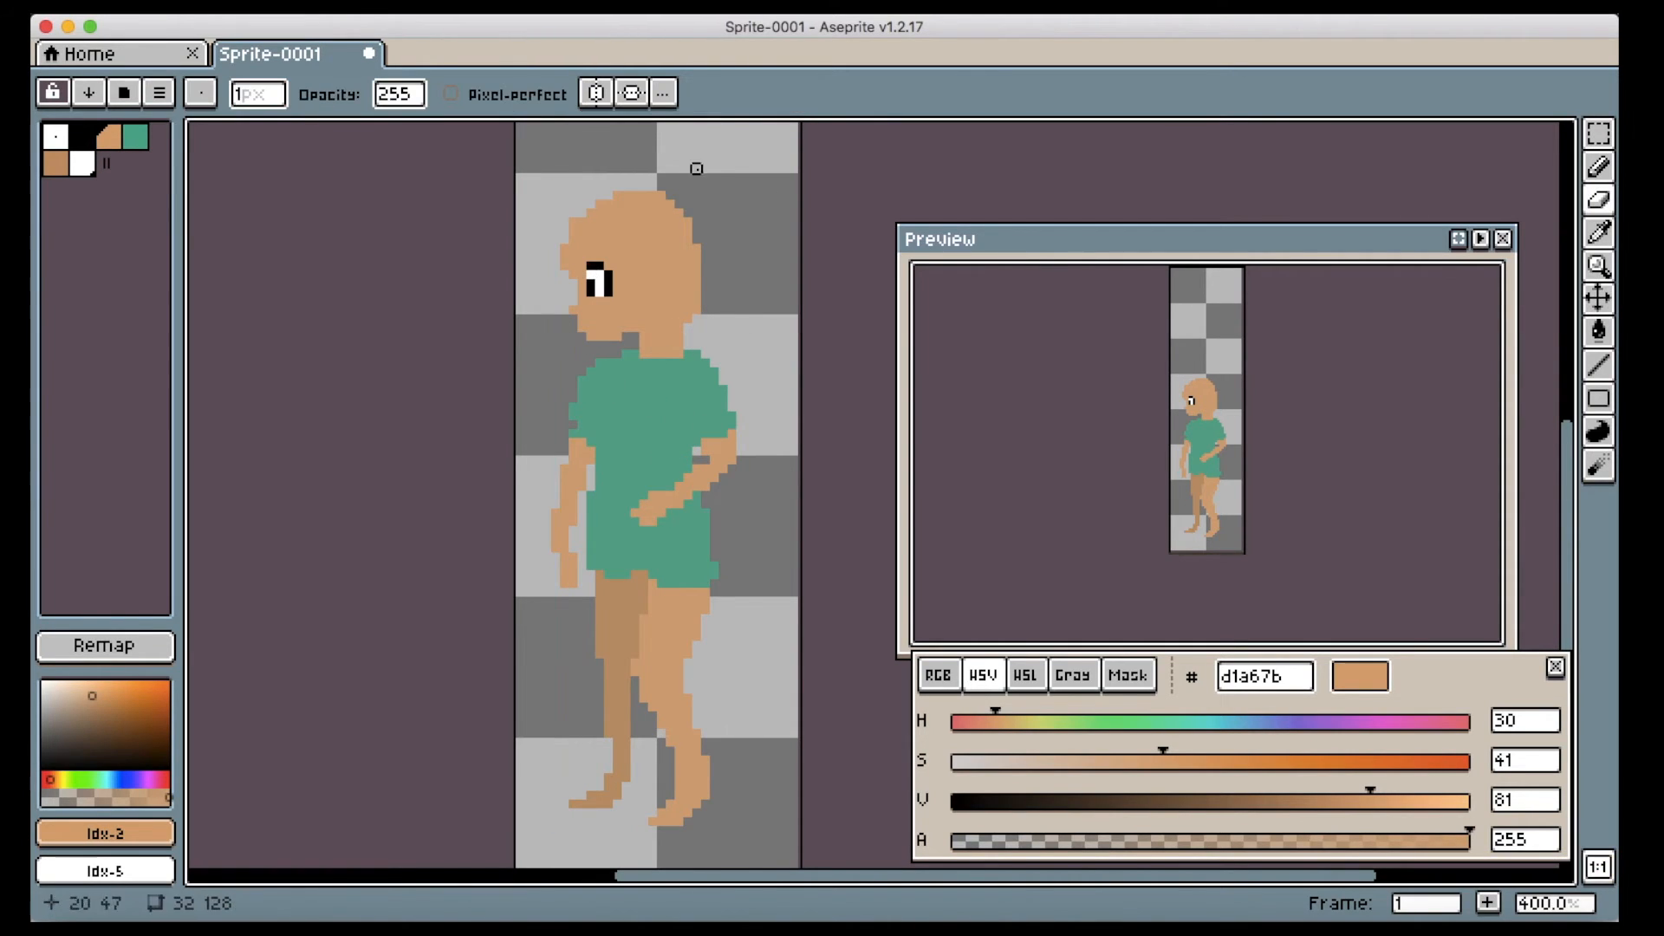
- Add a brown hair colour to the palette with HSL hue 18, saturation 37 and lightness 31
{"action": "left_click_drag", "start_coordinate": [107, 163], "coordinate": [134, 163]}
{"action": "left_click", "coordinate": [108, 163]}
{"action": "left_click", "coordinate": [1025, 674]}
{"action": "left_click_drag", "start_coordinate": [960, 721], "coordinate": [977, 722]}
{"action": "left_click", "coordinate": [1075, 800]}
{"action": "left_click_drag", "start_coordinate": [1094, 761], "coordinate": [1205, 761]}
{"action": "left_click", "coordinate": [968, 721]}
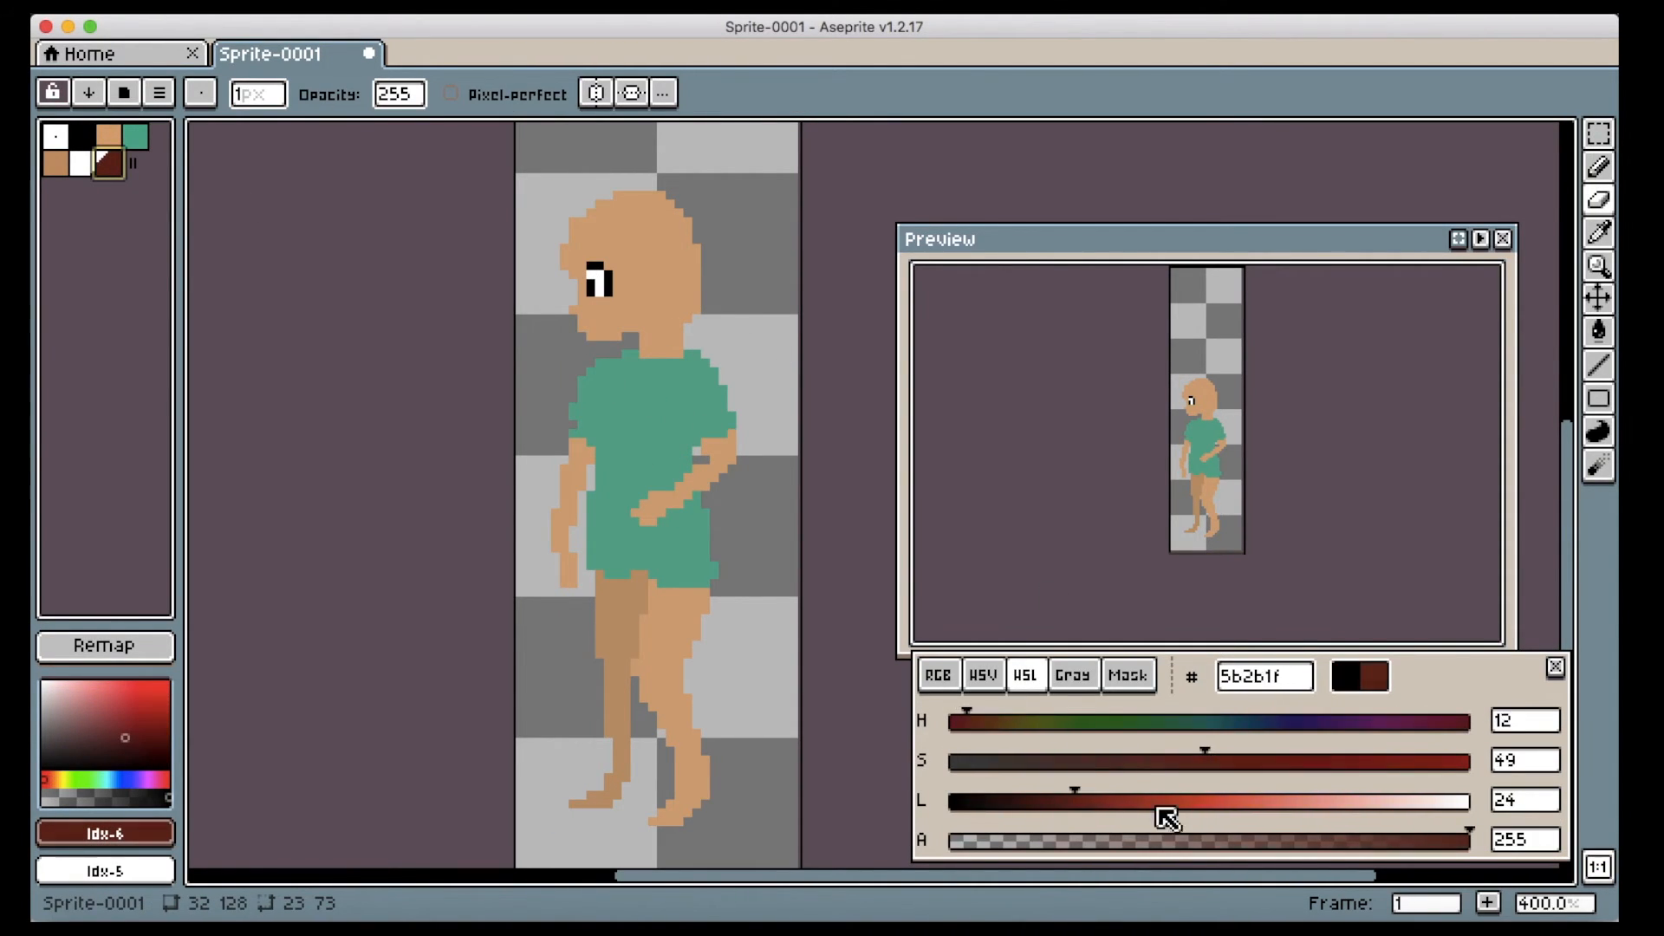
{"action": "left_click_drag", "start_coordinate": [1077, 800], "coordinate": [1110, 800]}
{"action": "left_click_drag", "start_coordinate": [1187, 761], "coordinate": [1129, 761]}
{"action": "left_click", "coordinate": [964, 722]}
- Paint brown hair over the forehead and crown and start a ponytail behind the head
{"action": "key", "text": "b"}
{"action": "mouse_move", "coordinate": [555, 240]}
{"action": "left_mouse_down"}
{"action": "mouse_move", "coordinate": [542, 212]}
{"action": "mouse_move", "coordinate": [622, 180]}
{"action": "left_mouse_up"}
{"action": "mouse_move", "coordinate": [597, 193]}
{"action": "left_mouse_down"}
{"action": "mouse_move", "coordinate": [556, 264]}
{"action": "mouse_move", "coordinate": [565, 212]}
{"action": "mouse_move", "coordinate": [608, 168]}
{"action": "mouse_move", "coordinate": [565, 206]}
{"action": "mouse_move", "coordinate": [563, 289]}
{"action": "mouse_move", "coordinate": [670, 186]}
{"action": "left_mouse_up"}
{"action": "key", "text": "e"}
{"action": "key", "text": "b"}
{"action": "mouse_move", "coordinate": [555, 177]}
{"action": "left_mouse_down"}
{"action": "mouse_move", "coordinate": [605, 150]}
{"action": "mouse_move", "coordinate": [741, 232]}
{"action": "left_mouse_up"}
{"action": "mouse_move", "coordinate": [720, 186]}
{"action": "left_mouse_down"}
{"action": "mouse_move", "coordinate": [768, 239]}
{"action": "mouse_move", "coordinate": [754, 208]}
{"action": "mouse_move", "coordinate": [767, 267]}
{"action": "left_mouse_up"}
{"action": "left_click_drag", "start_coordinate": [590, 195], "coordinate": [572, 208]}
- Paint the hair beside the face down to the neck and build the ponytail up and lengthen its tip
{"action": "key", "text": "e"}
{"action": "key", "text": "b"}
{"action": "mouse_move", "coordinate": [606, 153]}
{"action": "left_mouse_down"}
{"action": "mouse_move", "coordinate": [542, 230]}
{"action": "mouse_move", "coordinate": [655, 337]}
{"action": "left_mouse_up"}
{"action": "left_click_drag", "start_coordinate": [668, 234], "coordinate": [662, 351]}
{"action": "left_click_drag", "start_coordinate": [634, 198], "coordinate": [596, 216]}
{"action": "left_click_drag", "start_coordinate": [681, 169], "coordinate": [735, 145]}
{"action": "left_click_drag", "start_coordinate": [741, 217], "coordinate": [758, 337]}
{"action": "mouse_move", "coordinate": [698, 316]}
{"action": "left_mouse_down"}
{"action": "mouse_move", "coordinate": [671, 218]}
{"action": "mouse_move", "coordinate": [715, 256]}
{"action": "mouse_move", "coordinate": [724, 312]}
{"action": "left_mouse_up"}
- Add ragged brown strands to the fringe, the ponytail and the hair falling onto the shoulder
{"action": "left_click_drag", "start_coordinate": [572, 245], "coordinate": [645, 264]}
{"action": "mouse_move", "coordinate": [767, 192]}
{"action": "left_mouse_down"}
{"action": "mouse_move", "coordinate": [785, 273]}
{"action": "mouse_move", "coordinate": [785, 201]}
{"action": "left_mouse_up"}
{"action": "key", "text": "e"}
{"action": "key", "text": "b"}
{"action": "mouse_move", "coordinate": [555, 214]}
{"action": "left_mouse_down"}
{"action": "mouse_move", "coordinate": [537, 239]}
{"action": "mouse_move", "coordinate": [589, 170]}
{"action": "left_mouse_up"}
{"action": "left_click_drag", "start_coordinate": [683, 168], "coordinate": [697, 160]}
{"action": "left_click_drag", "start_coordinate": [741, 196], "coordinate": [726, 196]}
{"action": "left_click_drag", "start_coordinate": [679, 314], "coordinate": [679, 375]}
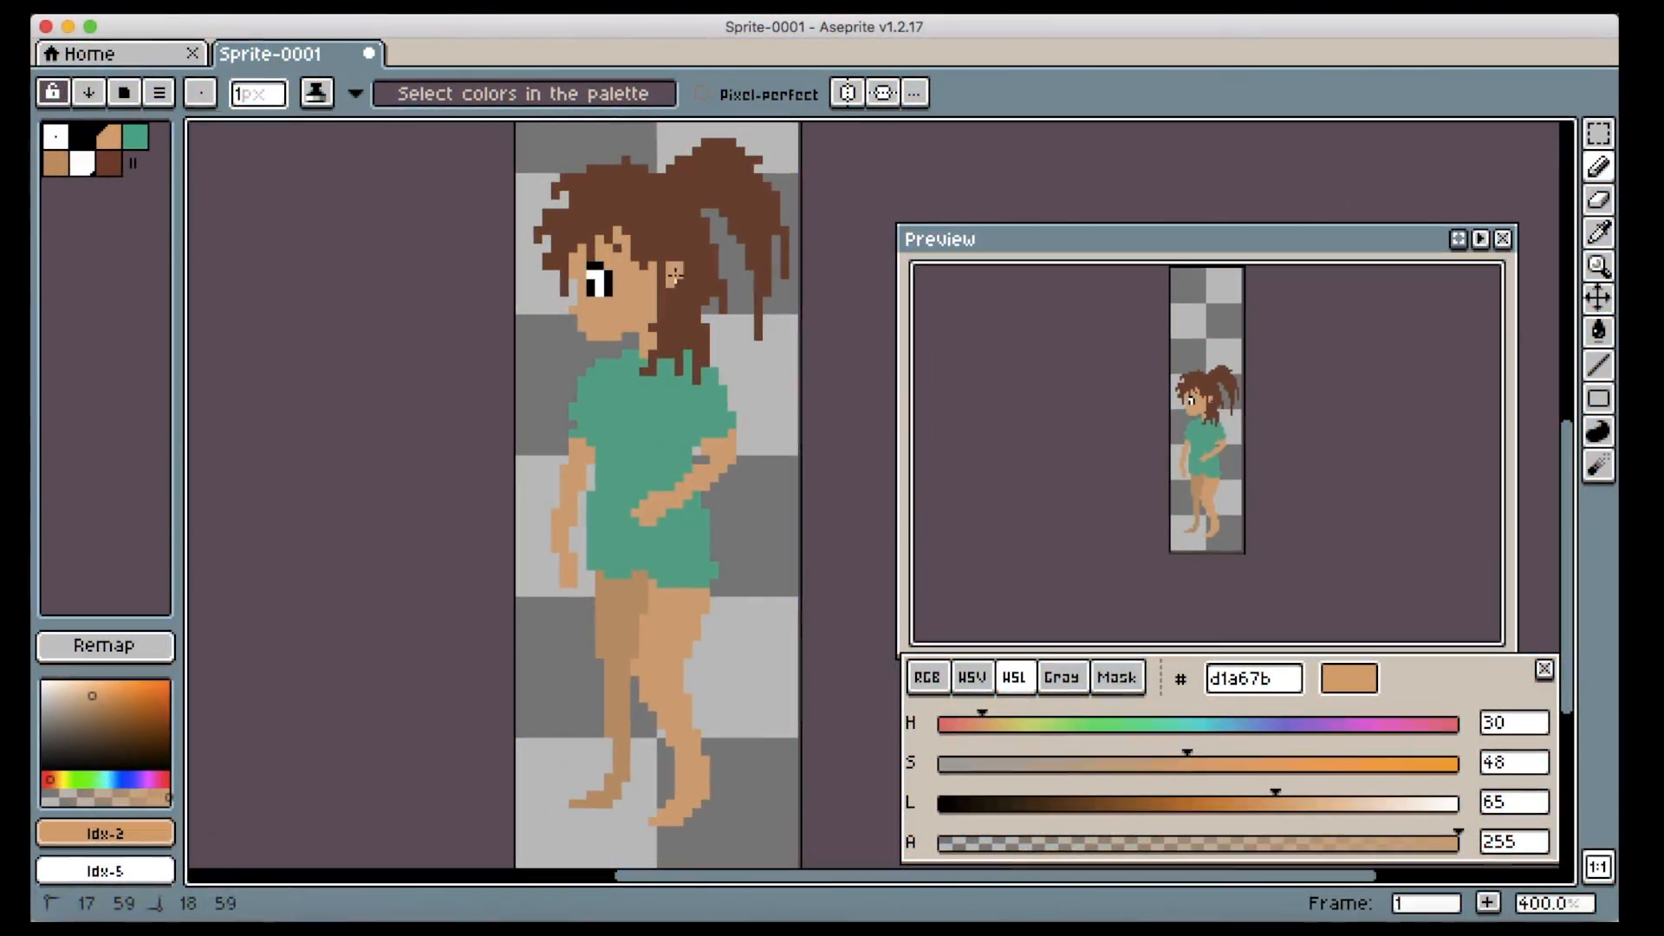
- Paint the ear in skin tone and add brown hair strands at the nape and beneath the chin
{"action": "left_click_drag", "start_coordinate": [675, 276], "coordinate": [670, 291]}
{"action": "left_click", "coordinate": [109, 163]}
{"action": "left_click_drag", "start_coordinate": [721, 352], "coordinate": [706, 309]}
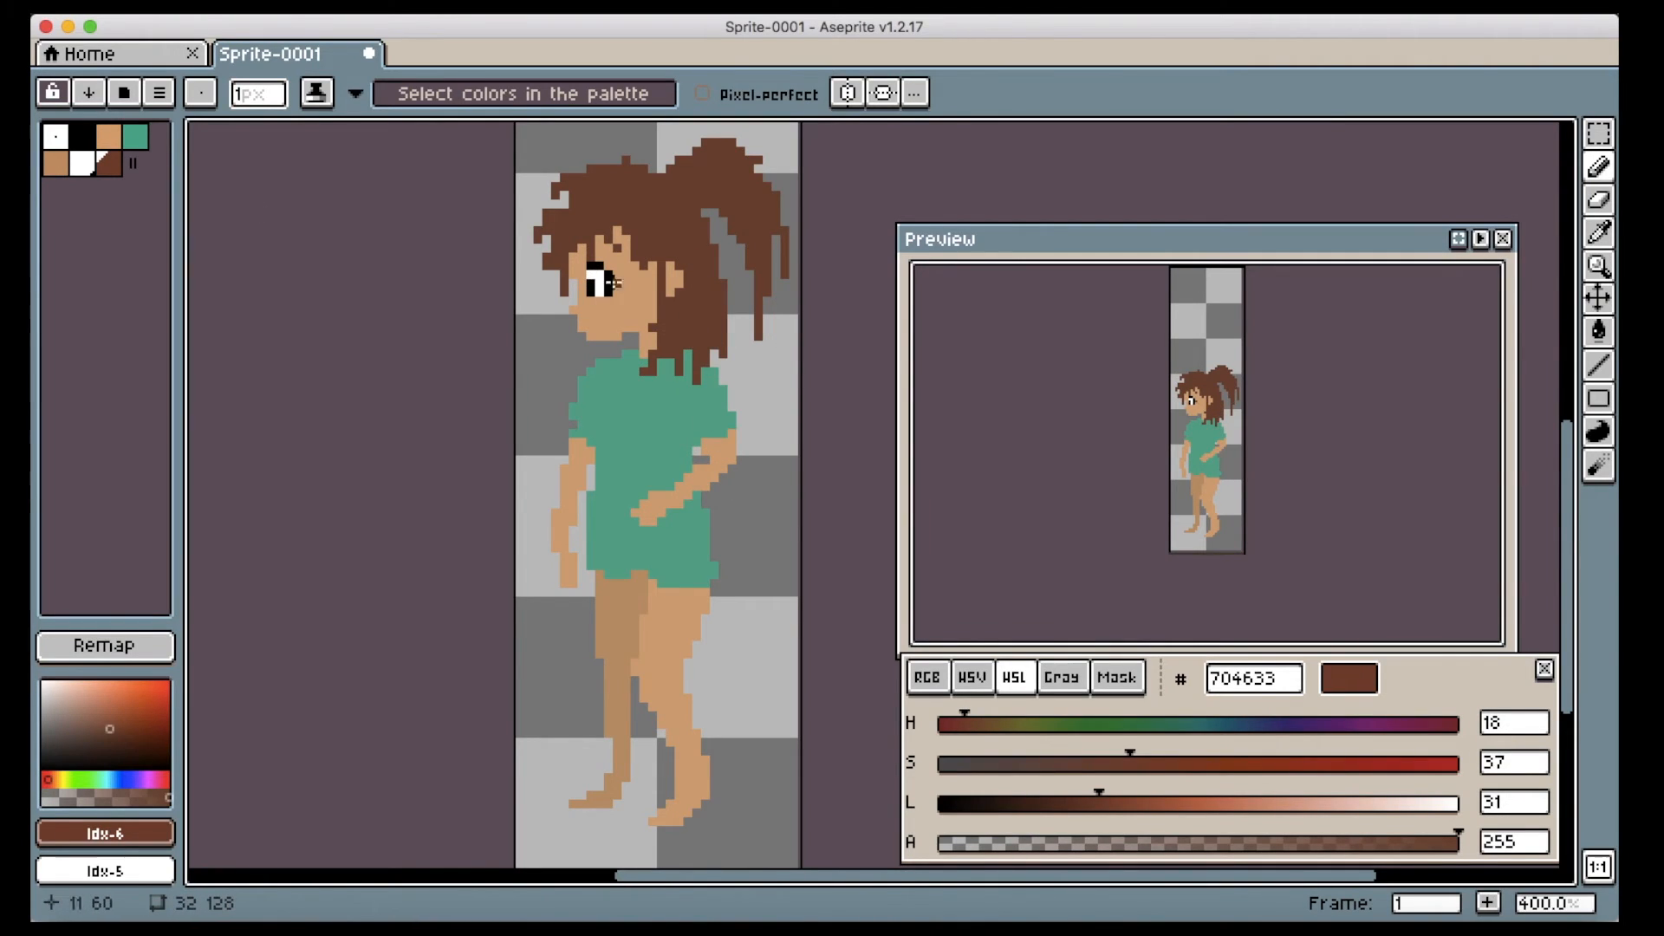
{"action": "mouse_move", "coordinate": [591, 347]}
{"action": "left_mouse_down"}
{"action": "mouse_move", "coordinate": [574, 362]}
{"action": "mouse_move", "coordinate": [635, 339]}
{"action": "mouse_move", "coordinate": [592, 371]}
{"action": "left_mouse_up"}
- Paint bare skin on both shoulders above the shirt's sleeves
{"action": "left_click", "coordinate": [670, 499], "text": "alt"}
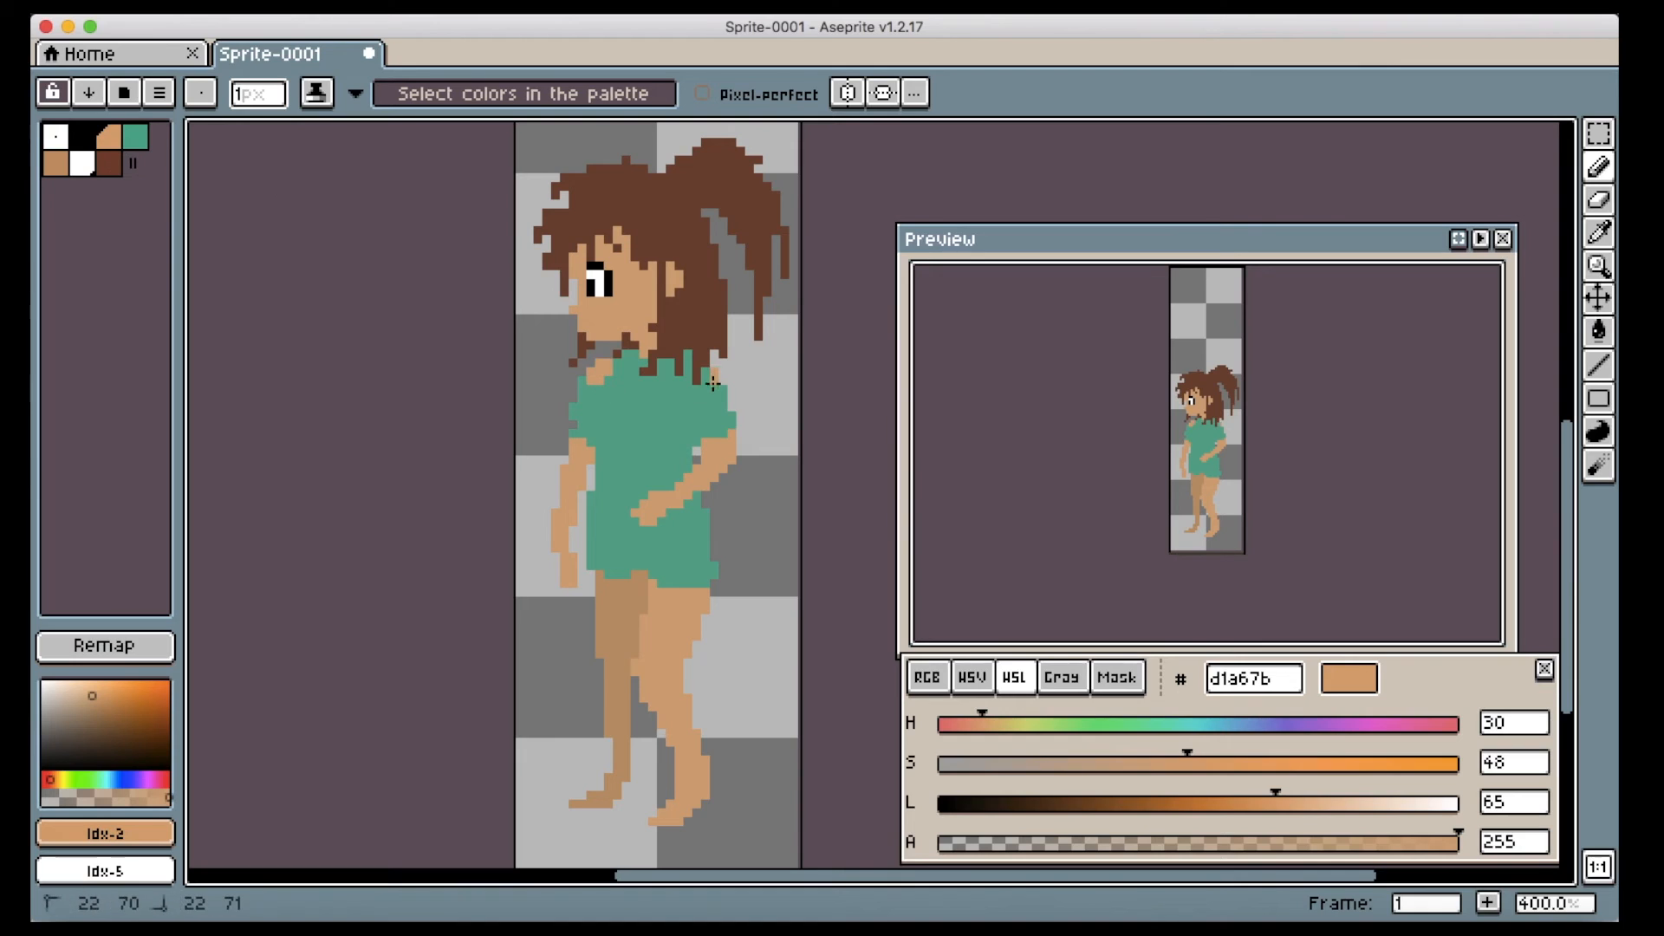
{"action": "left_click_drag", "start_coordinate": [714, 380], "coordinate": [705, 372]}
{"action": "left_click", "coordinate": [137, 140]}
{"action": "left_click", "coordinate": [600, 371], "text": "alt"}
{"action": "left_click_drag", "start_coordinate": [600, 380], "coordinate": [583, 381]}
{"action": "left_click_drag", "start_coordinate": [714, 389], "coordinate": [723, 389]}
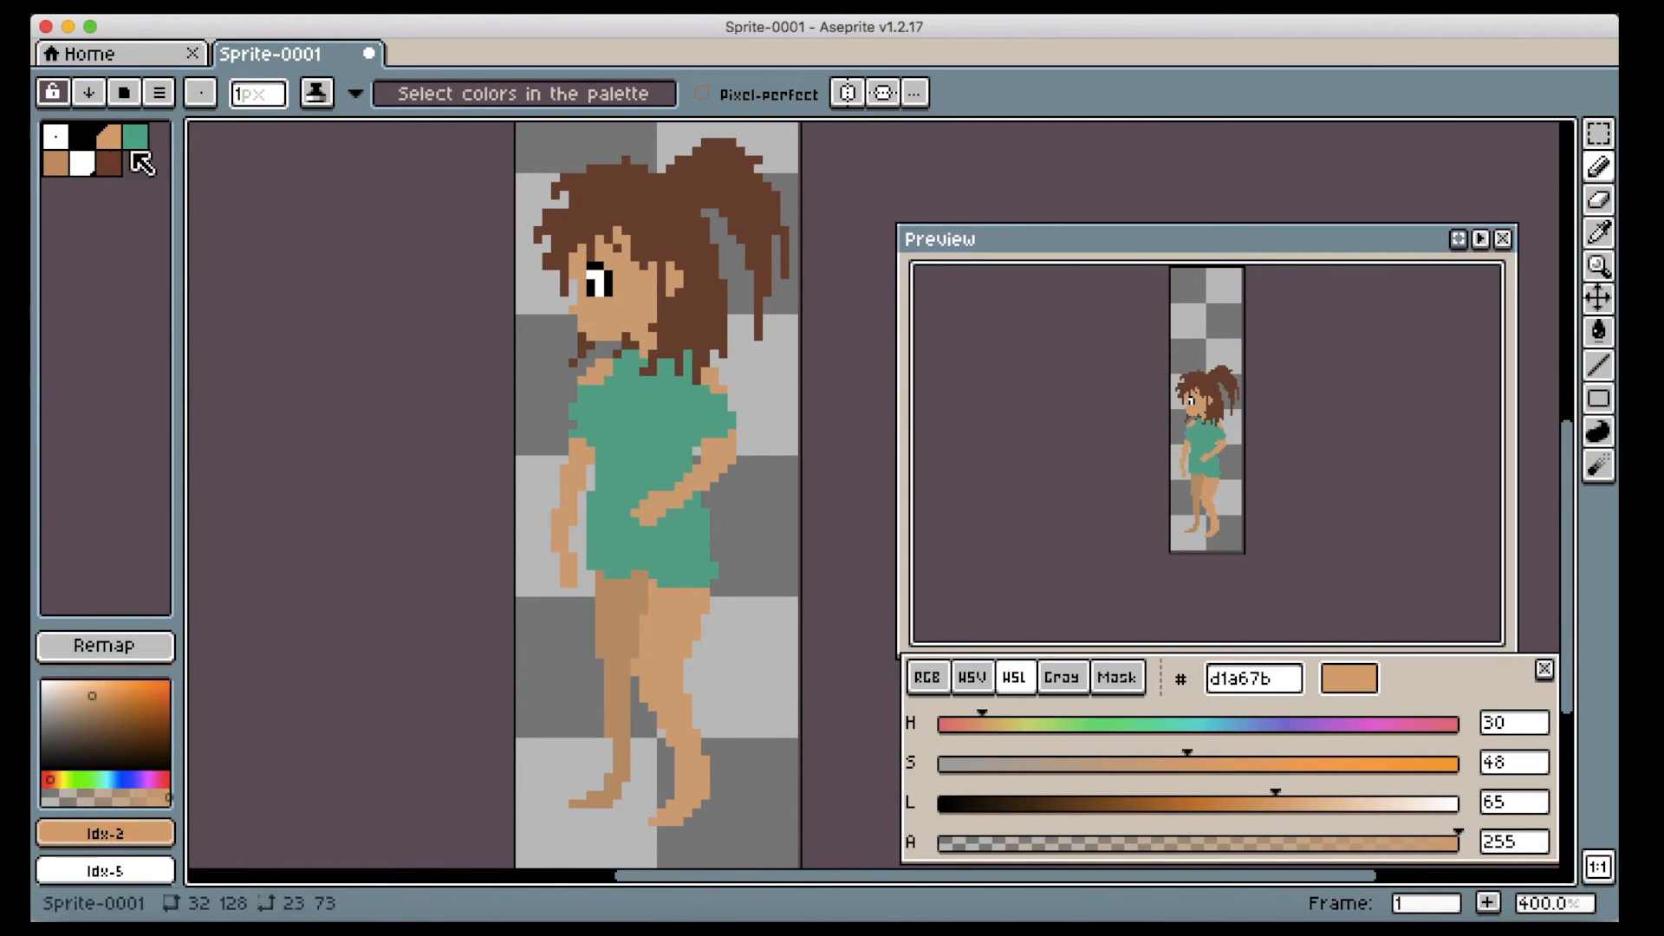
- Fill out the shirt's lower back edge in teal, colour the iris brown and undo the last change
{"action": "left_click", "coordinate": [135, 139]}
{"action": "left_click", "coordinate": [109, 163]}
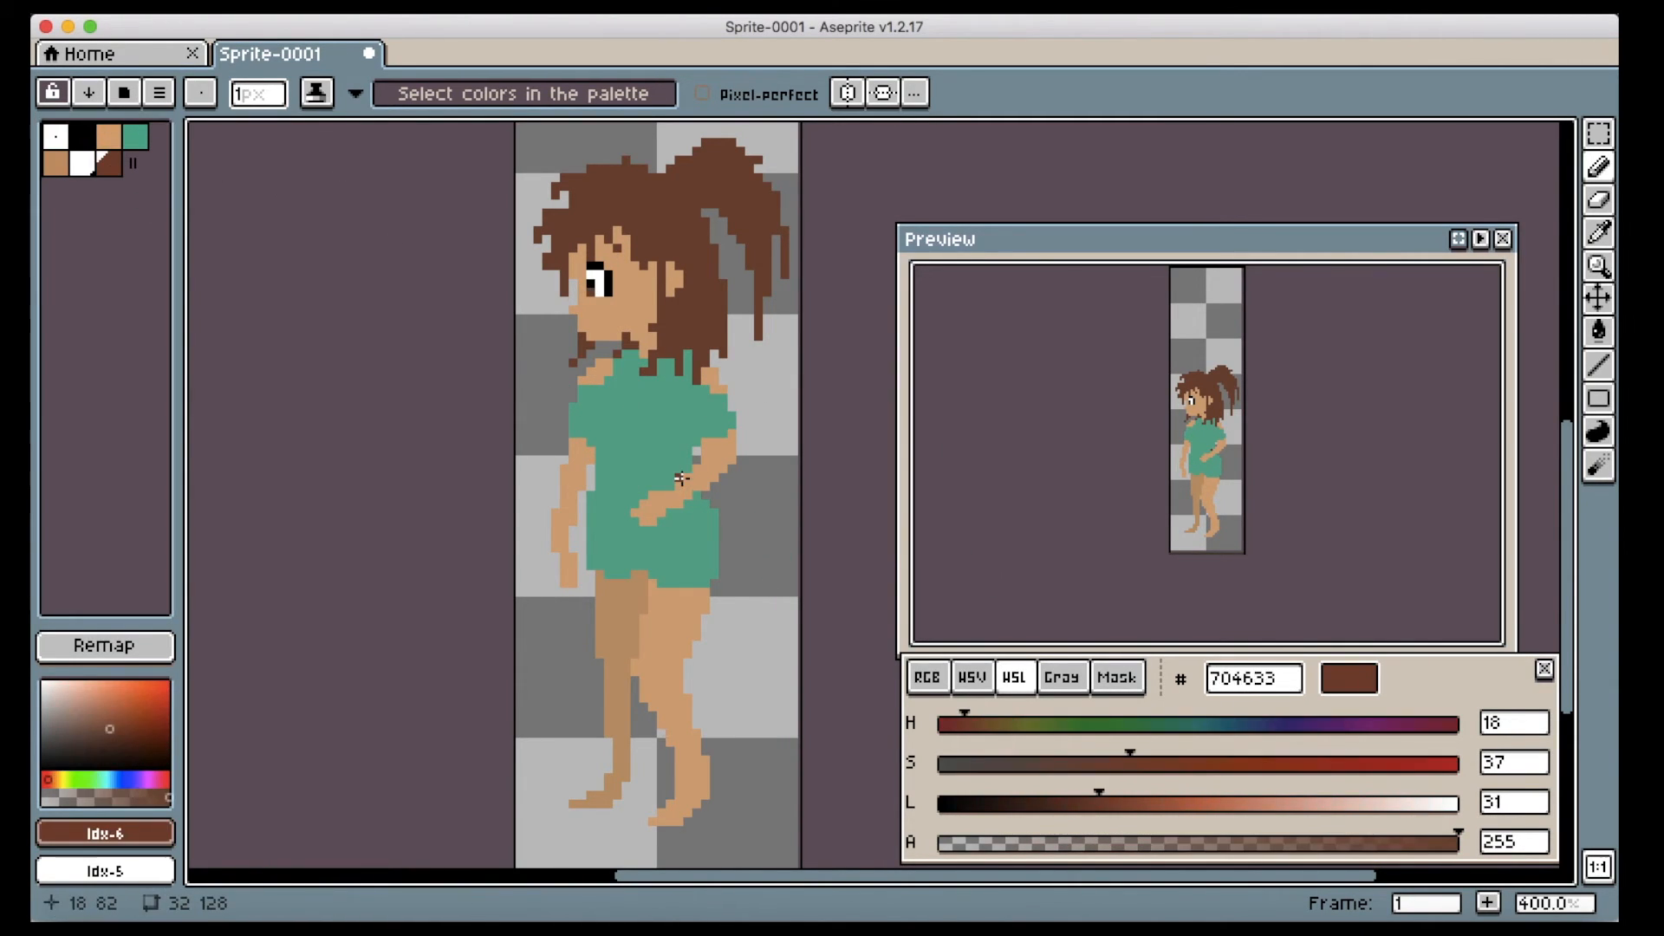
{"action": "left_click", "coordinate": [61, 165]}
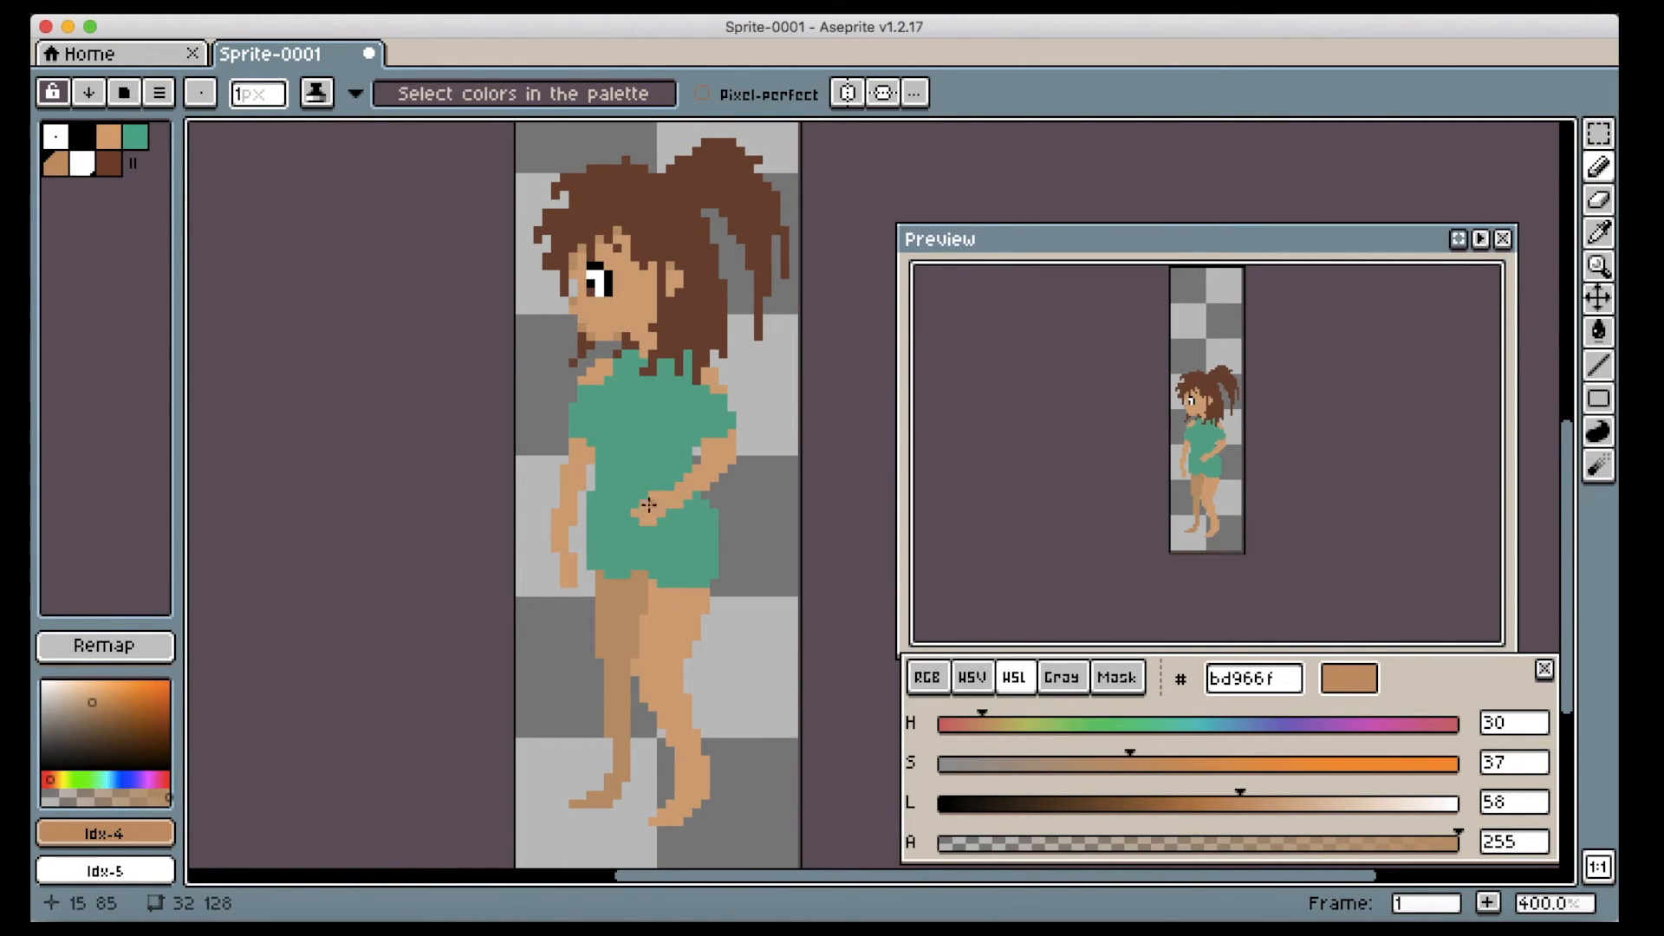
{"action": "key", "text": "super+z"}
- Refine the eye with black pixels and shade the underside of the jaw in the darker skin tone
{"action": "left_click", "coordinate": [81, 137]}
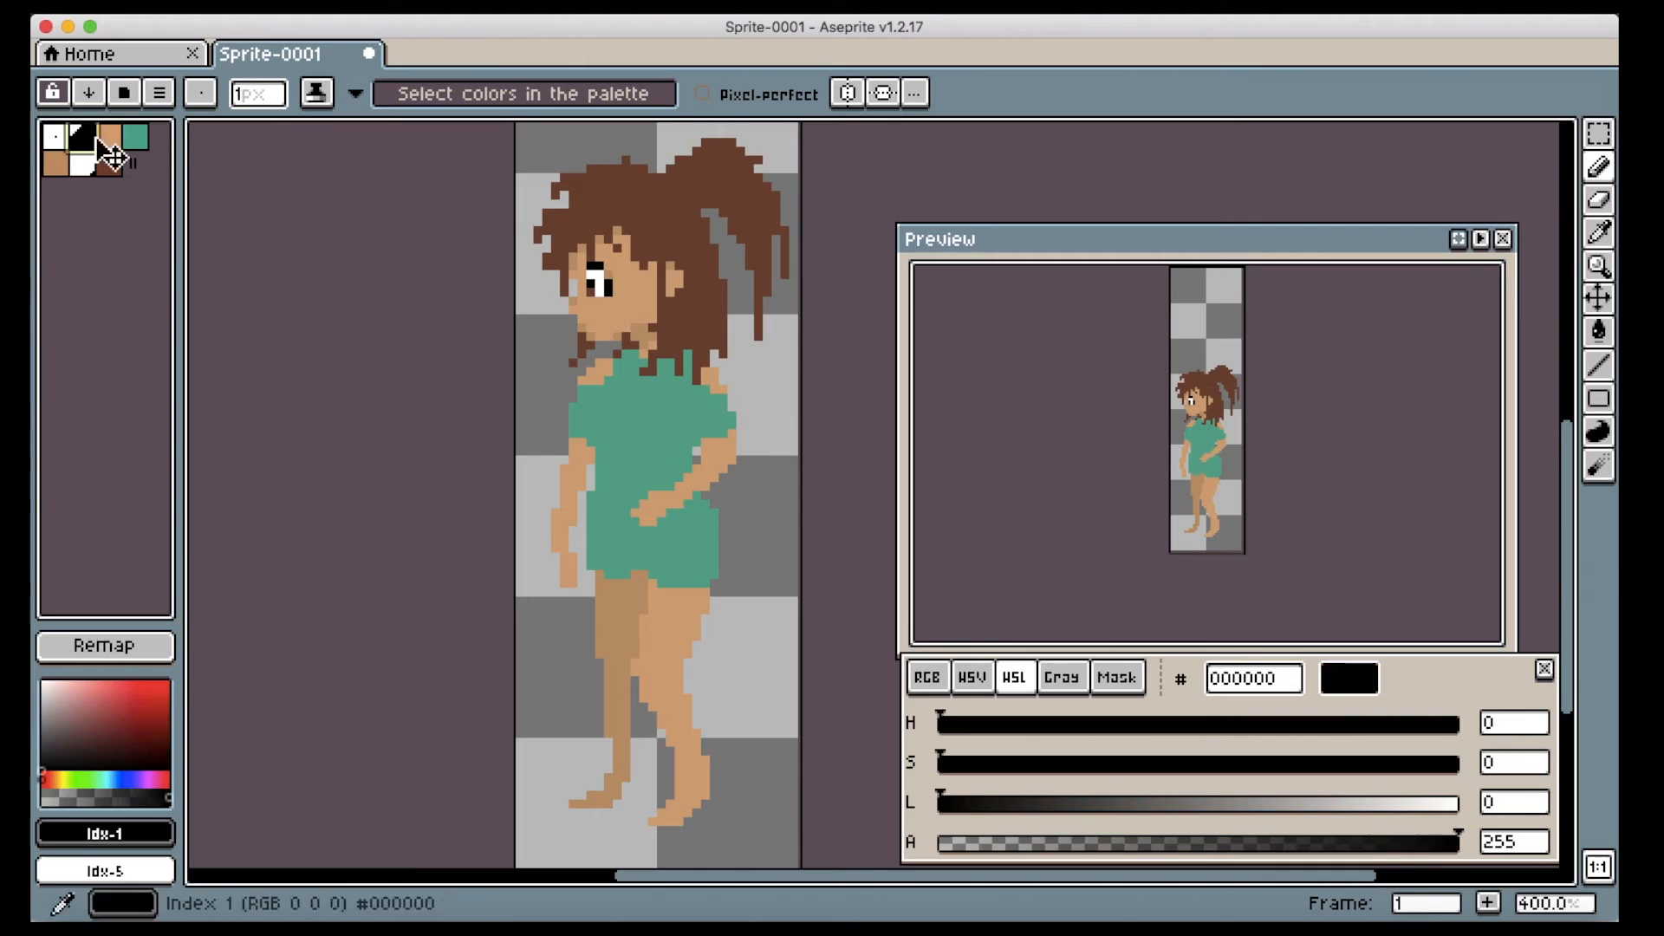
{"action": "left_click", "coordinate": [56, 163]}
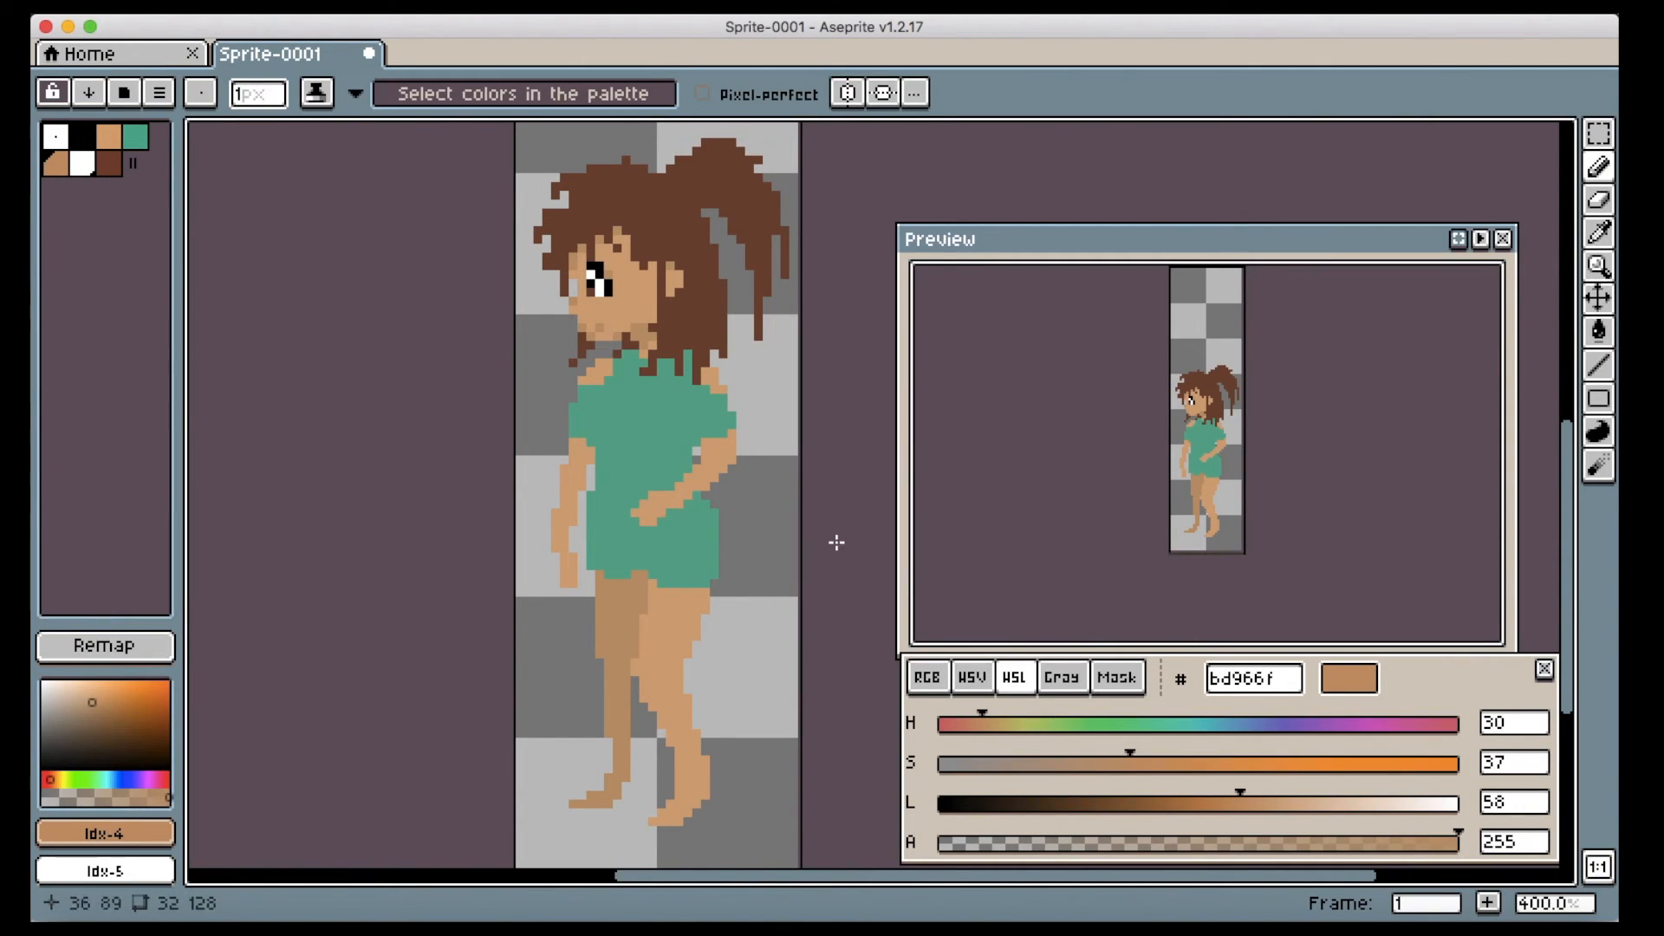
- Fill out the brown hair, draw a black hair tie at the ponytail's base and trim the hair edge at the nape
{"action": "left_click", "coordinate": [112, 167]}
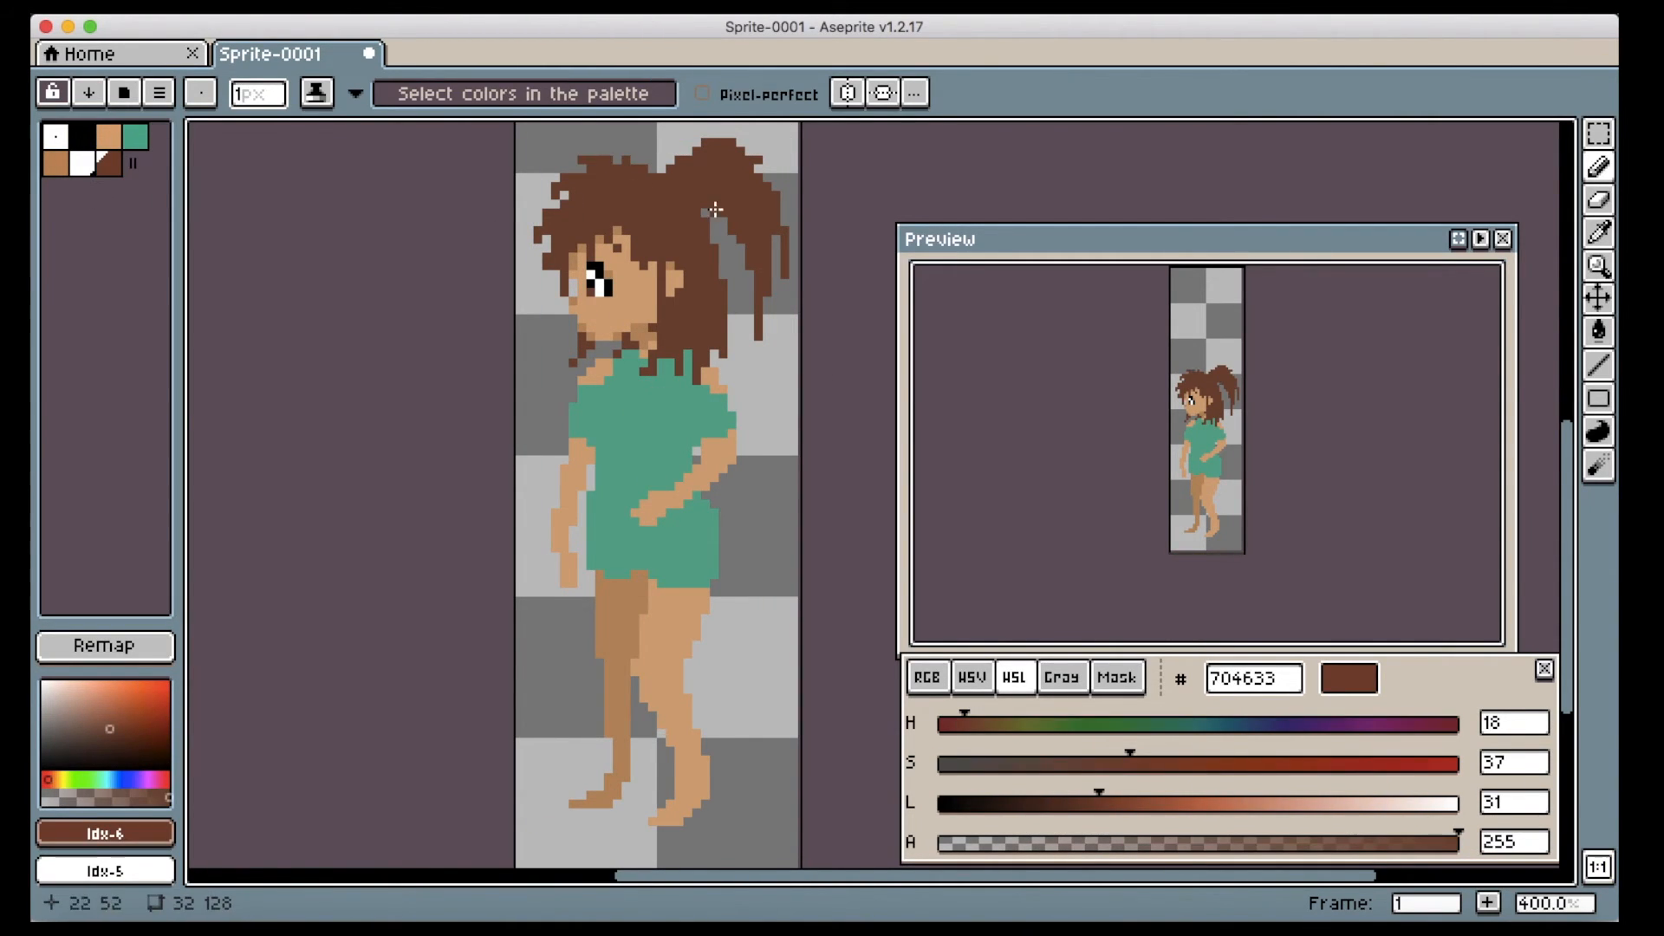
{"action": "left_click", "coordinate": [84, 138]}
{"action": "mouse_move", "coordinate": [670, 178]}
{"action": "left_mouse_down"}
{"action": "mouse_move", "coordinate": [696, 205]}
{"action": "mouse_move", "coordinate": [722, 322]}
{"action": "left_mouse_up"}
{"action": "key", "text": "e"}
{"action": "left_click_drag", "start_coordinate": [714, 327], "coordinate": [732, 319]}
{"action": "key", "text": "i"}
{"action": "left_click", "coordinate": [695, 329]}
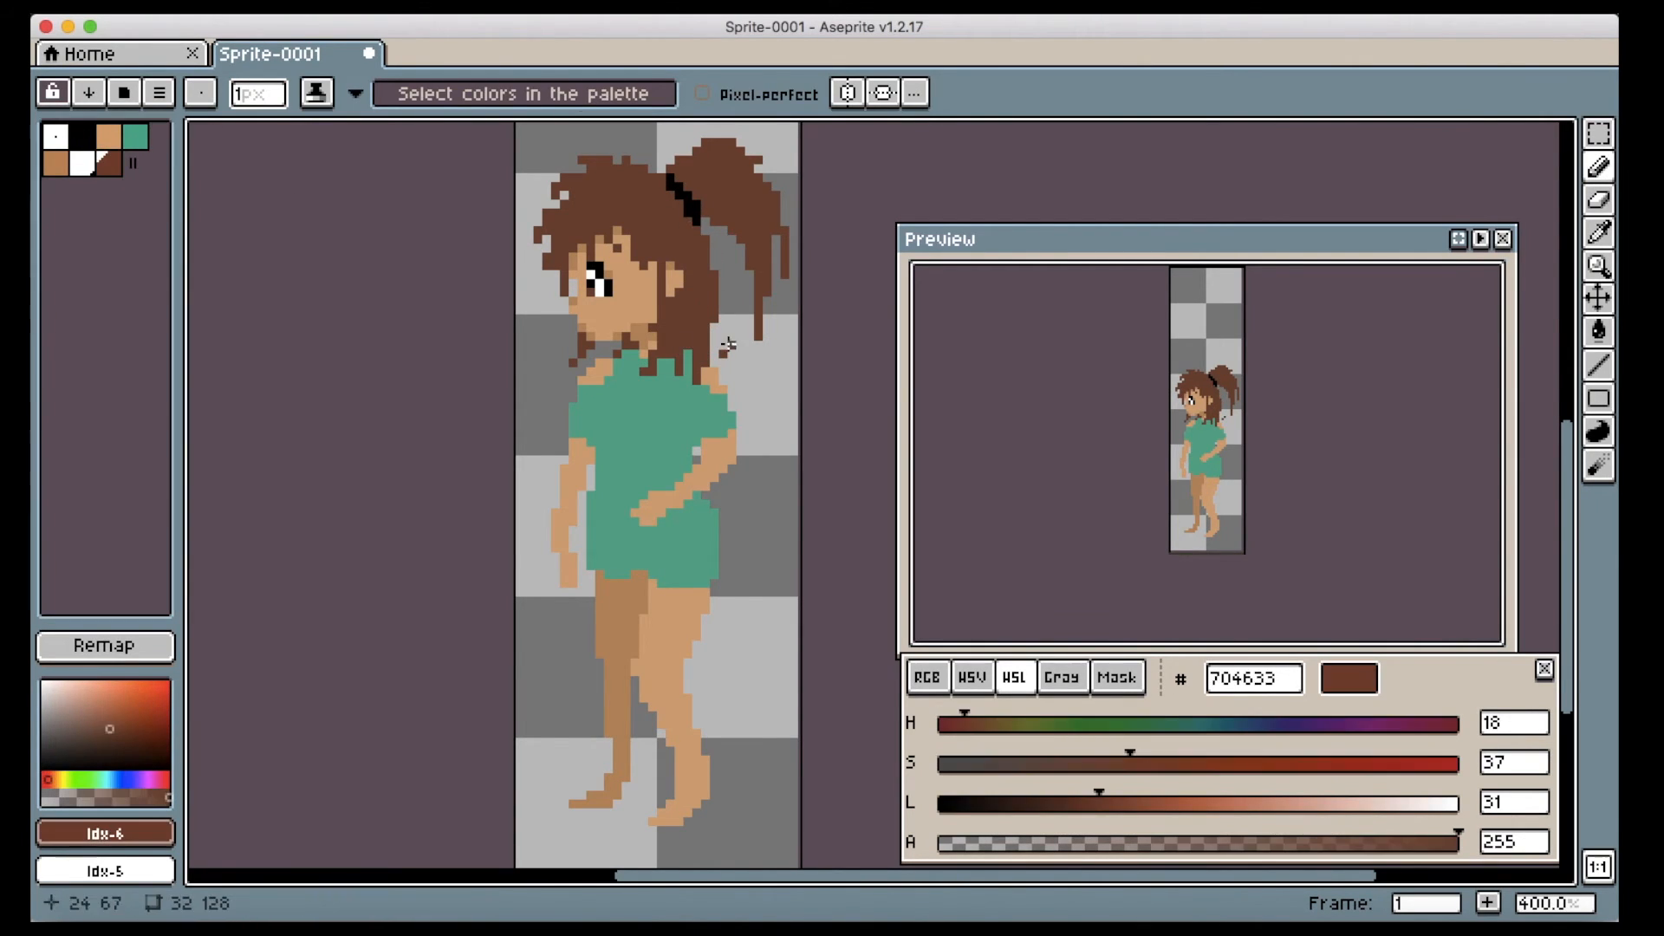
- Straighten the front arm by erasing its outer edge and adding skin-tone pixels along its inner edge
{"action": "left_click", "coordinate": [730, 455], "text": "alt"}
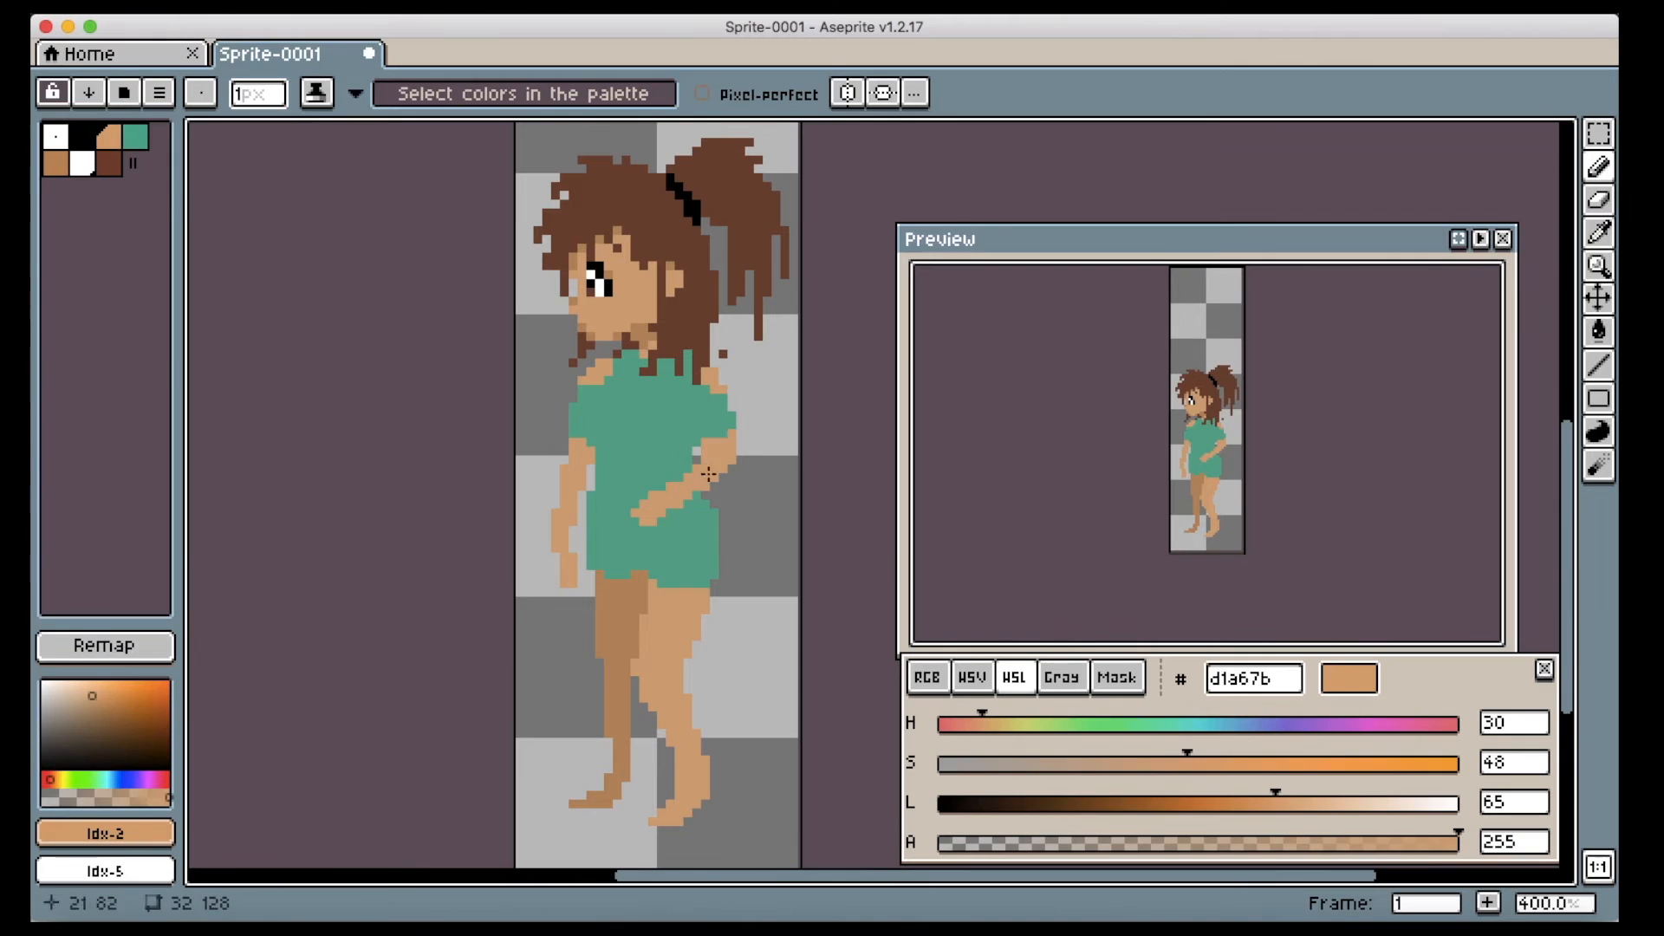
{"action": "key", "text": "e"}
{"action": "left_click_drag", "start_coordinate": [550, 507], "coordinate": [555, 548]}
{"action": "key", "text": "b"}
{"action": "left_click_drag", "start_coordinate": [590, 469], "coordinate": [587, 485]}
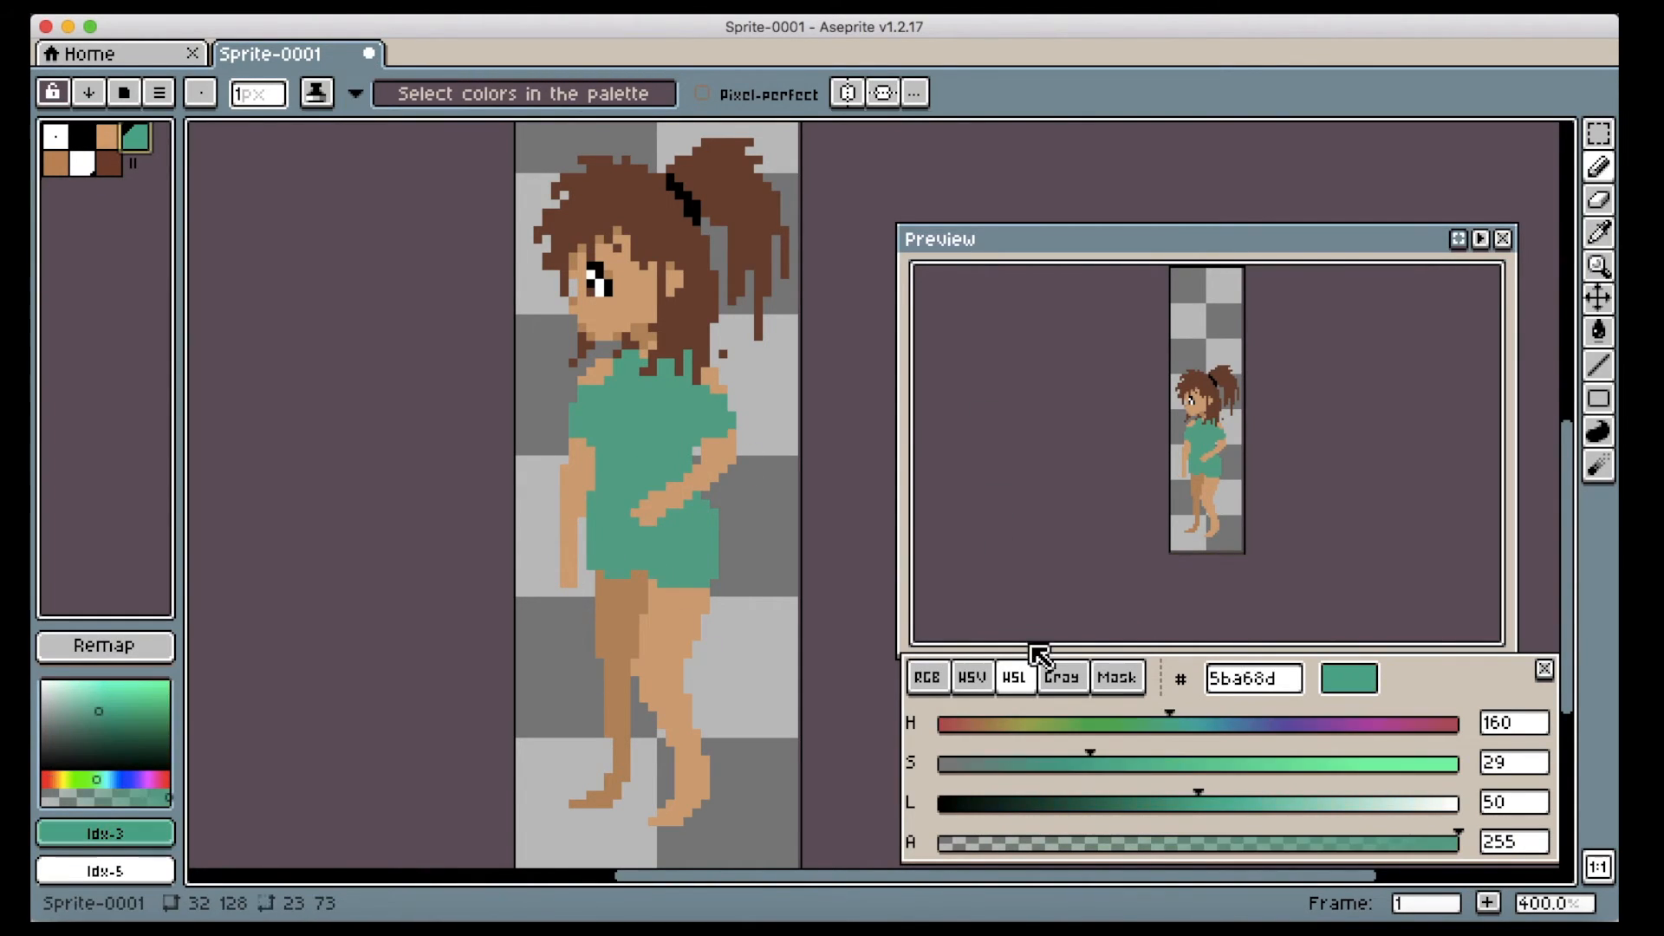
- Recolour the shirt's teal palette entry dark blue and add a lighter blue beside it with hue 207, saturation 42, lightness 38
{"action": "left_click_drag", "start_coordinate": [1167, 723], "coordinate": [1241, 722]}
{"action": "left_click_drag", "start_coordinate": [1197, 802], "coordinate": [1114, 802]}
{"action": "left_click_drag", "start_coordinate": [1106, 749], "coordinate": [1160, 732]}
{"action": "left_click_drag", "start_coordinate": [134, 163], "coordinate": [144, 166]}
{"action": "left_click", "coordinate": [135, 164]}
{"action": "left_click_drag", "start_coordinate": [1113, 789], "coordinate": [1135, 788]}
- Outline the upper chest and shoulder area of the shirt in the lighter blue and fill it
{"action": "mouse_move", "coordinate": [618, 381]}
{"action": "left_mouse_down"}
{"action": "mouse_move", "coordinate": [602, 402]}
{"action": "mouse_move", "coordinate": [688, 439]}
{"action": "left_mouse_up"}
{"action": "key", "text": "g"}
{"action": "left_click", "coordinate": [651, 424]}
- Clean up the shirt's front edge beside the front arm, erasing stray pixels and repainting with colours sampled from the shirt
{"action": "left_click", "coordinate": [586, 413], "text": "alt"}
{"action": "key", "text": "b"}
{"action": "key", "text": "e"}
{"action": "left_click_drag", "start_coordinate": [599, 470], "coordinate": [599, 478]}
{"action": "left_click", "coordinate": [616, 390], "text": "alt"}
{"action": "key", "text": "b"}
{"action": "left_click", "coordinate": [599, 473], "text": "alt"}
{"action": "key", "text": "e"}
{"action": "left_click", "coordinate": [635, 486], "text": "alt"}
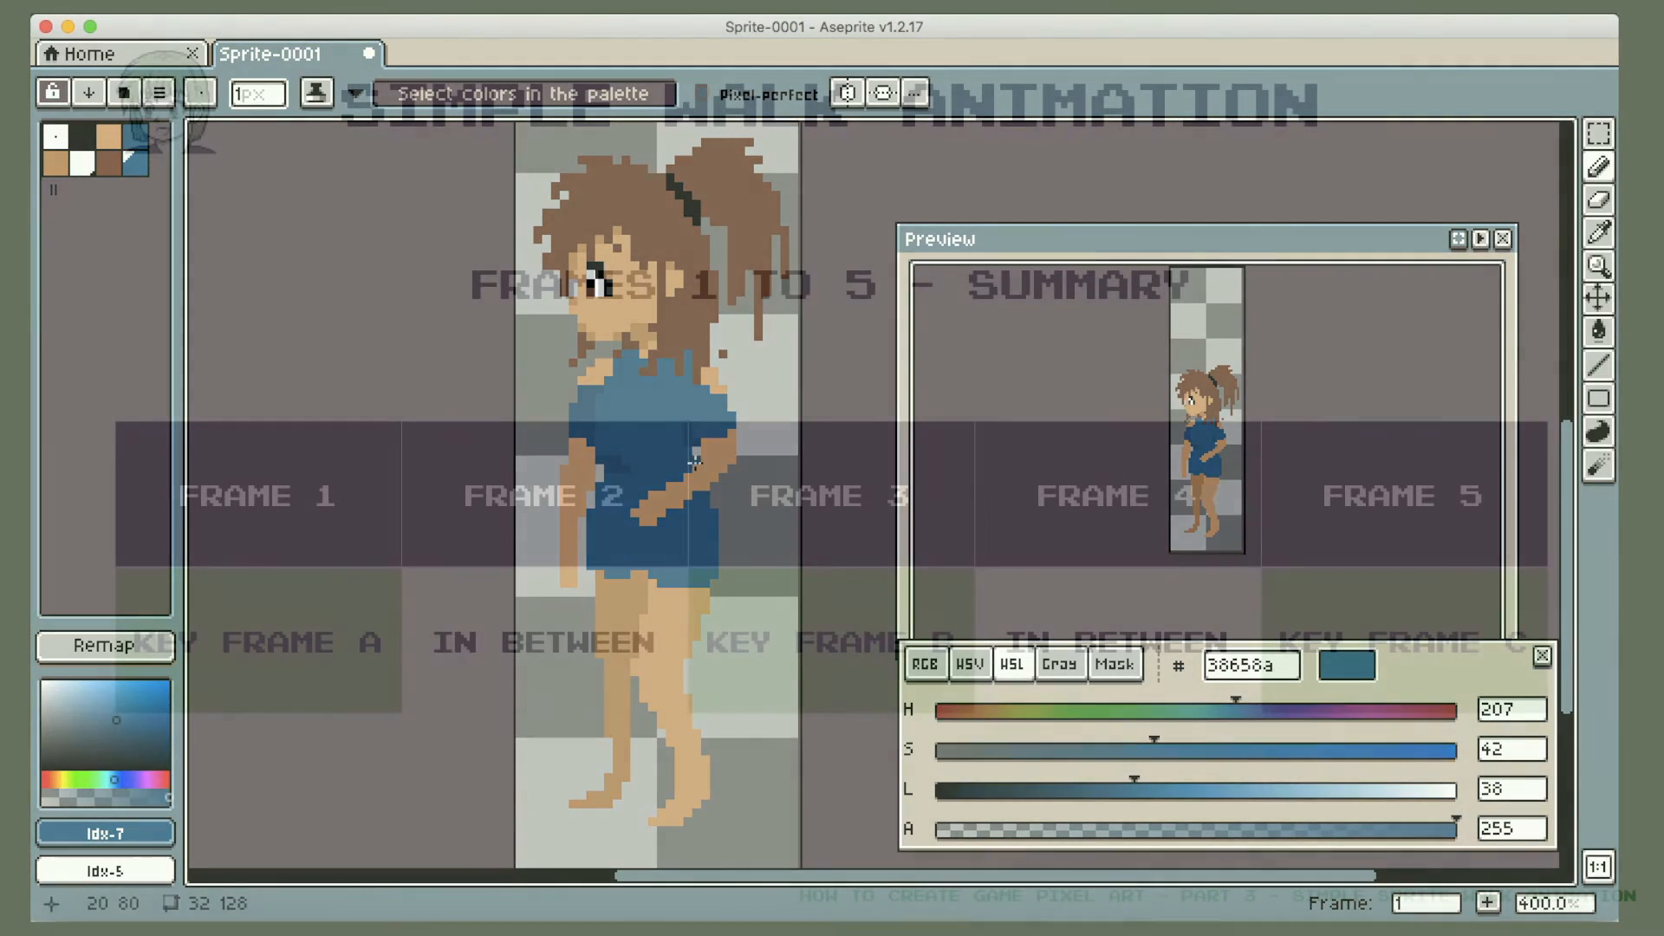
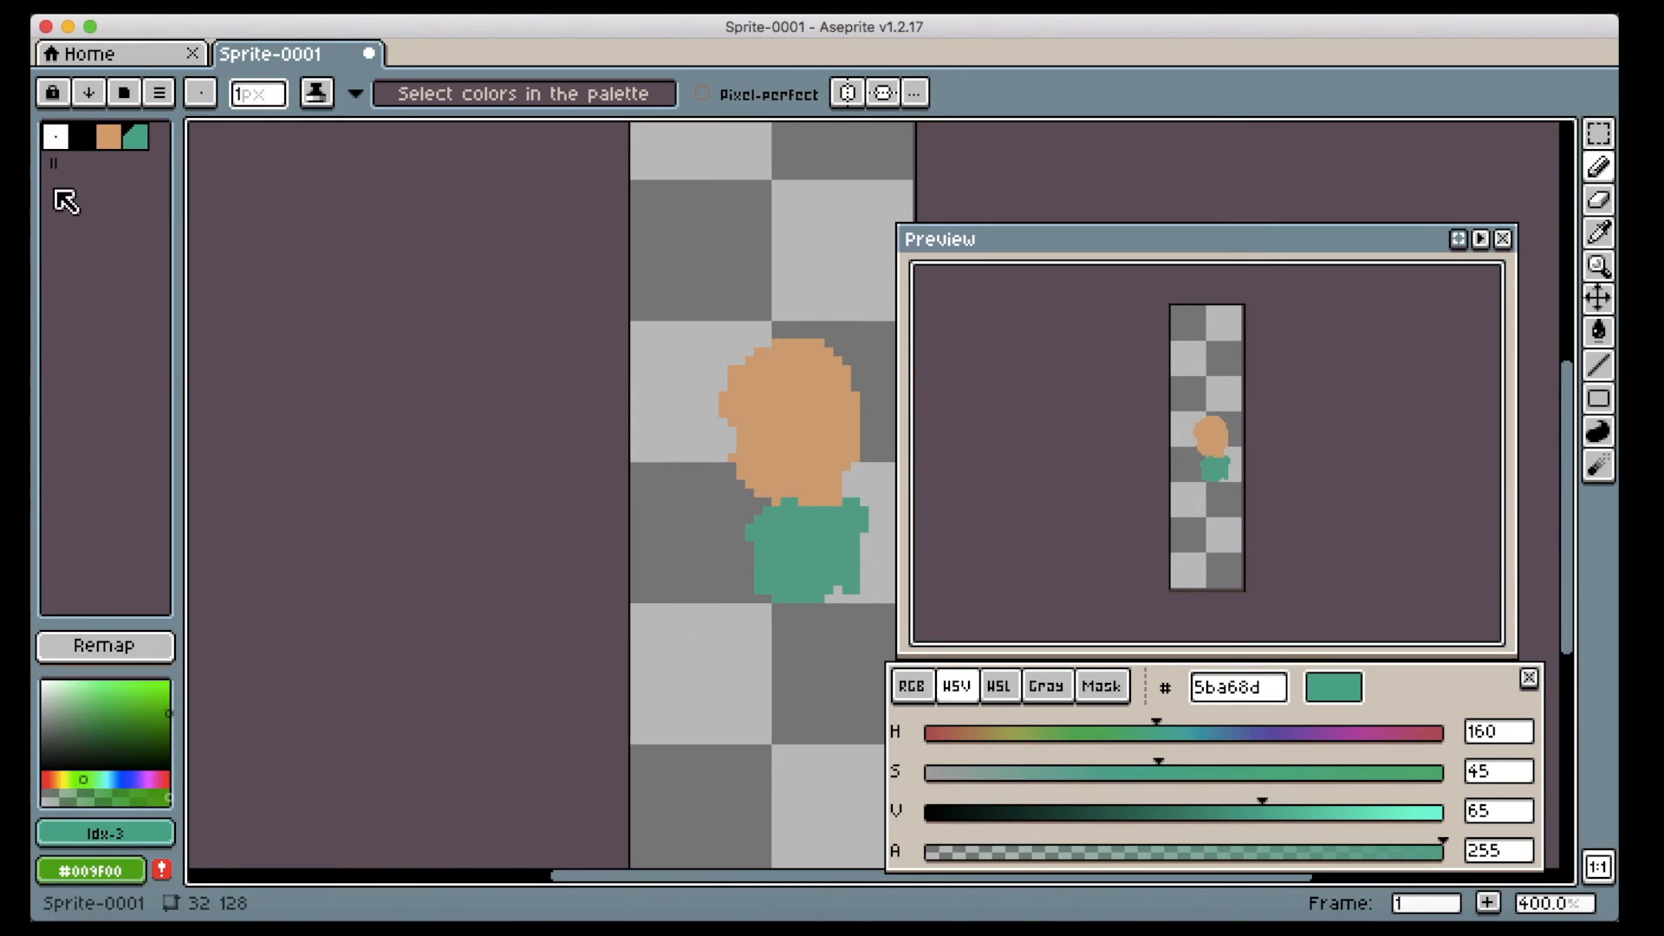
- Widen the teal shirt with a rounded back shoulder, a front sleeve and a lower hem edge
{"action": "left_click", "coordinate": [56, 137]}
{"action": "left_click", "coordinate": [91, 870]}
{"action": "left_click", "coordinate": [135, 137]}
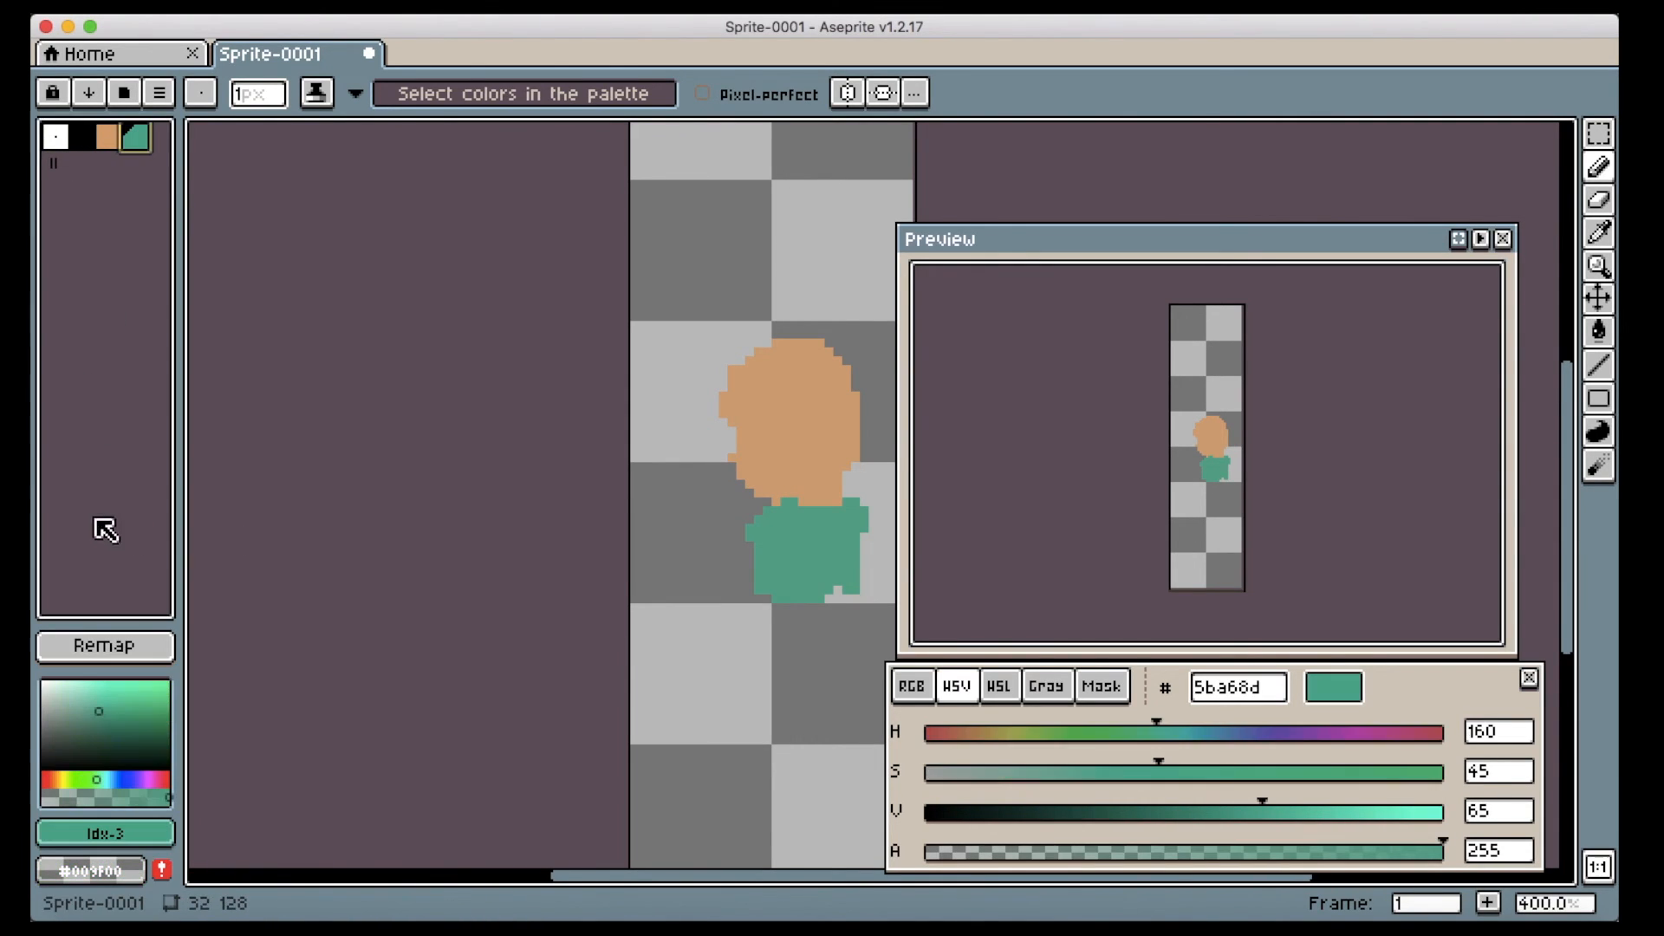
{"action": "left_click_drag", "start_coordinate": [763, 589], "coordinate": [837, 594]}
{"action": "mouse_move", "coordinate": [863, 537]}
{"action": "left_mouse_down"}
{"action": "mouse_move", "coordinate": [877, 579]}
{"action": "mouse_move", "coordinate": [881, 547]}
{"action": "left_mouse_up"}
{"action": "mouse_move", "coordinate": [744, 542]}
{"action": "left_mouse_down"}
{"action": "mouse_move", "coordinate": [765, 564]}
{"action": "mouse_move", "coordinate": [800, 521]}
{"action": "left_mouse_up"}
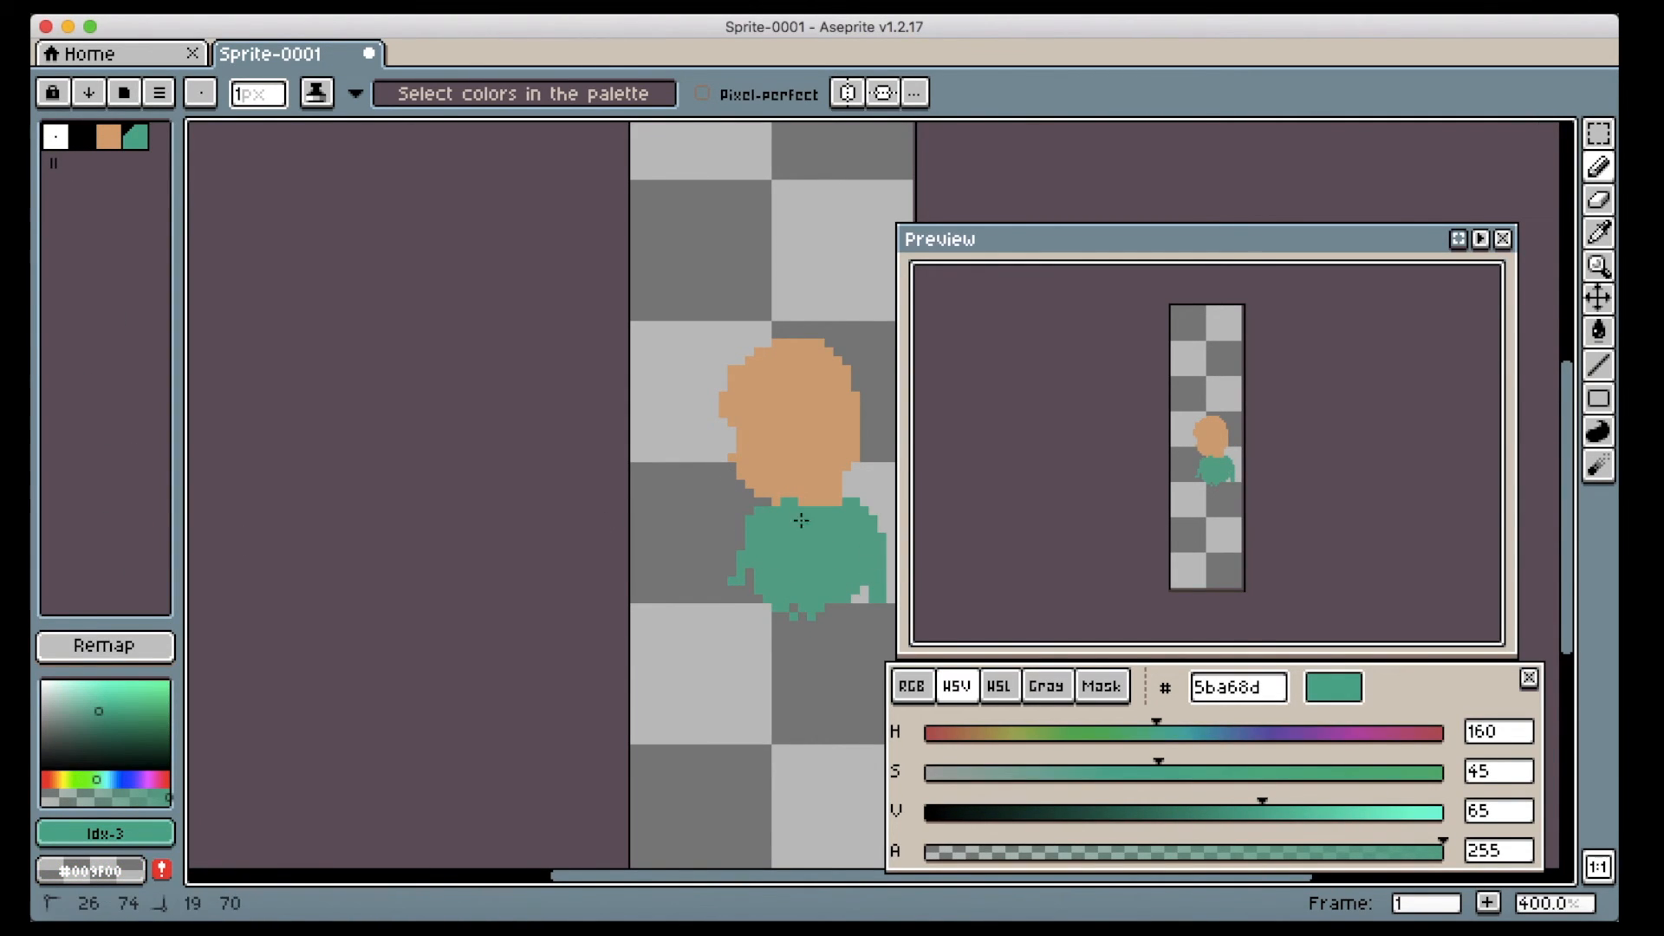
- Extend the teal shirt downward through a narrower waist to the hips
{"action": "key", "text": "space"}
{"action": "left_click_drag", "start_coordinate": [832, 598], "coordinate": [718, 451]}
{"action": "mouse_move", "coordinate": [649, 446]}
{"action": "left_mouse_down"}
{"action": "mouse_move", "coordinate": [675, 487]}
{"action": "mouse_move", "coordinate": [628, 382]}
{"action": "left_mouse_up"}
{"action": "mouse_move", "coordinate": [707, 472]}
{"action": "left_mouse_down"}
{"action": "mouse_move", "coordinate": [694, 504]}
{"action": "mouse_move", "coordinate": [717, 485]}
{"action": "mouse_move", "coordinate": [627, 505]}
{"action": "mouse_move", "coordinate": [640, 563]}
{"action": "mouse_move", "coordinate": [646, 543]}
{"action": "mouse_move", "coordinate": [728, 529]}
{"action": "left_mouse_up"}
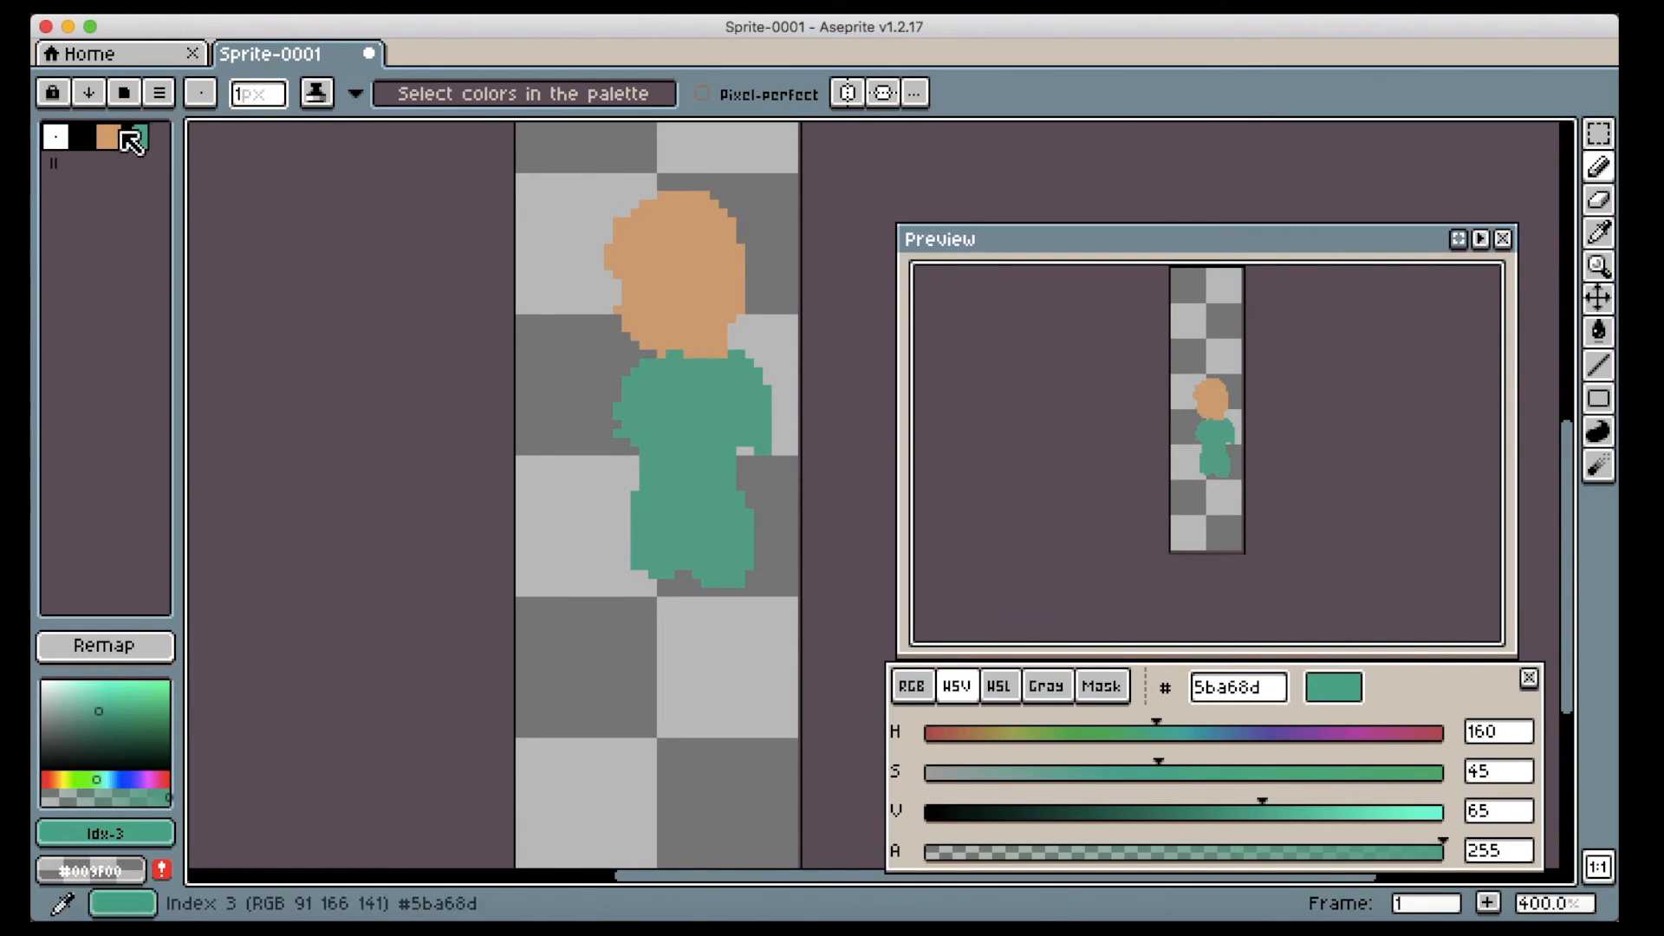
- Draw the thin front arm below the sleeve in the skin tone and start the back arm under its sleeve
{"action": "left_click", "coordinate": [108, 137]}
{"action": "mouse_move", "coordinate": [627, 447]}
{"action": "left_mouse_down"}
{"action": "mouse_move", "coordinate": [616, 569]}
{"action": "mouse_move", "coordinate": [606, 491]}
{"action": "mouse_move", "coordinate": [594, 546]}
{"action": "left_mouse_up"}
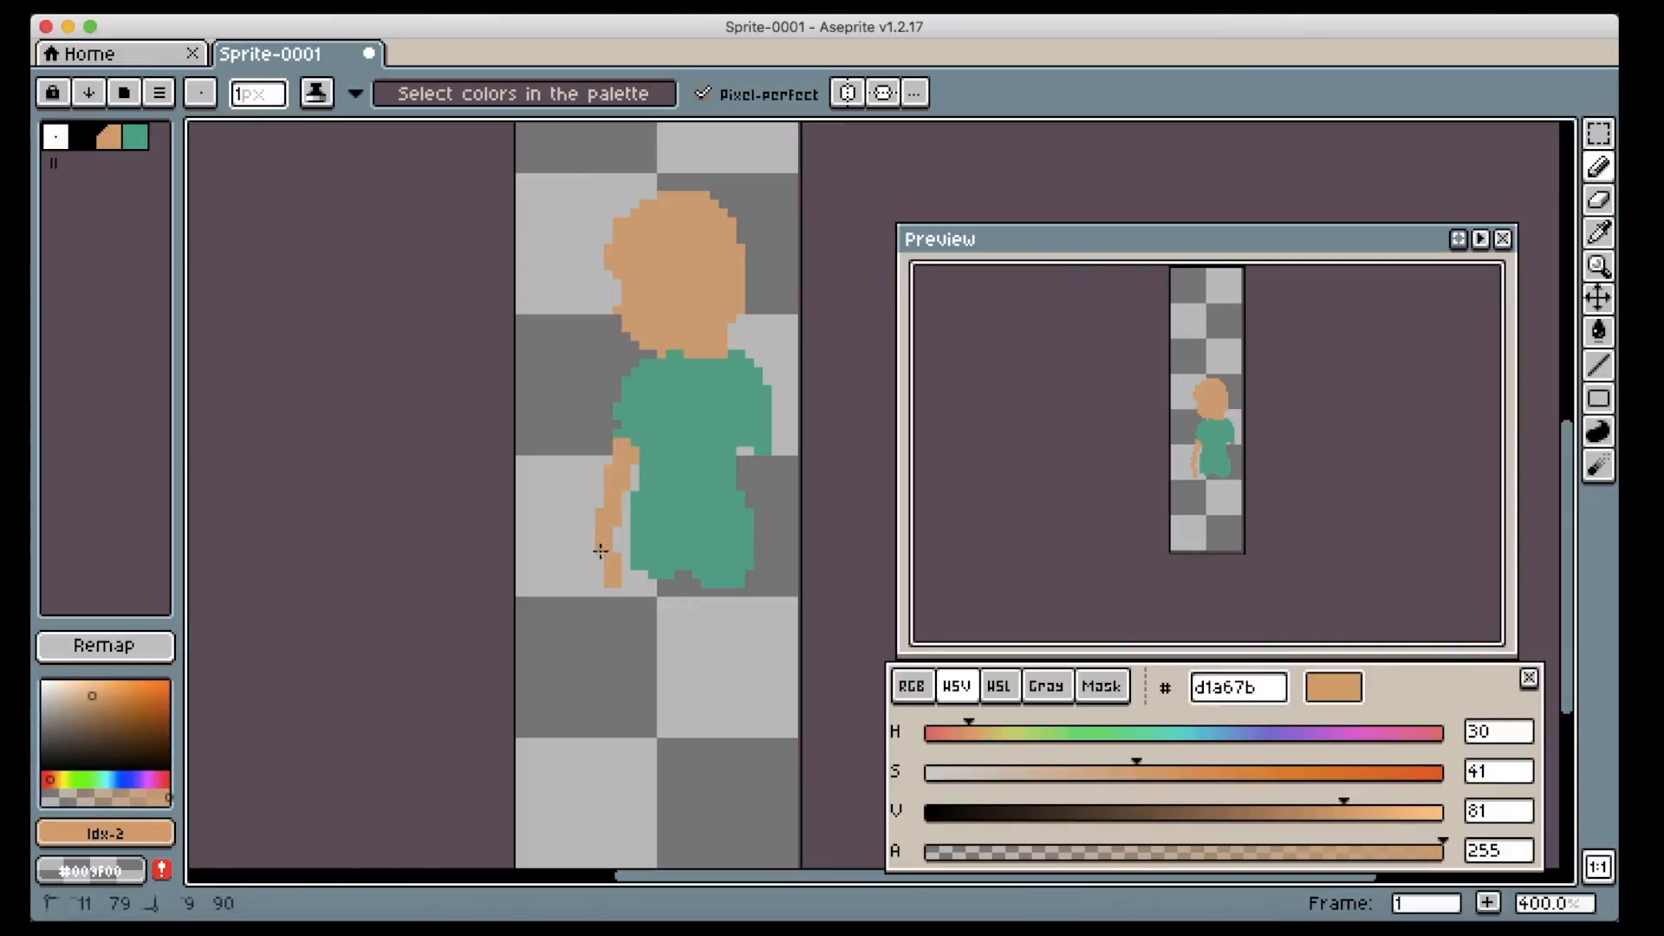
{"action": "mouse_move", "coordinate": [764, 438]}
{"action": "left_mouse_down"}
{"action": "mouse_move", "coordinate": [708, 507]}
{"action": "mouse_move", "coordinate": [767, 450]}
{"action": "left_mouse_up"}
{"action": "key", "text": "e"}
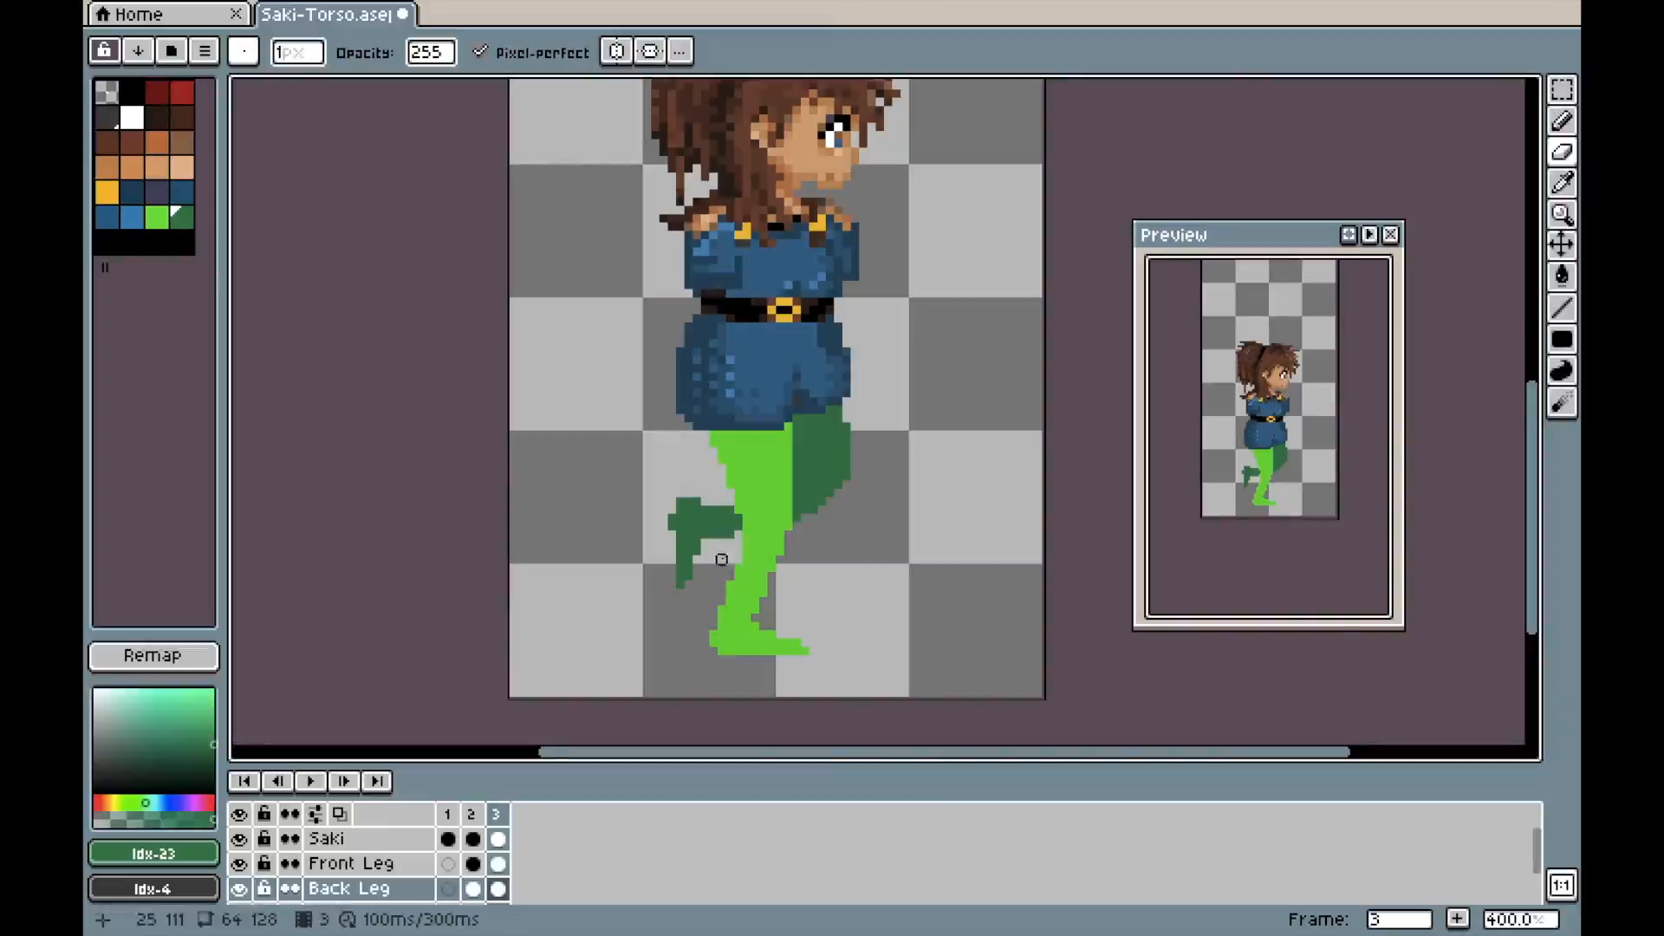
{"action": "key", "text": "b"}
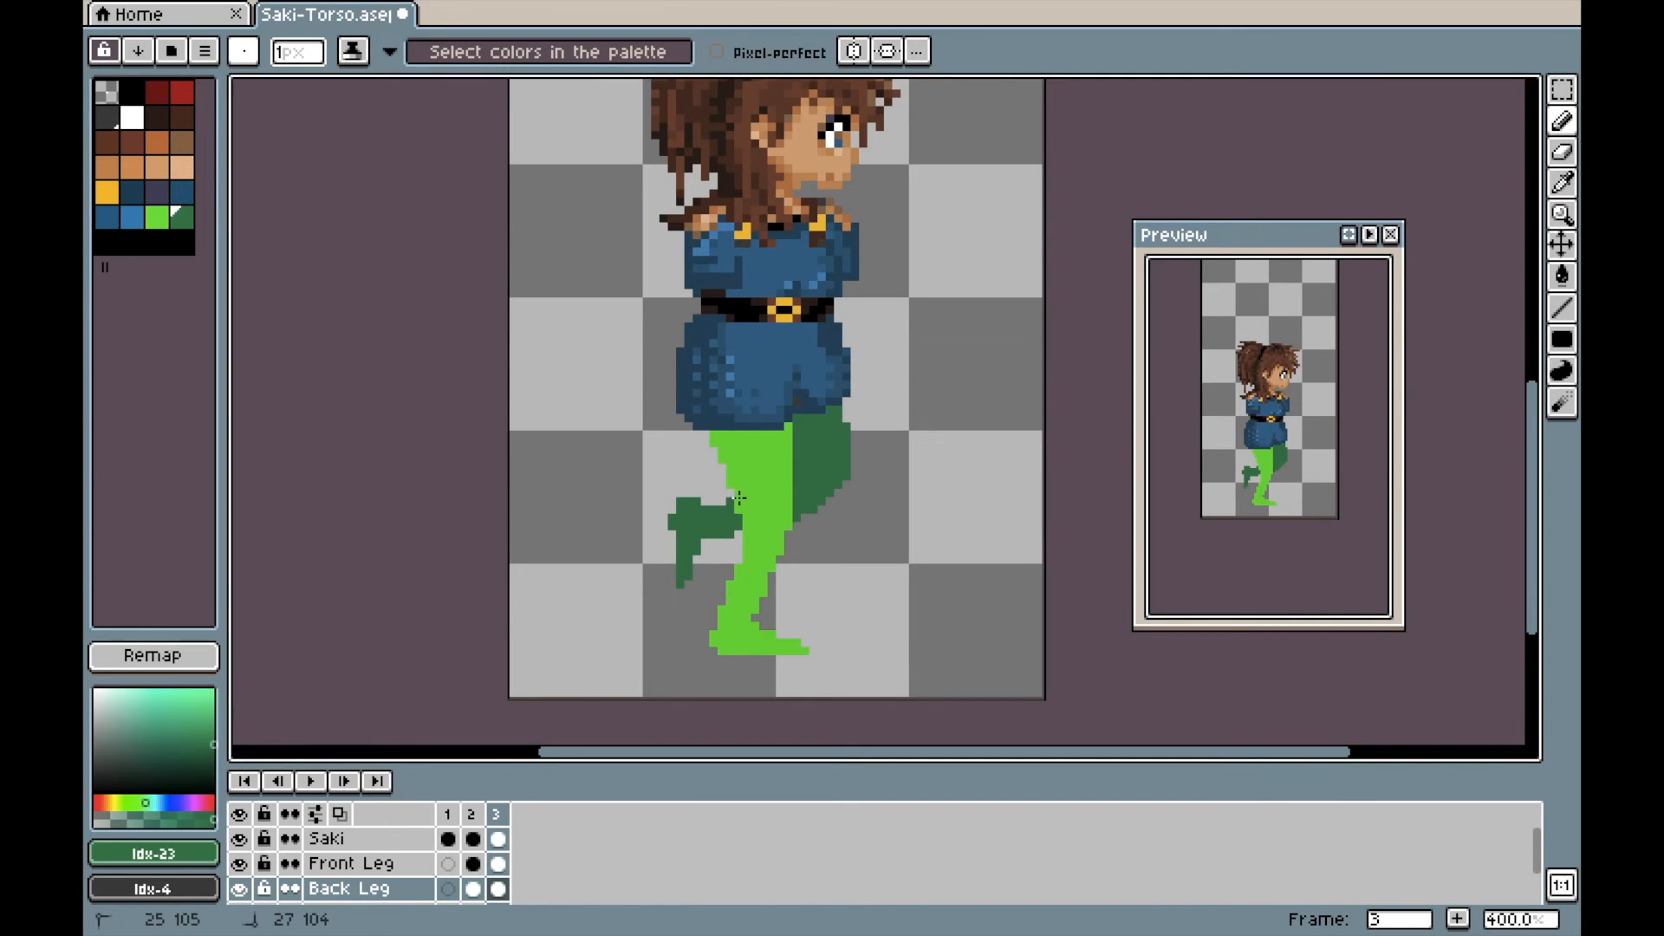
{"action": "left_click_drag", "start_coordinate": [739, 497], "coordinate": [743, 520]}
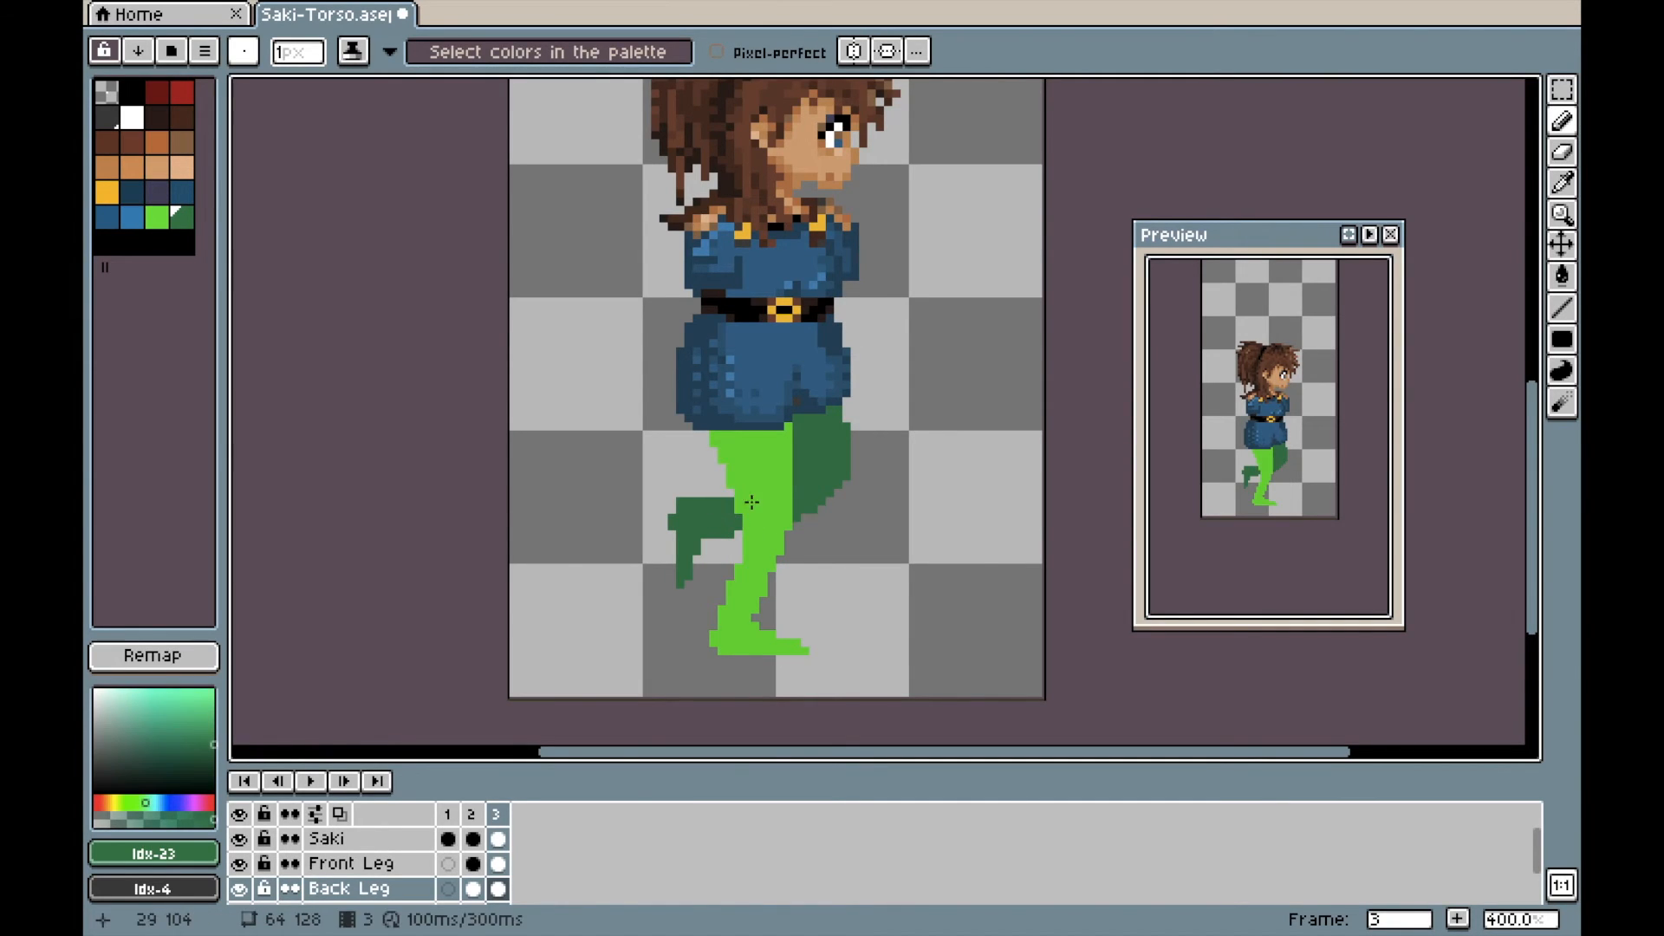
{"action": "key", "text": "ctrl+z"}
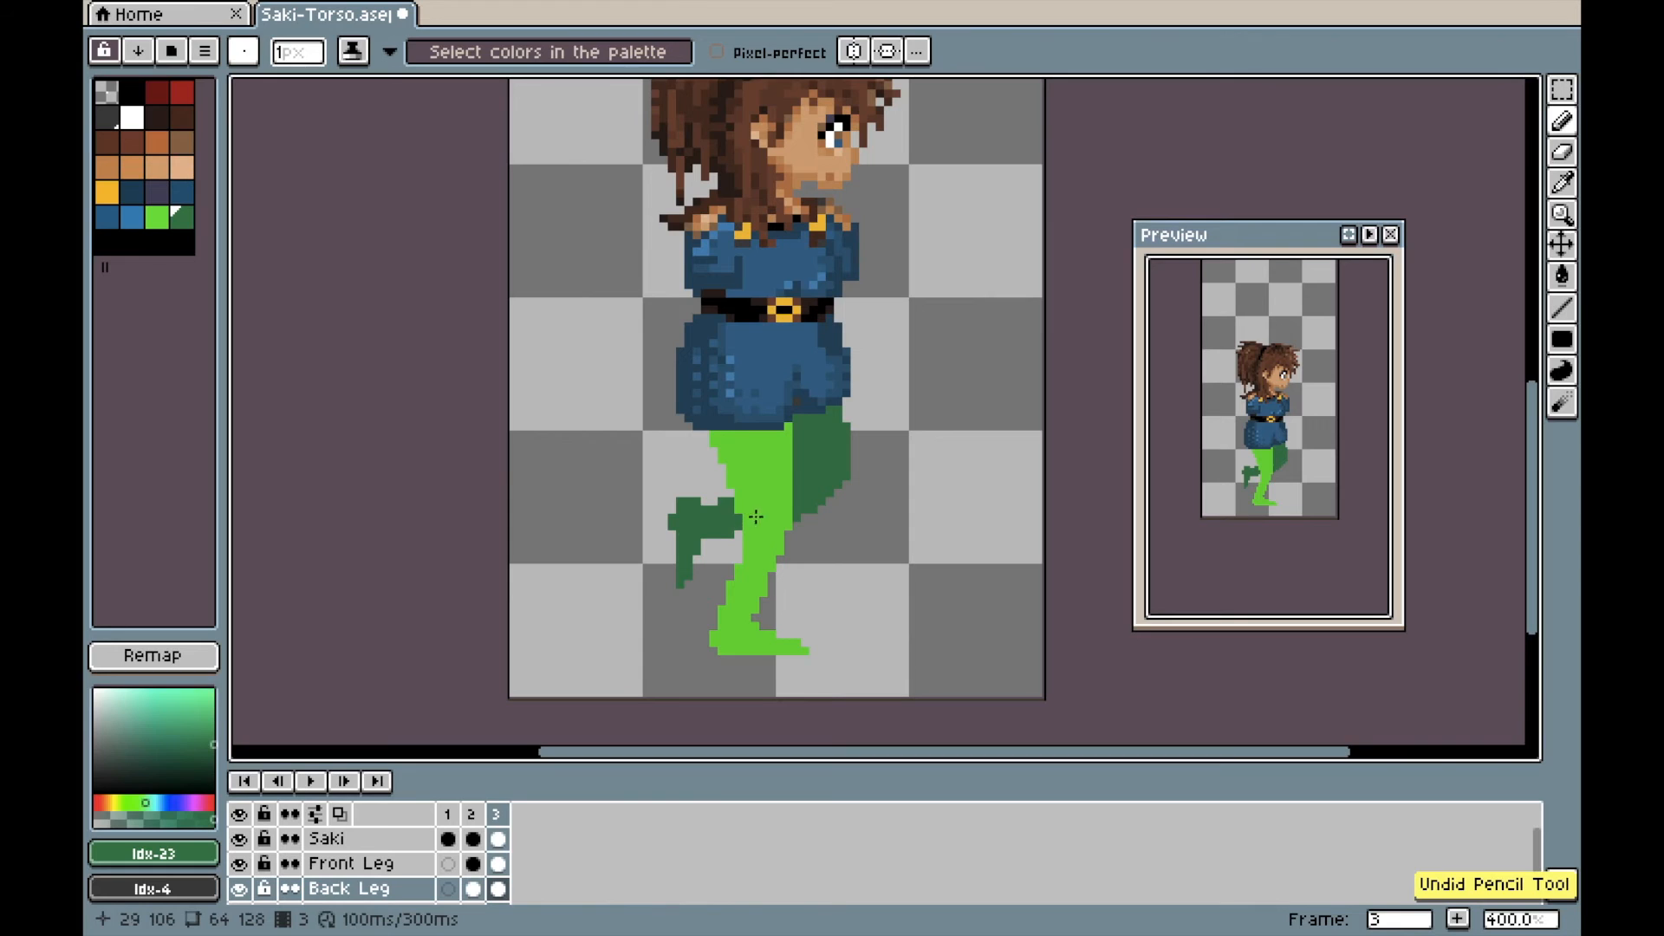
- Add dark green at the back ankle in frame 3 and move the foot section one pixel left and one pixel down
{"action": "left_click", "coordinate": [703, 540]}
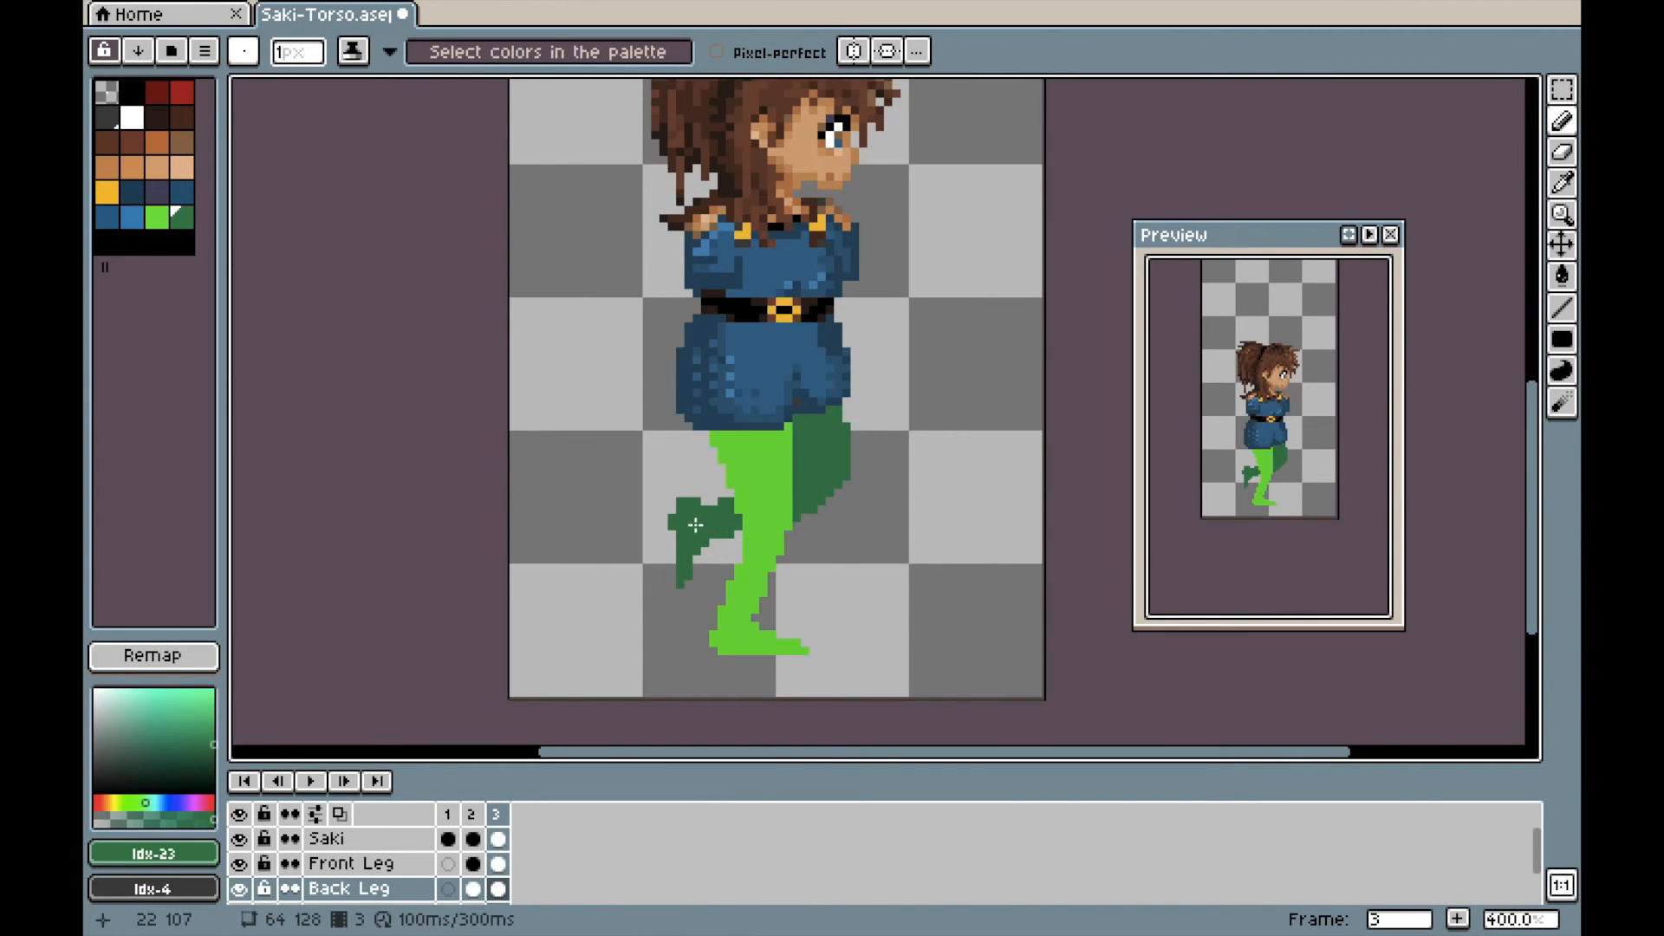
{"action": "key", "text": "m"}
{"action": "mouse_move", "coordinate": [680, 501]}
{"action": "left_mouse_down"}
{"action": "mouse_move", "coordinate": [689, 568]}
{"action": "mouse_move", "coordinate": [655, 502]}
{"action": "left_mouse_up"}
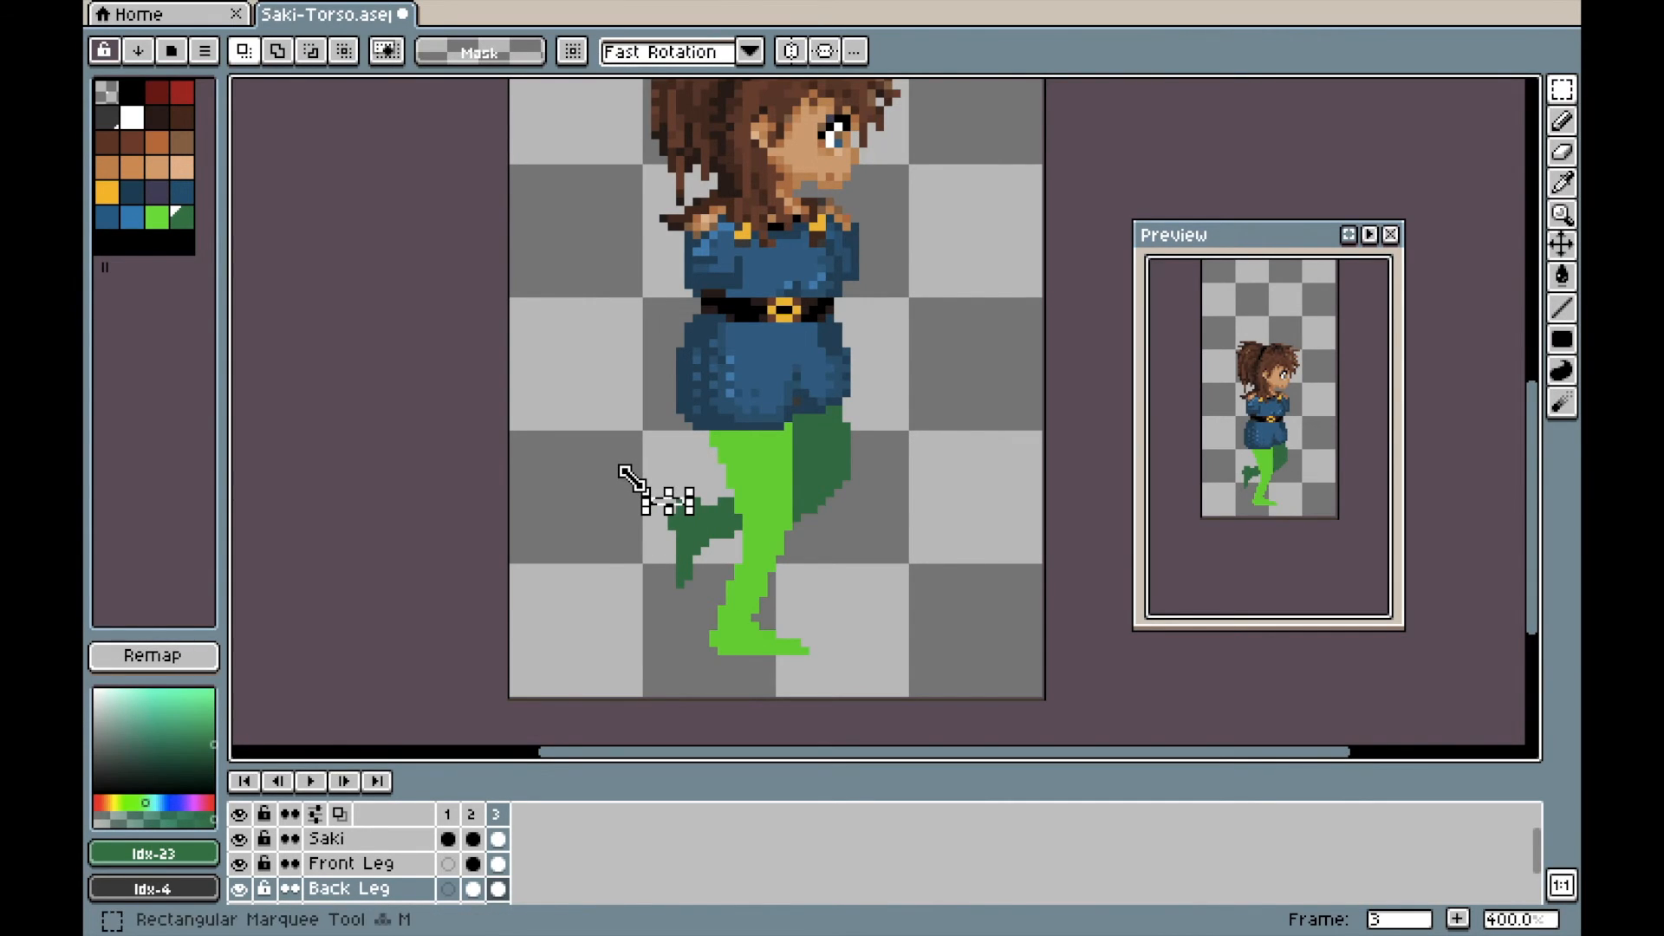
{"action": "key", "text": "ctrl+d"}
{"action": "left_click_drag", "start_coordinate": [639, 475], "coordinate": [700, 566]}
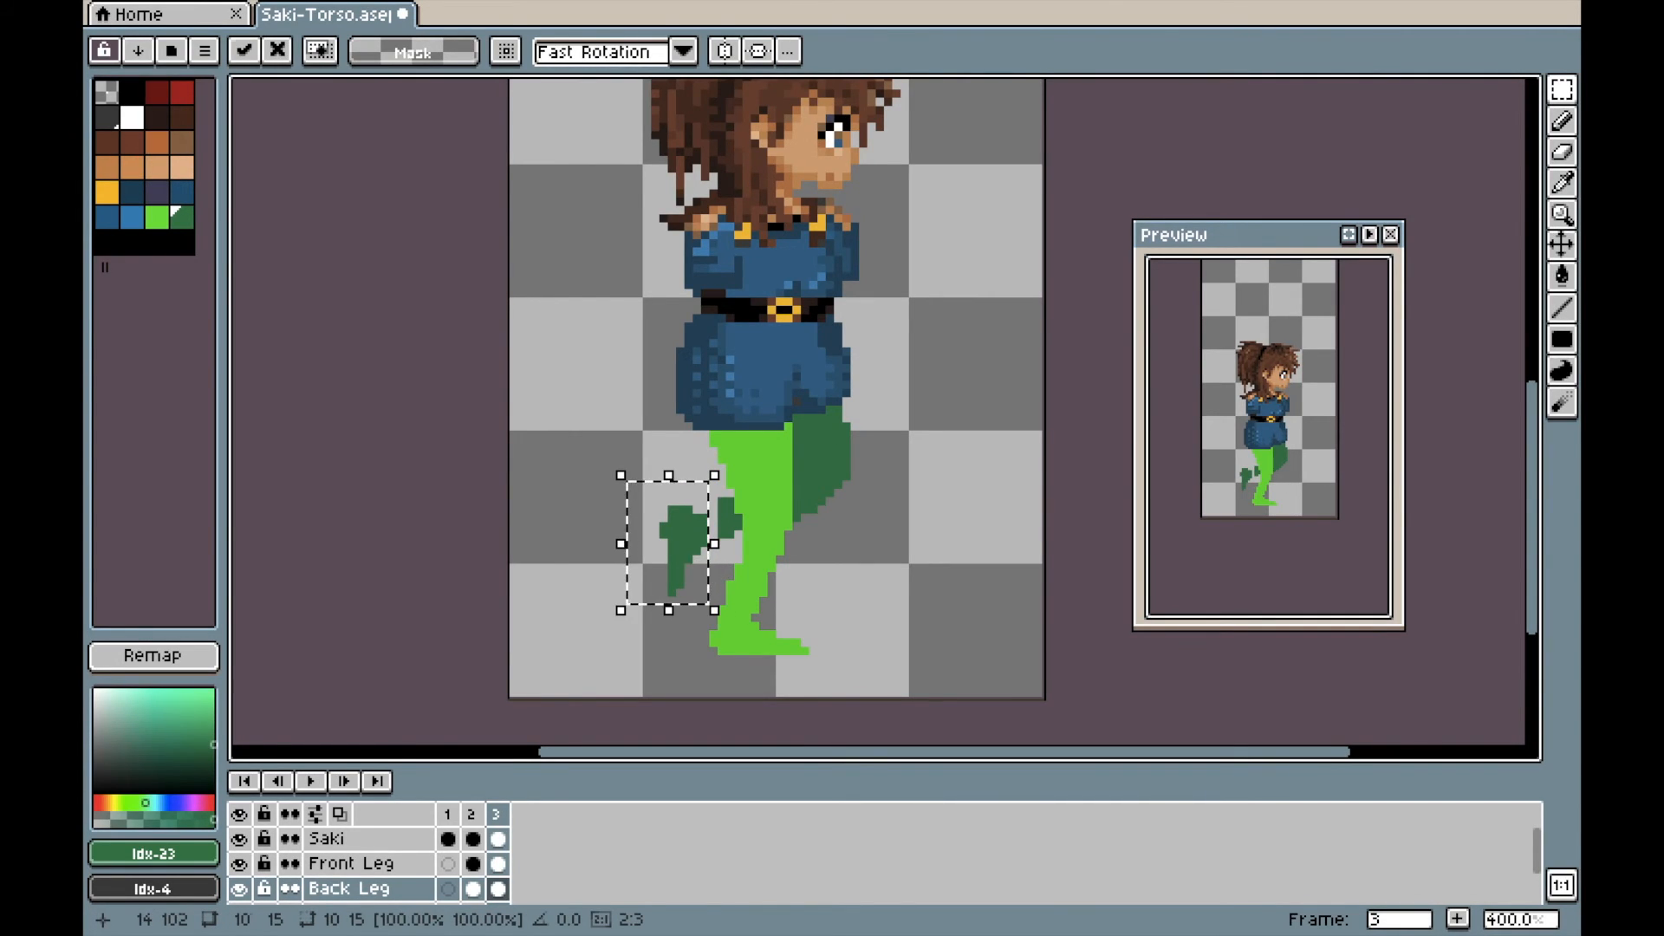
{"action": "key", "text": "b"}
{"action": "key", "text": "ctrl+d"}
- Fill the gap between the back foot and calf in dark green and smooth the calf's upper edge
{"action": "left_click_drag", "start_coordinate": [705, 511], "coordinate": [721, 535]}
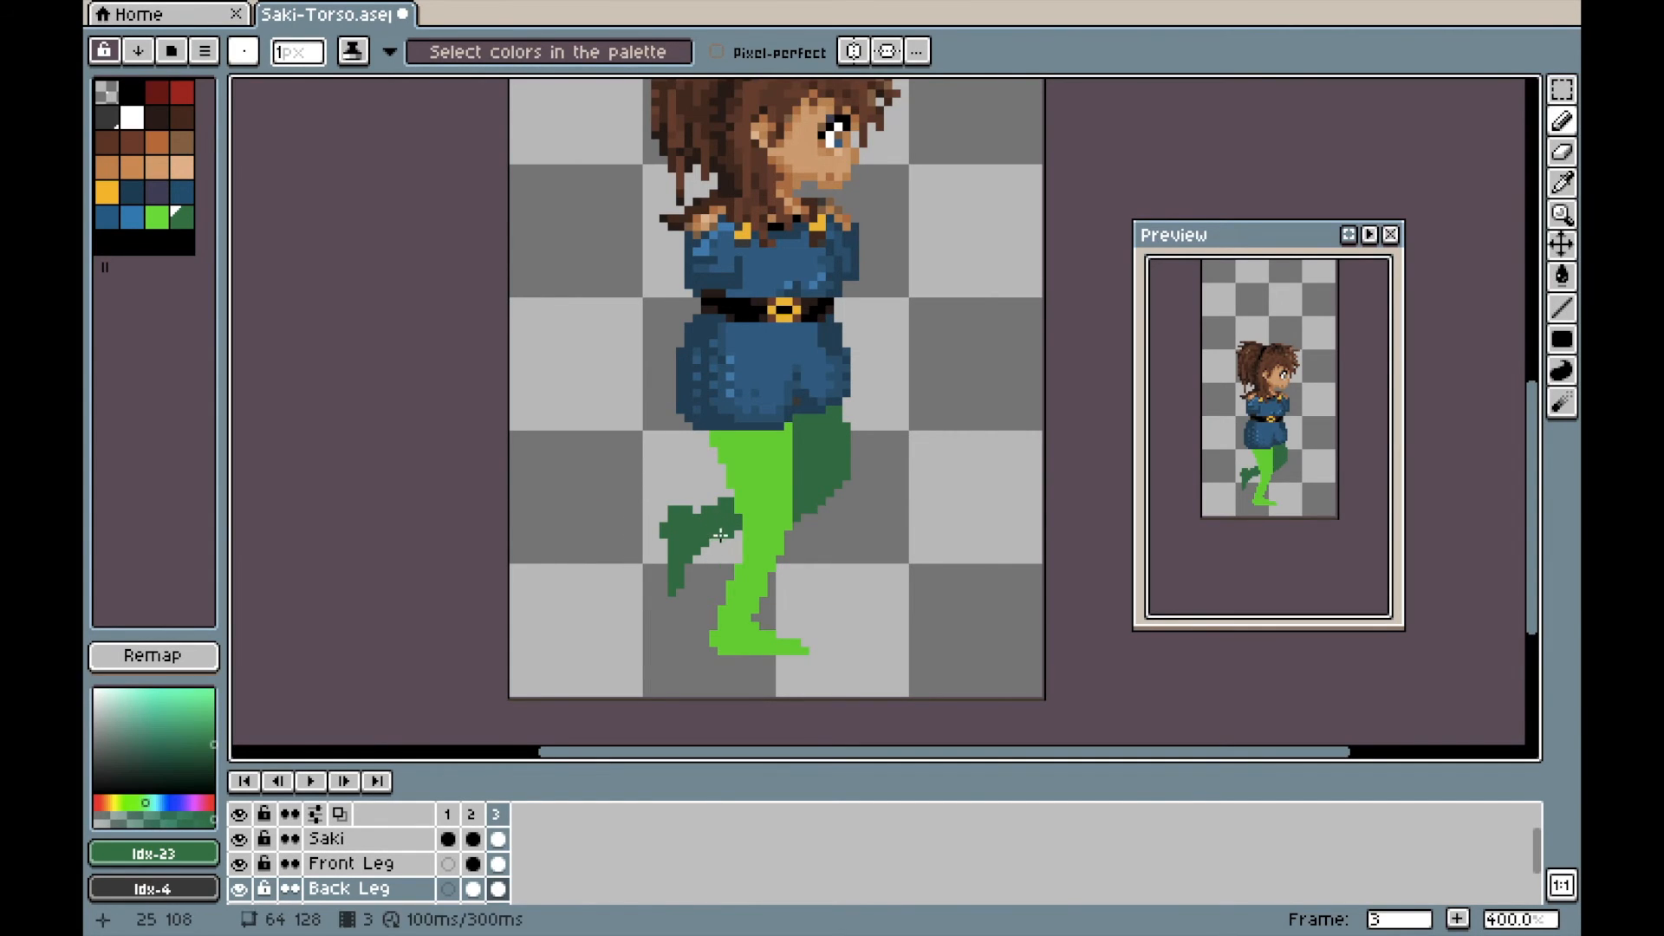
{"action": "left_click", "coordinate": [697, 517]}
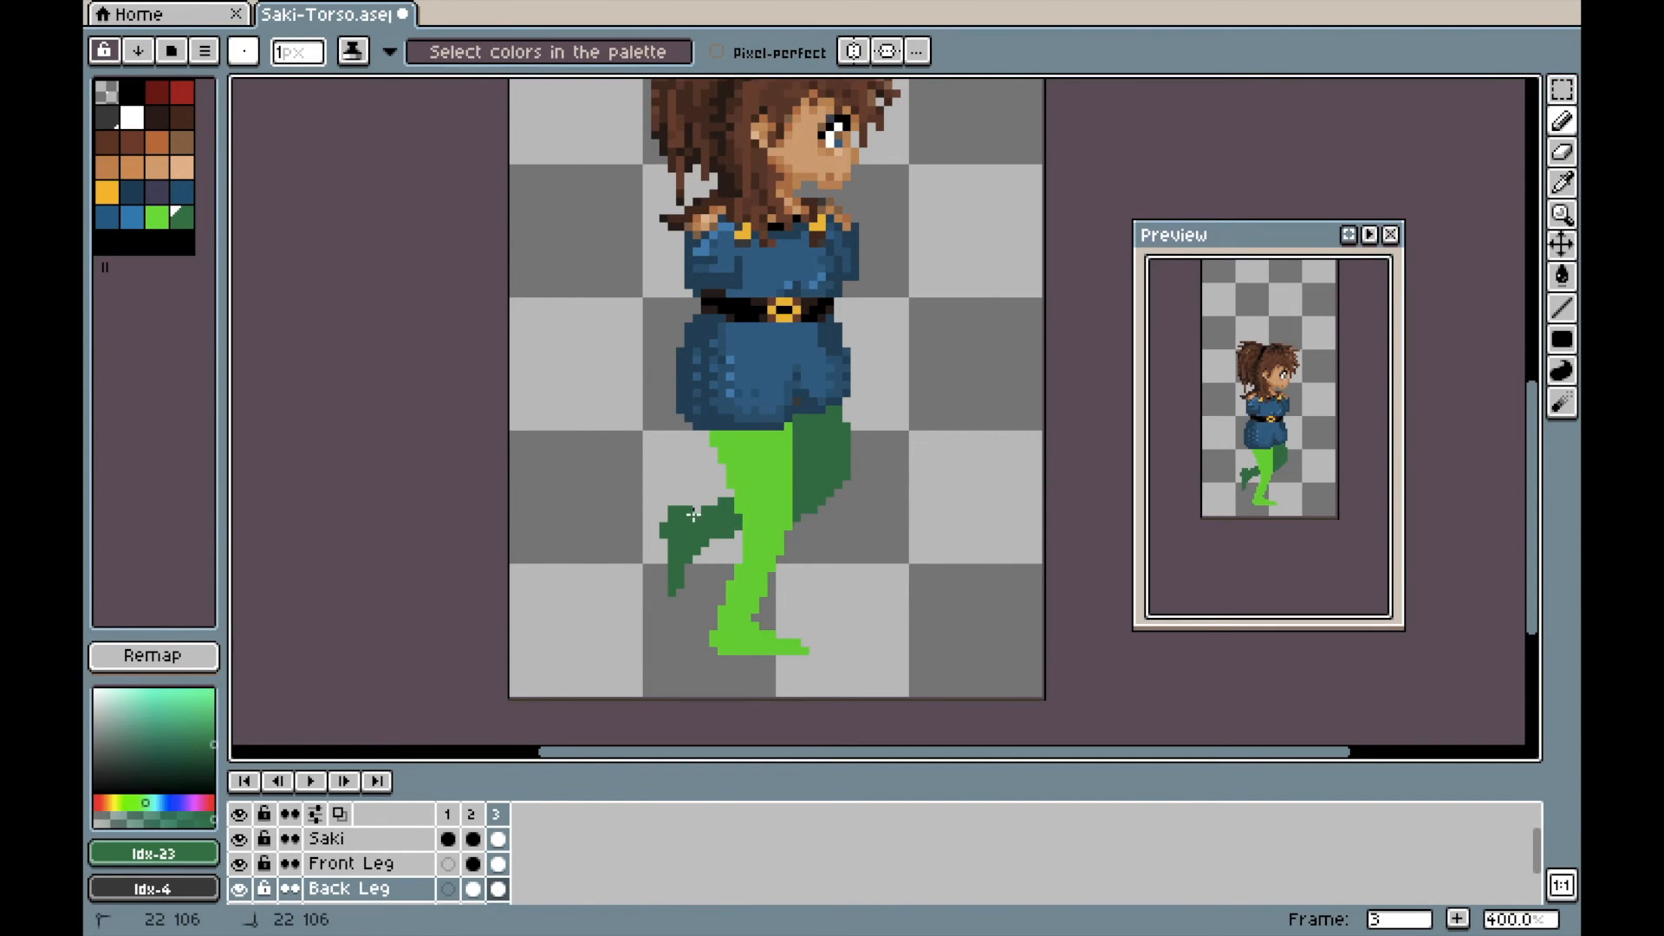
{"action": "left_click_drag", "start_coordinate": [713, 511], "coordinate": [697, 510]}
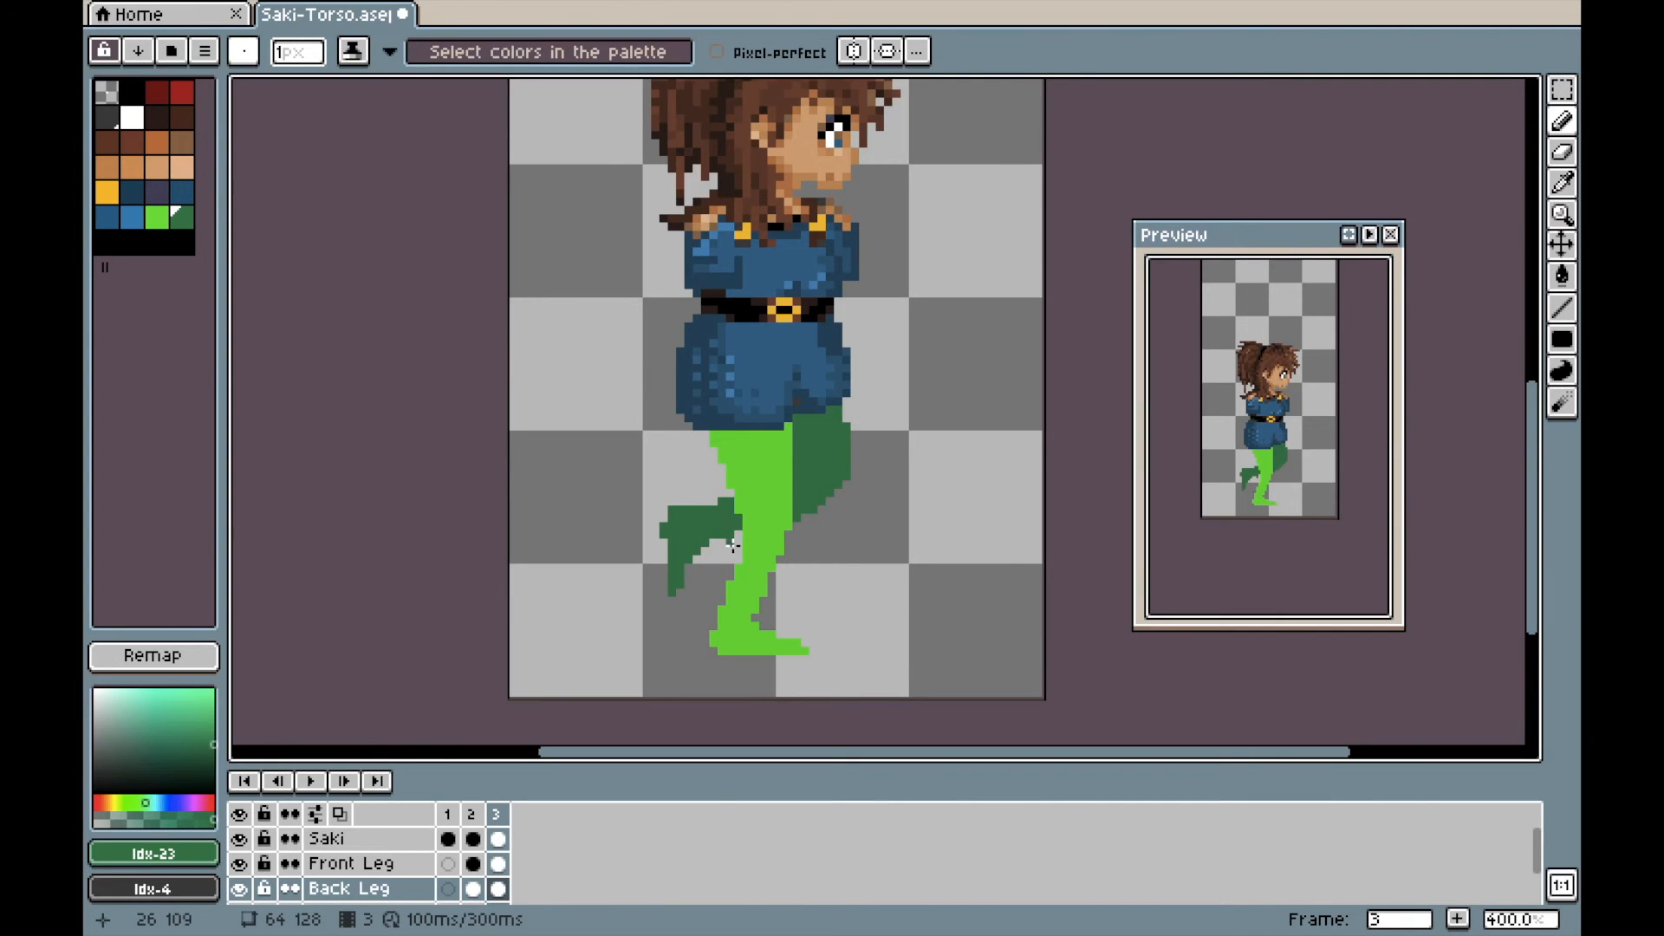
{"action": "left_click", "coordinate": [714, 506]}
- Trim the lower edge of the back leg's bent knee in frame 3 with the eraser
{"action": "key", "text": "e"}
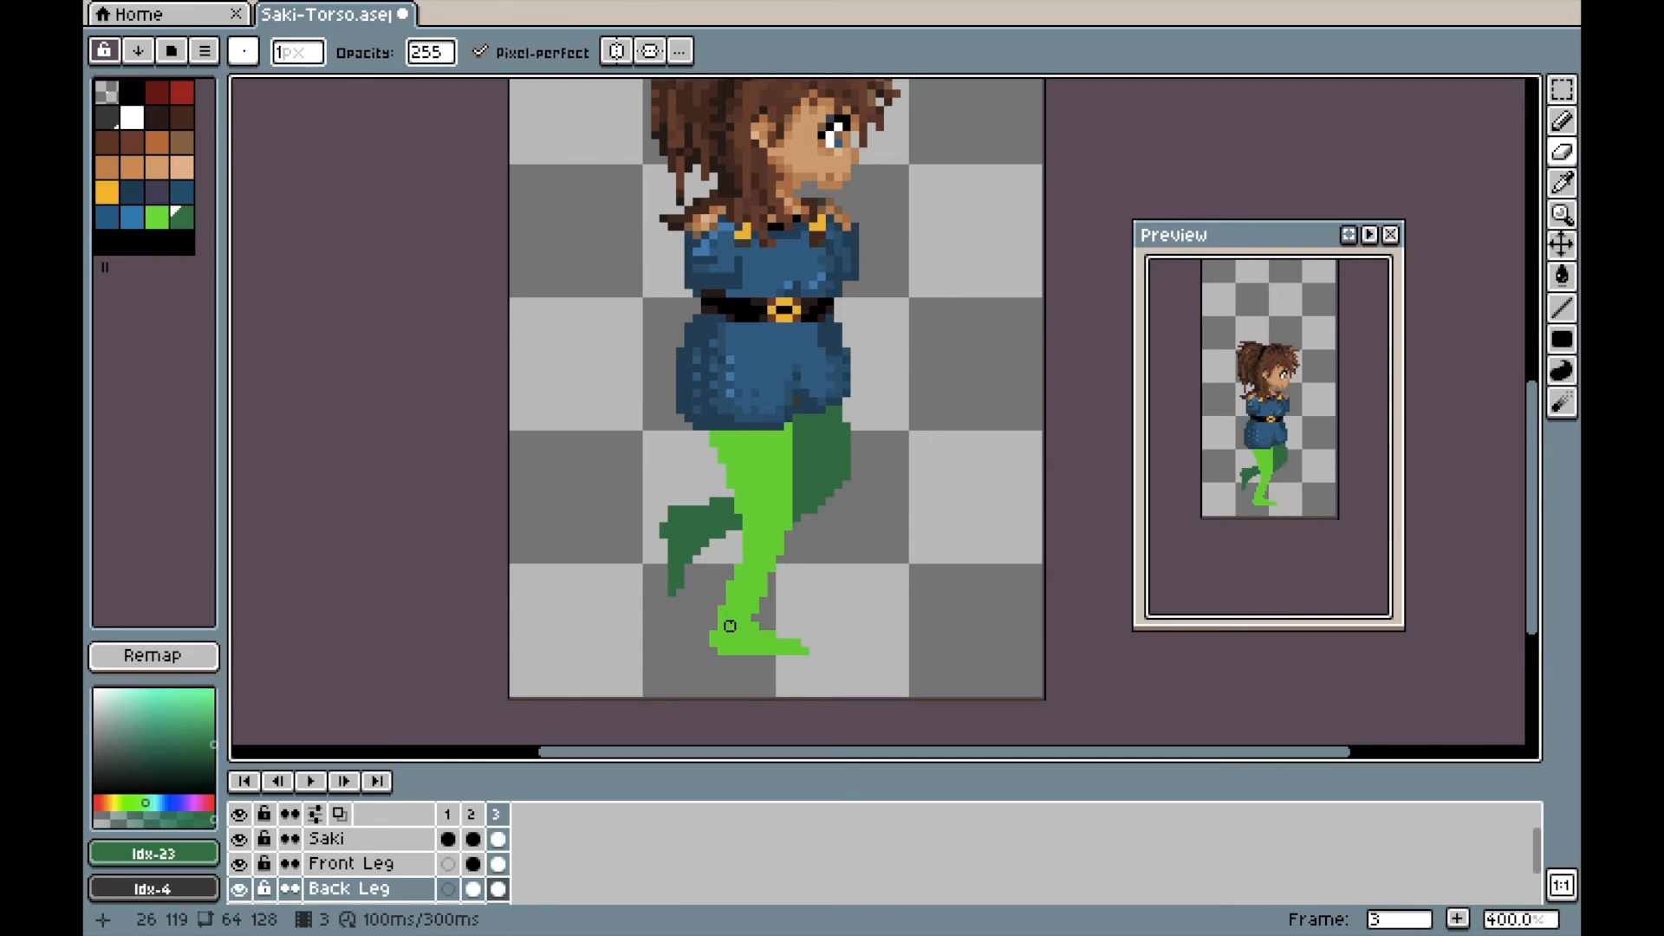
{"action": "left_click_drag", "start_coordinate": [788, 527], "coordinate": [880, 468]}
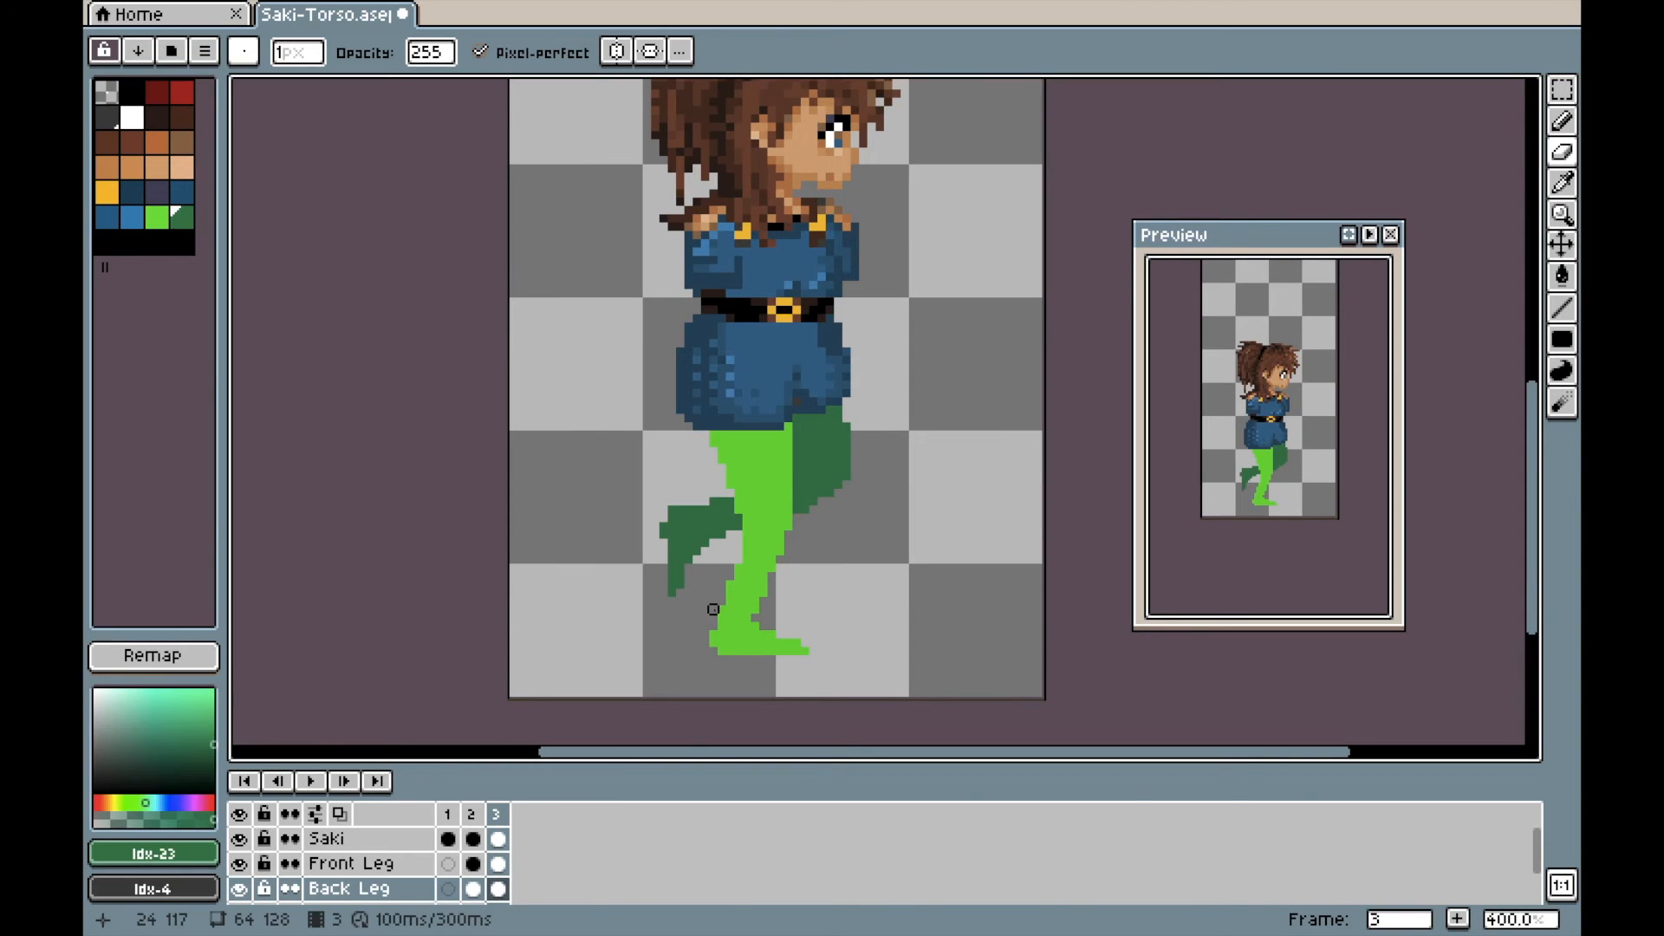
{"action": "key", "text": "b"}
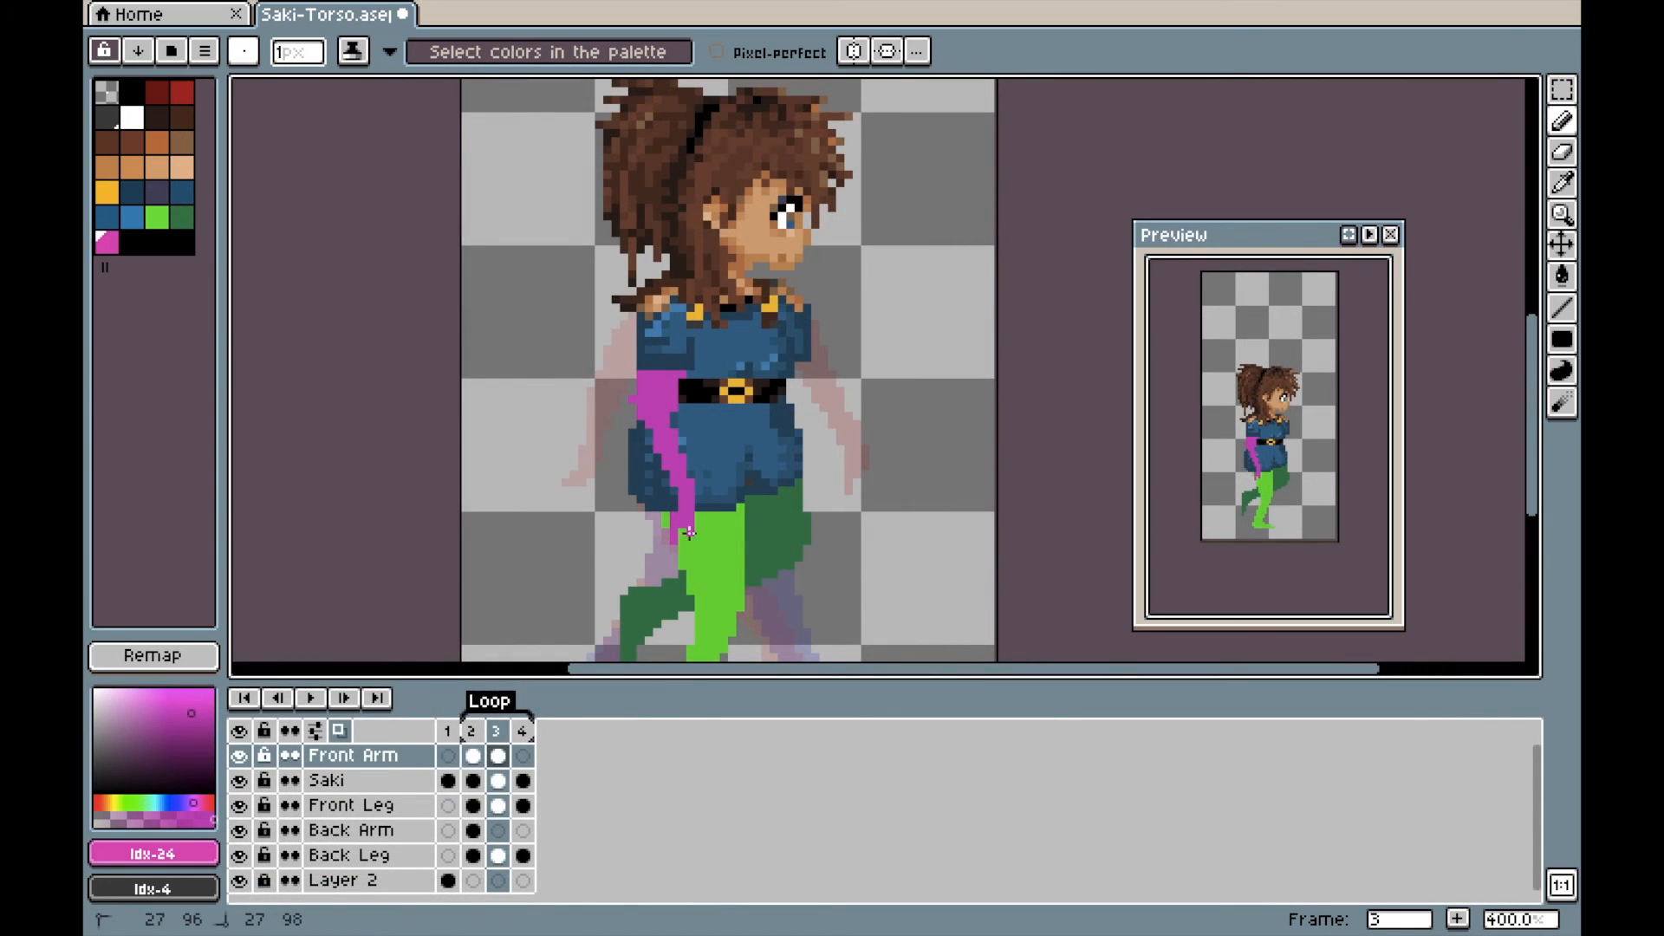
- Reshape the front arm's hand in magenta on frame 3, extending the fingers and trimming the edge with a 1 px eraser
{"action": "left_click_drag", "start_coordinate": [689, 532], "coordinate": [679, 533]}
{"action": "key", "text": "e"}
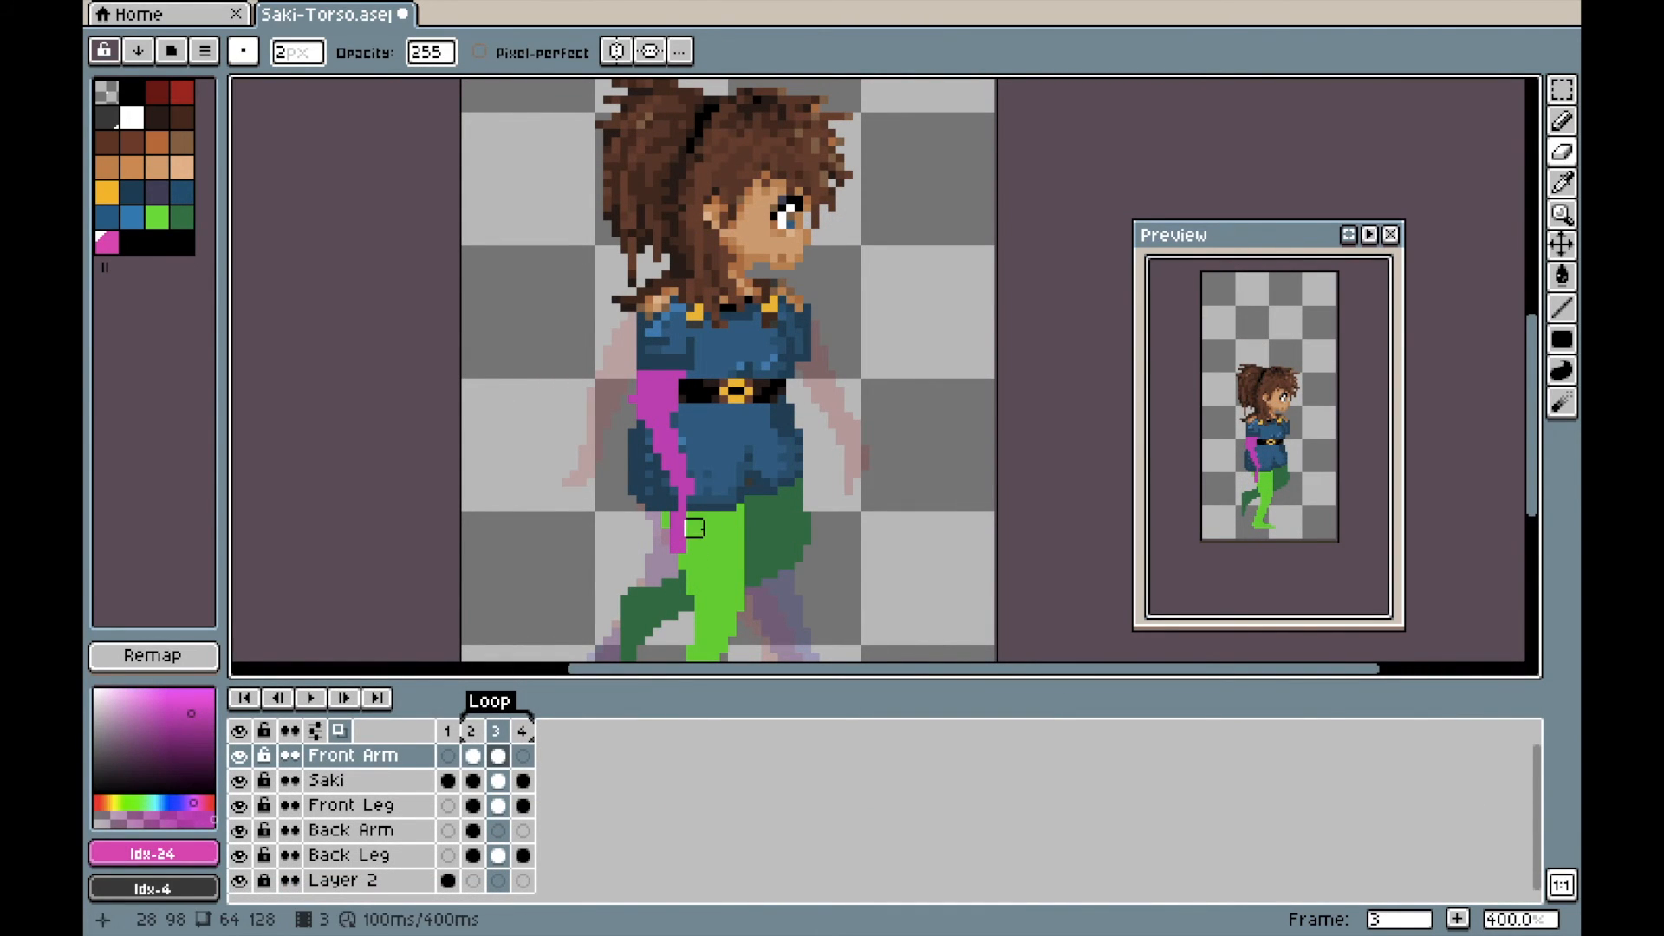
{"action": "key", "text": "minus"}
{"action": "left_click_drag", "start_coordinate": [694, 528], "coordinate": [690, 558]}
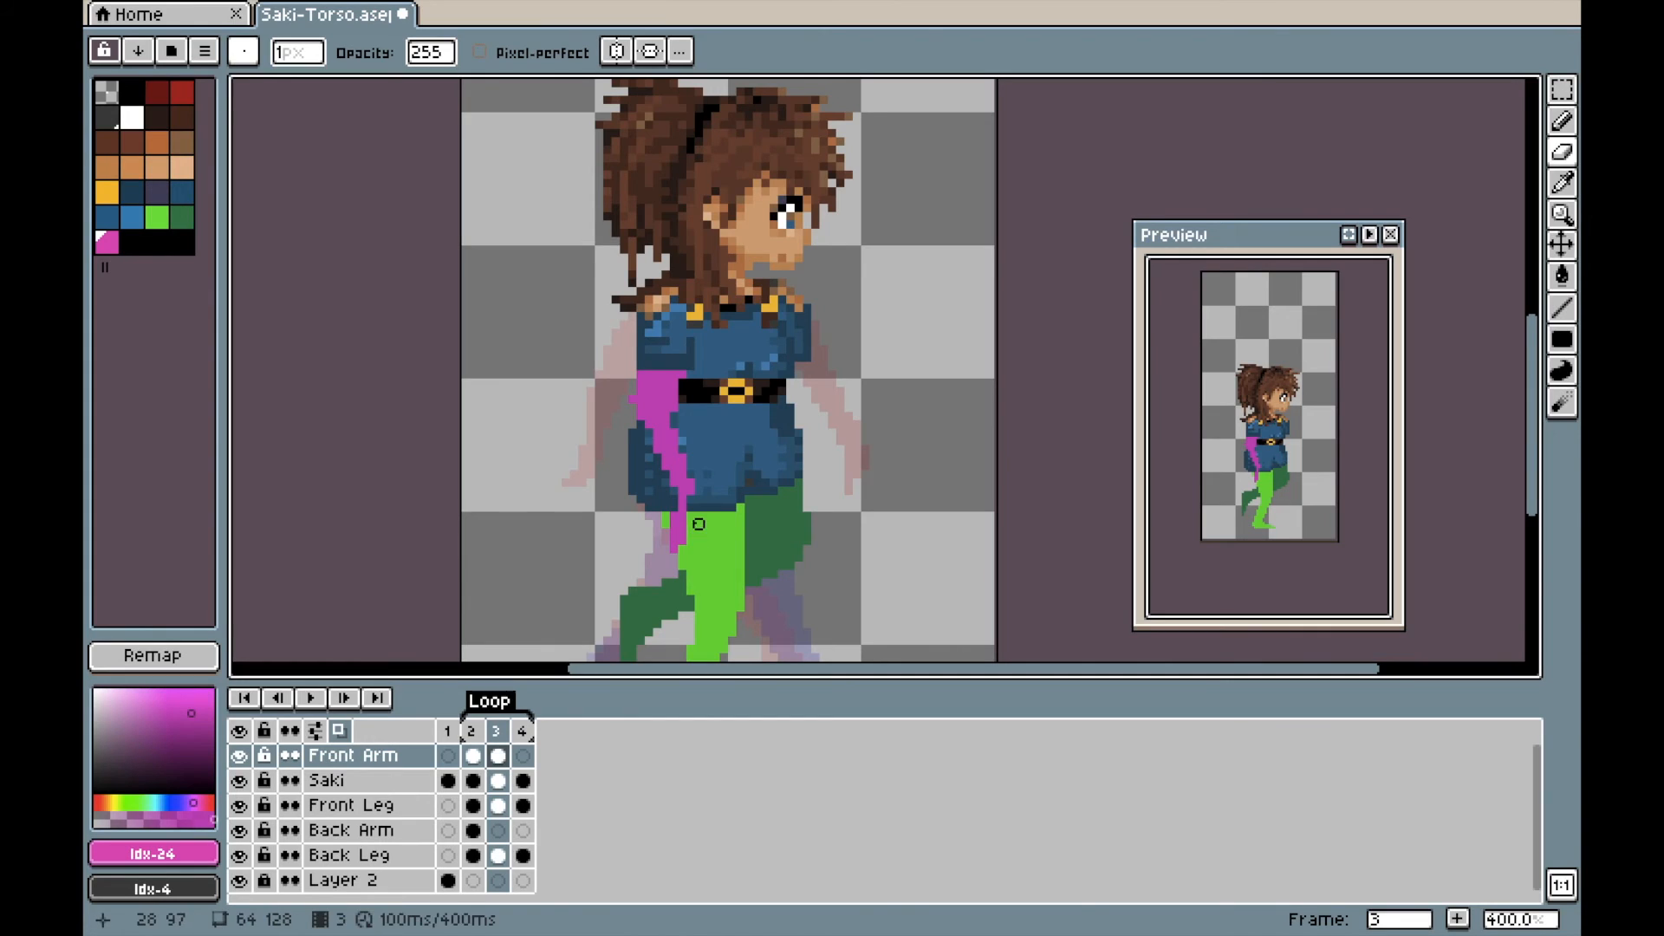
{"action": "key", "text": "b"}
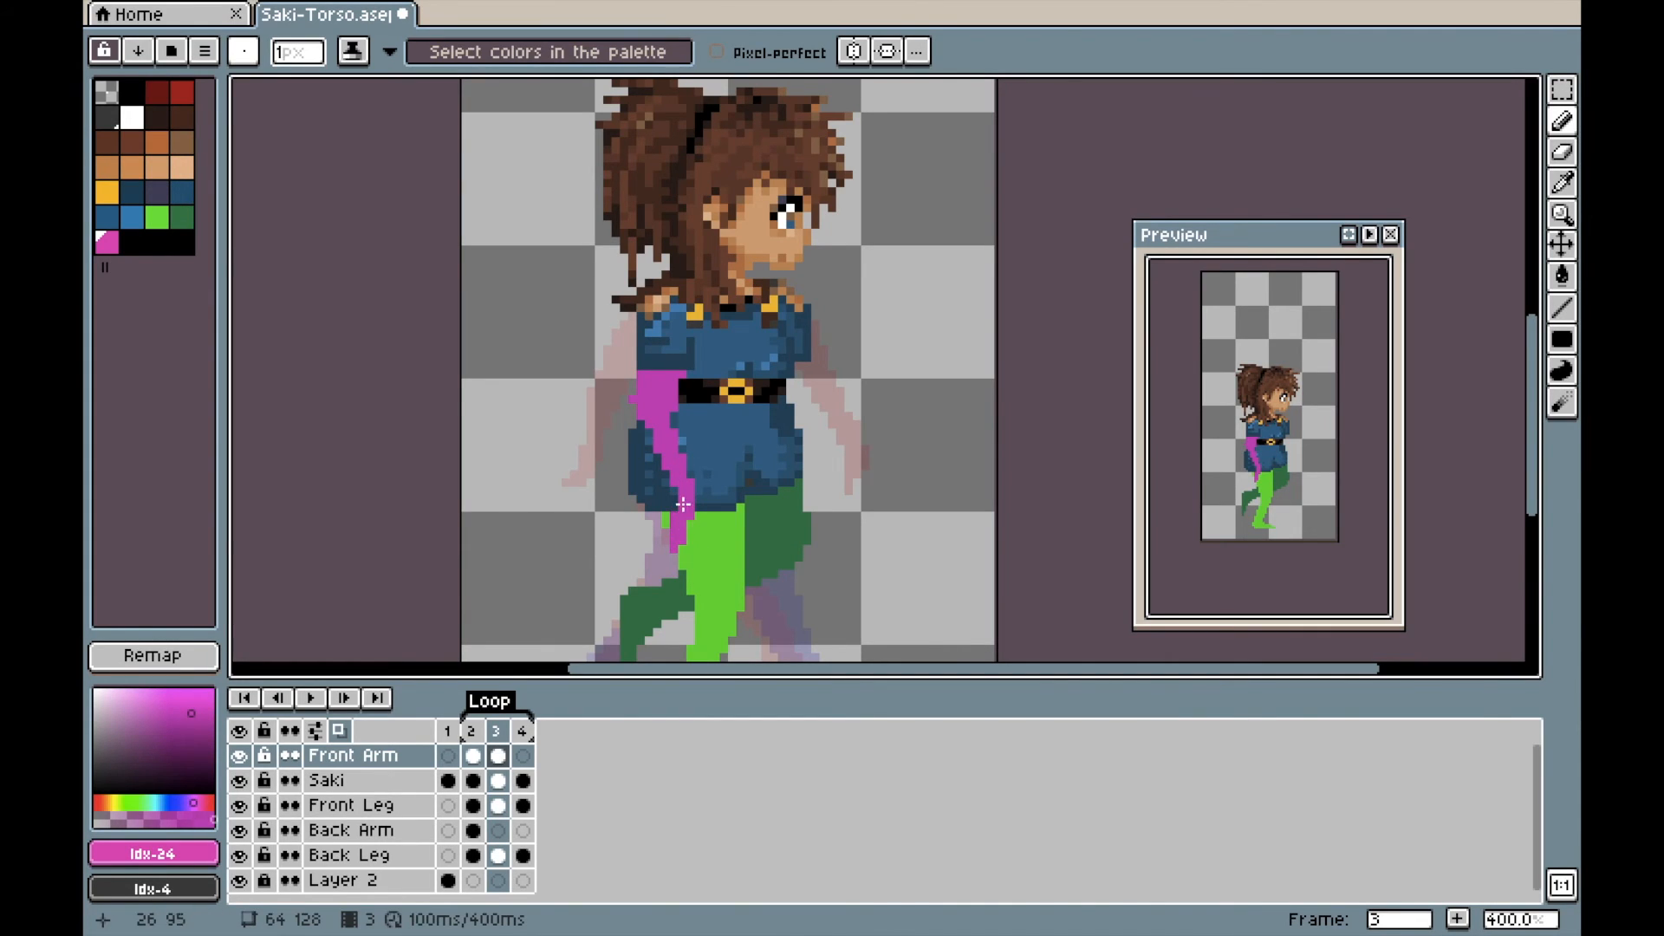
{"action": "key", "text": "e"}
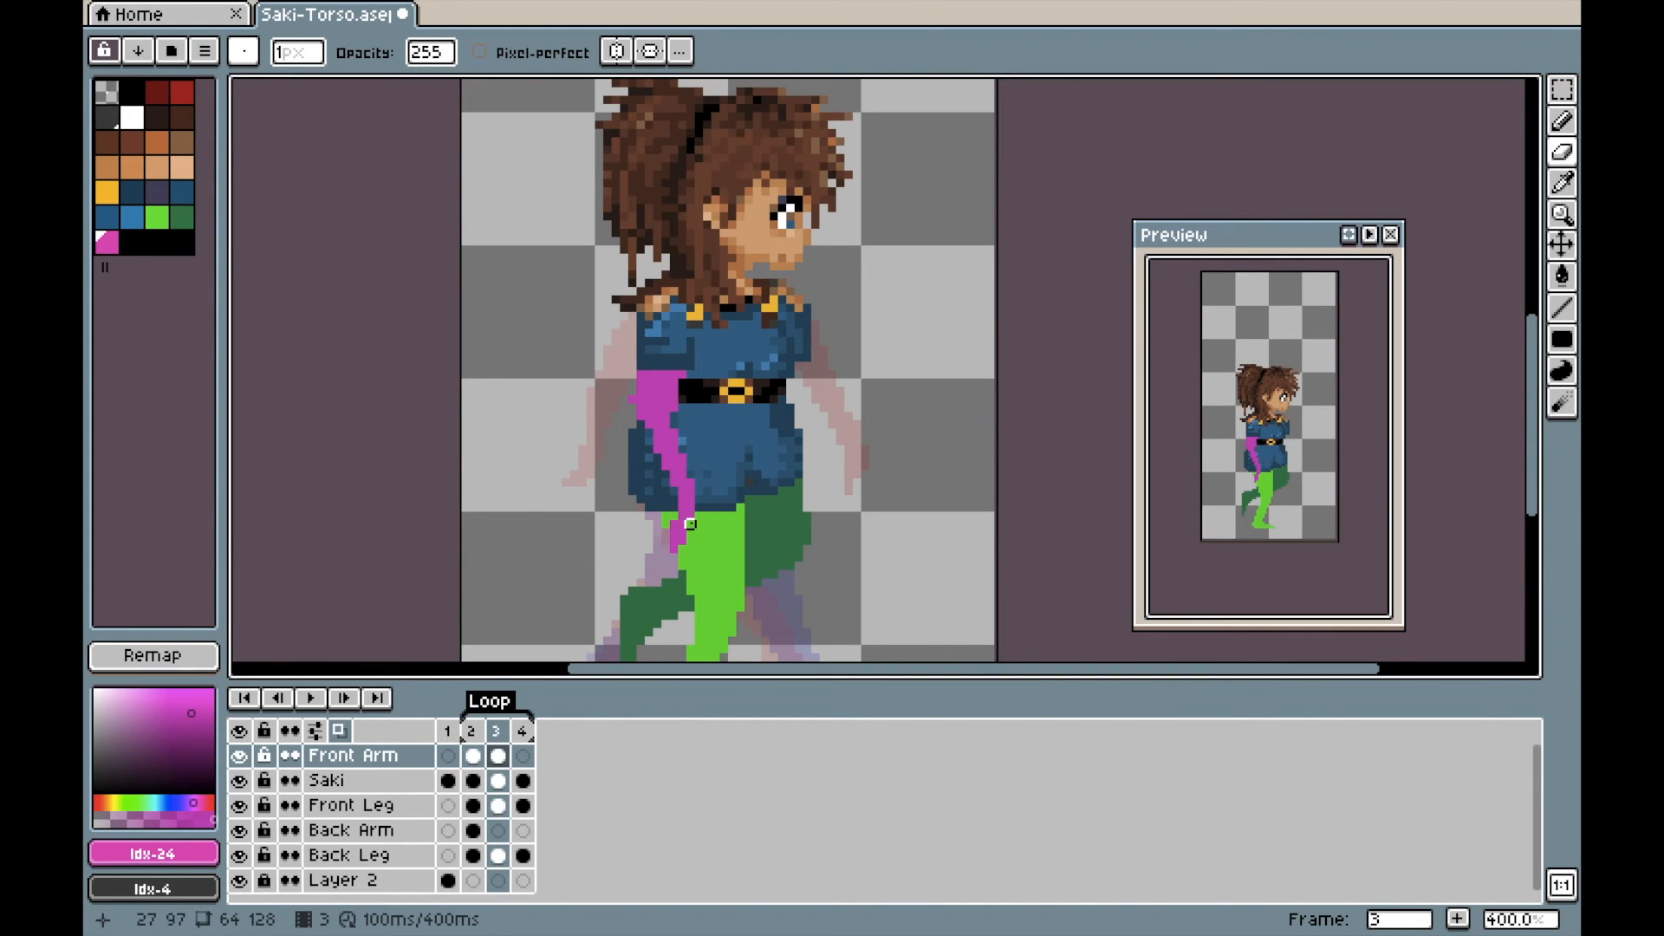
{"action": "key", "text": "b"}
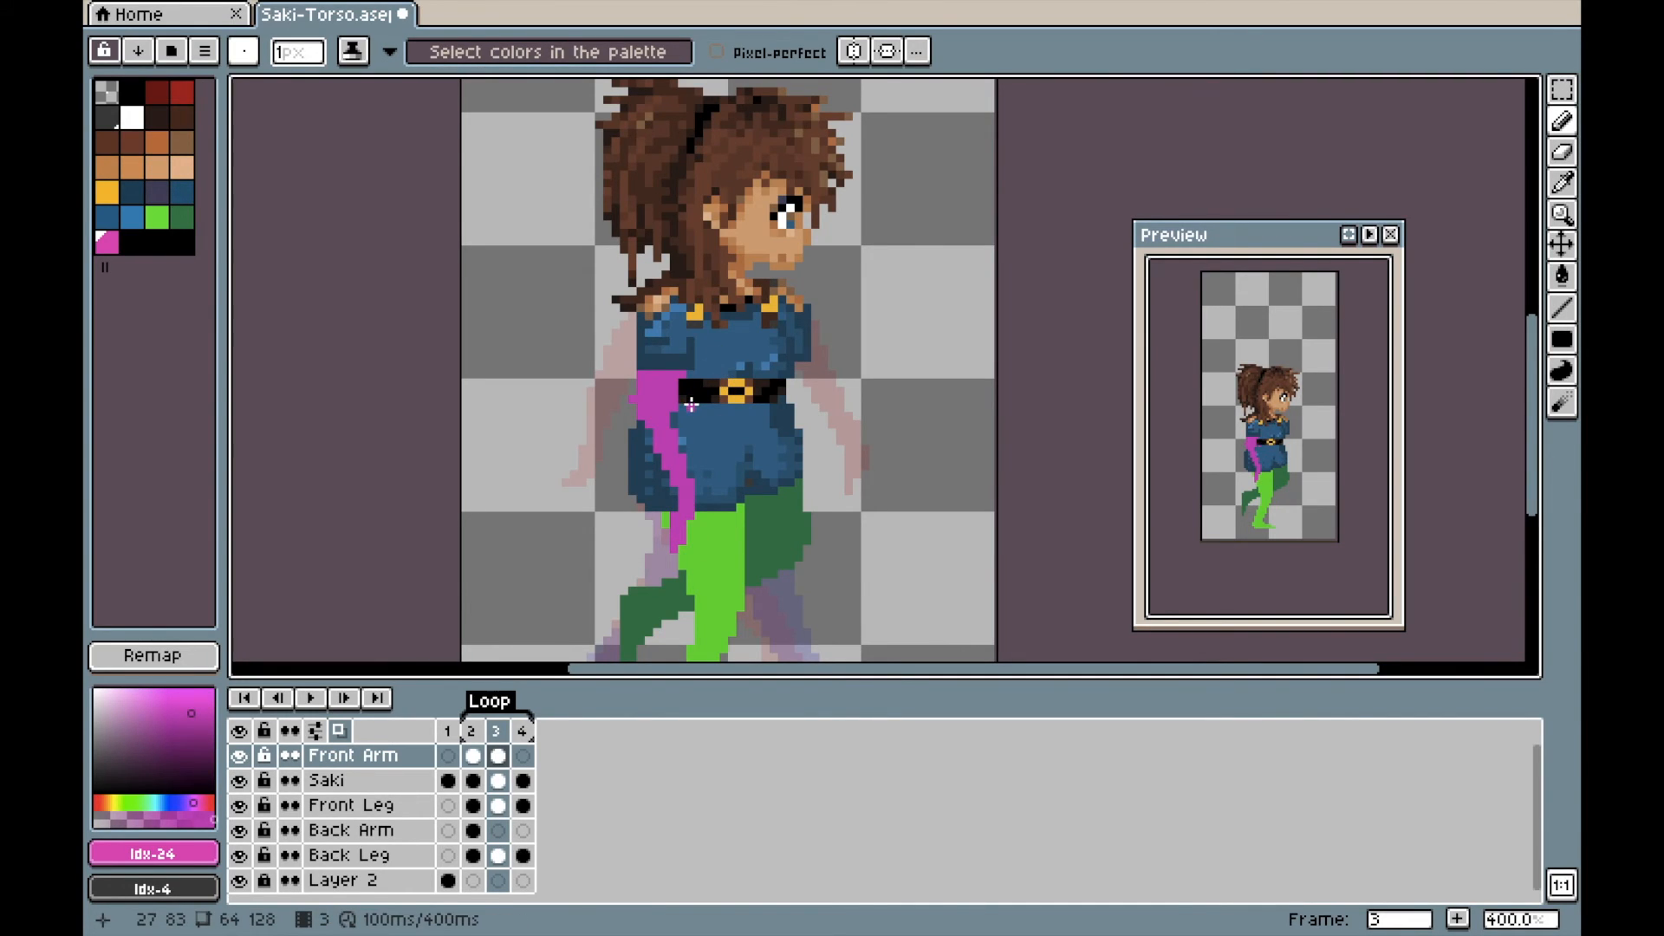
{"action": "key", "text": "e"}
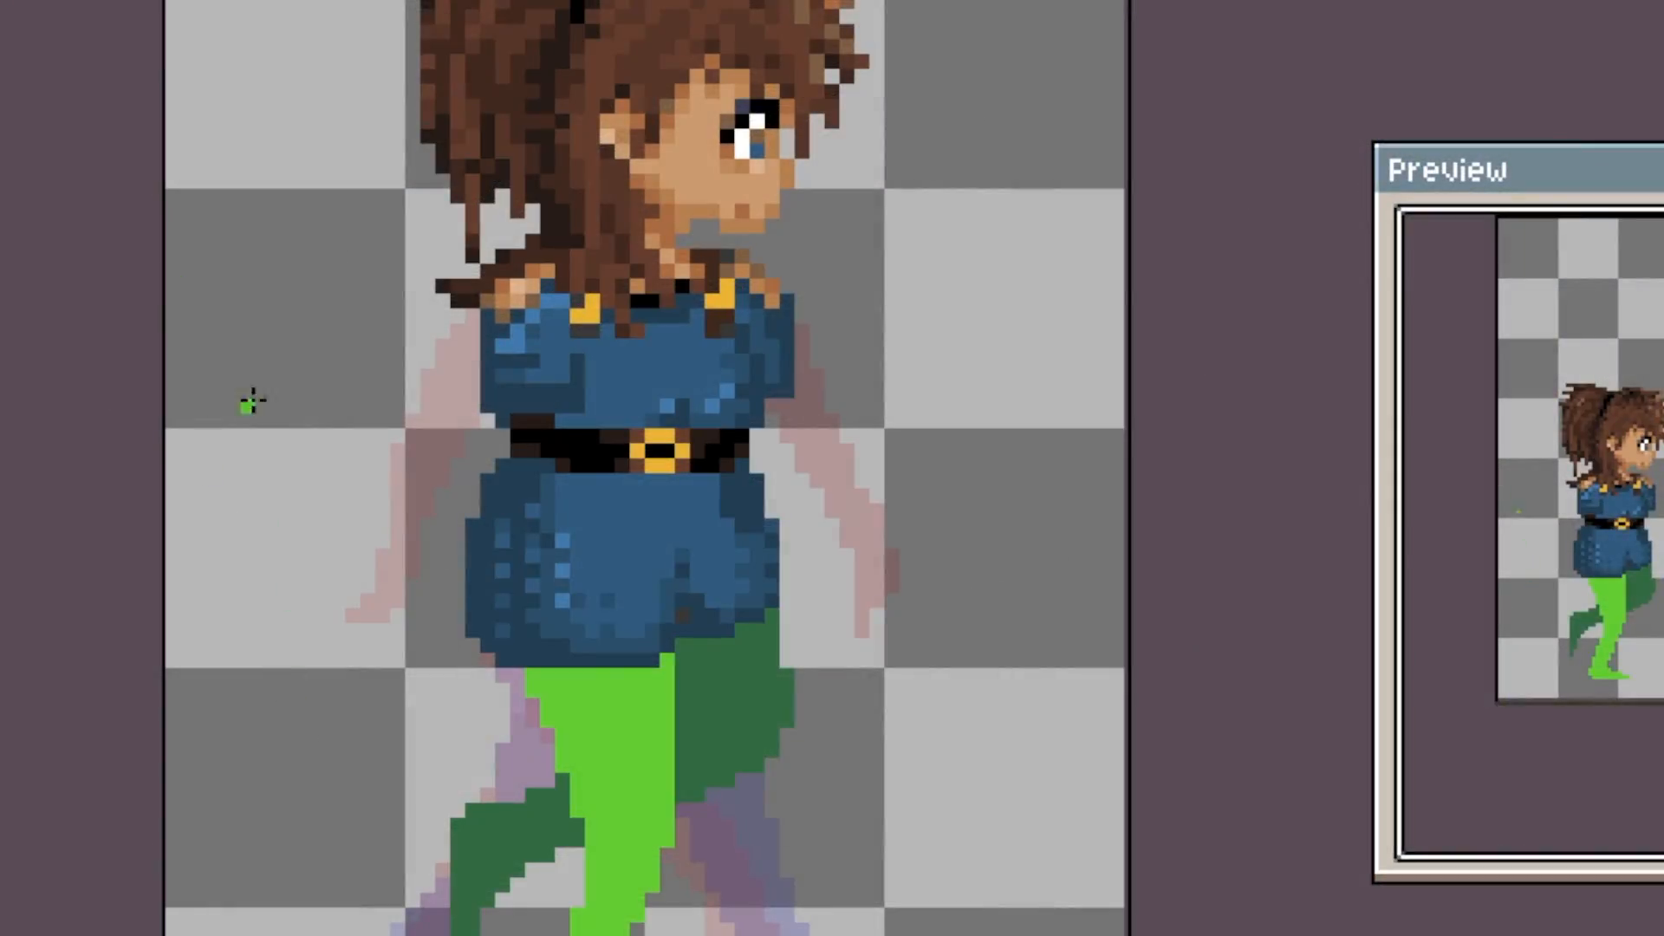
- Draw the front arm in bright green swinging behind the body, thickening the forearm and shaping the hand
{"action": "mouse_move", "coordinate": [429, 366]}
{"action": "left_mouse_down"}
{"action": "mouse_move", "coordinate": [418, 419]}
{"action": "mouse_move", "coordinate": [447, 405]}
{"action": "mouse_move", "coordinate": [448, 374]}
{"action": "mouse_move", "coordinate": [386, 446]}
{"action": "mouse_move", "coordinate": [340, 580]}
{"action": "mouse_move", "coordinate": [354, 542]}
{"action": "mouse_move", "coordinate": [310, 579]}
{"action": "left_mouse_up"}
{"action": "mouse_move", "coordinate": [404, 476]}
{"action": "left_mouse_down"}
{"action": "mouse_move", "coordinate": [388, 470]}
{"action": "mouse_move", "coordinate": [459, 404]}
{"action": "left_mouse_up"}
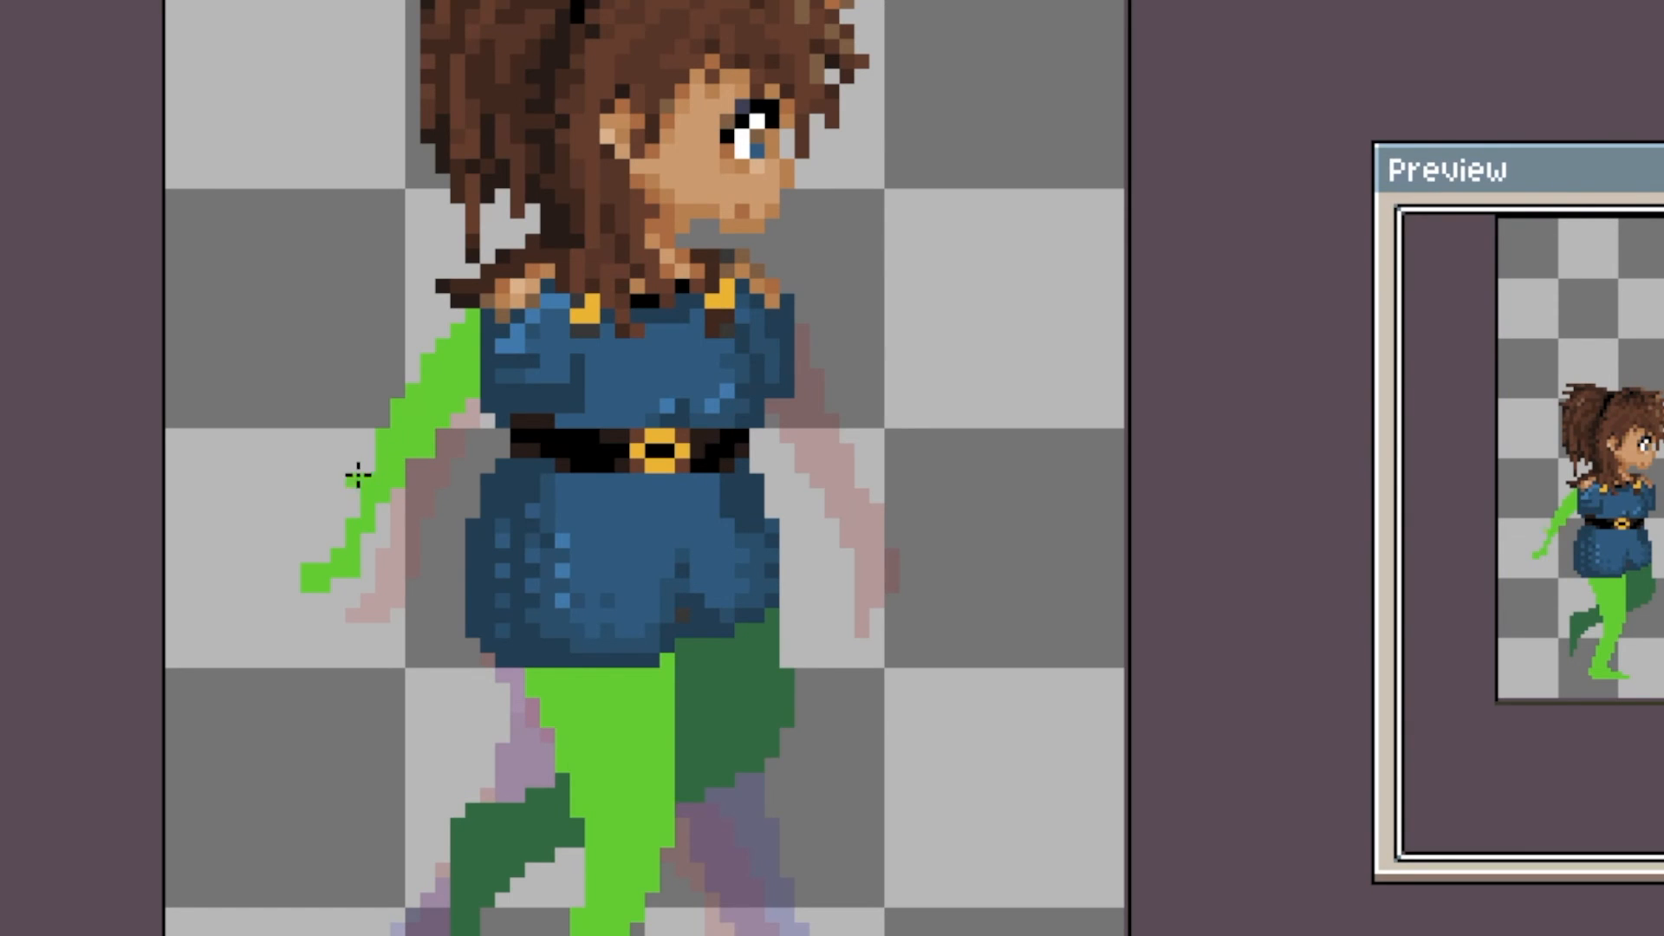
{"action": "left_click_drag", "start_coordinate": [407, 473], "coordinate": [355, 546]}
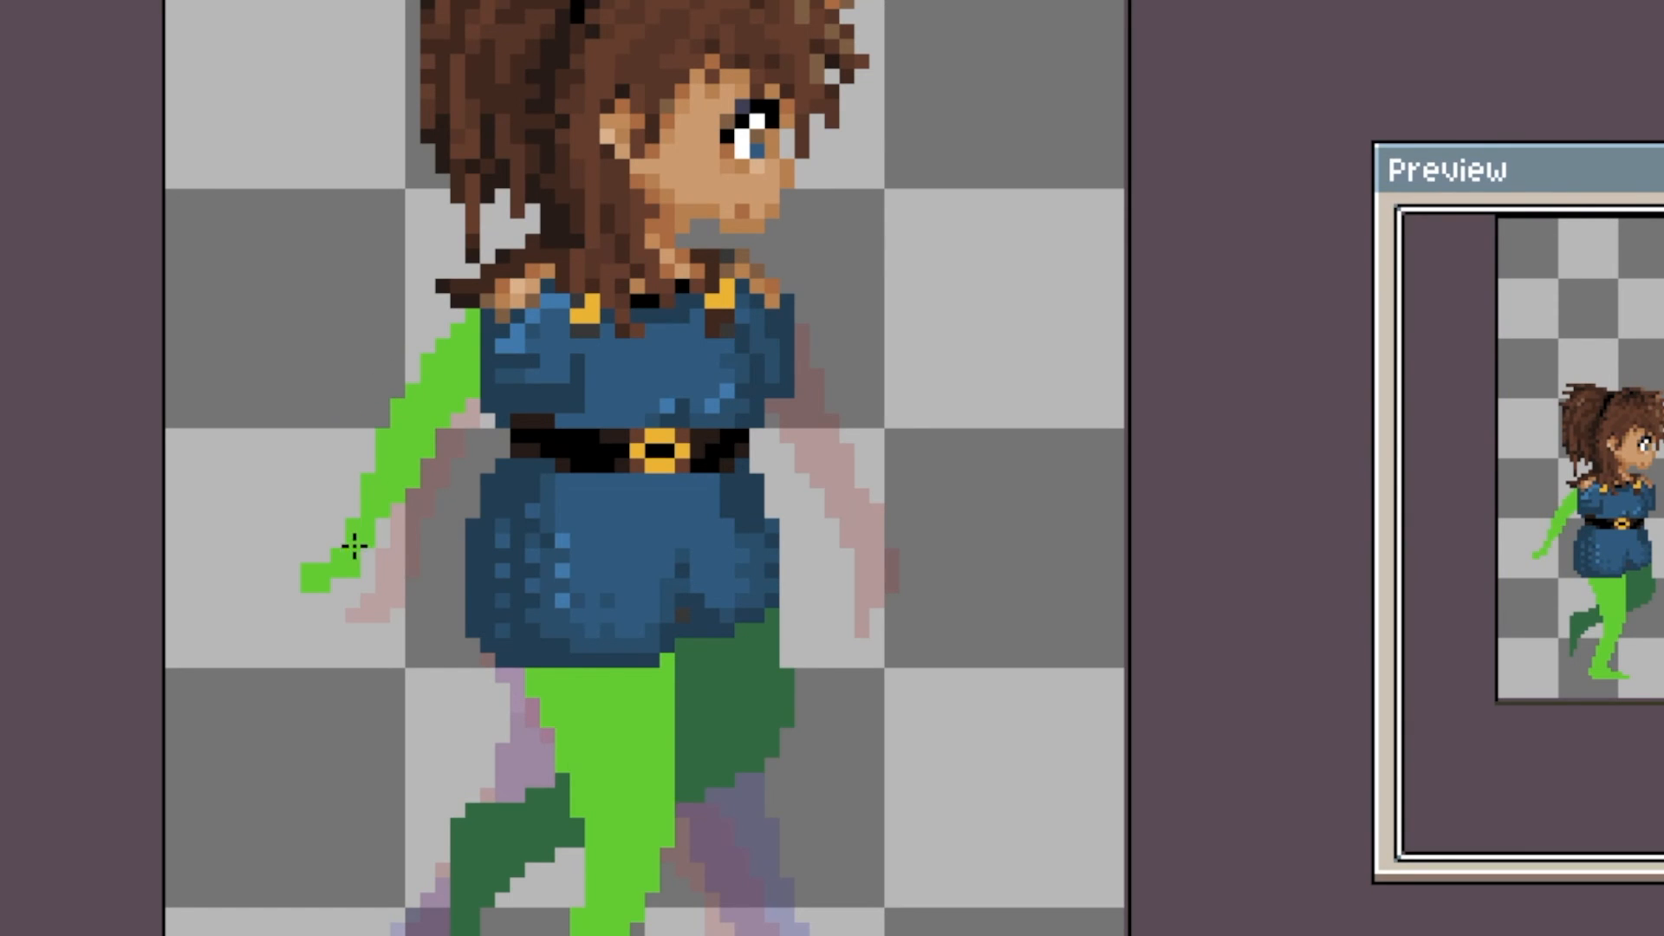
{"action": "left_click", "coordinate": [291, 569]}
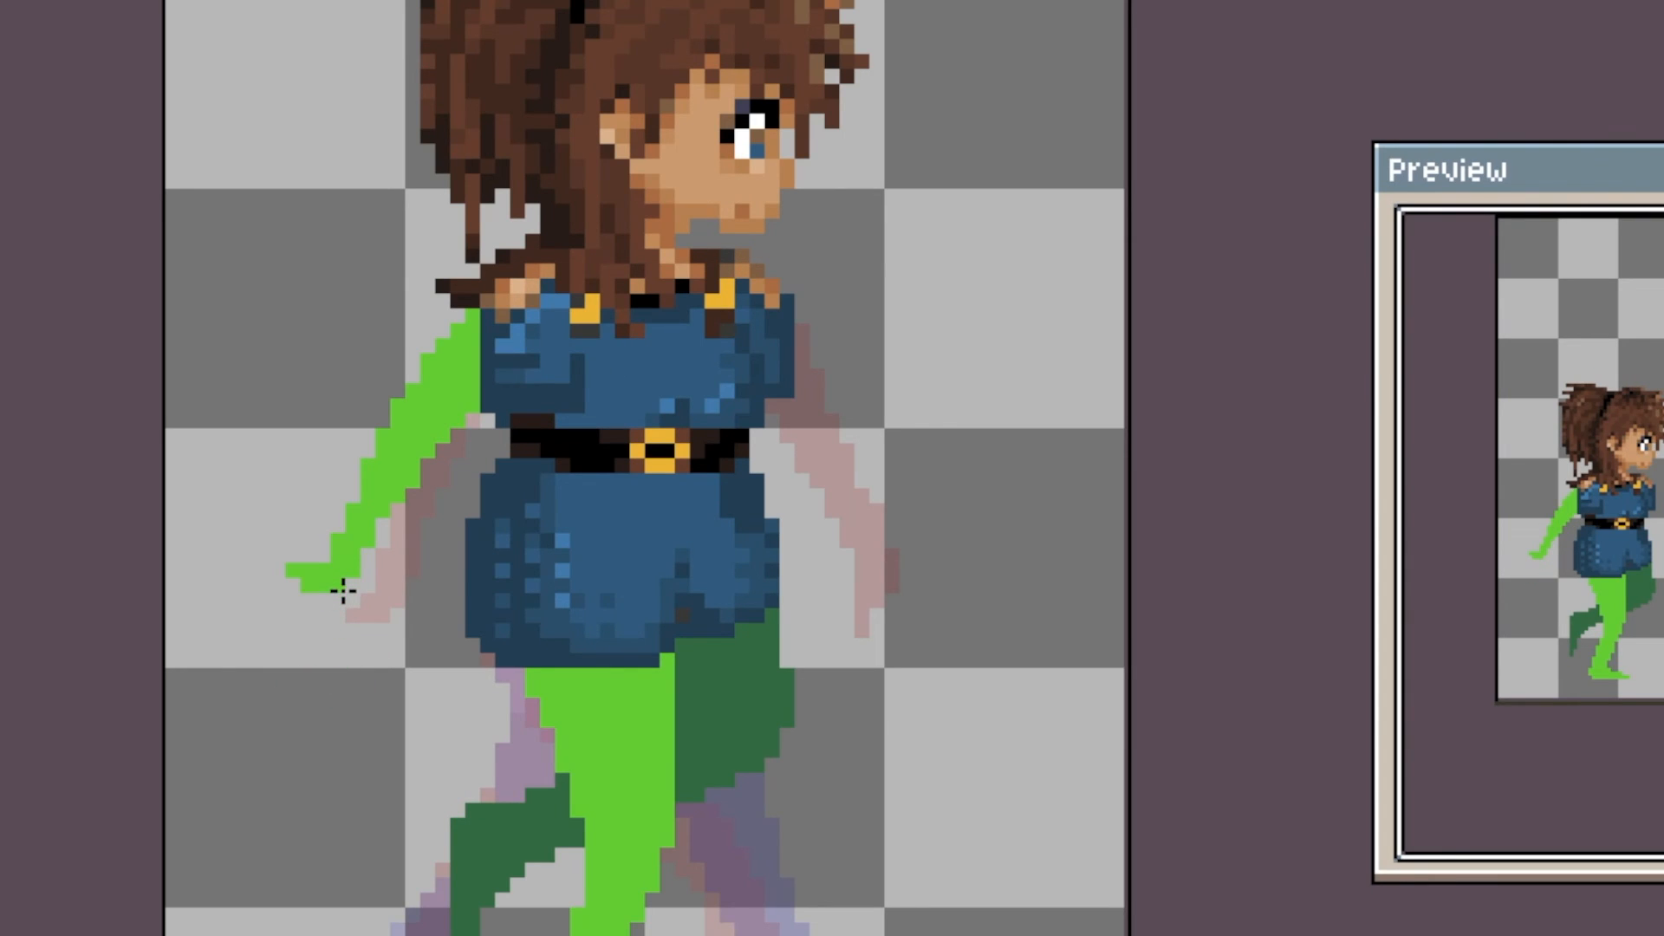
{"action": "key", "text": "e"}
{"action": "left_click", "coordinate": [294, 568]}
{"action": "key", "text": "b"}
{"action": "left_click_drag", "start_coordinate": [292, 597], "coordinate": [293, 584]}
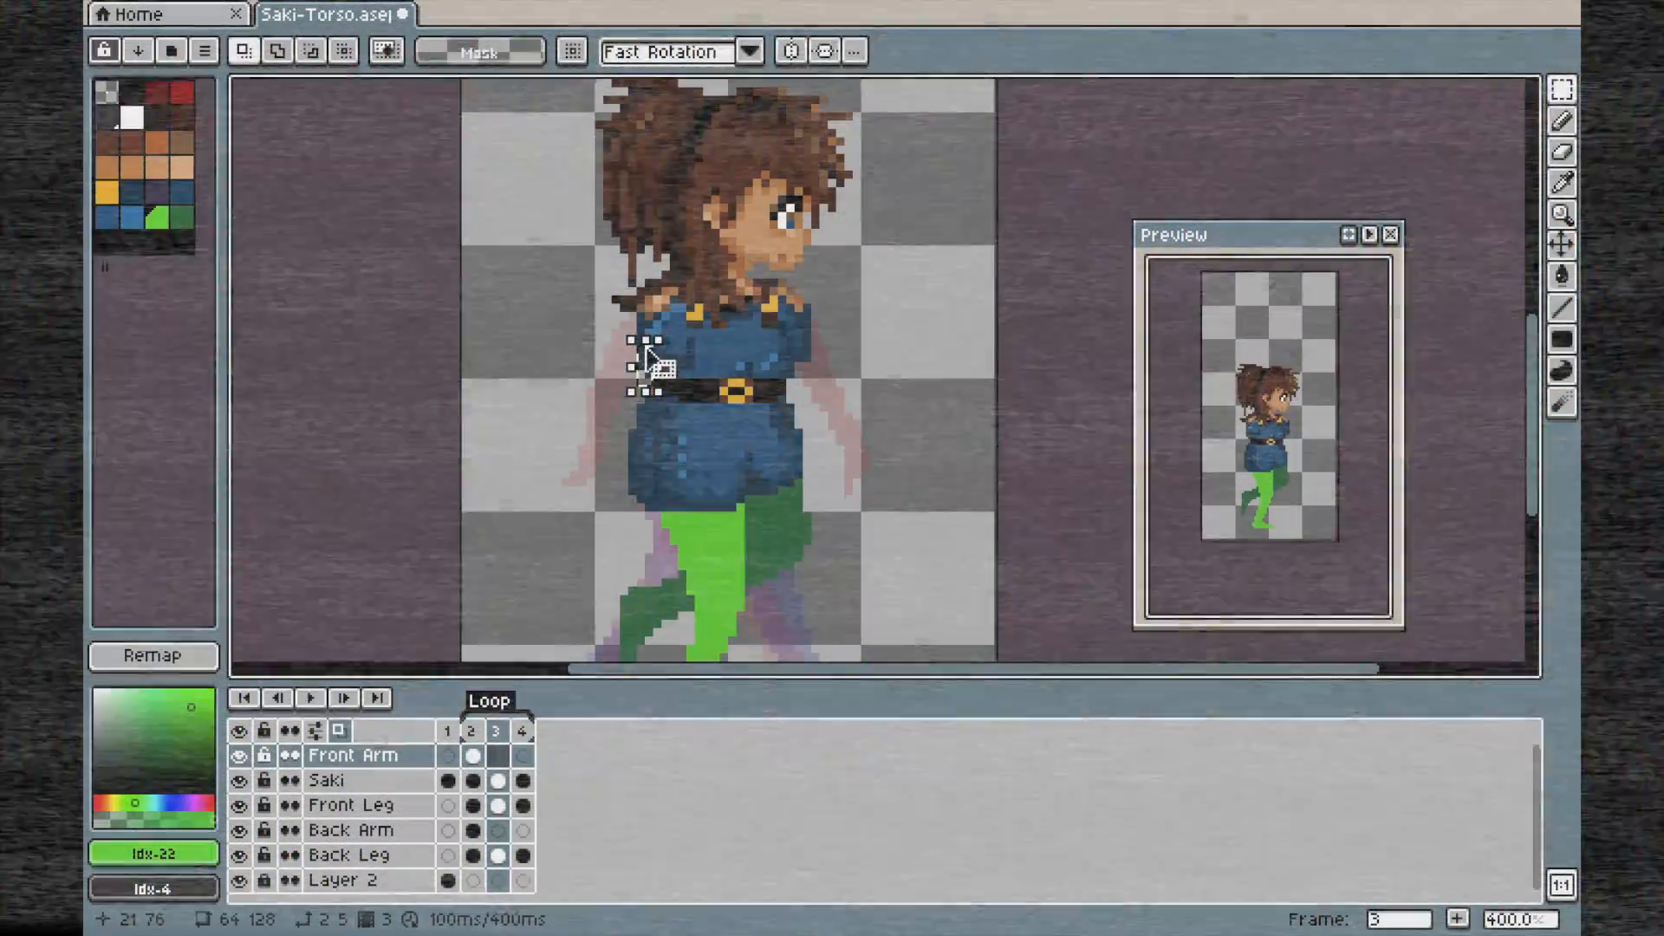
- Draw the front arm in bright green down over the torso in frame 3 and give the next empty palette slot a magenta hue
{"action": "key", "text": "b"}
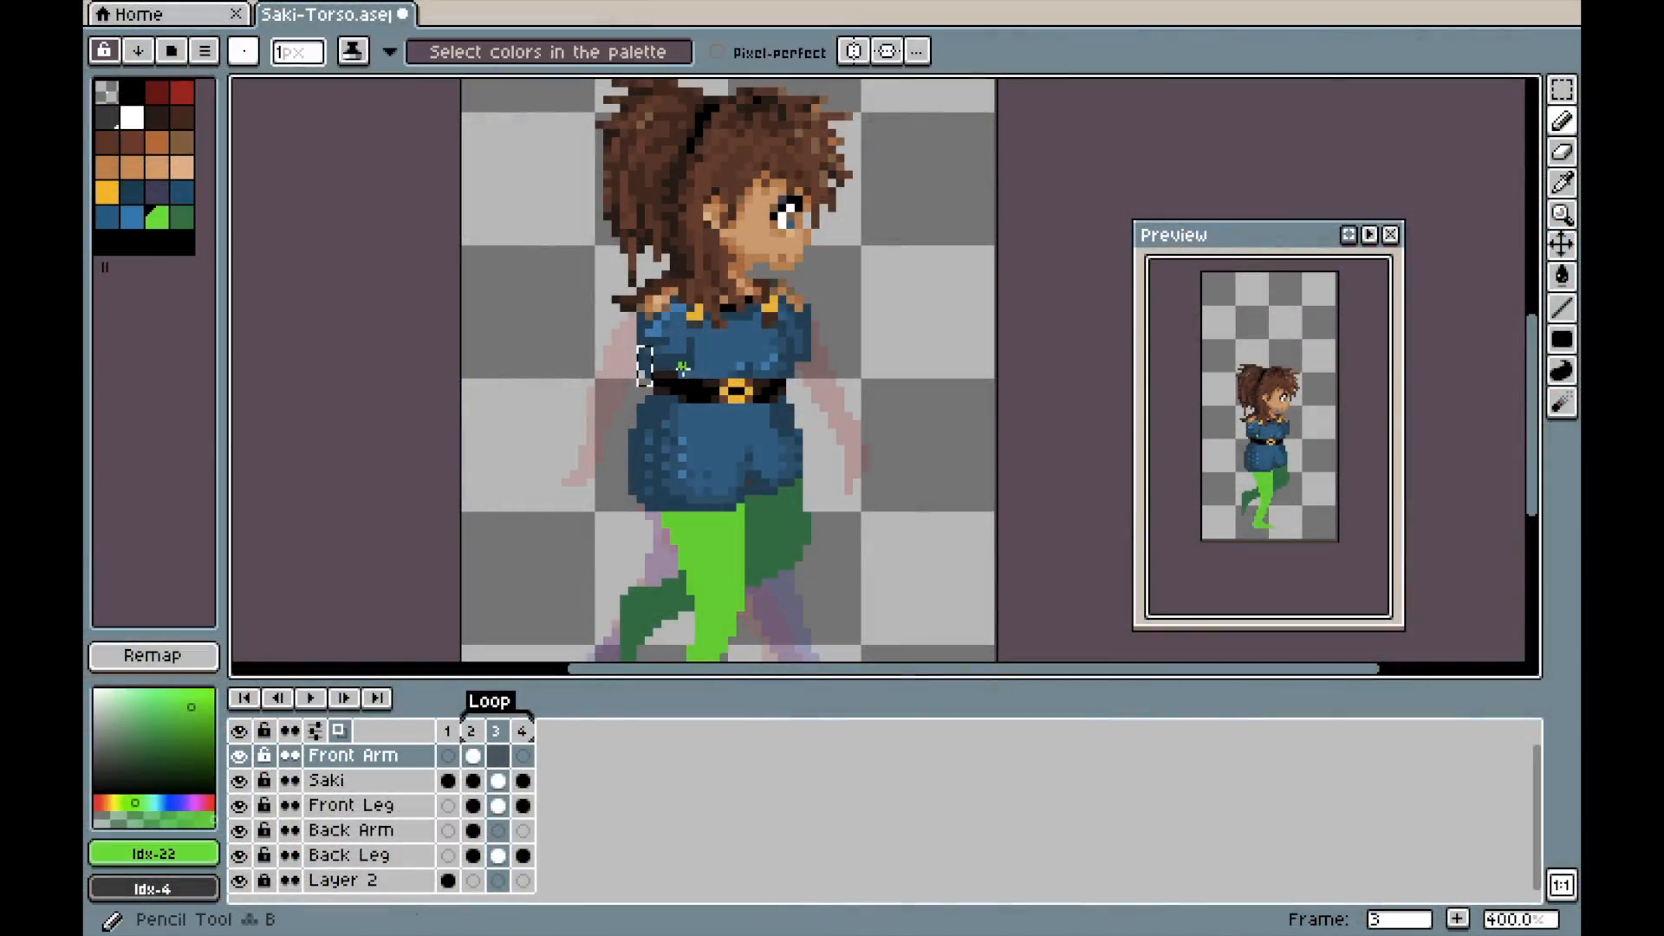
{"action": "key", "text": "ctrl+d"}
{"action": "mouse_move", "coordinate": [640, 351]}
{"action": "left_mouse_down"}
{"action": "mouse_move", "coordinate": [633, 399]}
{"action": "mouse_move", "coordinate": [654, 366]}
{"action": "mouse_move", "coordinate": [657, 390]}
{"action": "mouse_move", "coordinate": [675, 383]}
{"action": "mouse_move", "coordinate": [653, 433]}
{"action": "mouse_move", "coordinate": [649, 412]}
{"action": "mouse_move", "coordinate": [658, 397]}
{"action": "mouse_move", "coordinate": [676, 494]}
{"action": "left_mouse_up"}
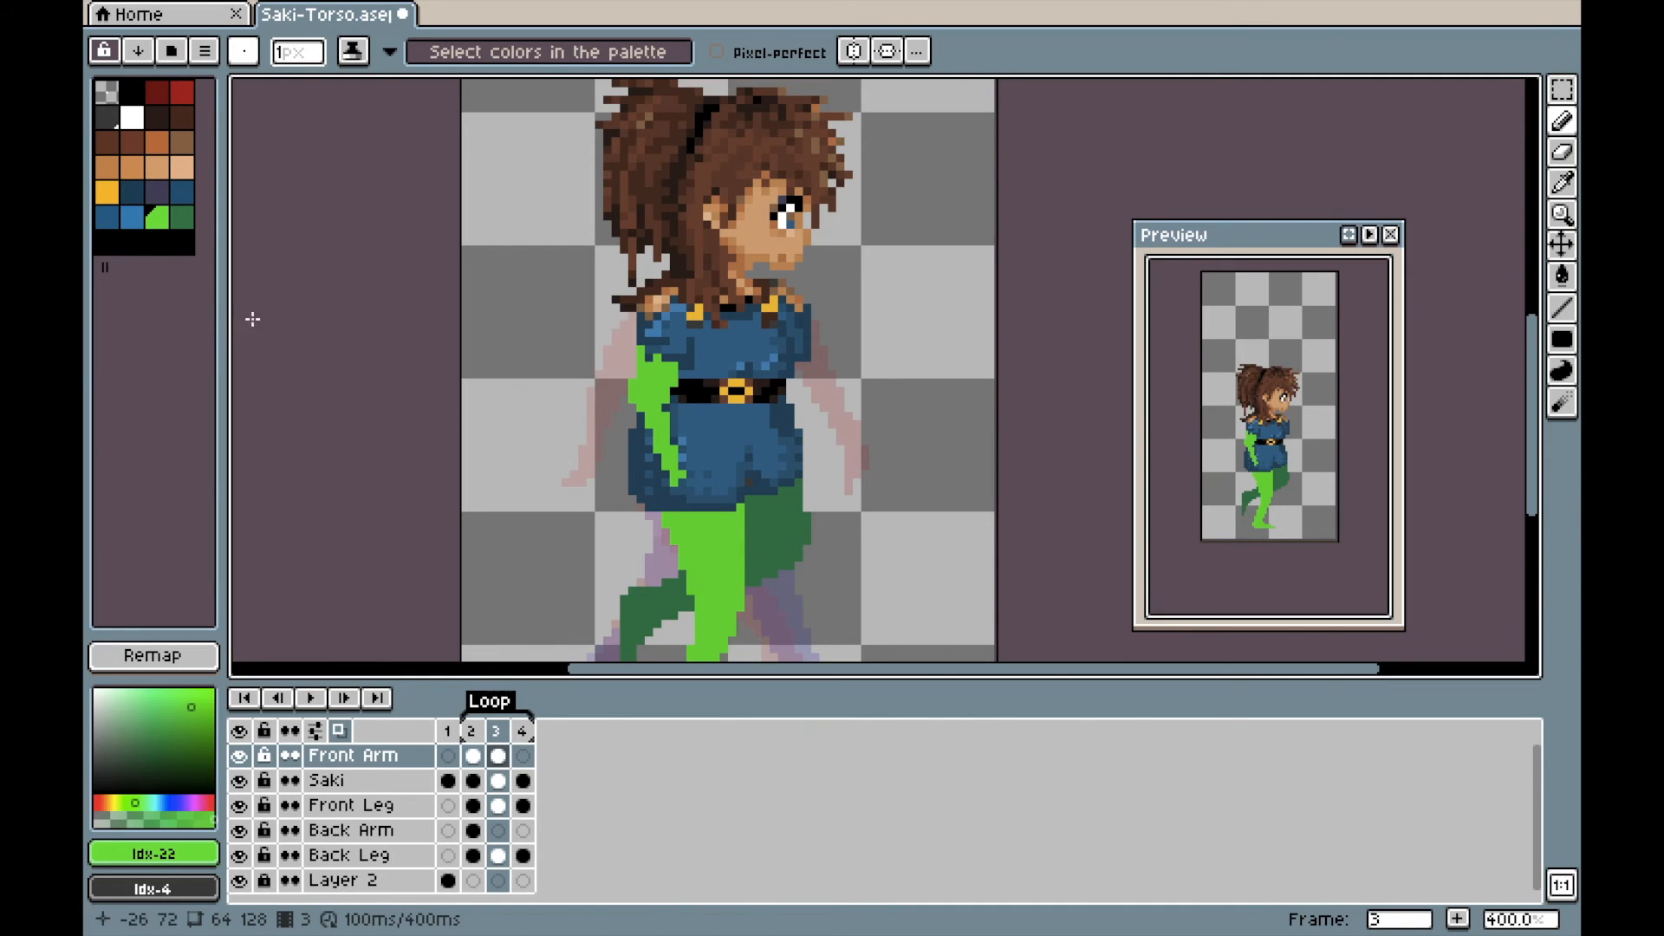
{"action": "left_click", "coordinate": [111, 245]}
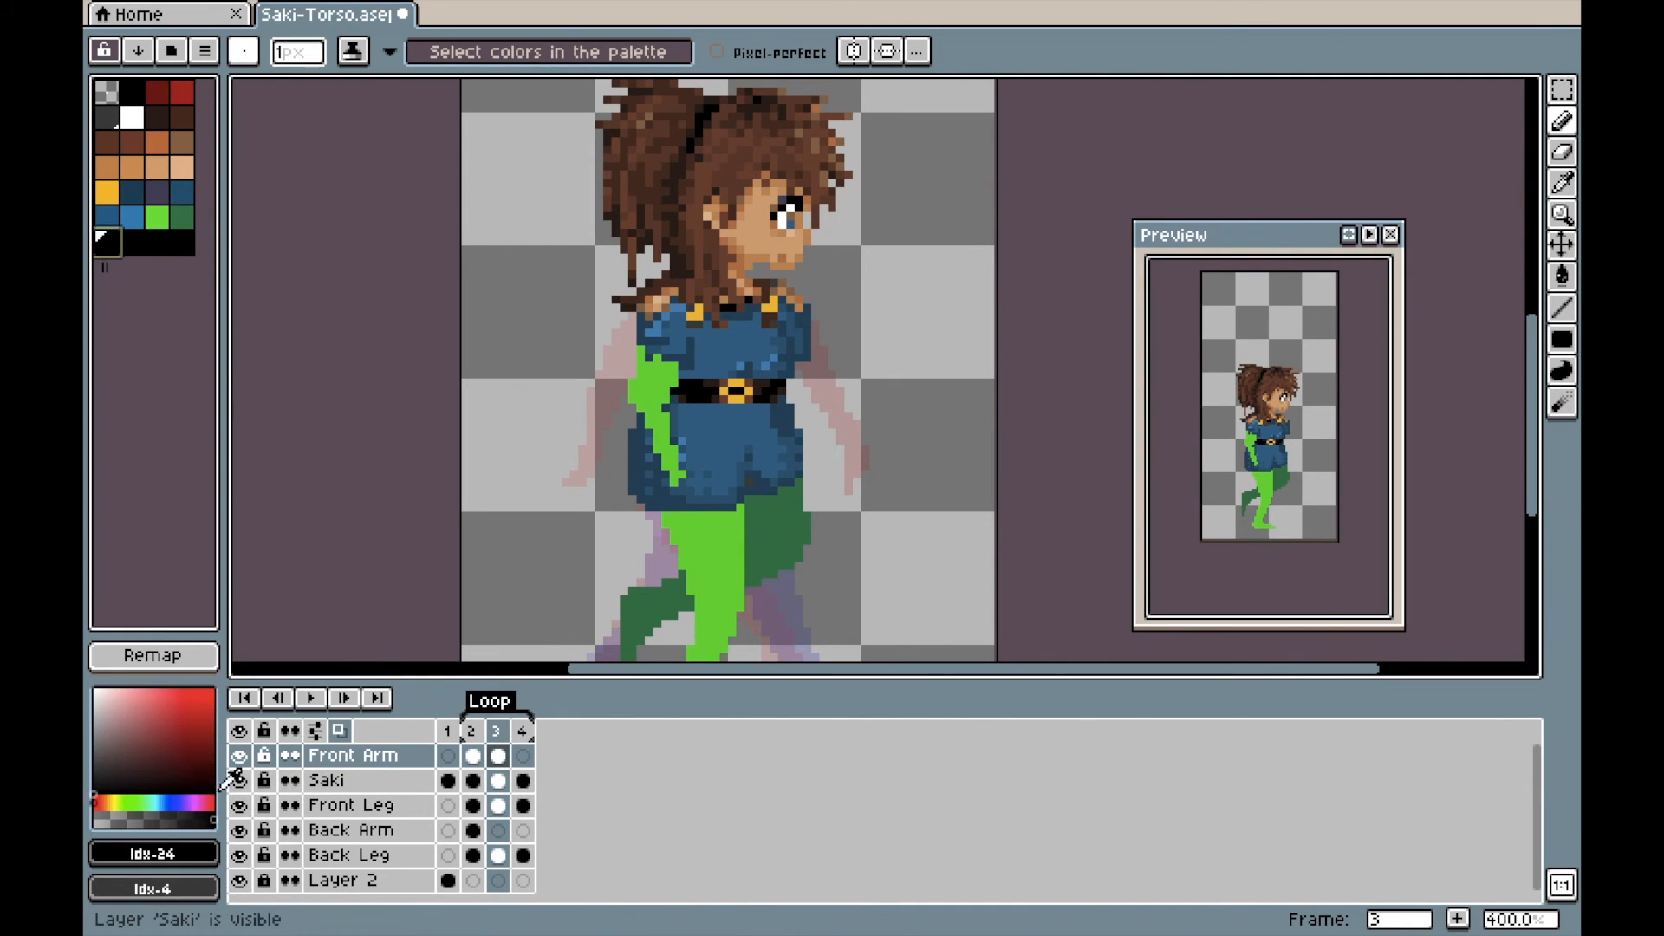
{"action": "left_click", "coordinate": [193, 803]}
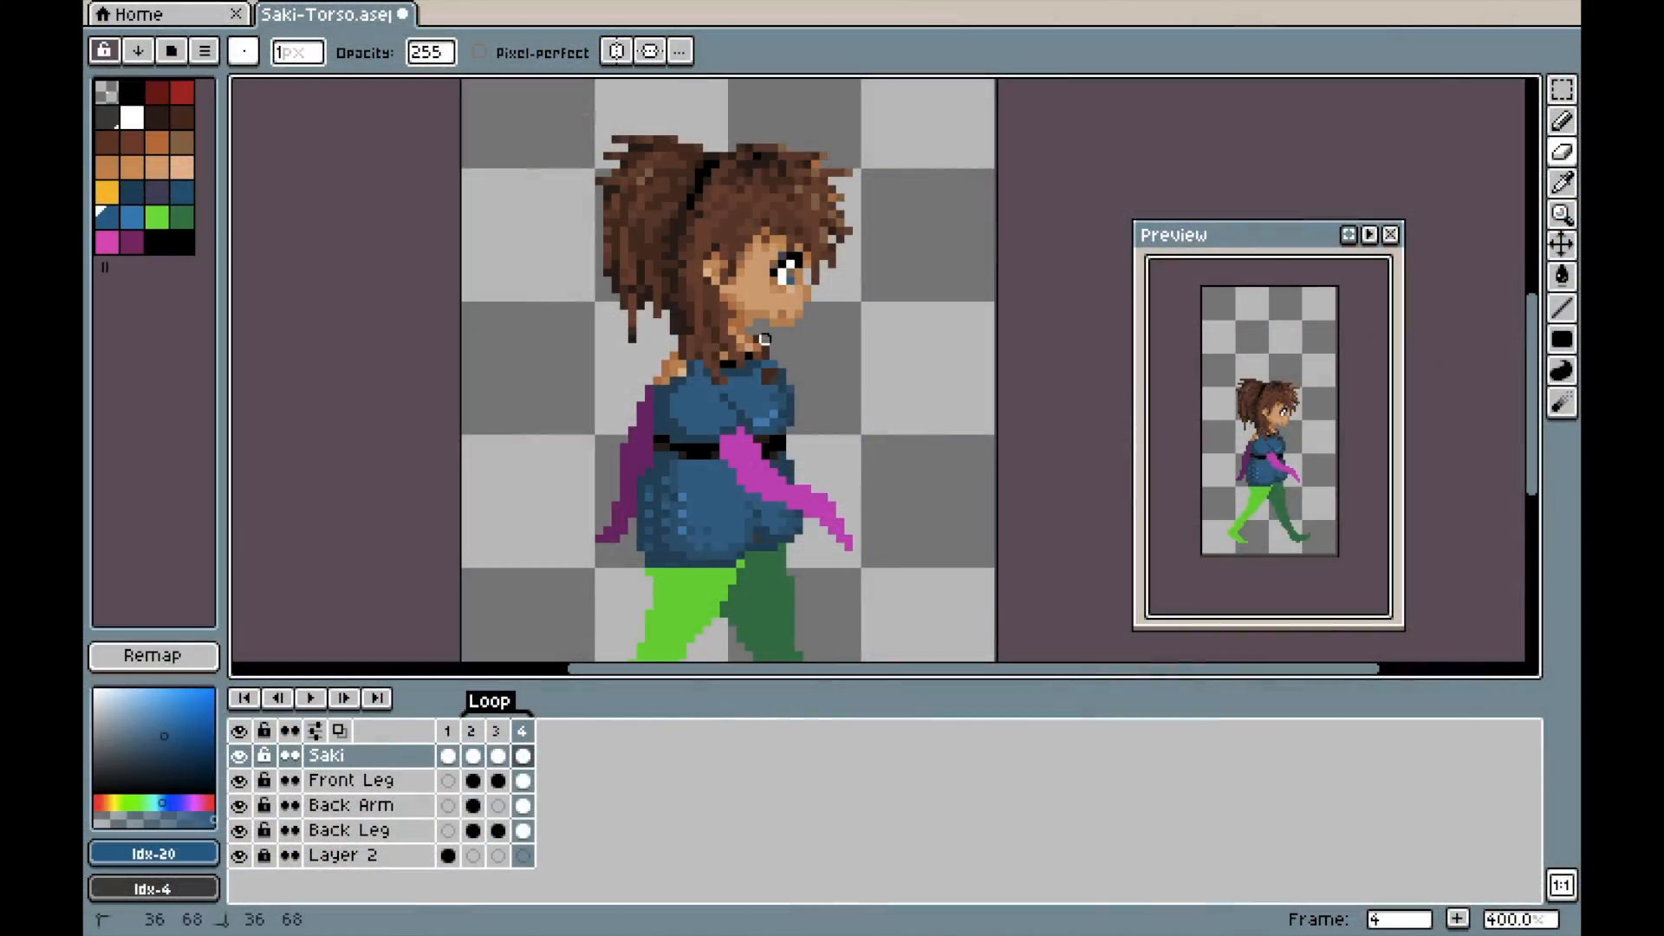
- Step through frames 2 to 4 to compare the torso and arm poses of the walk loop
{"action": "key", "text": "Left"}
{"action": "key", "text": "Left"}
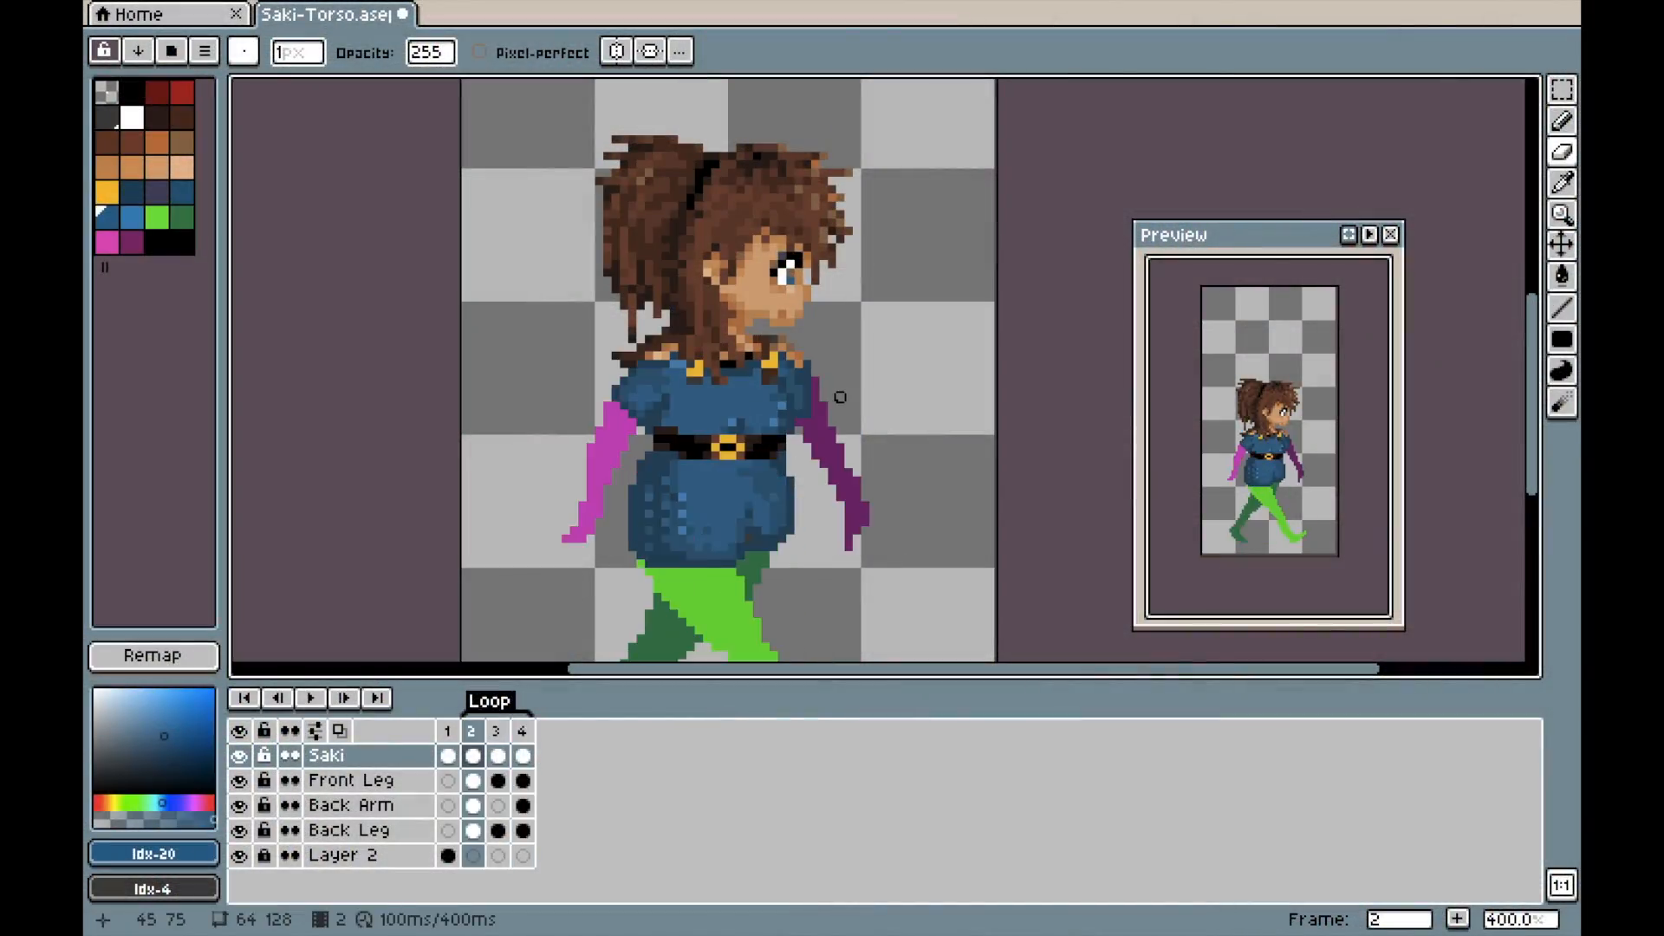
{"action": "key", "text": "Right"}
{"action": "key", "text": "Right"}
{"action": "key", "text": "Right"}
{"action": "key", "text": "Left"}
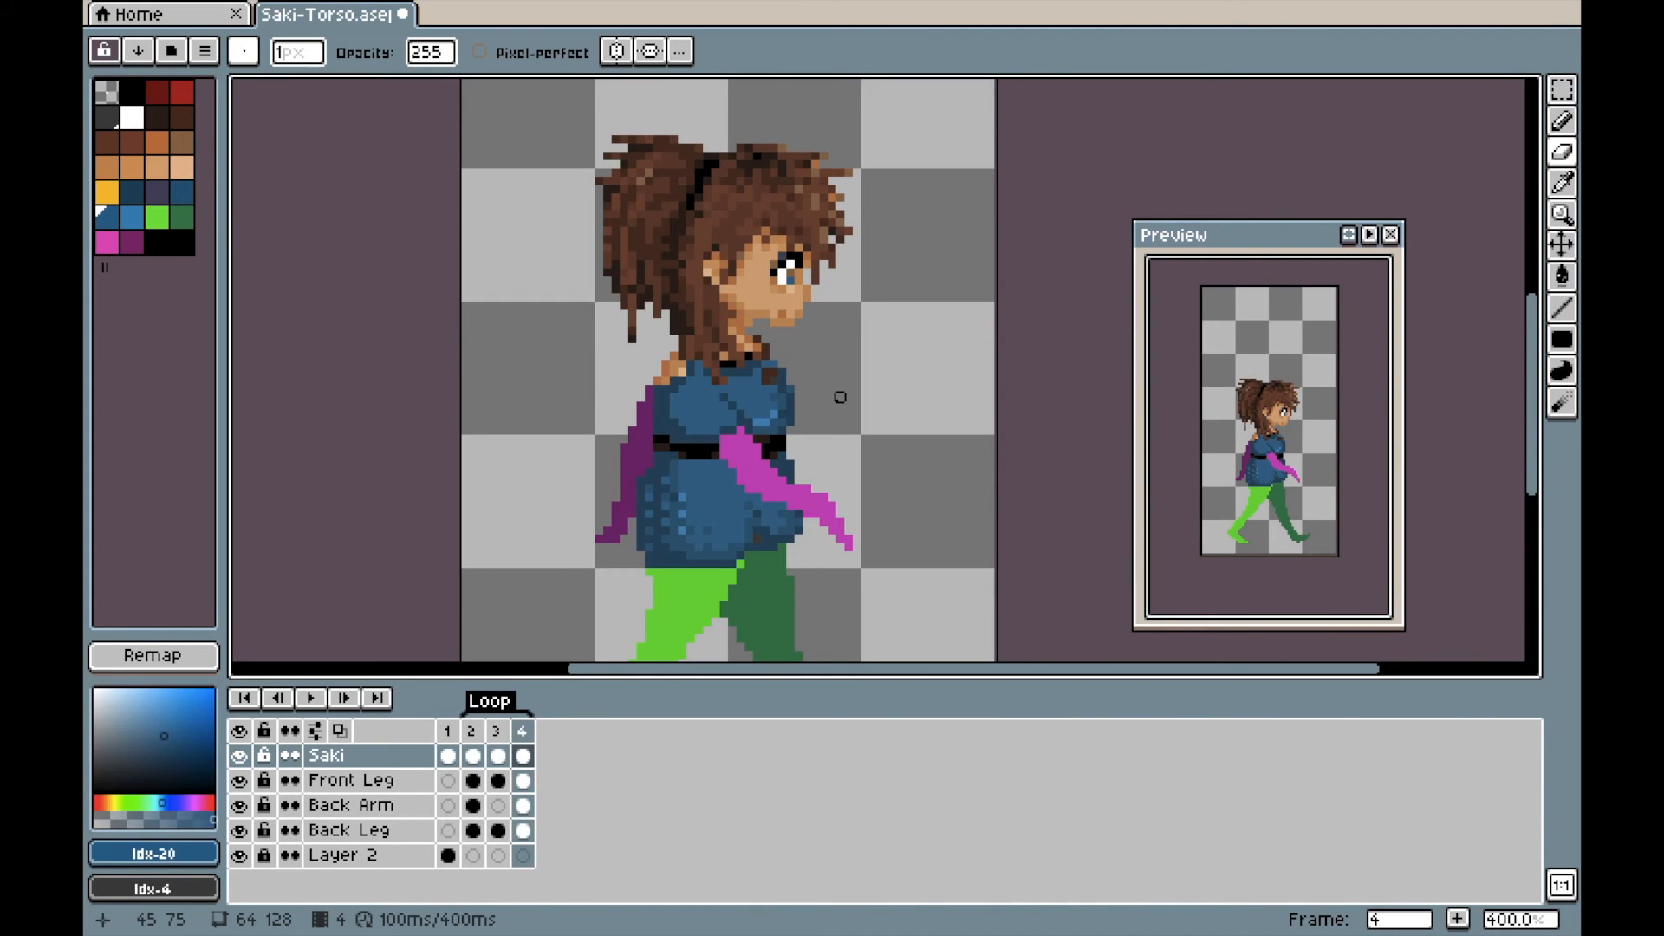
- Play and stop the animation preview, and compare the torso and arm poses on frames 2 and 3
{"action": "left_click", "coordinate": [1369, 235]}
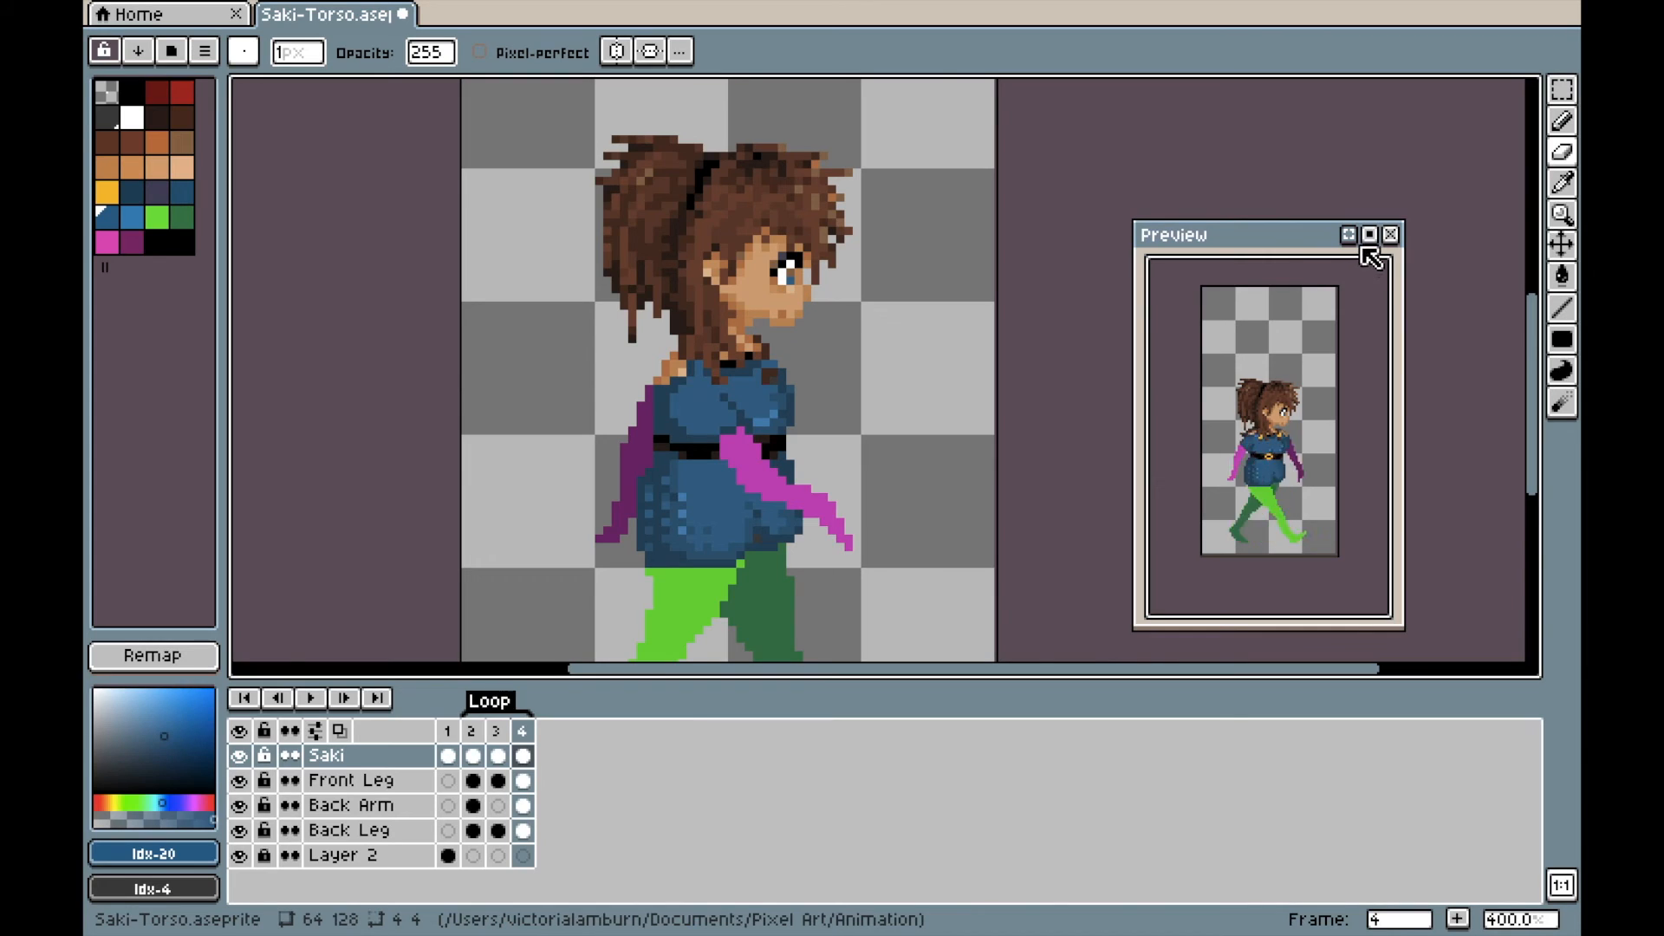
{"action": "left_click", "coordinate": [1368, 236]}
{"action": "left_click", "coordinate": [476, 757]}
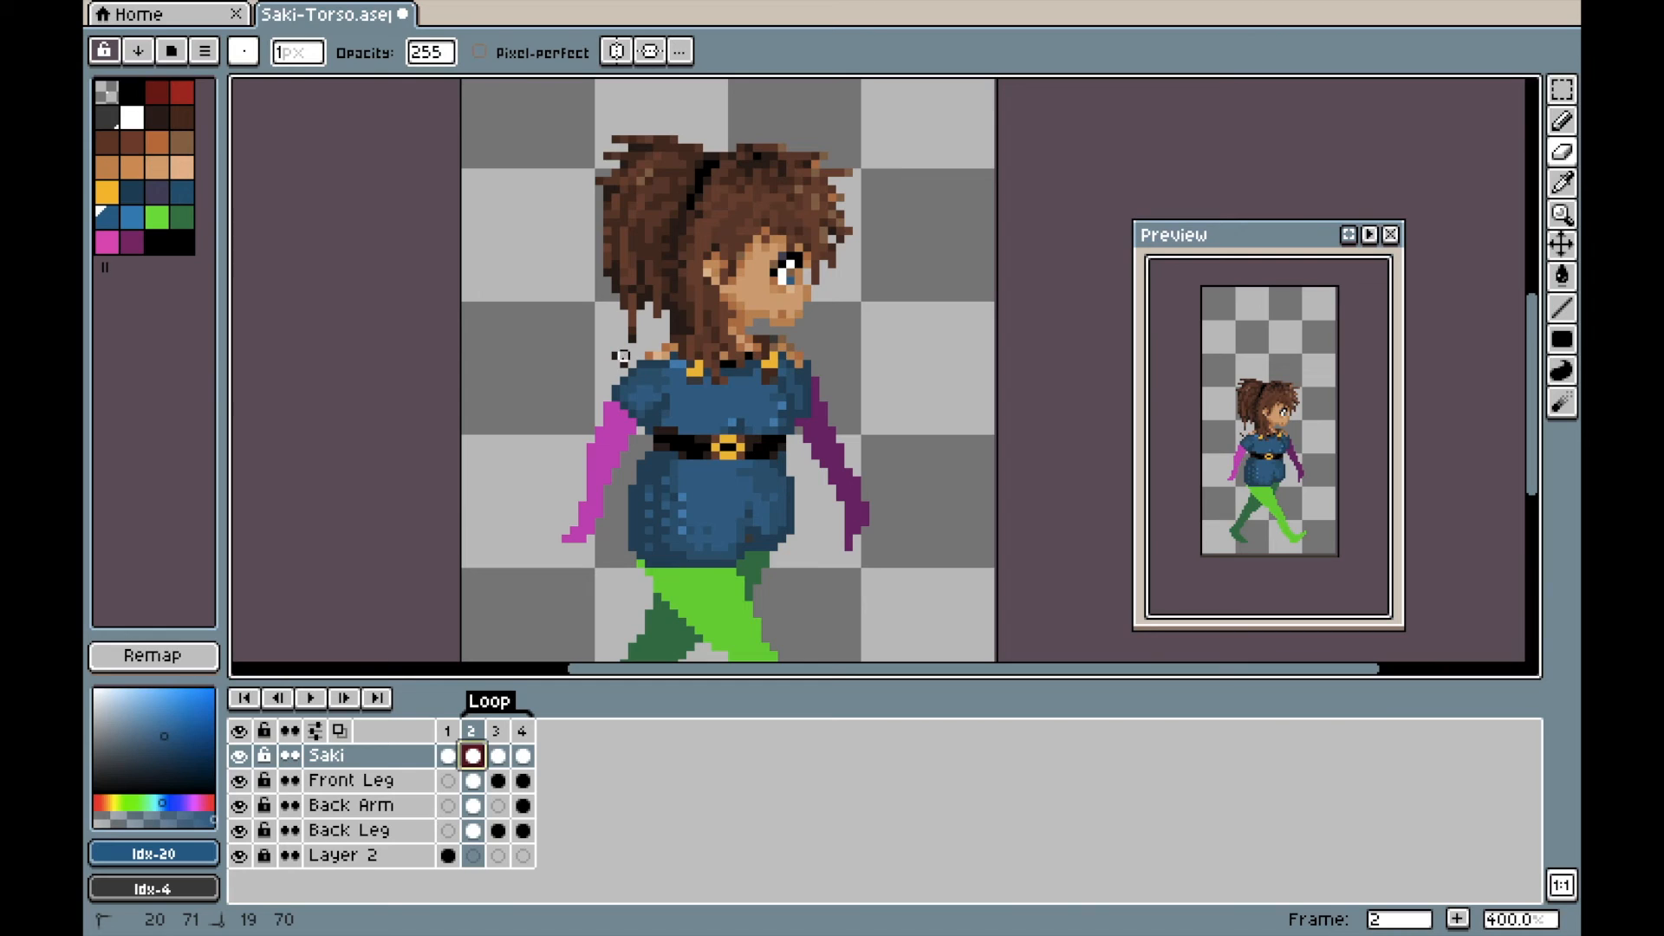
{"action": "key", "text": "Right"}
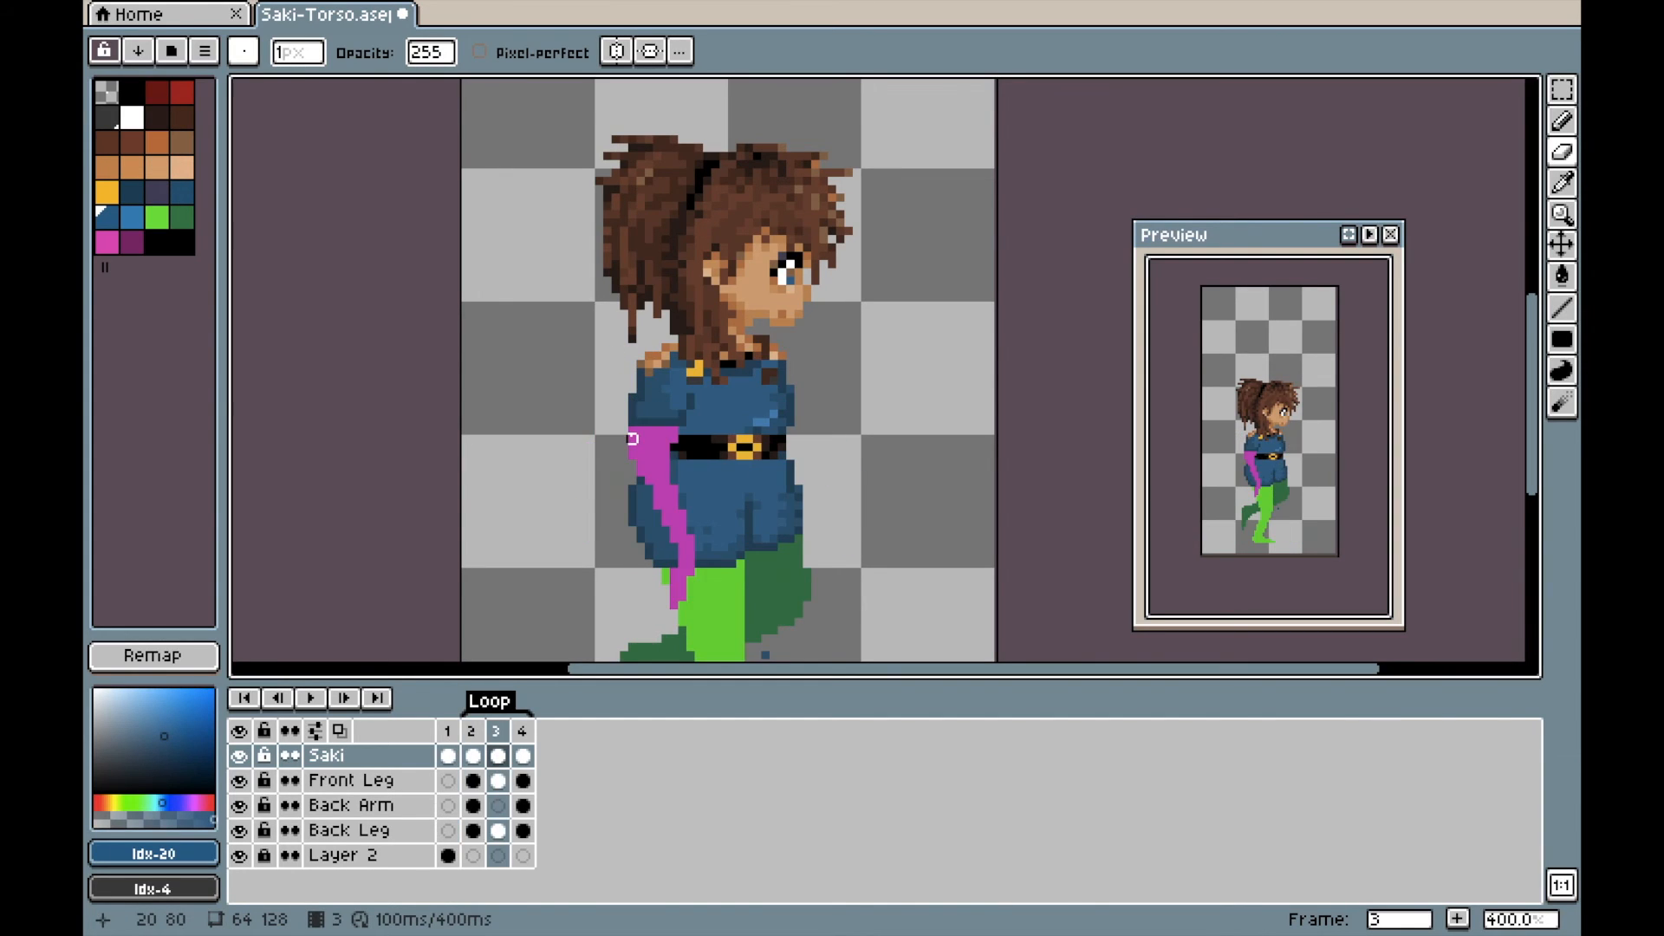
{"action": "key", "text": "Left"}
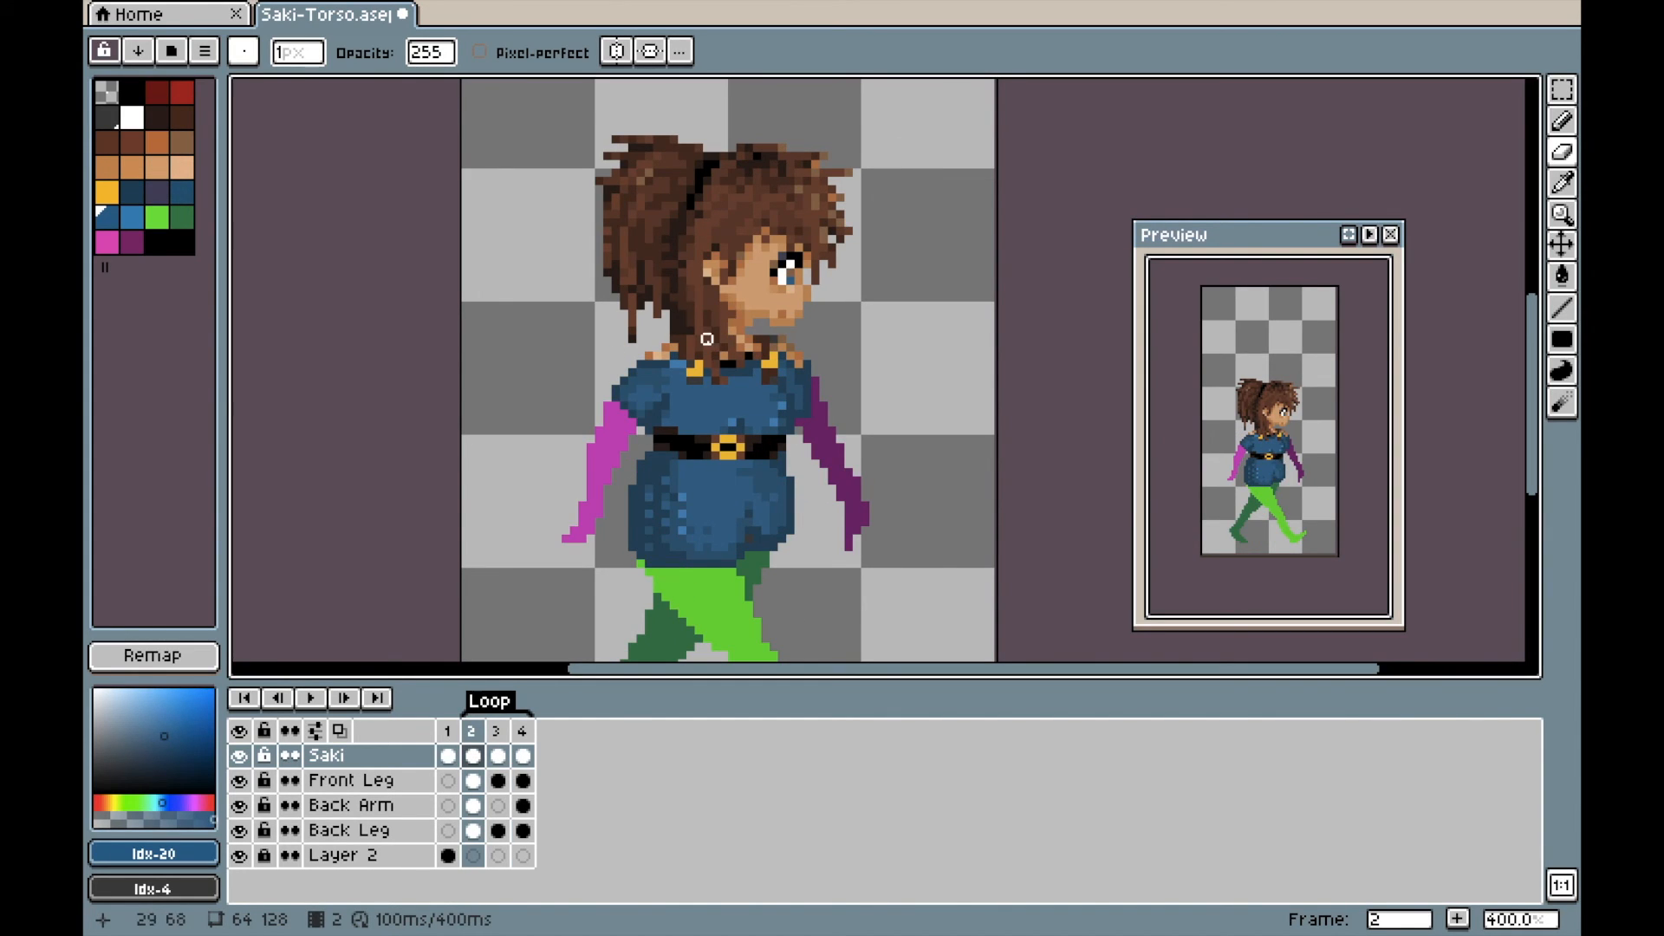
- Sample the dark brown #492e22 from the lower hair on frame 2 as the Pencil colour
{"action": "key", "text": "i"}
{"action": "left_click", "coordinate": [676, 341]}
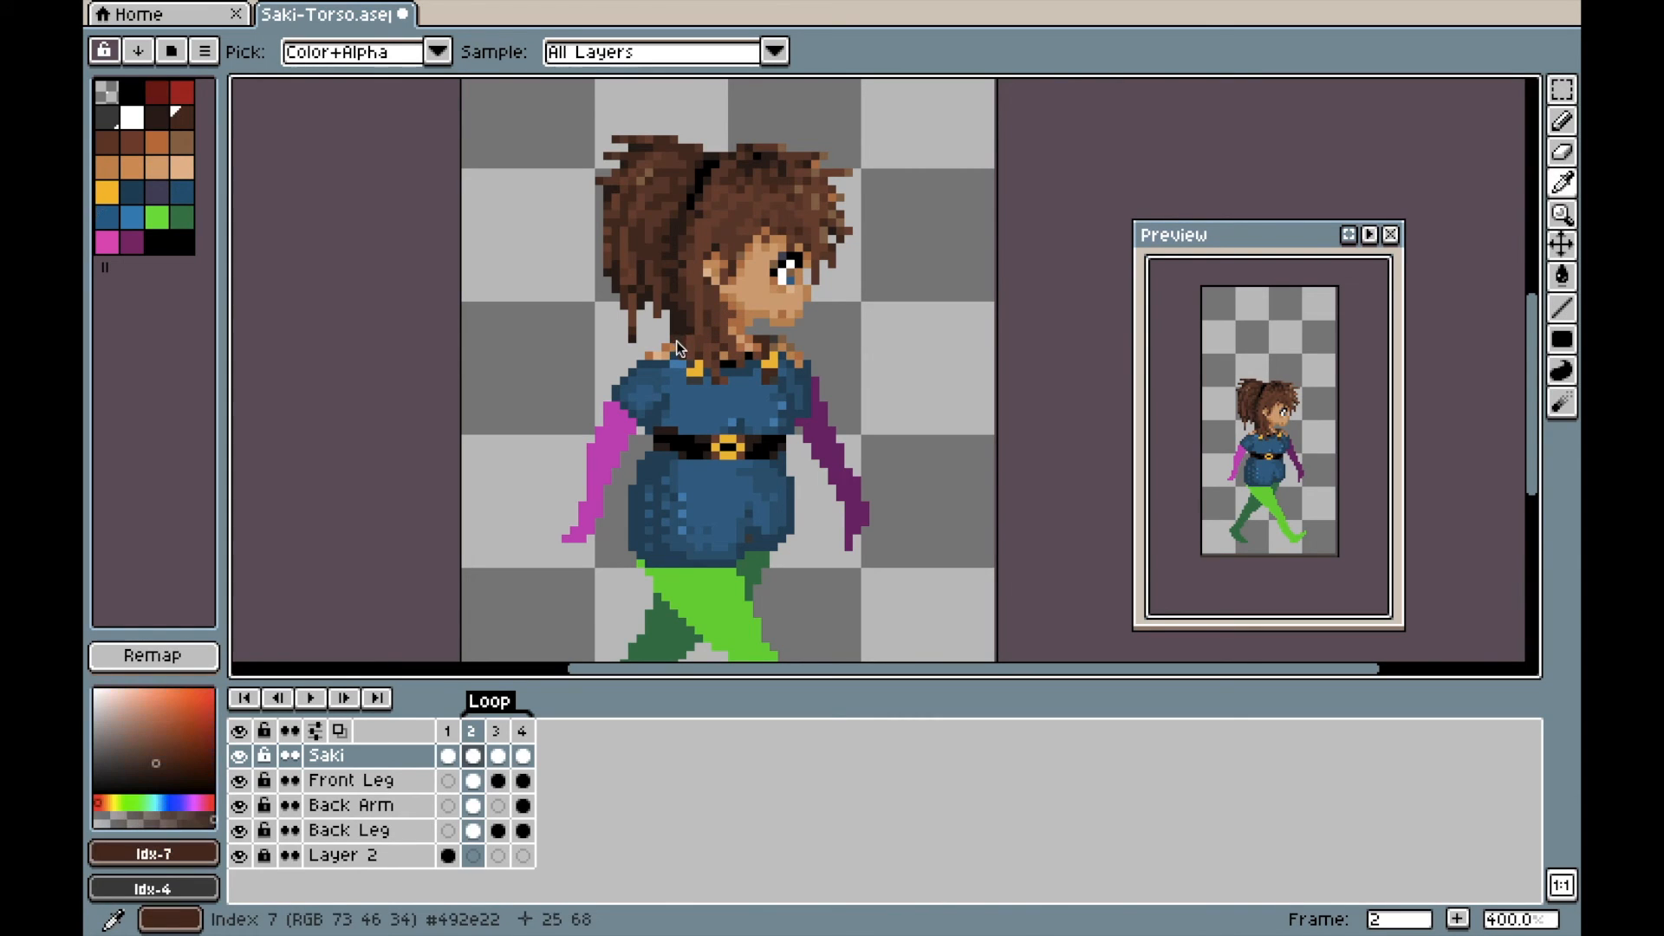
{"action": "key", "text": "b"}
{"action": "scroll", "coordinate": [683, 354], "scroll_direction": "down", "scroll_amount": 2}
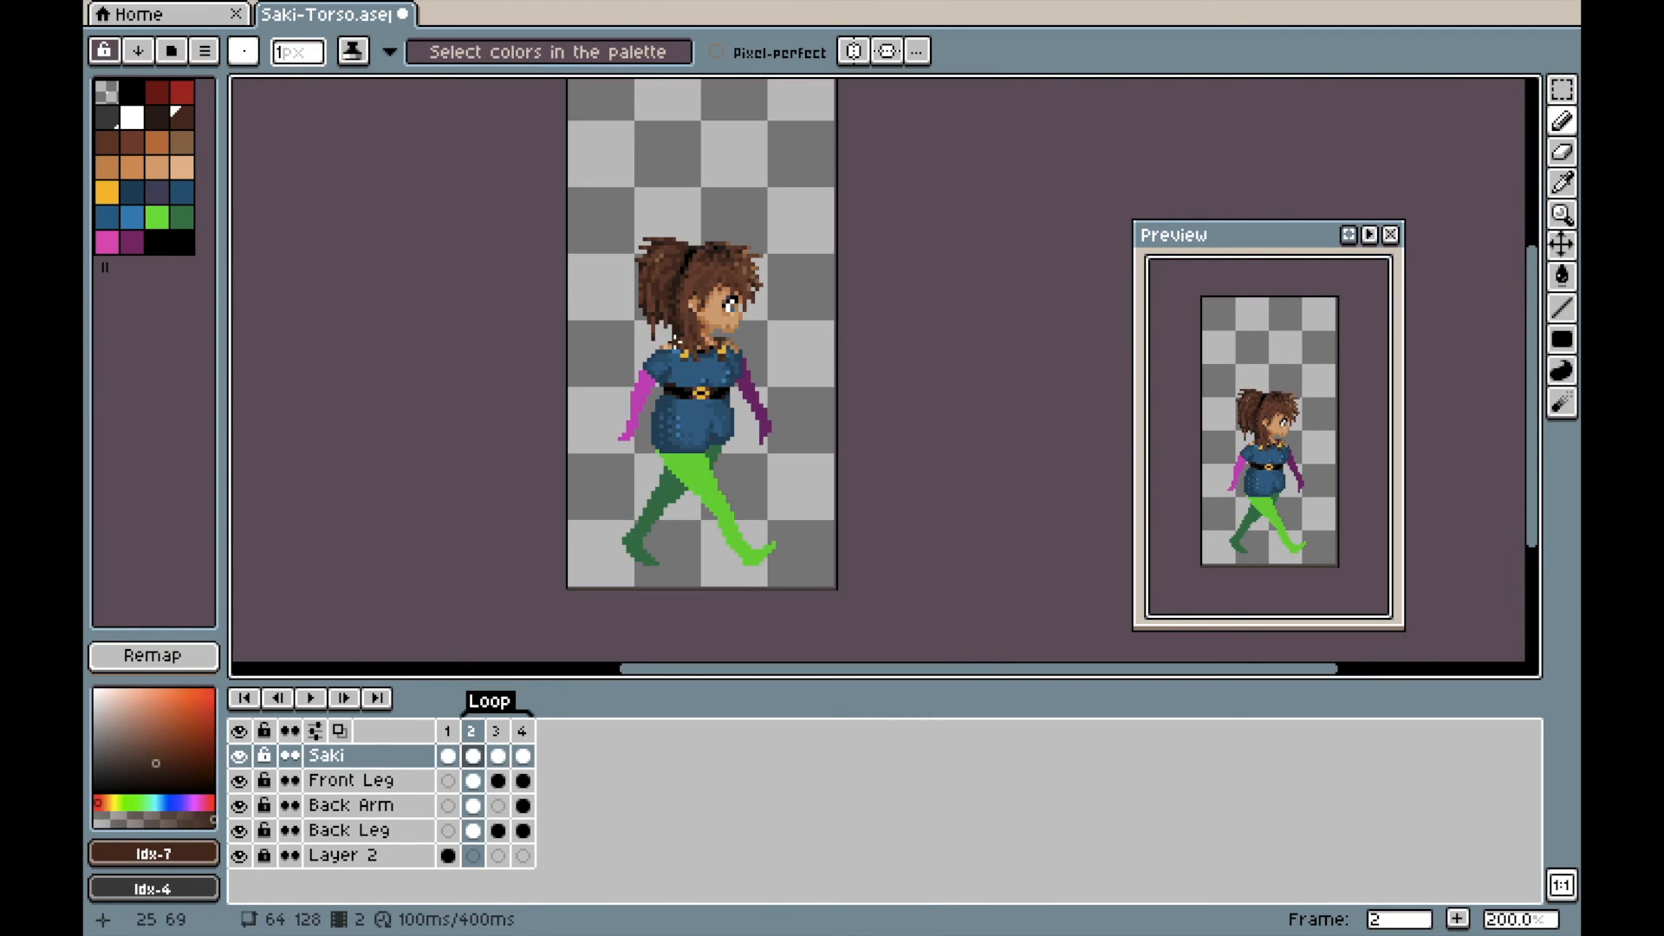
{"action": "scroll", "coordinate": [685, 372], "scroll_direction": "up", "scroll_amount": 5}
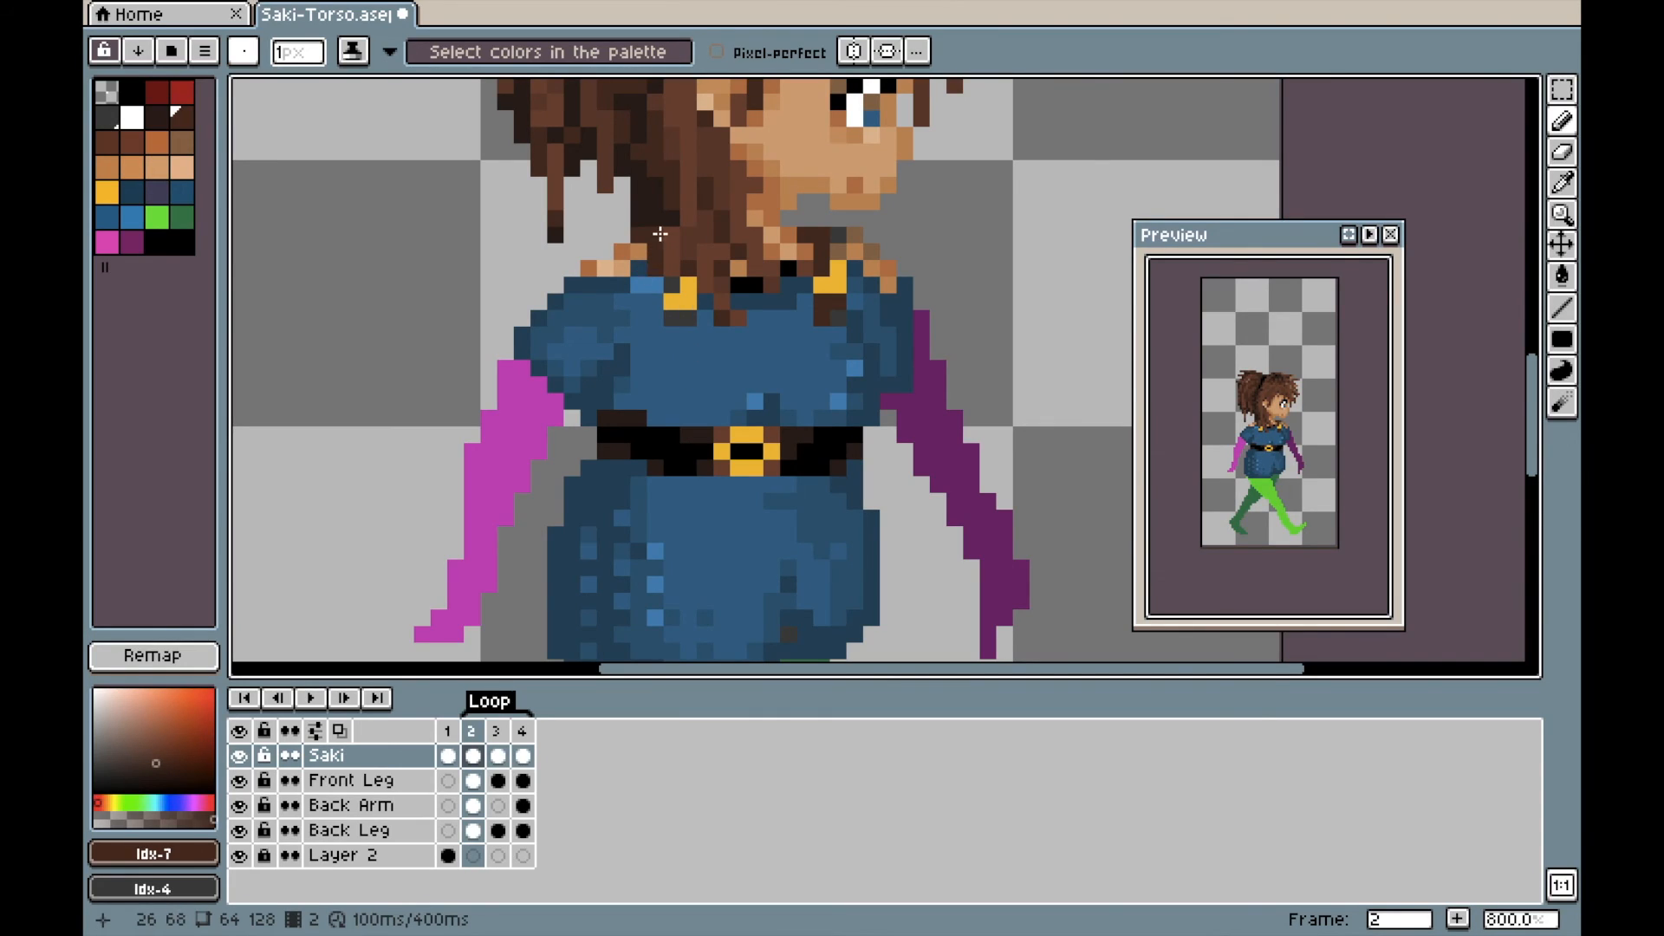
- Step through frames 2 to 5 to compare the sleeves and arm swing against the onion-skinned neighbouring poses
{"action": "key", "text": "Right"}
{"action": "key", "text": "Right"}
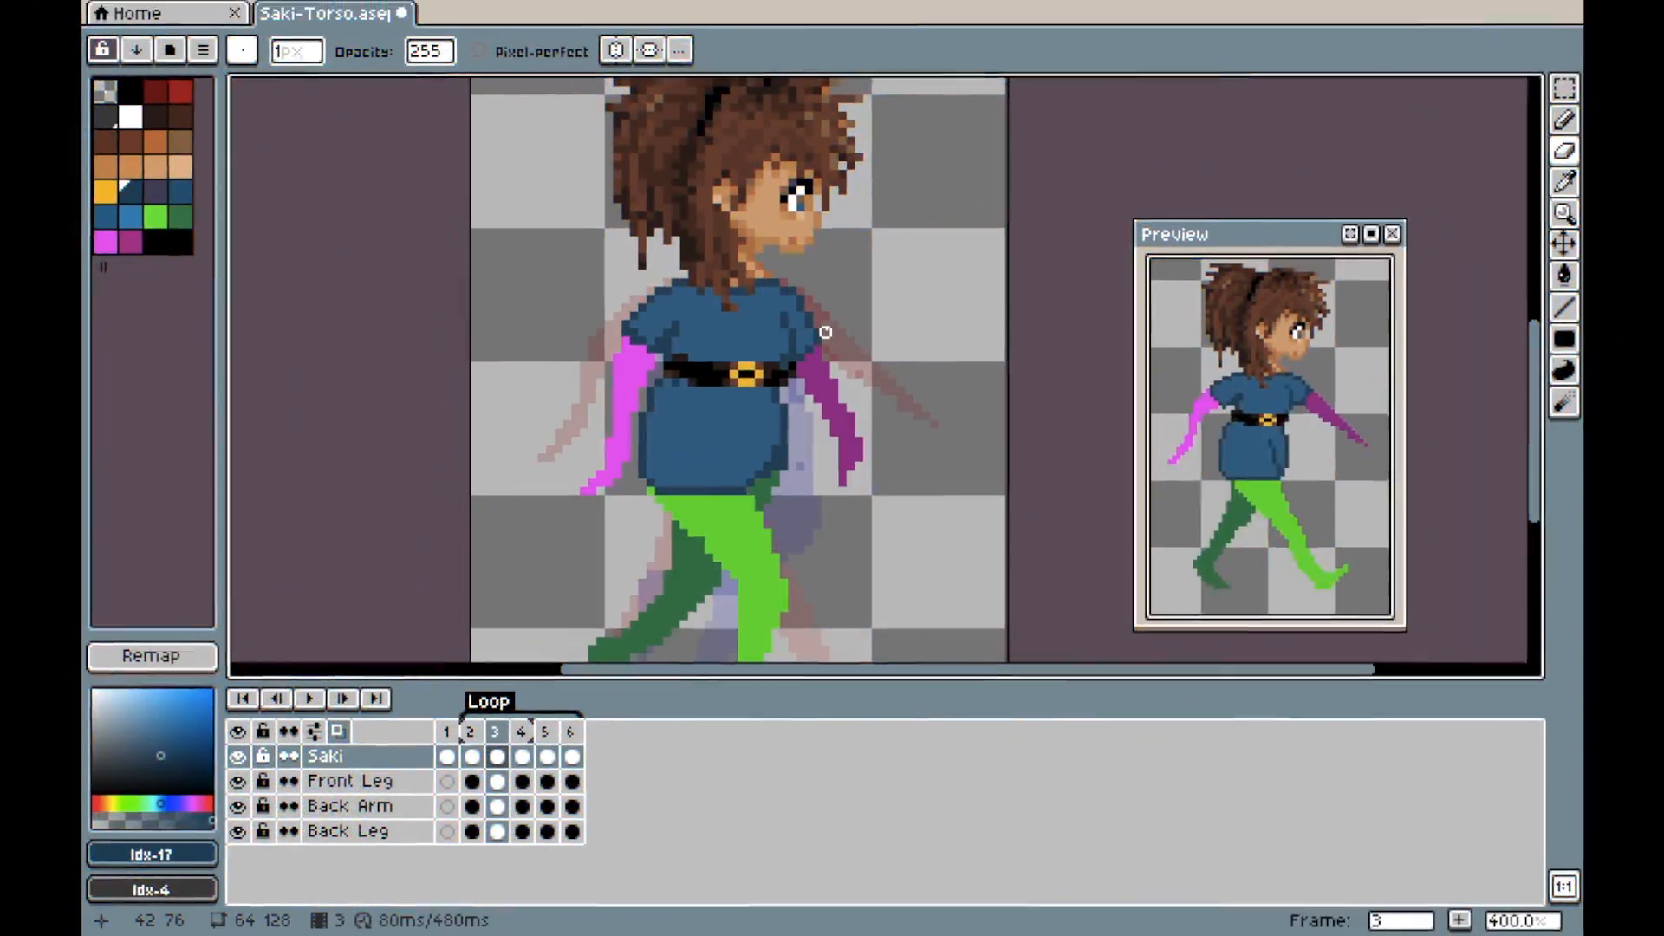
{"action": "key", "text": "Left"}
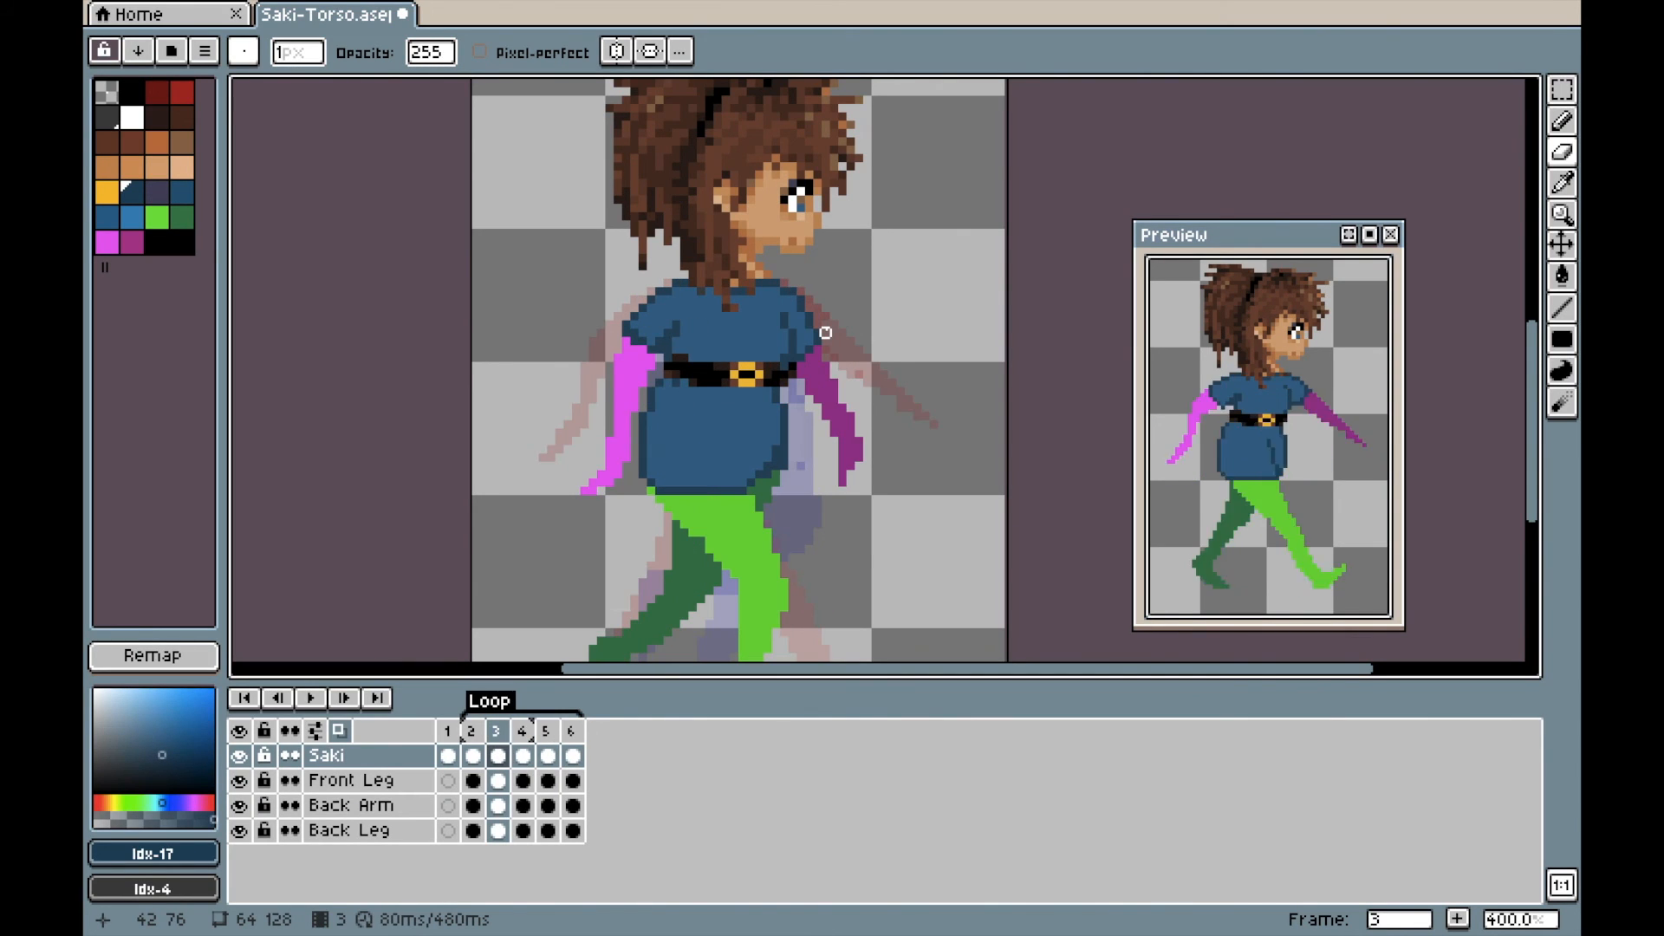
{"action": "key", "text": "Left"}
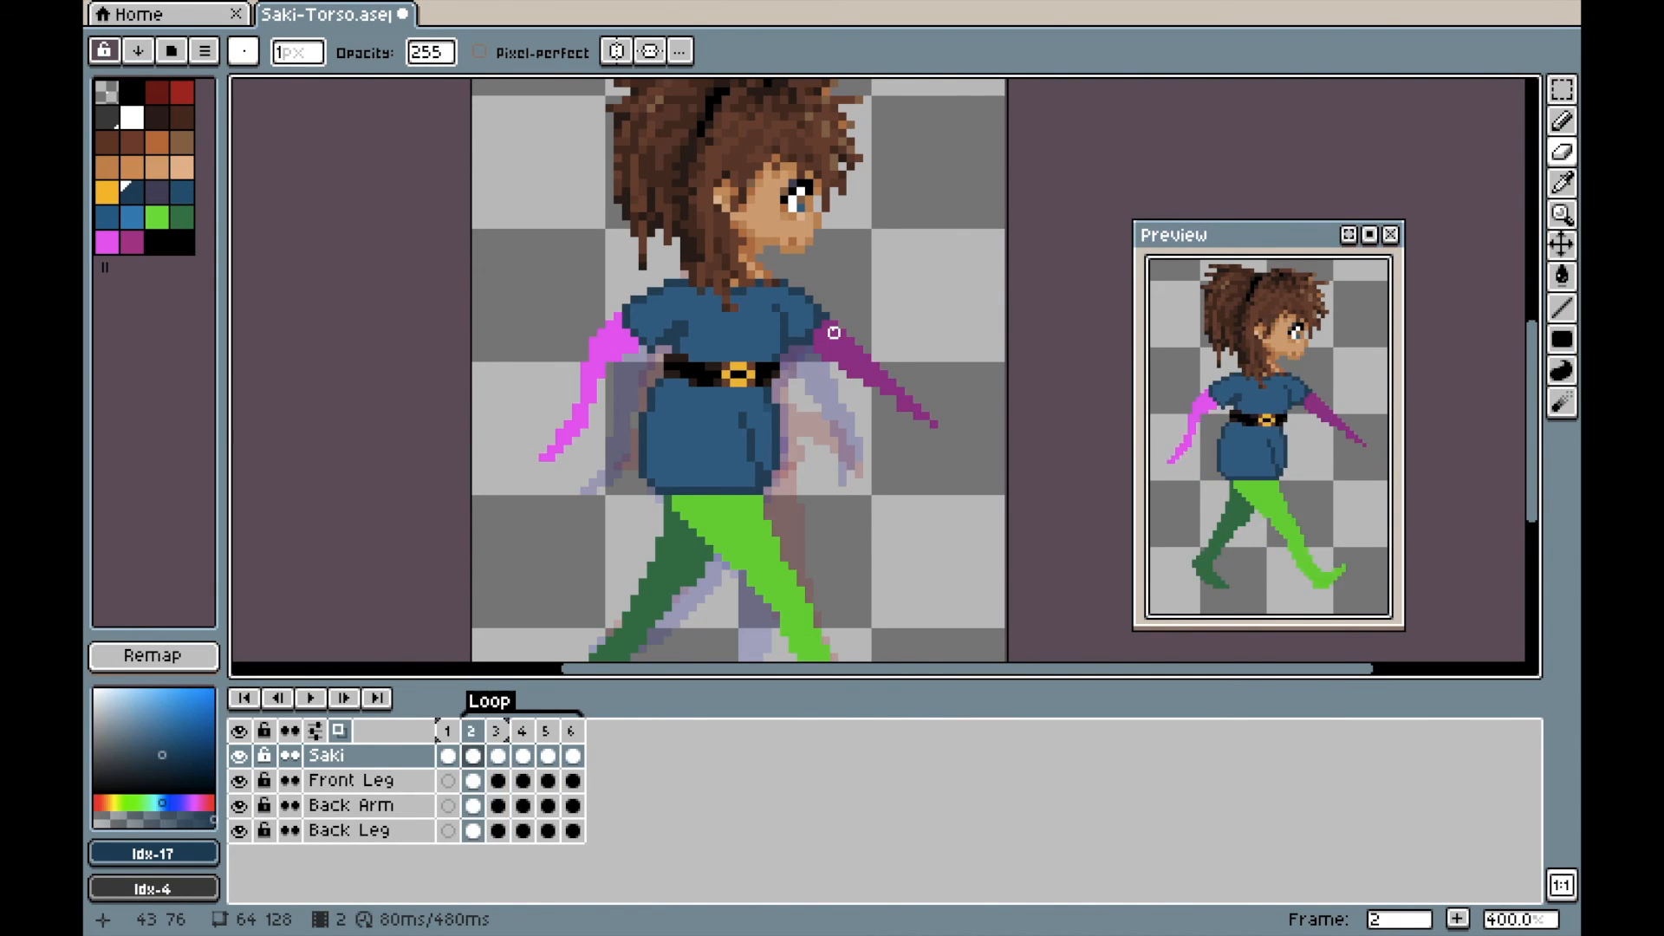
{"action": "key", "text": "Right"}
{"action": "key", "text": "Right"}
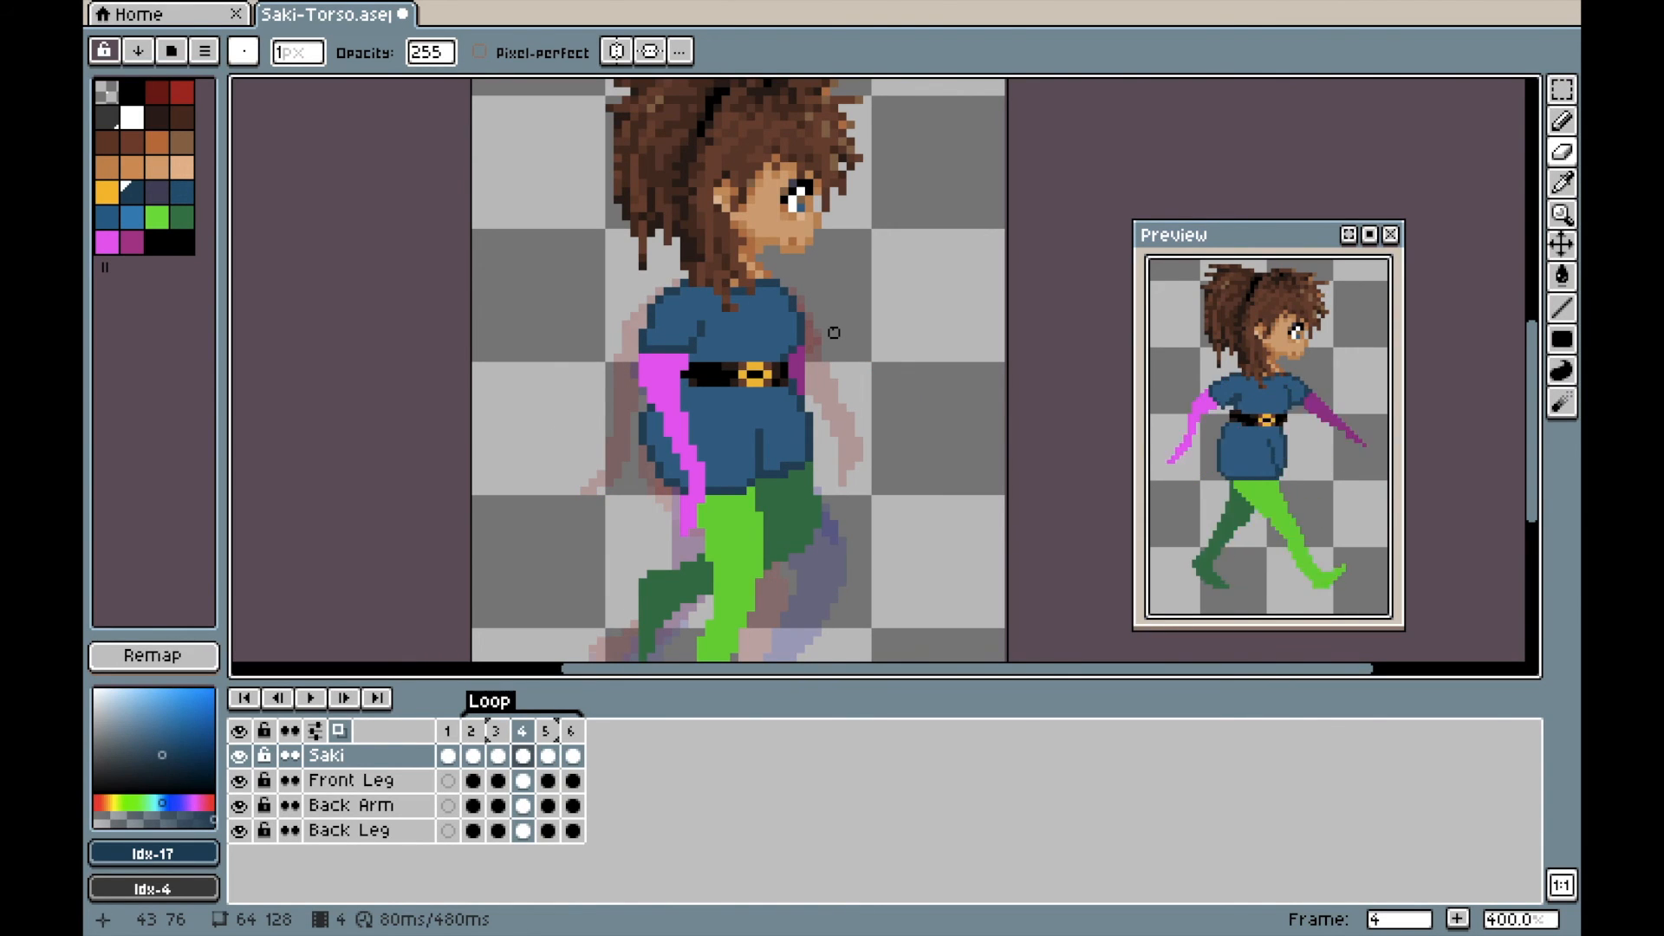
{"action": "key", "text": "Right"}
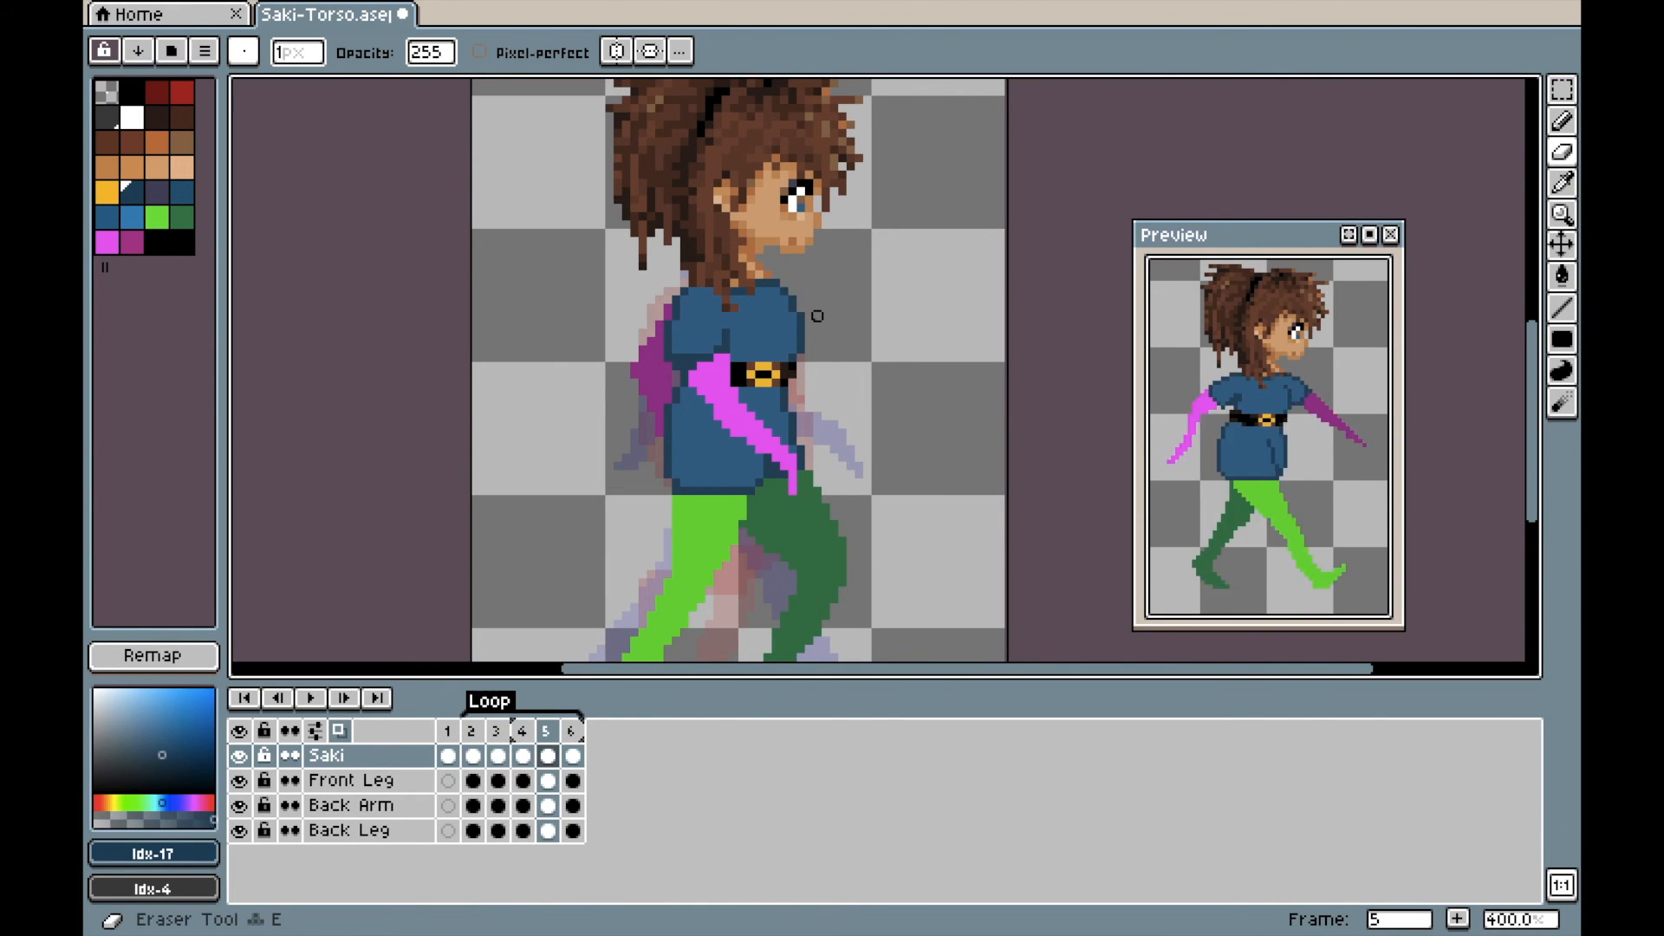
- Touch up the front edge of the blue tunic's chest with dark blue on frame 5 and the eraser on frame 6
{"action": "key", "text": "b"}
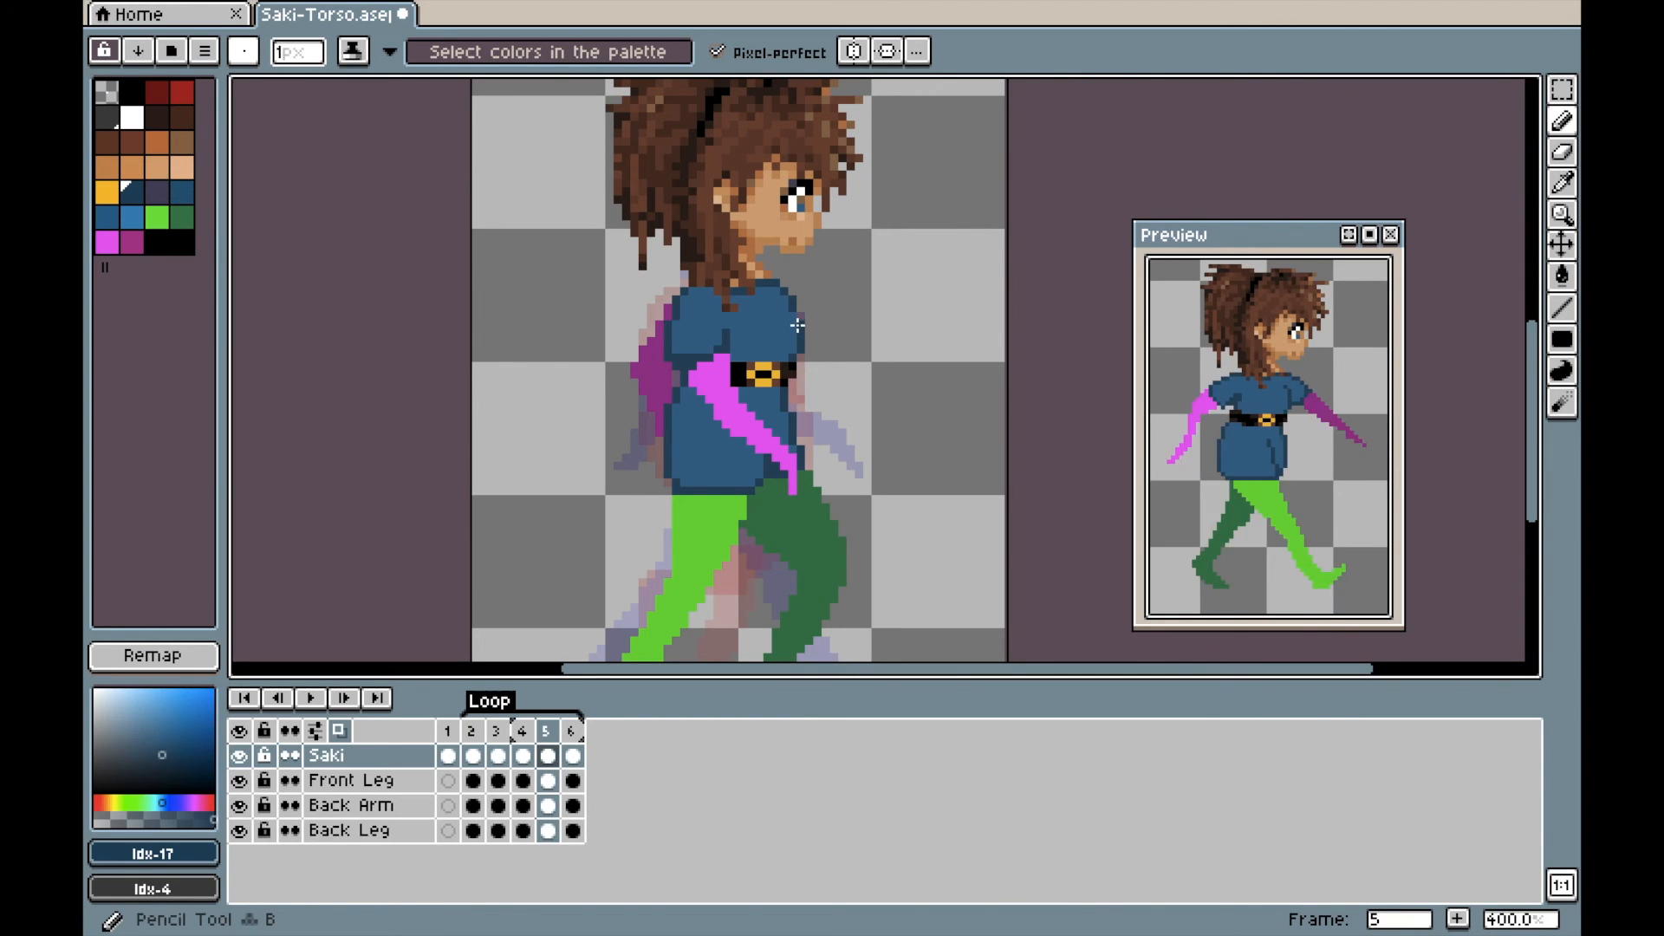
{"action": "left_click", "coordinate": [792, 321]}
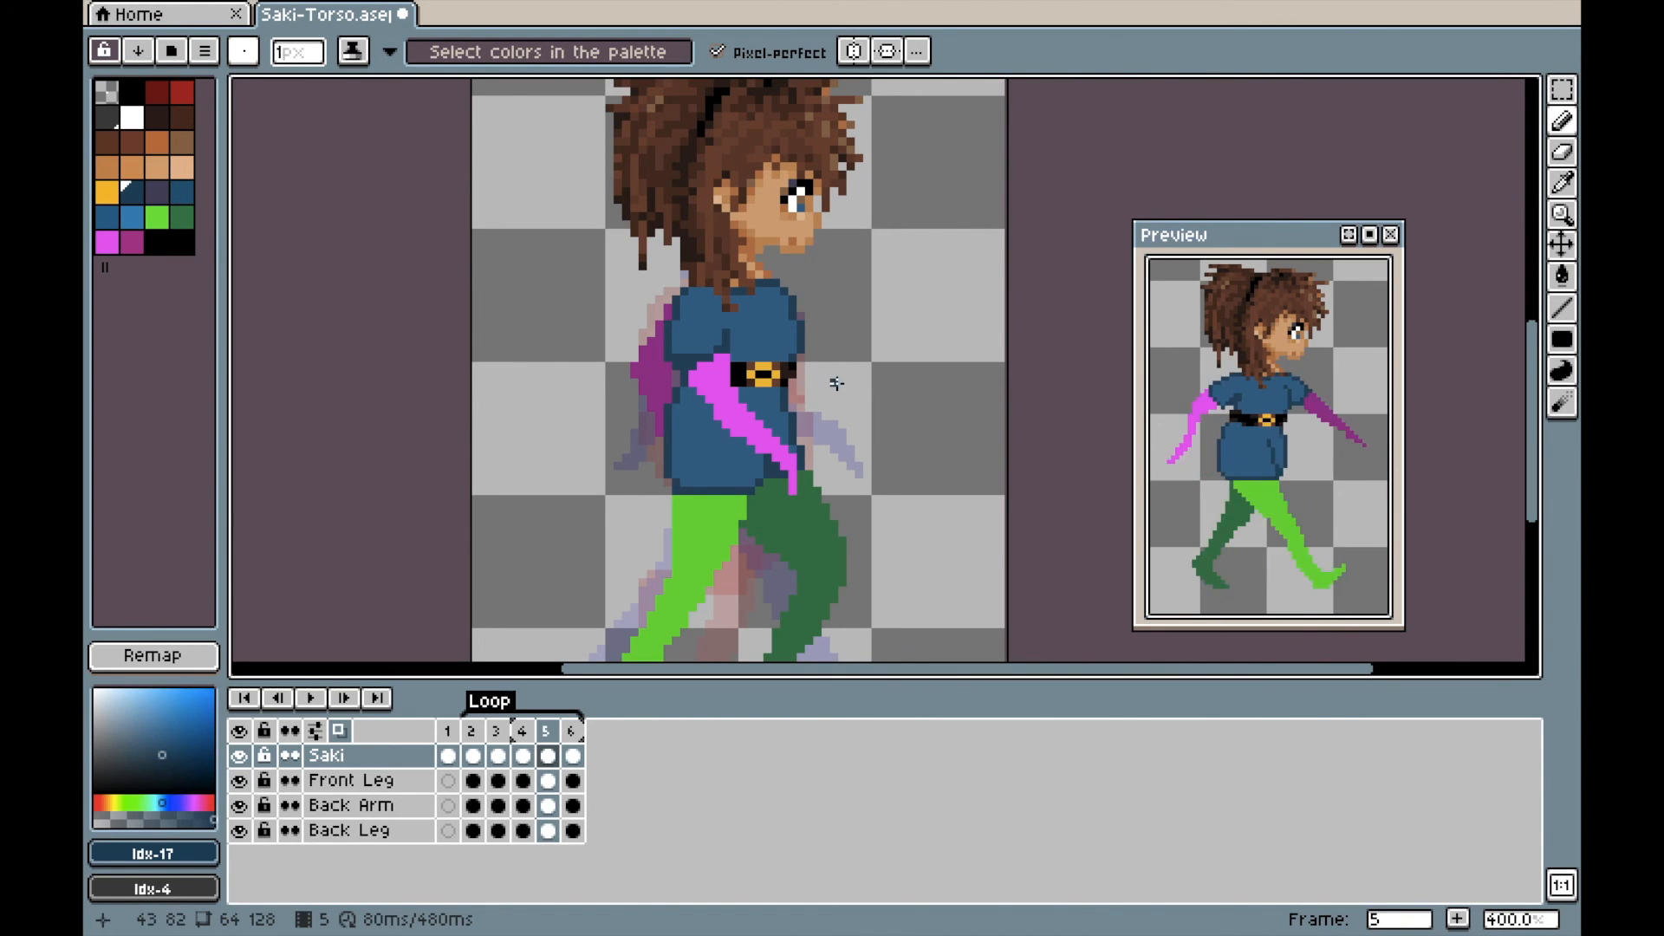
{"action": "key", "text": "Right"}
{"action": "key", "text": "e"}
{"action": "left_click", "coordinate": [803, 317]}
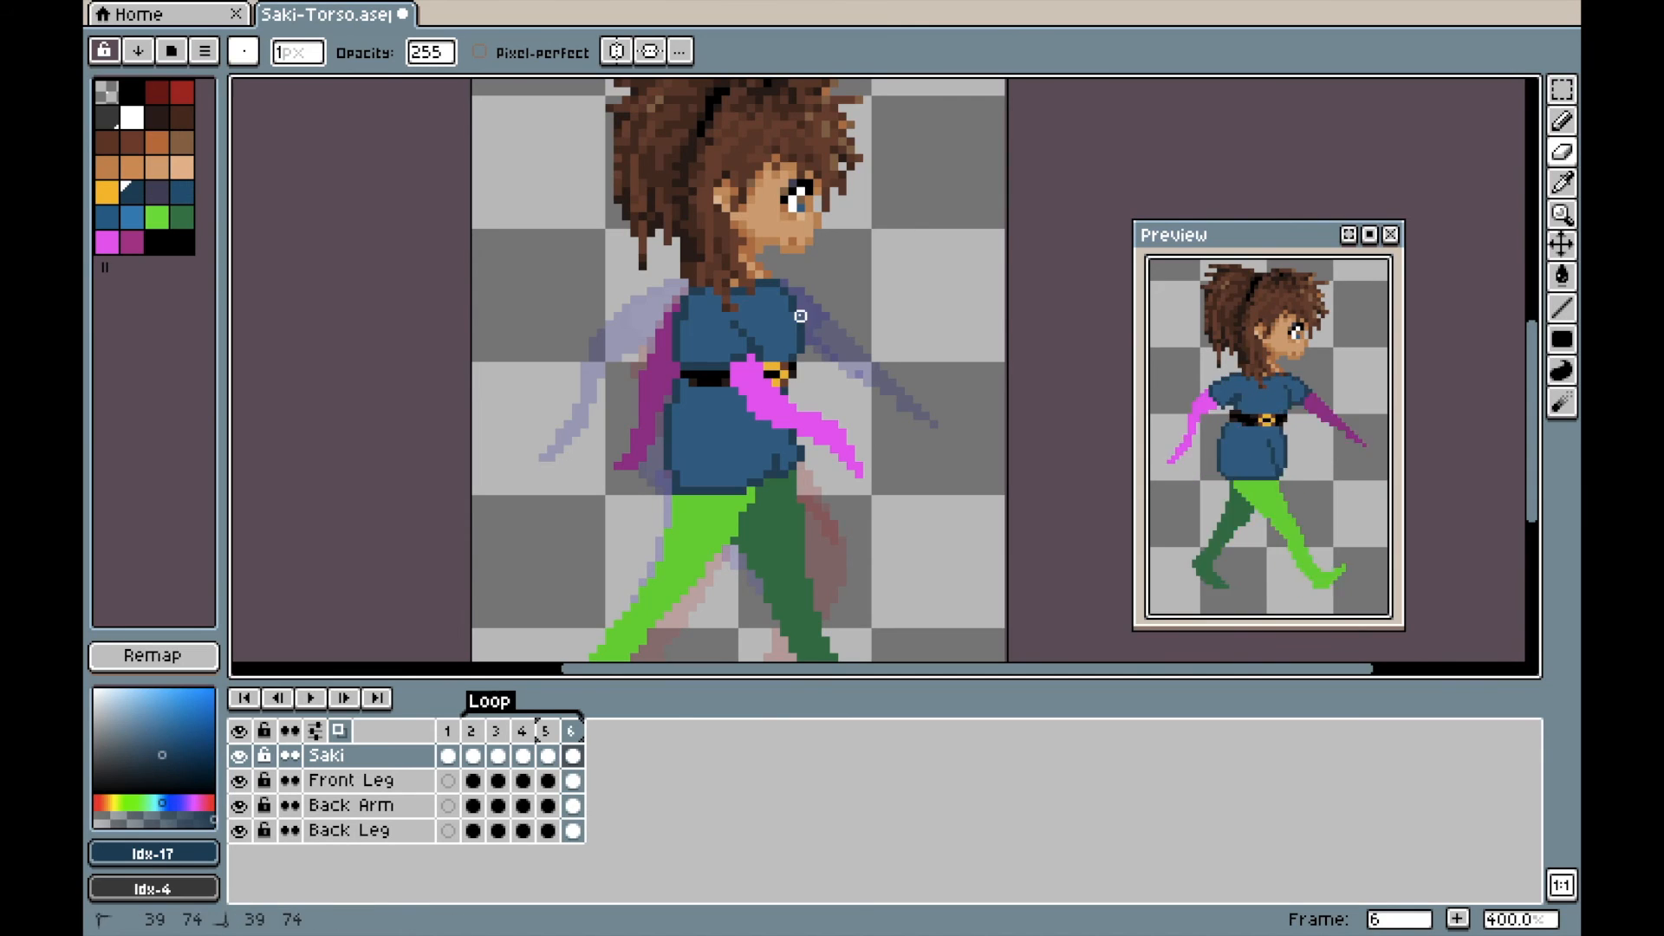
{"action": "key", "text": "b"}
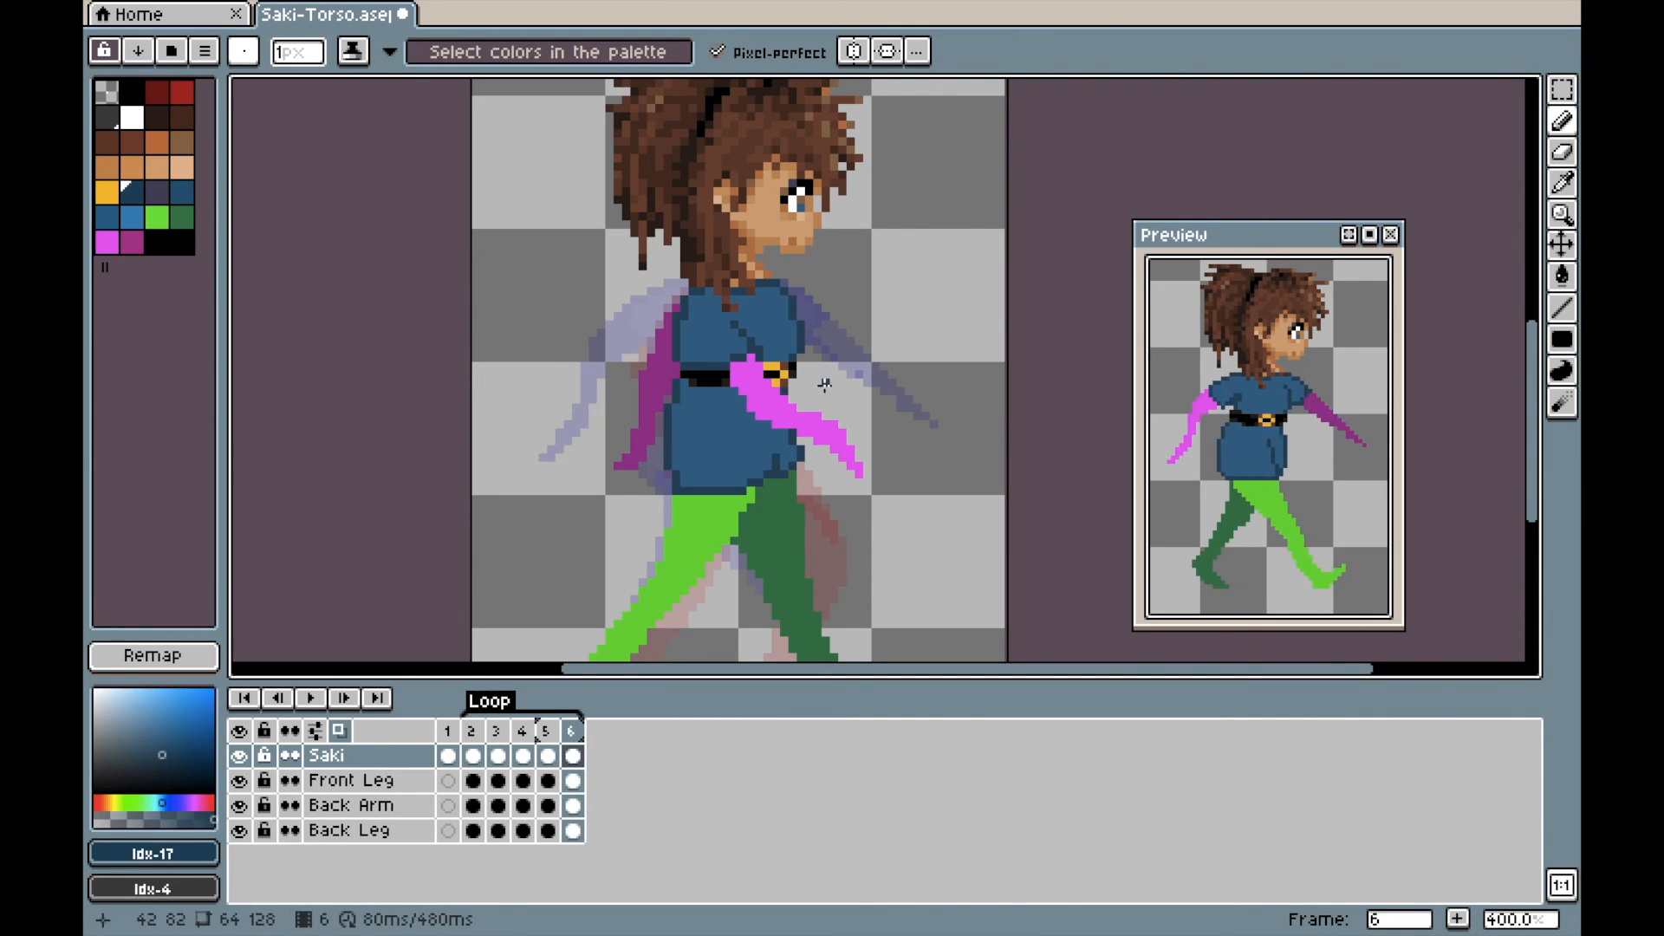
- Flip between frames 4, 5 and 6 to check the torso outline through the second half of the loop
{"action": "key", "text": "Left"}
{"action": "key", "text": "Left"}
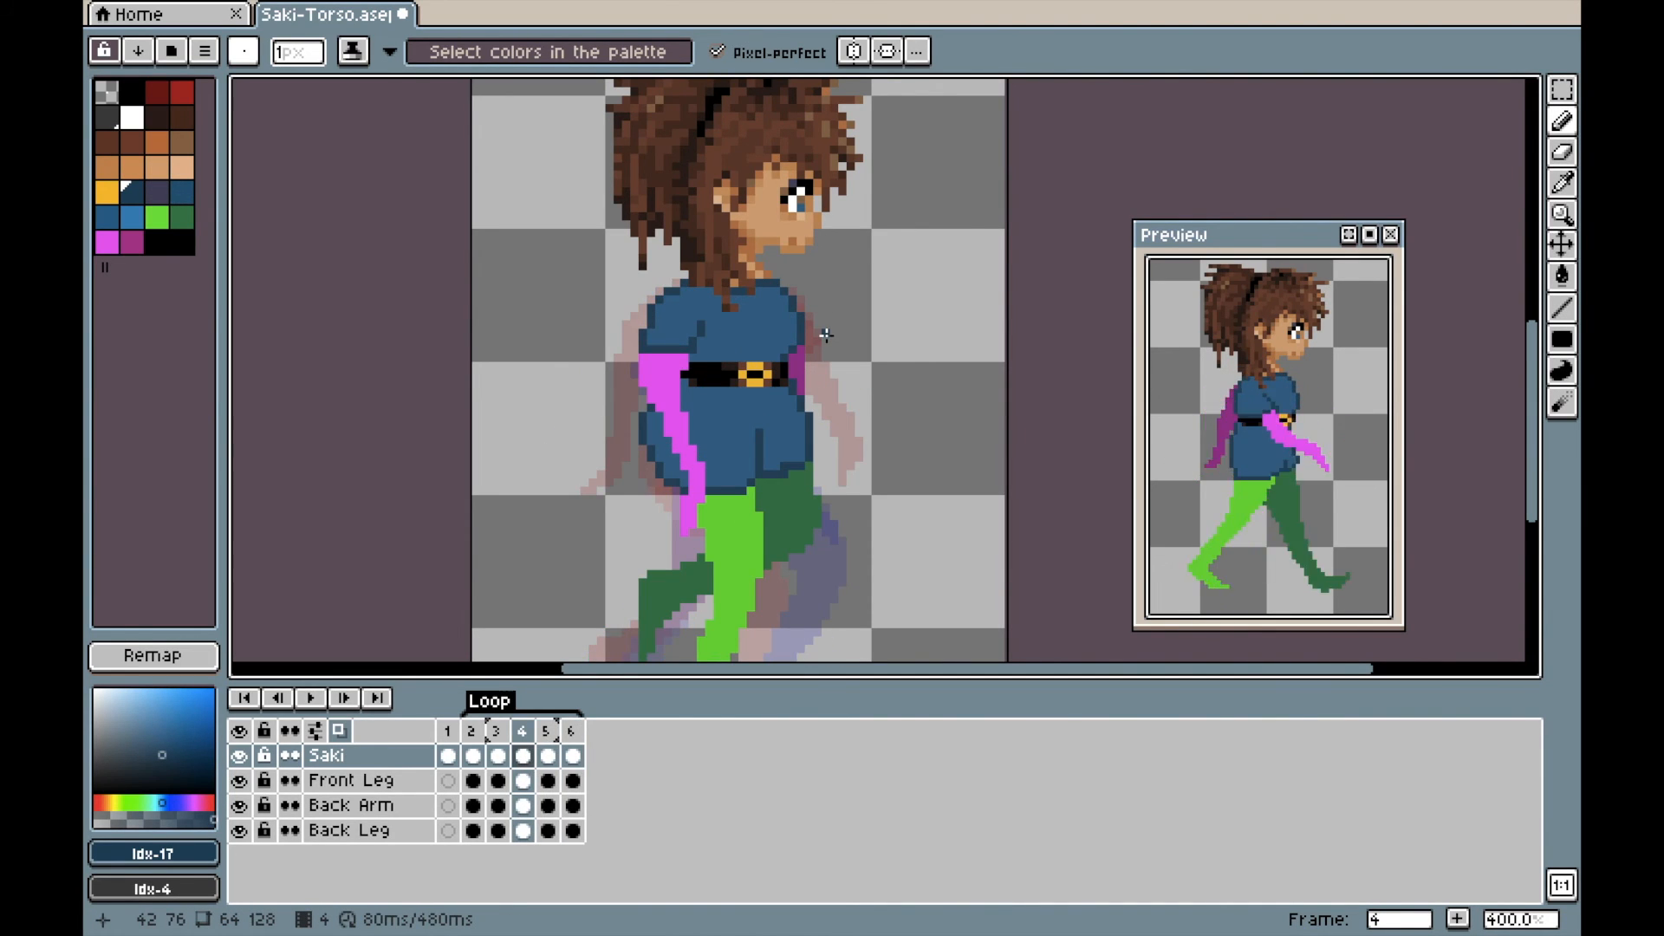
{"action": "key", "text": "Right"}
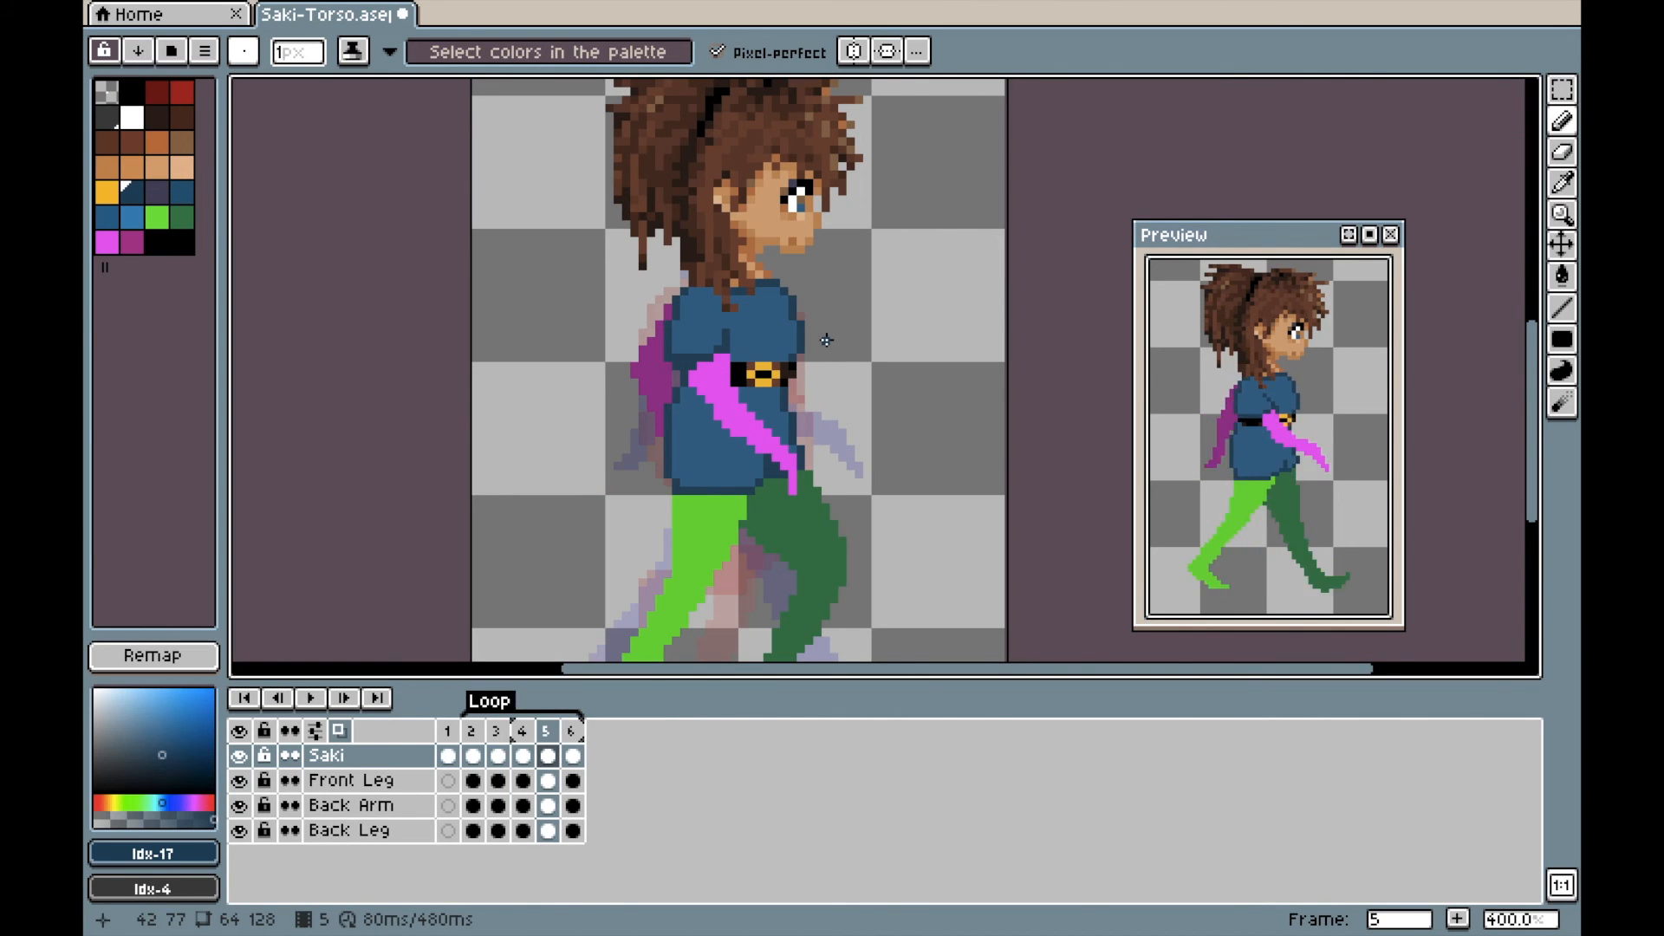
{"action": "key", "text": "Right"}
{"action": "key", "text": "Right"}
{"action": "key", "text": "Left"}
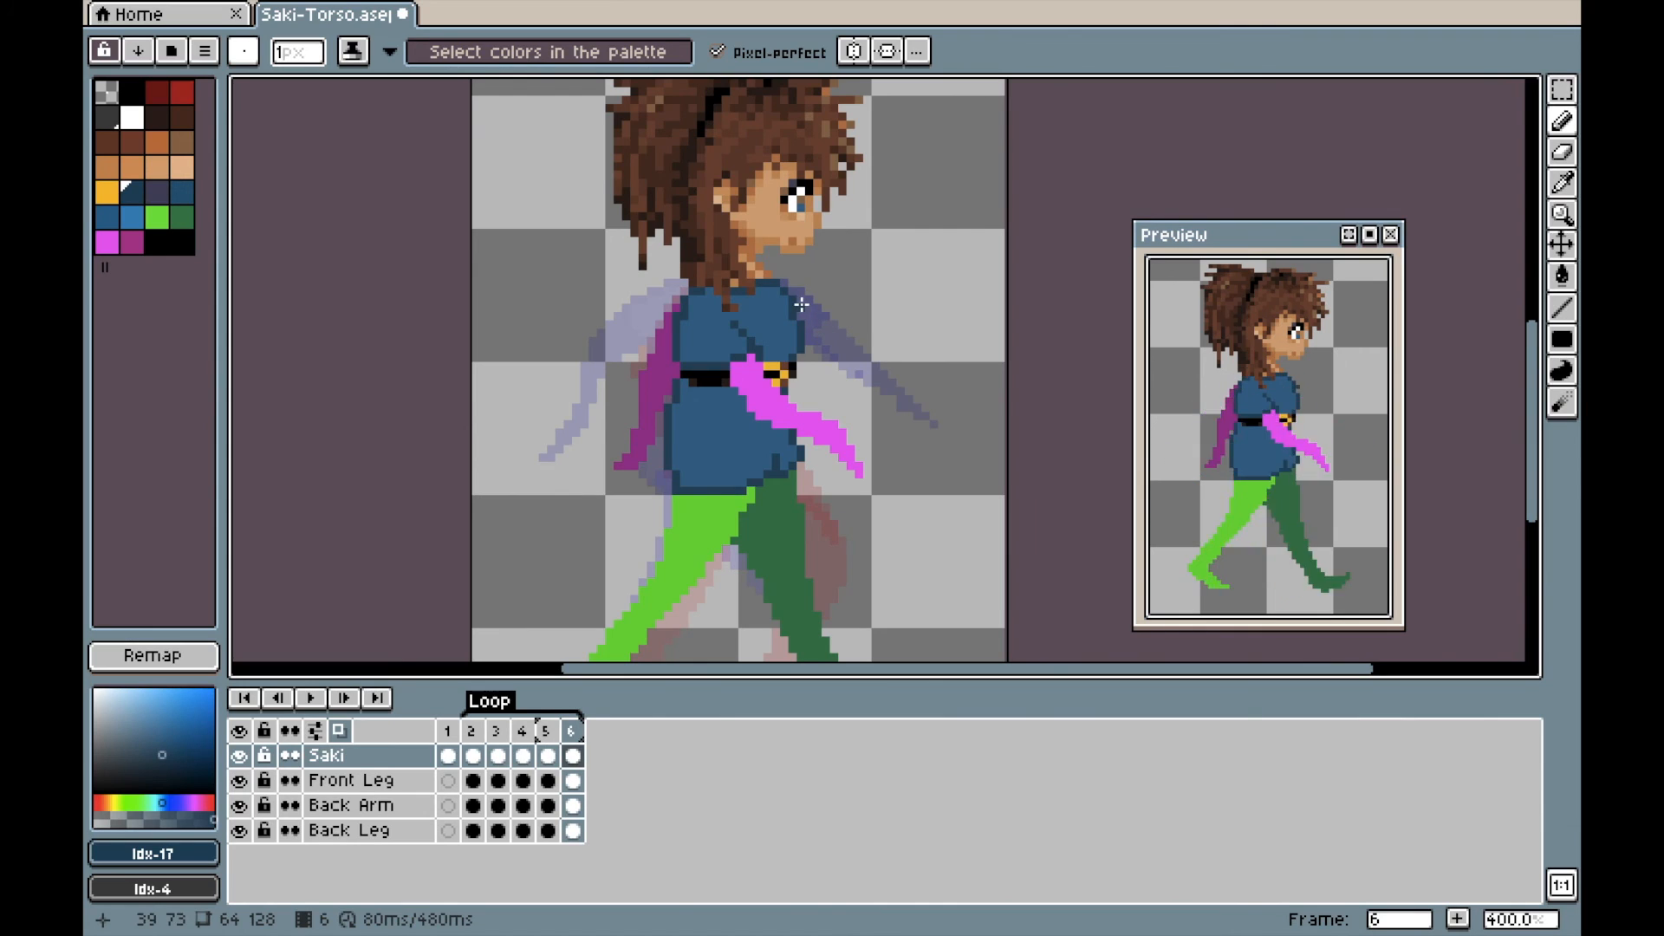
{"action": "key", "text": "e"}
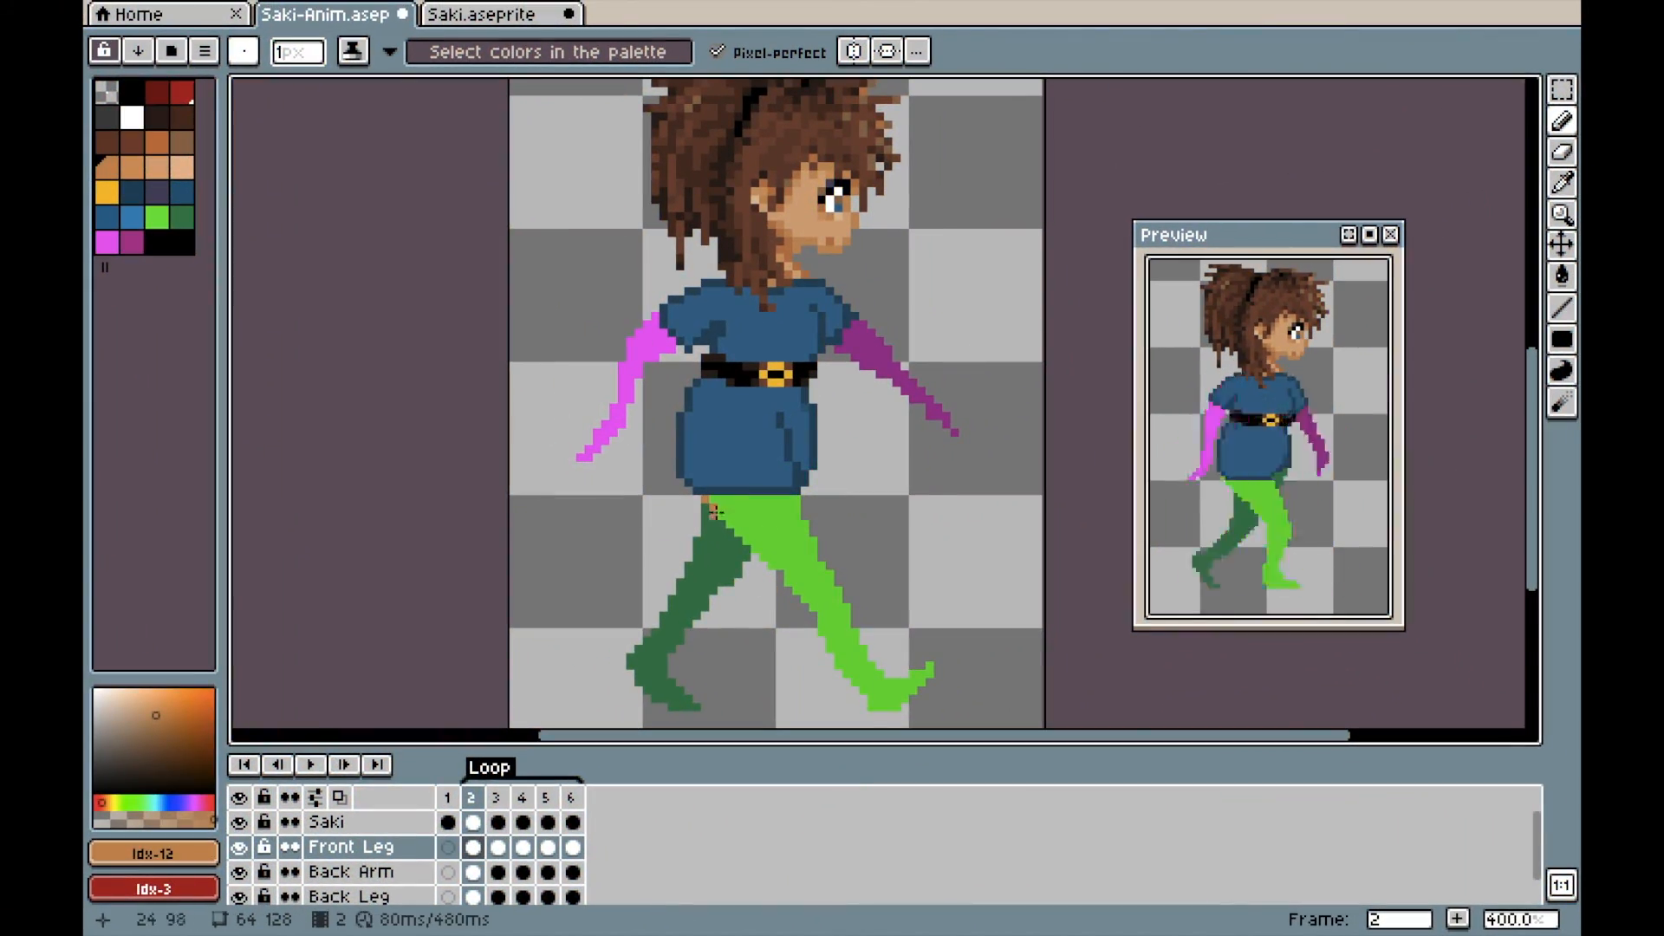
- Outline the front leg's rear edge and foot in tan on frame 2, clearing stray pixels with transparent as the background colour
{"action": "mouse_move", "coordinate": [715, 511]}
{"action": "left_mouse_down"}
{"action": "mouse_move", "coordinate": [780, 566]}
{"action": "mouse_move", "coordinate": [776, 585]}
{"action": "mouse_move", "coordinate": [817, 599]}
{"action": "mouse_move", "coordinate": [839, 664]}
{"action": "left_mouse_up"}
{"action": "key", "text": "ctrl+z"}
{"action": "key", "text": "ctrl+z"}
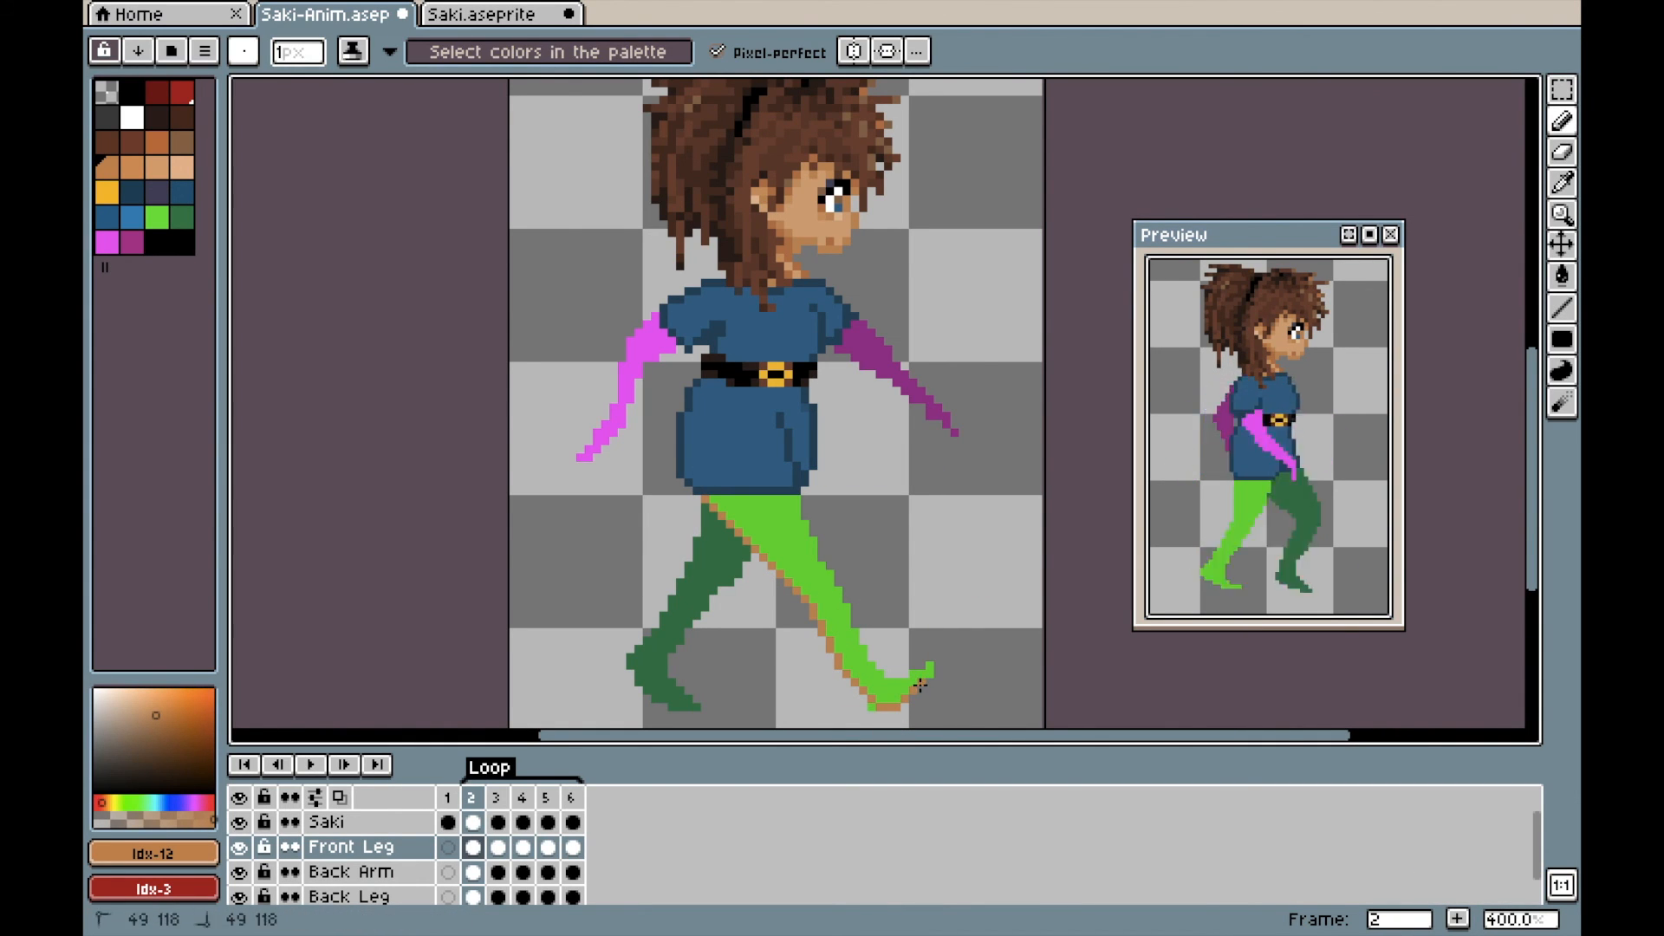
{"action": "right_click", "coordinate": [106, 92]}
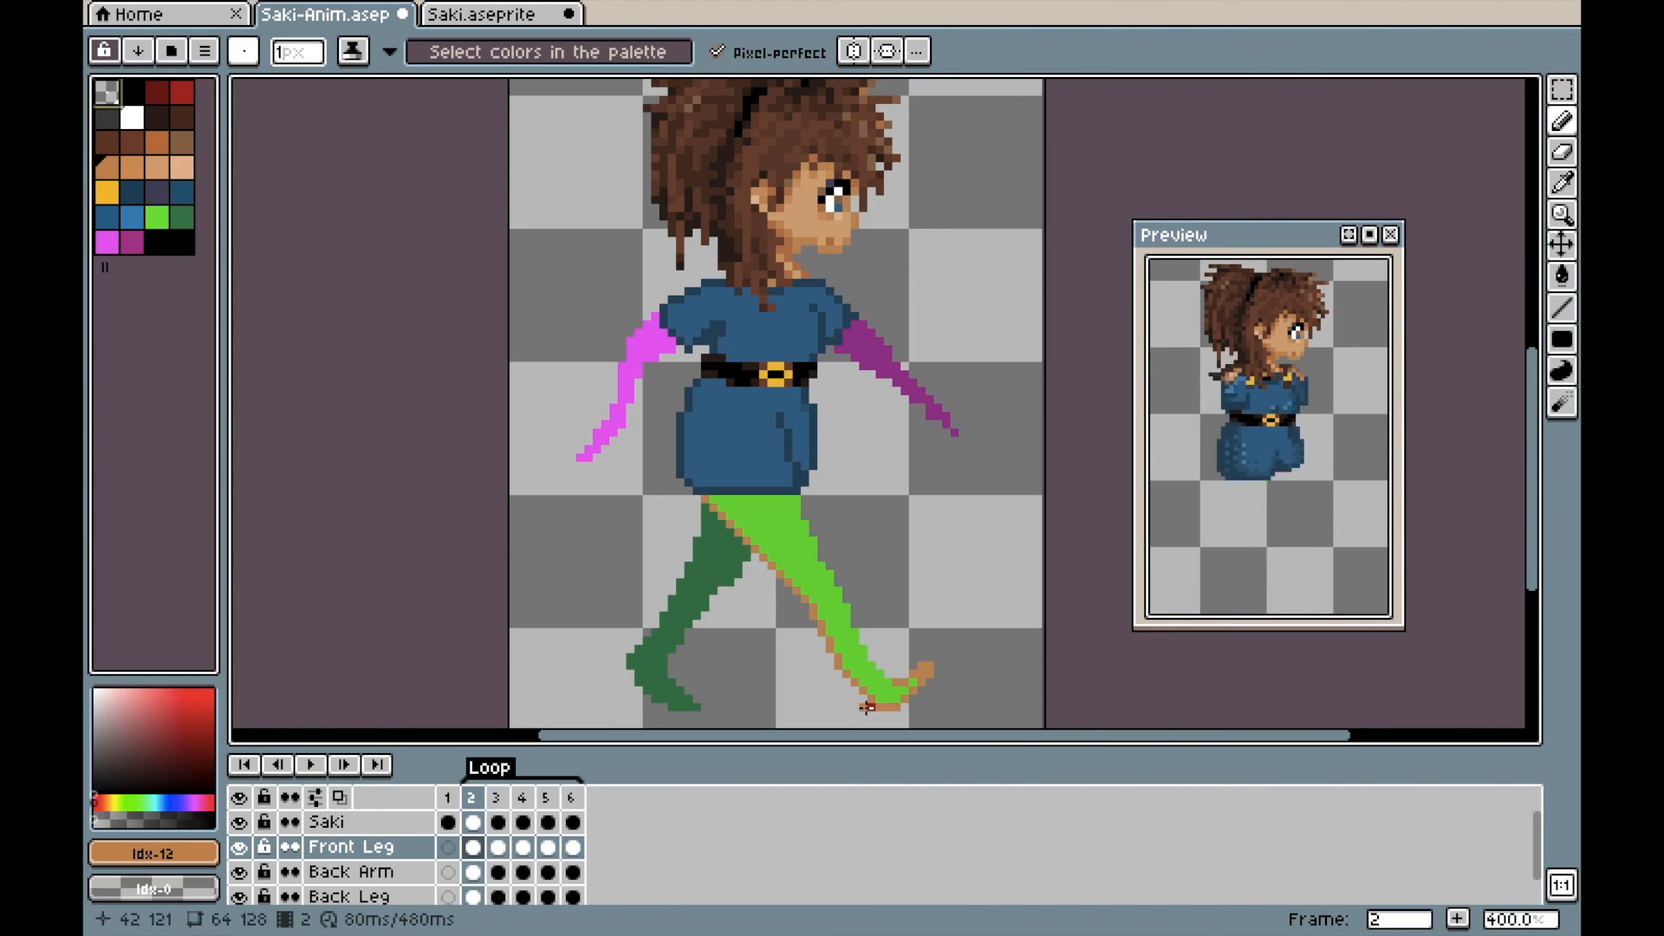
{"action": "right_click", "coordinate": [871, 706]}
{"action": "key", "text": "e"}
{"action": "key", "text": "i"}
{"action": "key", "text": "b"}
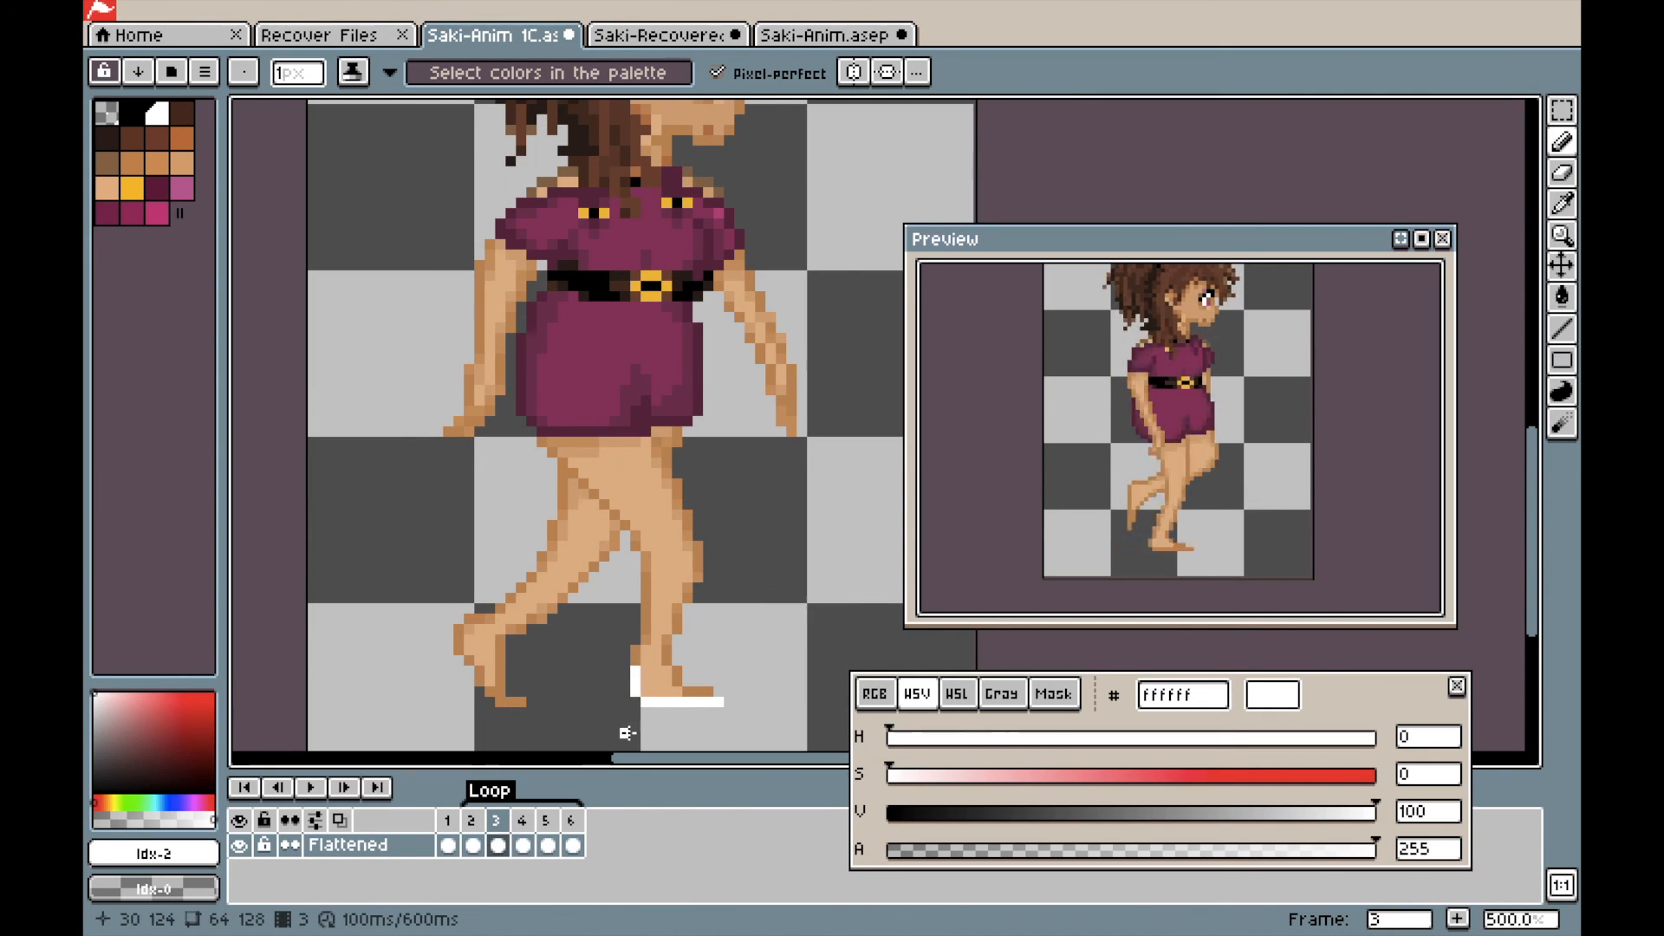
- Draw white shoe soles under the back foot on frame 3, both feet on frame 5 and the leading foot on frame 6
{"action": "left_click_drag", "start_coordinate": [522, 707], "coordinate": [456, 641]}
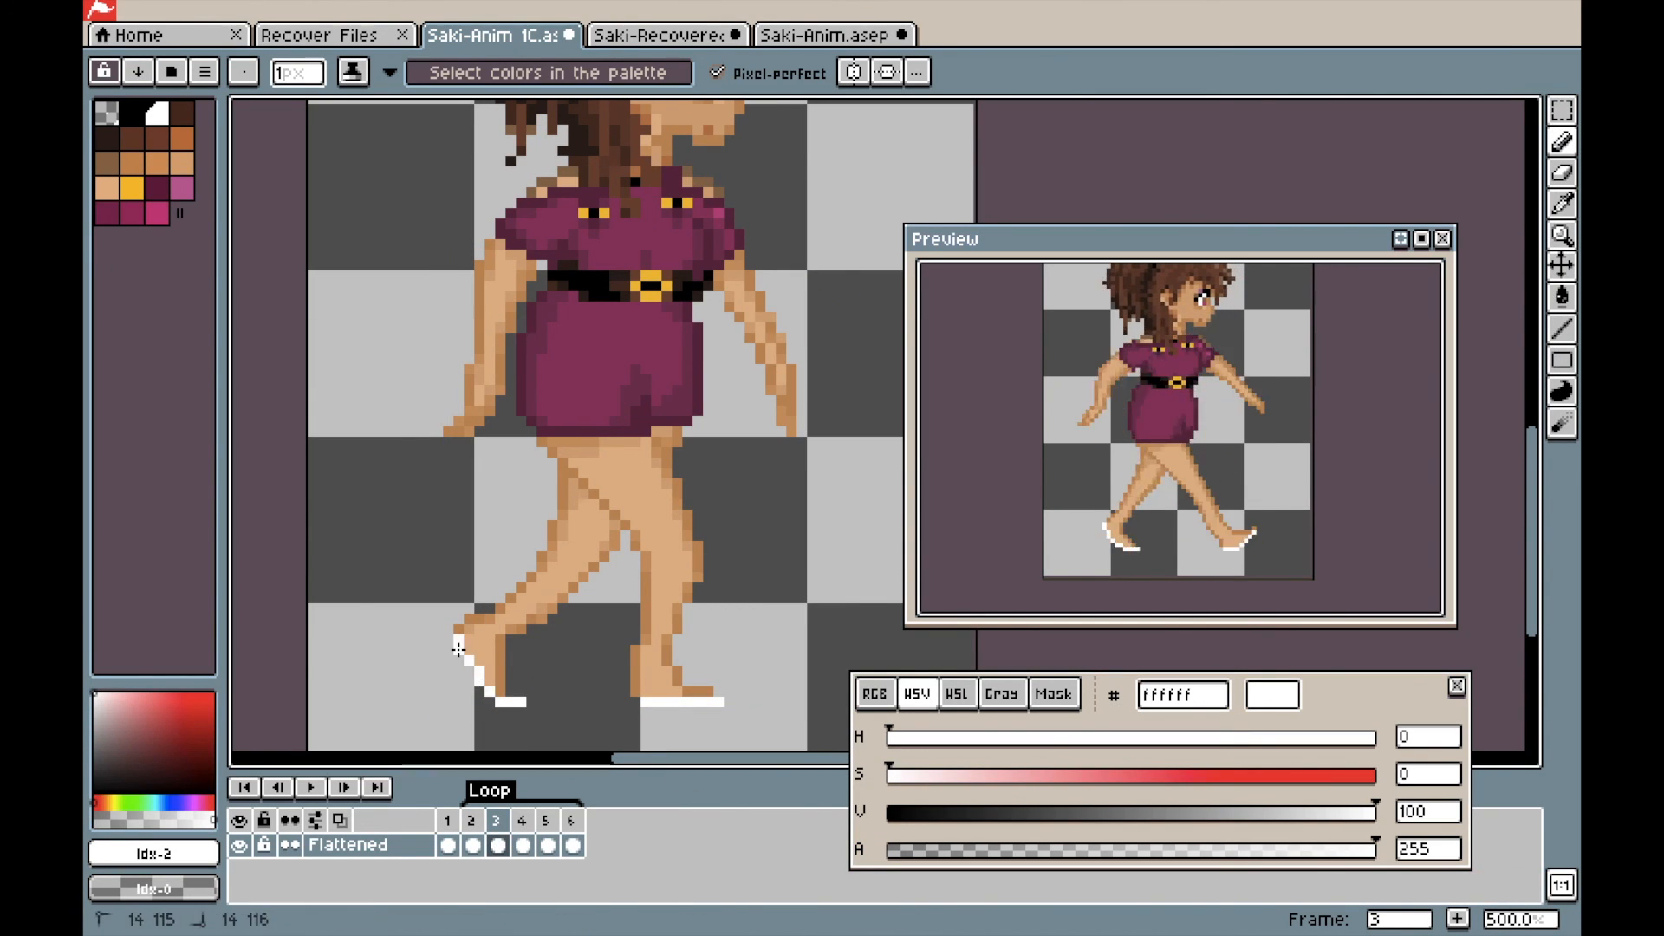
{"action": "key", "text": "Right"}
{"action": "key", "text": "Right"}
{"action": "left_click_drag", "start_coordinate": [749, 708], "coordinate": [666, 682]}
{"action": "left_click_drag", "start_coordinate": [572, 704], "coordinate": [447, 661]}
{"action": "key", "text": "Right"}
{"action": "left_click_drag", "start_coordinate": [770, 713], "coordinate": [844, 671]}
{"action": "key", "text": "Right"}
{"action": "key", "text": "Right"}
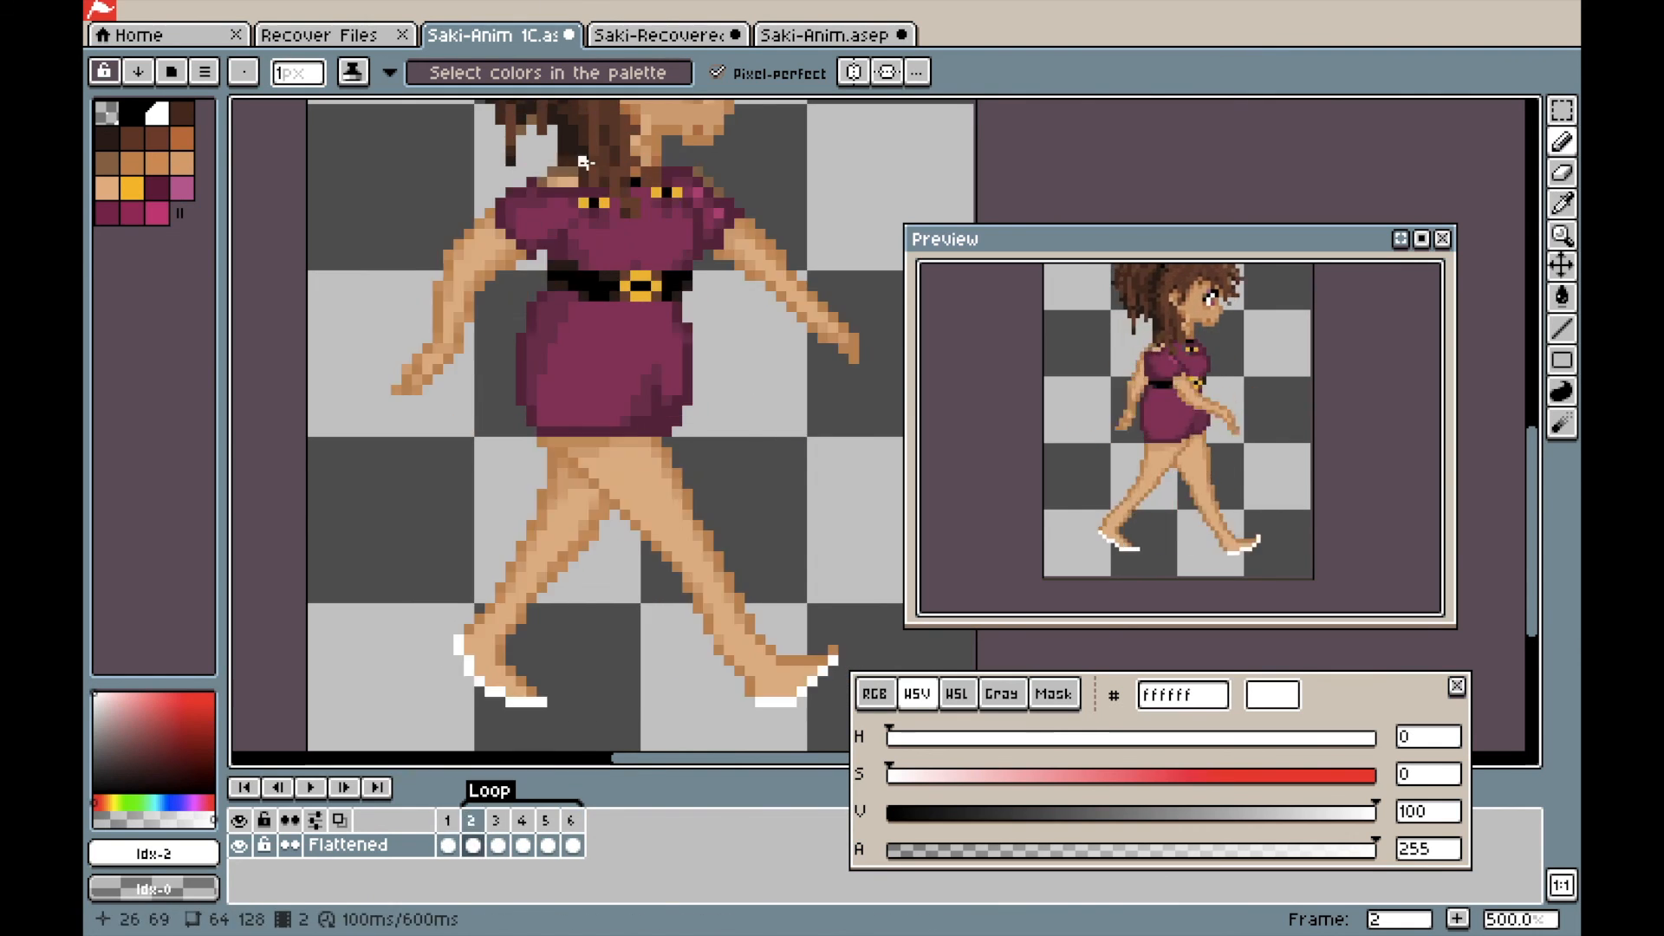
- Outline and fill the back foot's shoe in maroon on frame 2, and add a white cuff at the ankle
{"action": "left_click", "coordinate": [107, 212]}
{"action": "left_click_drag", "start_coordinate": [494, 611], "coordinate": [533, 693]}
{"action": "key", "text": "g"}
{"action": "left_click", "coordinate": [492, 658]}
{"action": "key", "text": "b"}
{"action": "left_click", "coordinate": [464, 646], "text": "alt"}
{"action": "left_click_drag", "start_coordinate": [511, 621], "coordinate": [499, 608]}
- Detail frame 2's back shoe with mauve #ad6c97 heel accents, a skin-tone #deb58c toe pixel and white spots at the toe and ankle
{"action": "left_click", "coordinate": [182, 188]}
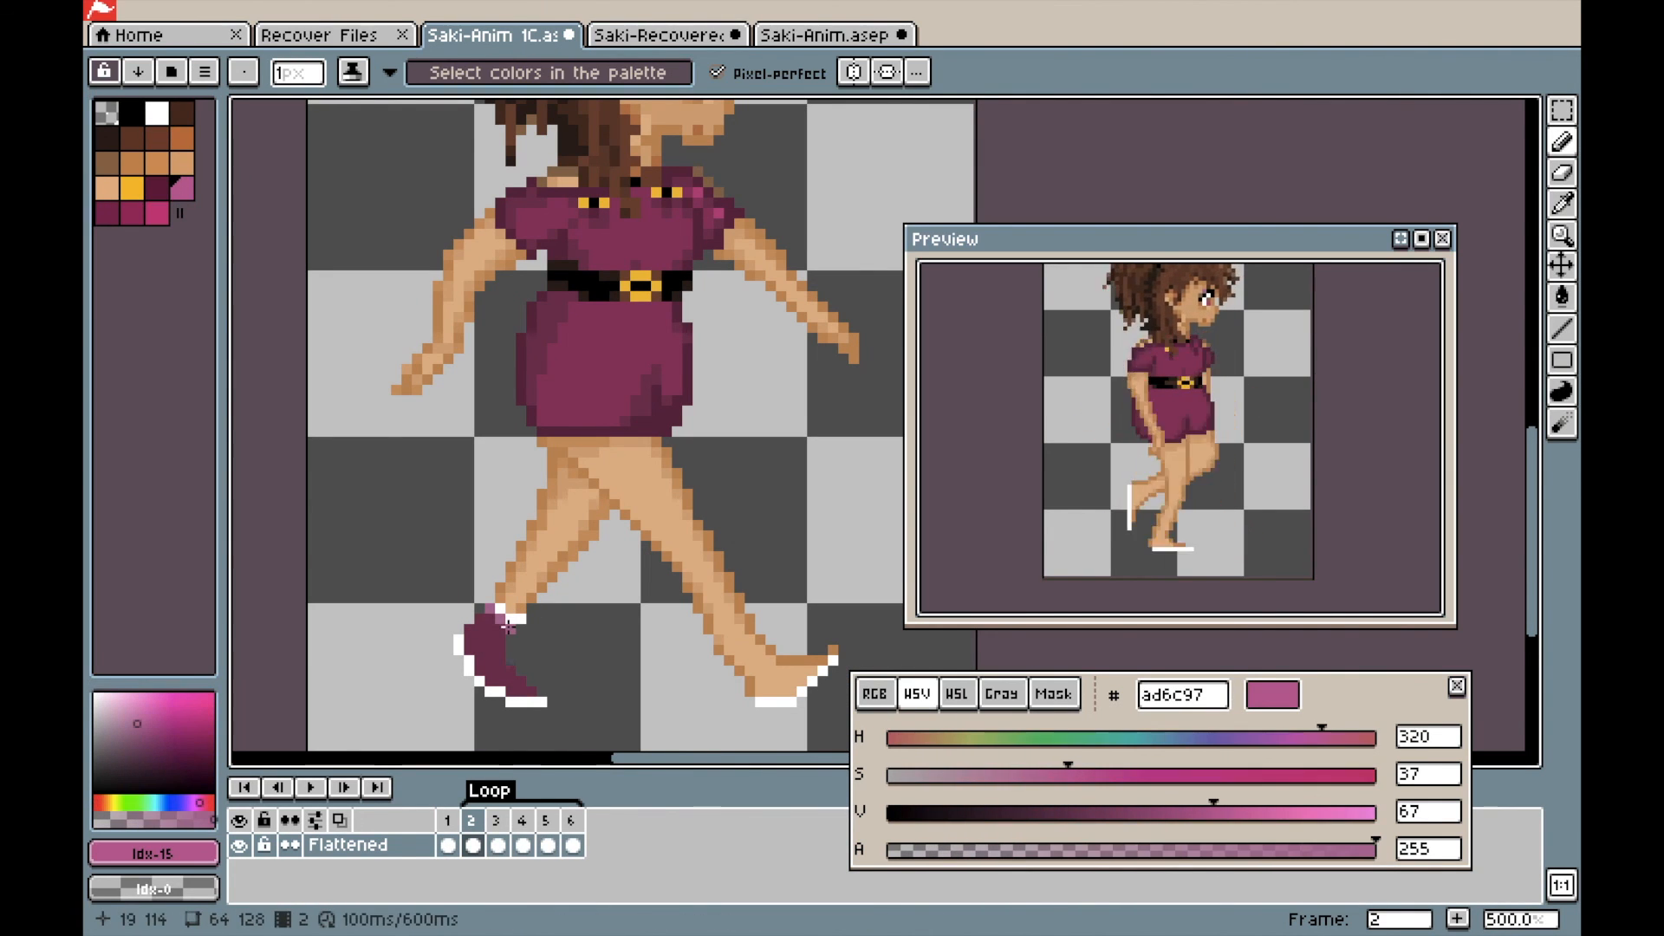
{"action": "left_click", "coordinate": [490, 608]}
{"action": "left_click", "coordinate": [470, 658]}
{"action": "key", "text": "g"}
{"action": "left_click", "coordinate": [131, 212]}
{"action": "key", "text": "b"}
{"action": "left_click", "coordinate": [157, 188]}
{"action": "left_click", "coordinate": [107, 189]}
{"action": "left_click", "coordinate": [520, 691]}
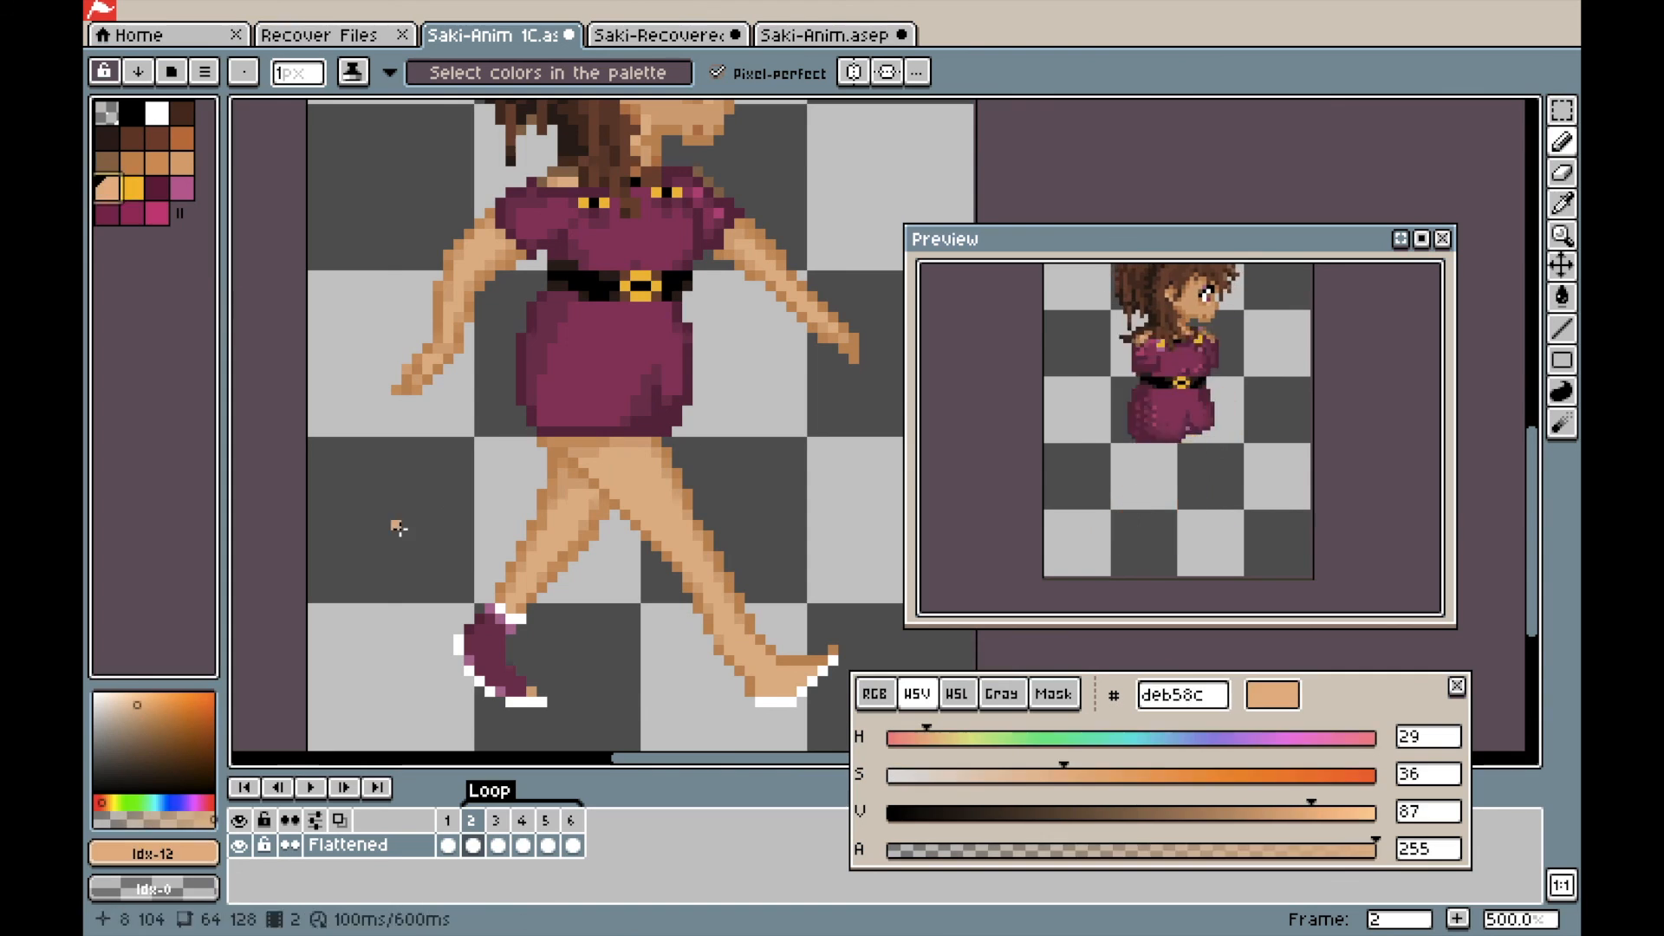
{"action": "left_click", "coordinate": [157, 113]}
{"action": "left_click", "coordinate": [531, 692]}
{"action": "left_click", "coordinate": [480, 629]}
- Draw a black sock with a brown accent above frame 2's back shoe and dot the shoe's toe with mauve #ad6c97
{"action": "left_click", "coordinate": [157, 189]}
{"action": "left_click", "coordinate": [131, 113]}
{"action": "mouse_move", "coordinate": [512, 578]}
{"action": "left_mouse_down"}
{"action": "mouse_move", "coordinate": [541, 588]}
{"action": "mouse_move", "coordinate": [503, 607]}
{"action": "left_mouse_up"}
{"action": "left_click", "coordinate": [107, 162]}
{"action": "left_click", "coordinate": [511, 569]}
{"action": "left_click", "coordinate": [107, 188]}
{"action": "left_click", "coordinate": [182, 188]}
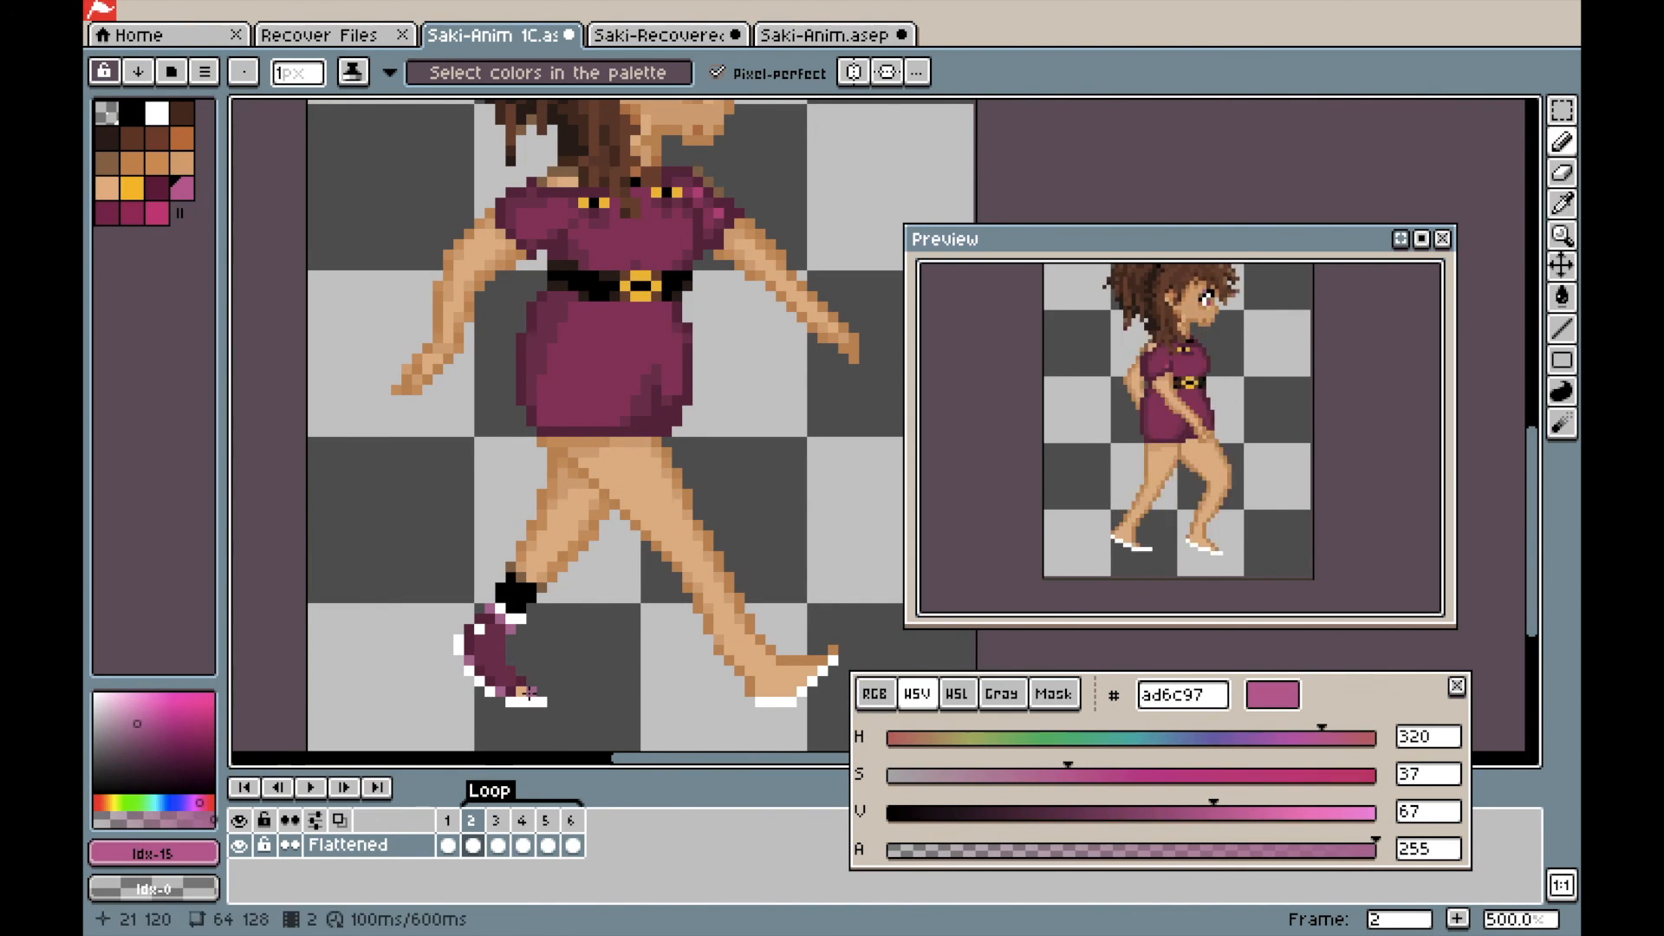
{"action": "left_click", "coordinate": [531, 692]}
- Block in the front foot's shoe in maroon above its white sole on frame 2
{"action": "left_click", "coordinate": [132, 113]}
{"action": "left_click", "coordinate": [107, 213]}
{"action": "mouse_move", "coordinate": [769, 692]}
{"action": "left_mouse_down"}
{"action": "mouse_move", "coordinate": [812, 661]}
{"action": "mouse_move", "coordinate": [761, 642]}
{"action": "mouse_move", "coordinate": [751, 689]}
{"action": "left_mouse_up"}
- Detail frame 2's front shoe with mauve #ad6c97 and skin-tone toe pixels, a white ankle spot and #5c2842 shading
{"action": "left_click", "coordinate": [157, 189]}
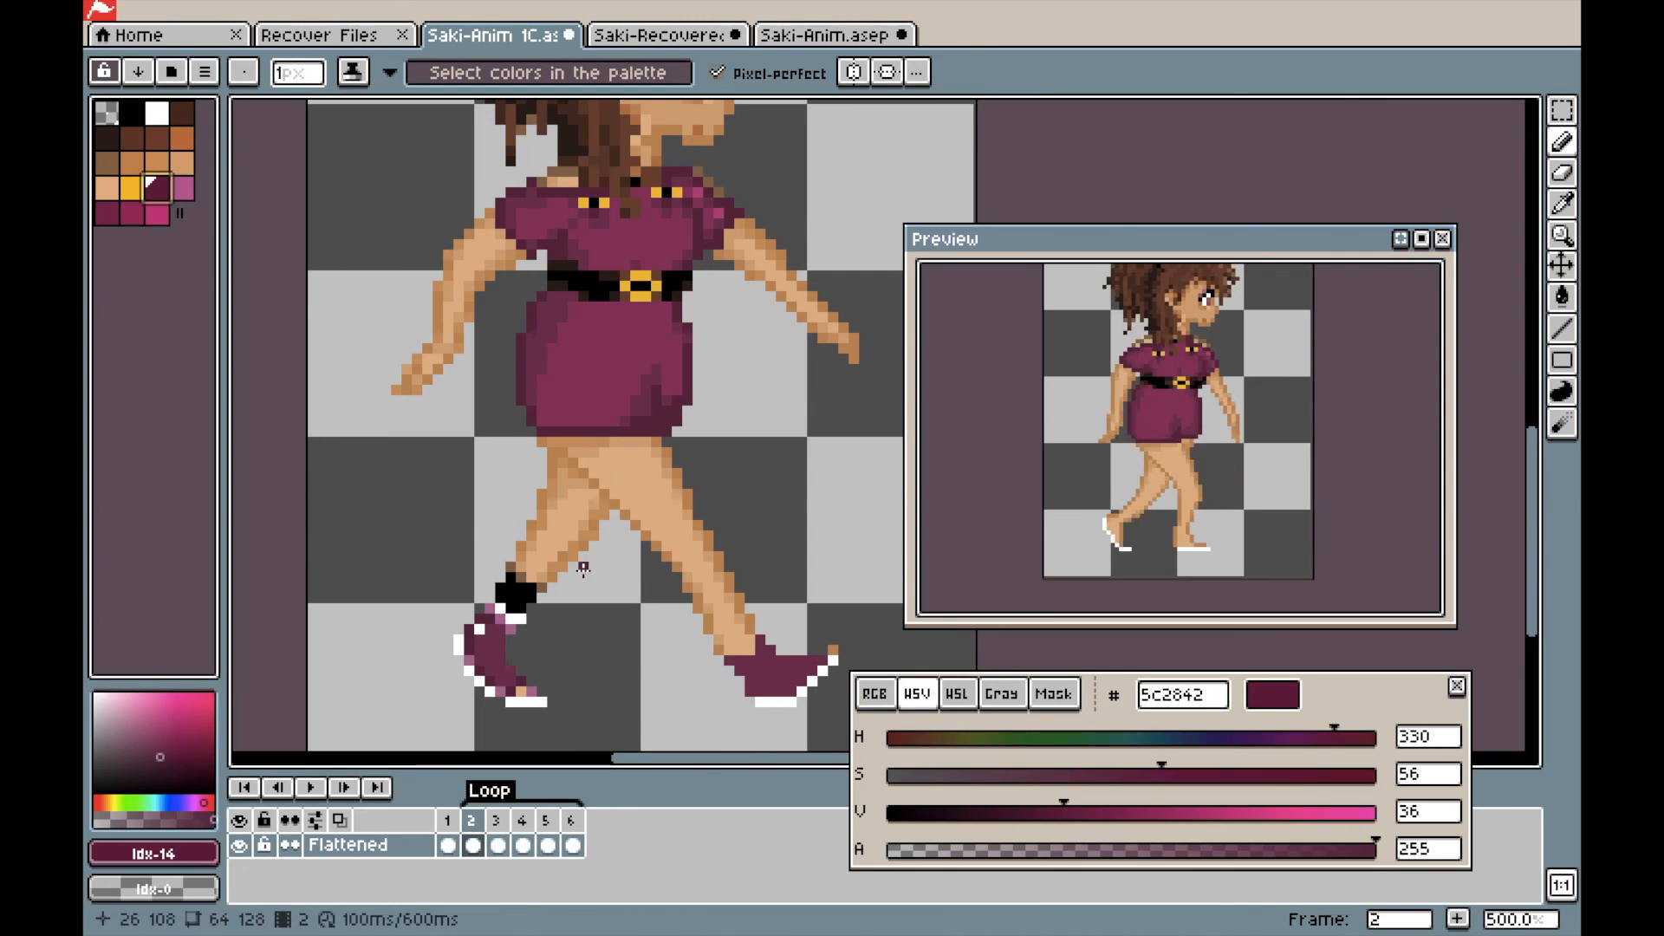
{"action": "left_click", "coordinate": [182, 188]}
{"action": "left_click", "coordinate": [833, 650]}
{"action": "left_click", "coordinate": [520, 691], "text": "alt"}
{"action": "left_click", "coordinate": [821, 659]}
{"action": "left_click", "coordinate": [157, 112]}
{"action": "left_click", "coordinate": [750, 670]}
{"action": "left_click", "coordinate": [157, 189]}
{"action": "left_click", "coordinate": [748, 646]}
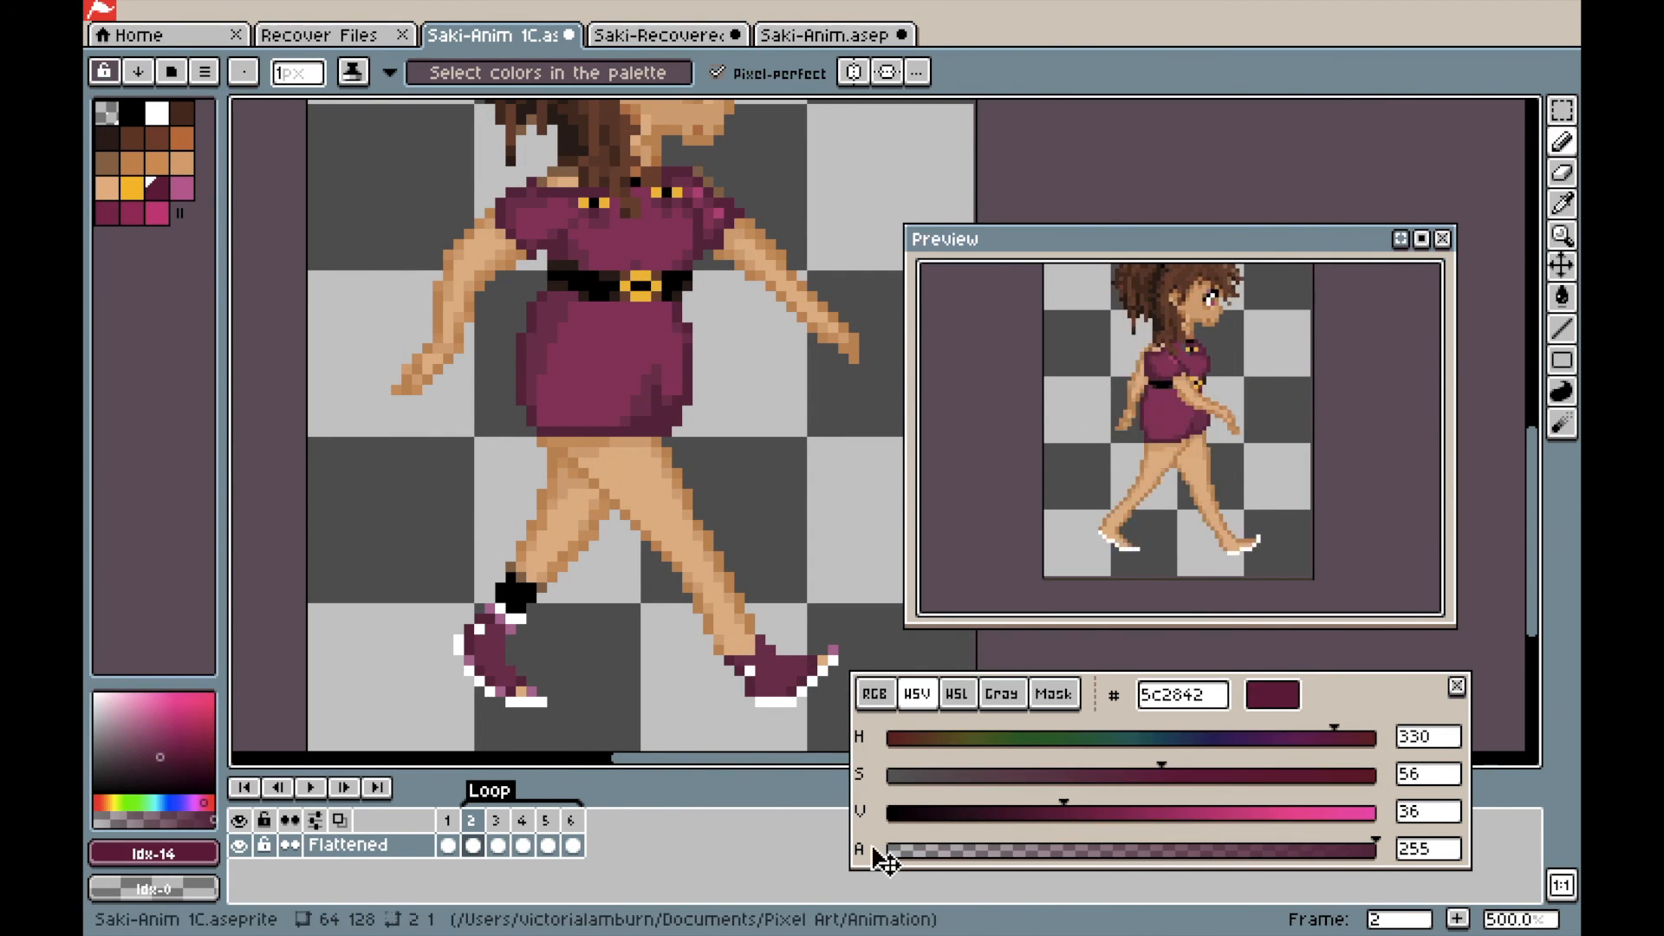
- Add a lighter maroon pixel to frame 2's back shoe and a tan pixel to the front shoe's sole
{"action": "left_click", "coordinate": [132, 212]}
{"action": "left_click", "coordinate": [512, 669]}
{"action": "left_click", "coordinate": [182, 162]}
{"action": "left_click", "coordinate": [759, 702]}
- Draw a white cuff and black sock on frame 2's front ankle, with brown #896a4d accents on both socks
{"action": "left_click", "coordinate": [156, 112]}
{"action": "mouse_move", "coordinate": [718, 649]}
{"action": "left_mouse_down"}
{"action": "mouse_move", "coordinate": [741, 649]}
{"action": "mouse_move", "coordinate": [718, 619]}
{"action": "left_mouse_up"}
{"action": "left_click", "coordinate": [132, 113]}
{"action": "left_click", "coordinate": [107, 162]}
{"action": "left_click", "coordinate": [531, 587]}
{"action": "left_click", "coordinate": [709, 619]}
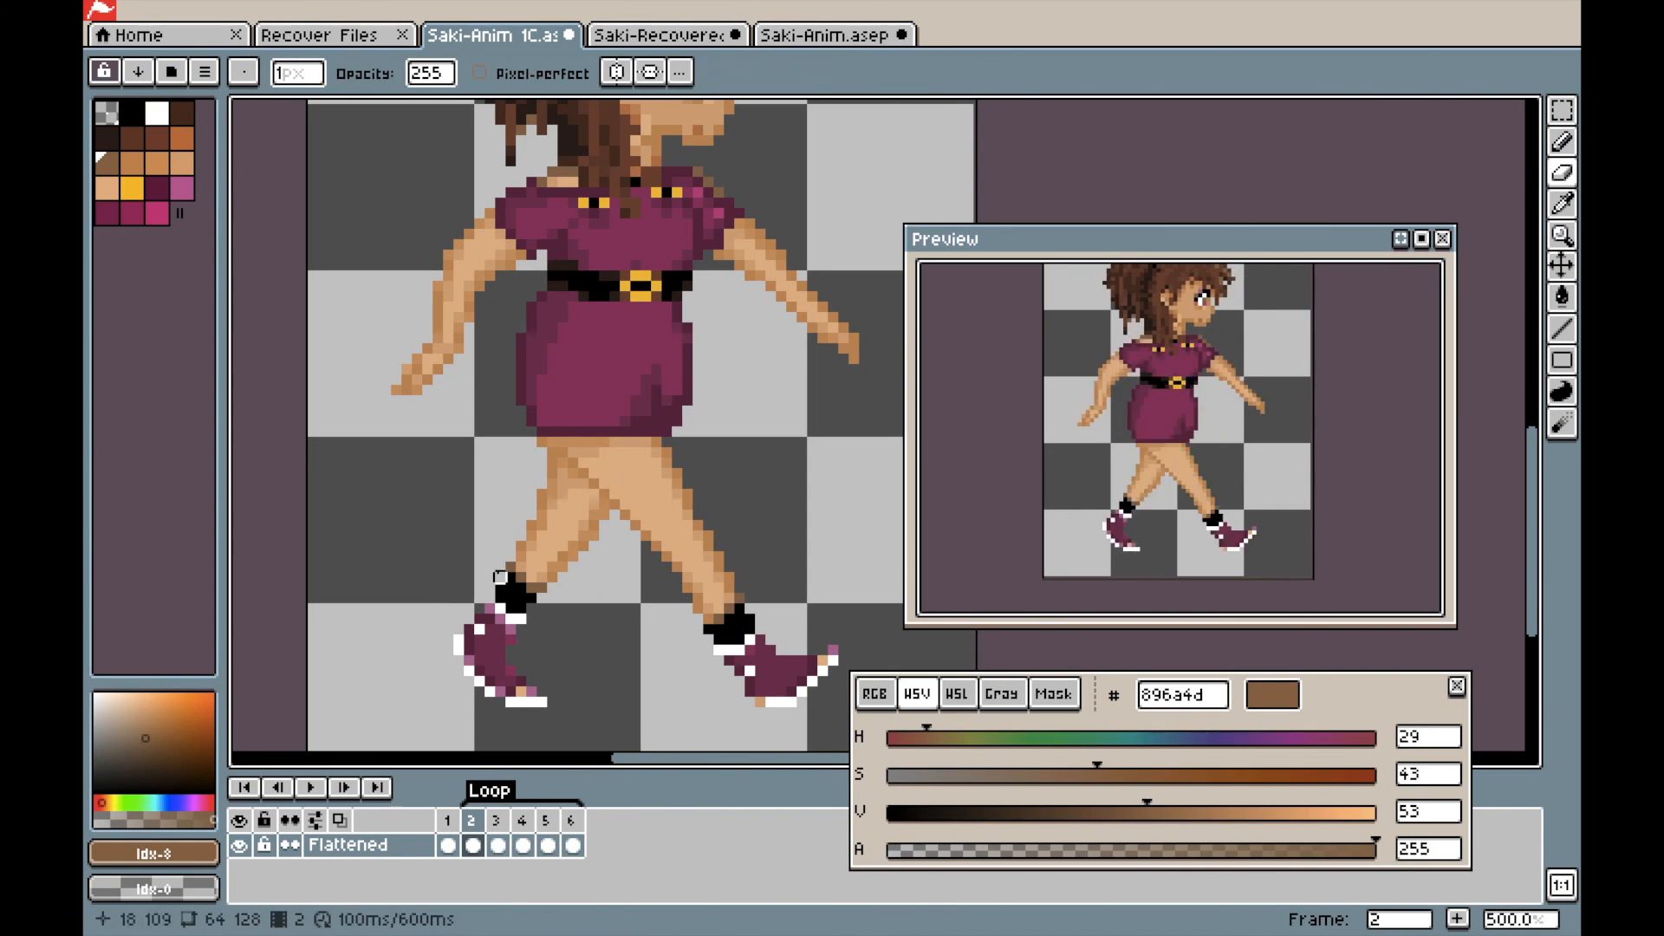
- Stop the preview and refine frame 2's shoes with mauve pixels on the back heel and front sole and a white back toe tip
{"action": "left_click", "coordinate": [157, 189]}
{"action": "key", "text": "ctrl+z"}
{"action": "left_click", "coordinate": [1422, 238]}
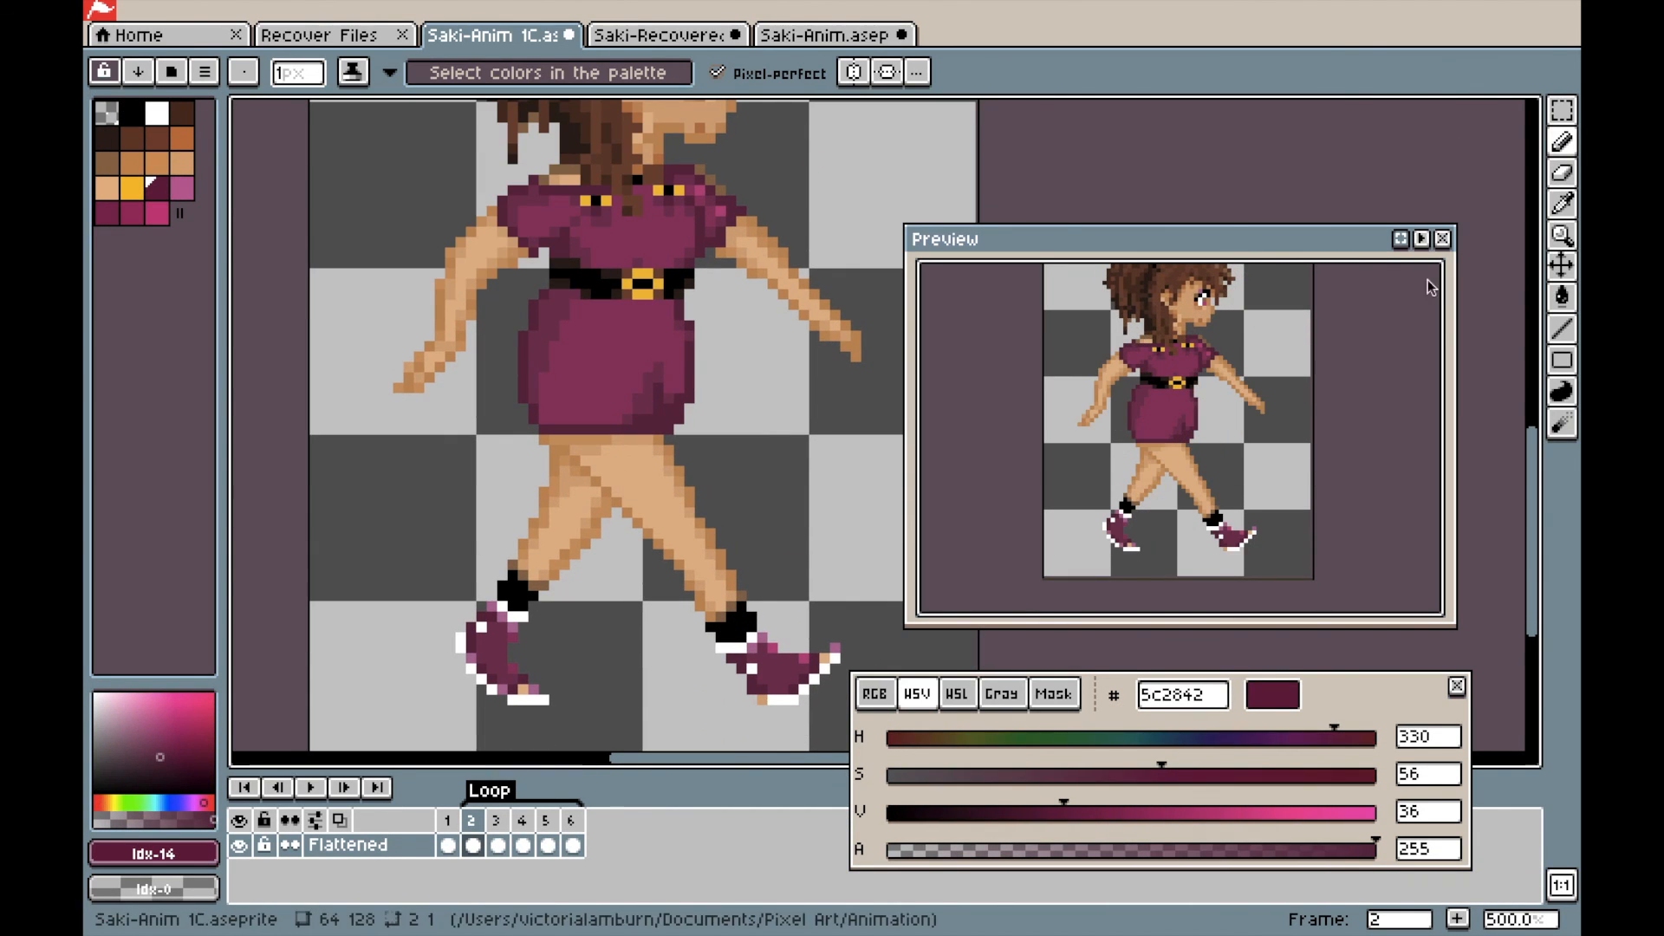
{"action": "left_click", "coordinate": [495, 609], "text": "alt"}
{"action": "left_click", "coordinate": [460, 639]}
{"action": "left_click", "coordinate": [760, 702]}
{"action": "left_click", "coordinate": [157, 113]}
{"action": "left_click", "coordinate": [536, 692]}
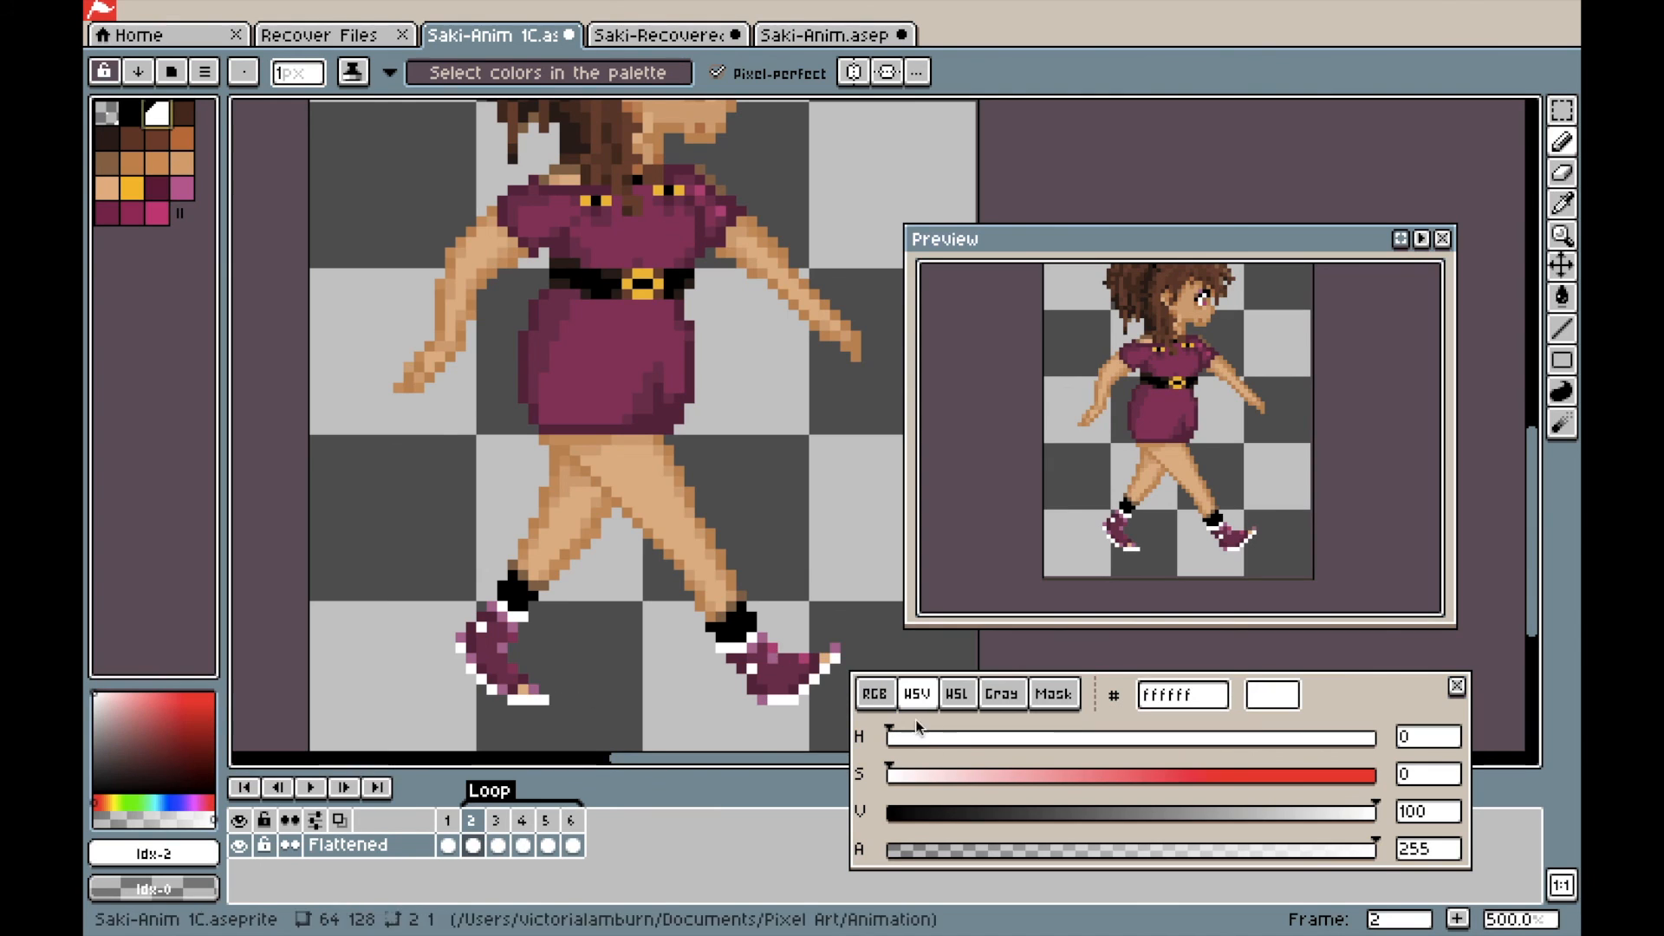
- Outline and fill the back foot's shoe in maroon #733453 on frame 3
{"action": "left_click", "coordinate": [539, 247], "text": "alt"}
{"action": "key", "text": "Right"}
{"action": "left_click", "coordinate": [543, 347], "text": "alt"}
{"action": "left_click_drag", "start_coordinate": [511, 624], "coordinate": [472, 617]}
{"action": "key", "text": "g"}
{"action": "left_click", "coordinate": [491, 661]}
{"action": "key", "text": "b"}
- Block in frame 3's front shoe in maroon #733453 with white ankle details, and sample #5c2842 as the shading colour
{"action": "left_click_drag", "start_coordinate": [647, 648], "coordinate": [691, 681]}
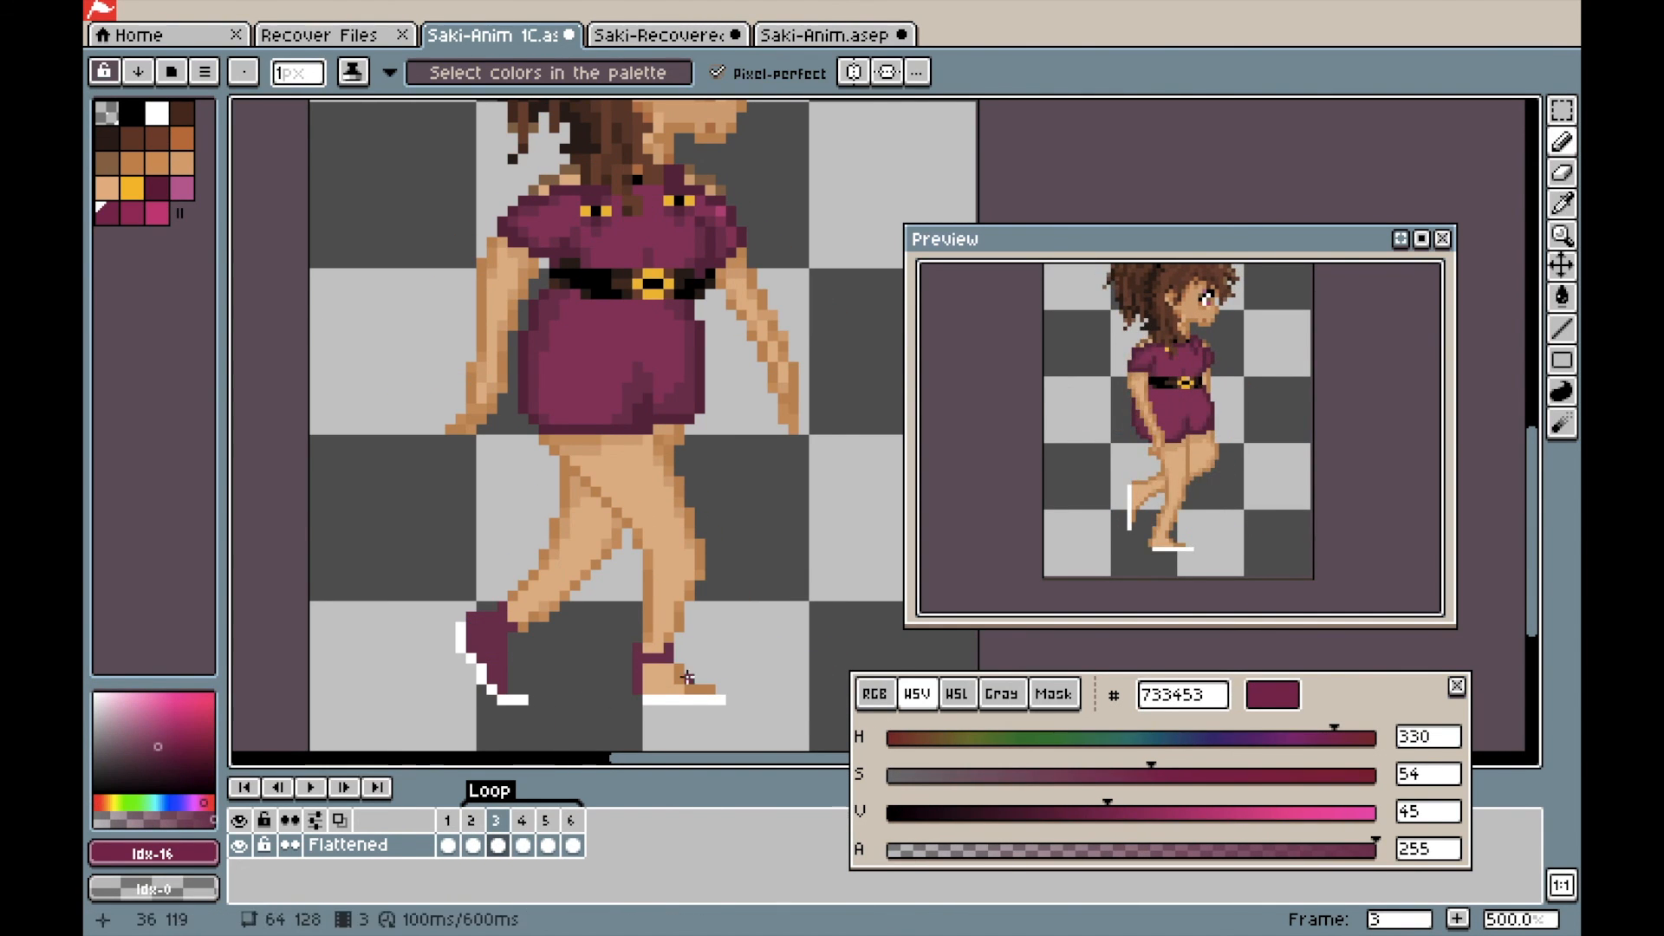
{"action": "key", "text": "g"}
{"action": "left_click", "coordinate": [658, 679]}
{"action": "key", "text": "b"}
{"action": "left_click", "coordinate": [157, 112]}
{"action": "left_click", "coordinate": [653, 642]}
{"action": "key", "text": "Right"}
{"action": "key", "text": "Left"}
{"action": "left_click", "coordinate": [619, 713], "text": "alt"}
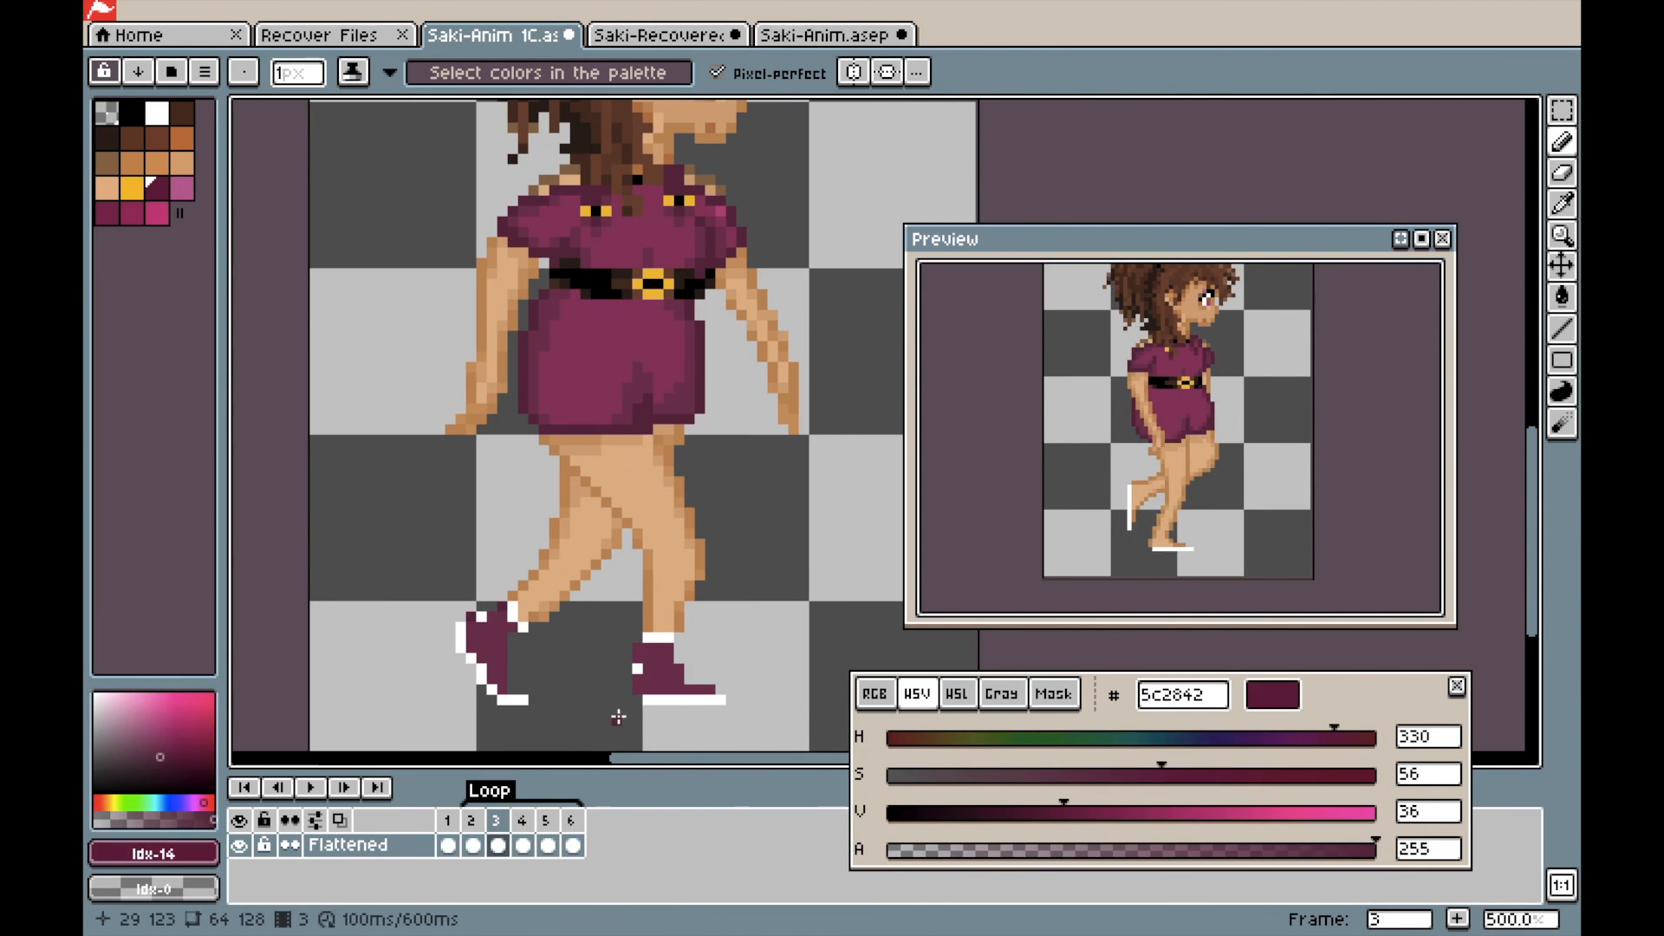
- Outline and fill both shoes on frame 4 in maroon #733453
{"action": "left_click", "coordinate": [538, 639], "text": "alt"}
{"action": "key", "text": "Right"}
{"action": "mouse_move", "coordinate": [565, 535]}
{"action": "left_mouse_down"}
{"action": "mouse_move", "coordinate": [533, 535]}
{"action": "mouse_move", "coordinate": [533, 627]}
{"action": "left_mouse_up"}
{"action": "left_click_drag", "start_coordinate": [585, 524], "coordinate": [576, 525]}
{"action": "left_click_drag", "start_coordinate": [629, 648], "coordinate": [575, 692]}
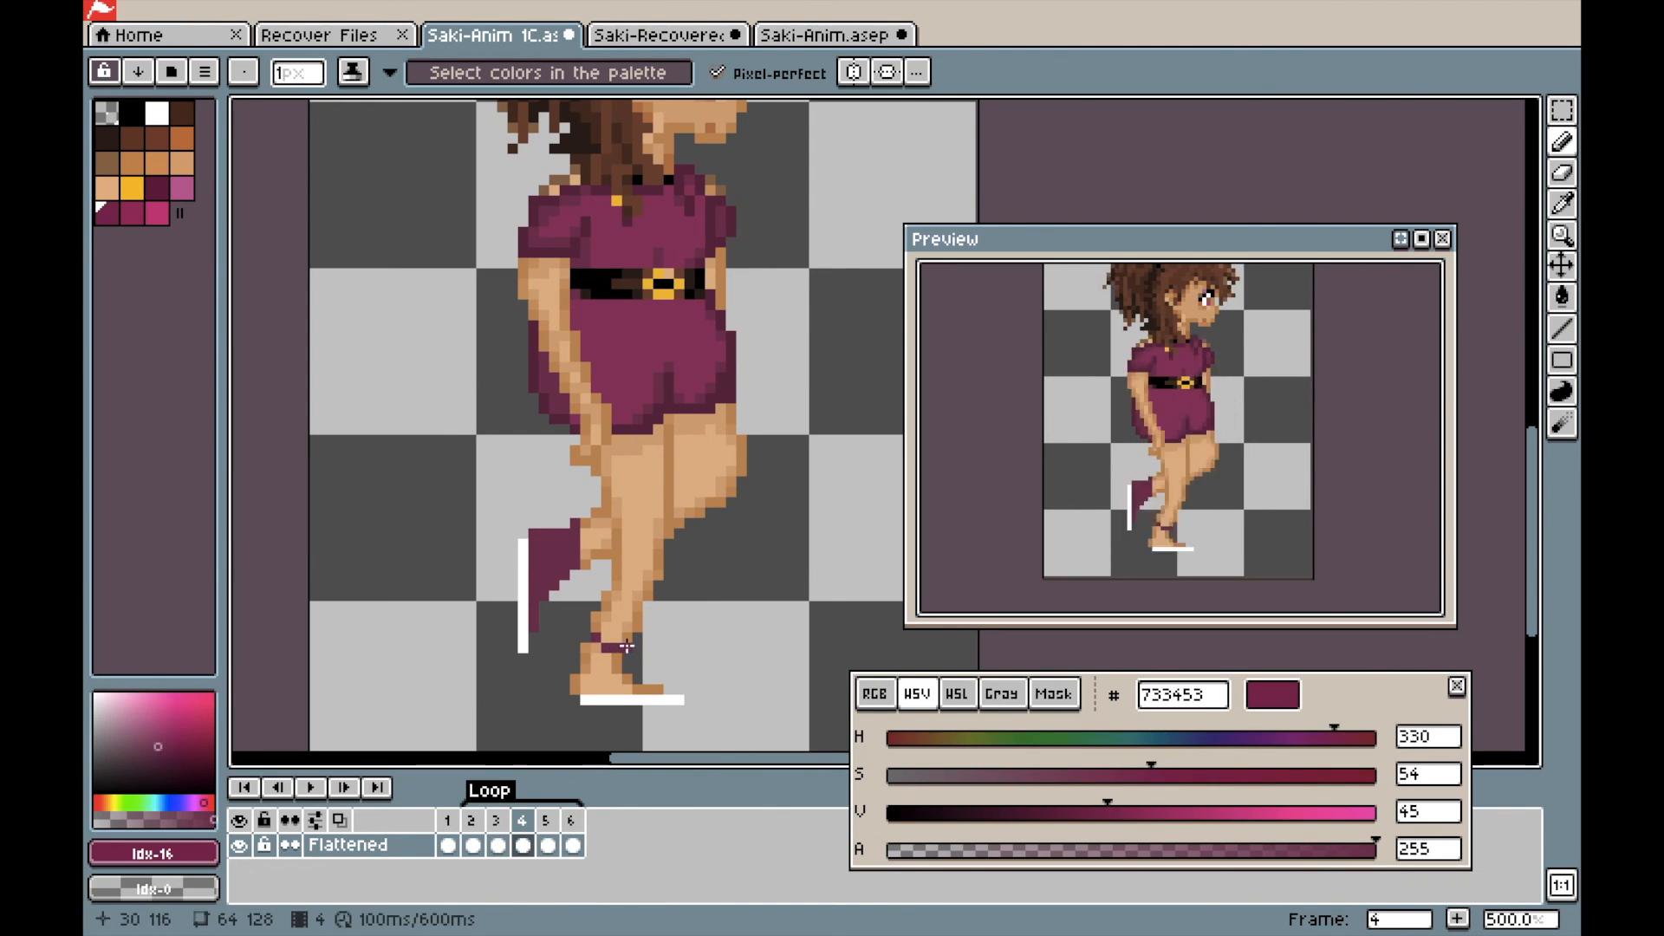
{"action": "key", "text": "g"}
{"action": "left_click", "coordinate": [610, 661]}
- Outline and fill both shoes on frame 5 in maroon #733453, including the toe of the back shoe
{"action": "key", "text": "Right"}
{"action": "key", "text": "b"}
{"action": "left_click_drag", "start_coordinate": [482, 664], "coordinate": [533, 691]}
{"action": "key", "text": "g"}
{"action": "left_click", "coordinate": [518, 660]}
{"action": "key", "text": "b"}
{"action": "left_click_drag", "start_coordinate": [681, 637], "coordinate": [742, 700]}
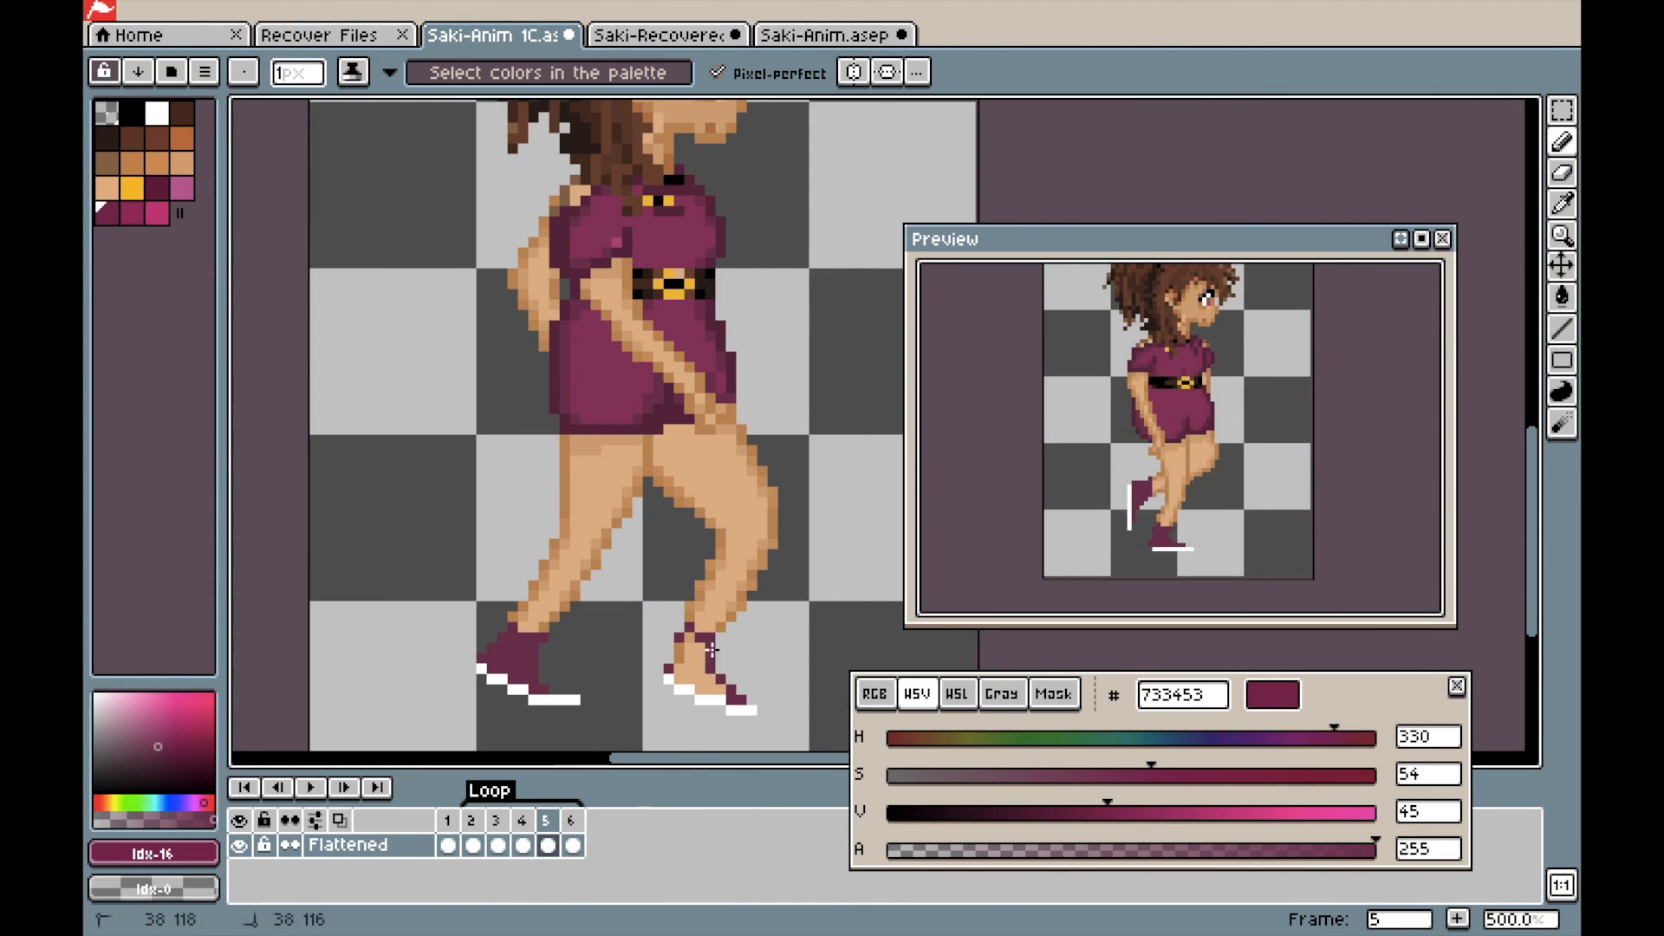
{"action": "key", "text": "g"}
{"action": "left_click", "coordinate": [694, 674]}
{"action": "key", "text": "b"}
{"action": "left_click_drag", "start_coordinate": [554, 689], "coordinate": [564, 689]}
- Outline and fill the back foot's shoe on frame 6 in maroon #733453
{"action": "key", "text": "Left"}
{"action": "key", "text": "e"}
{"action": "key", "text": "Left"}
{"action": "key", "text": "b"}
{"action": "key", "text": "Right"}
{"action": "key", "text": "Right"}
{"action": "key", "text": "Right"}
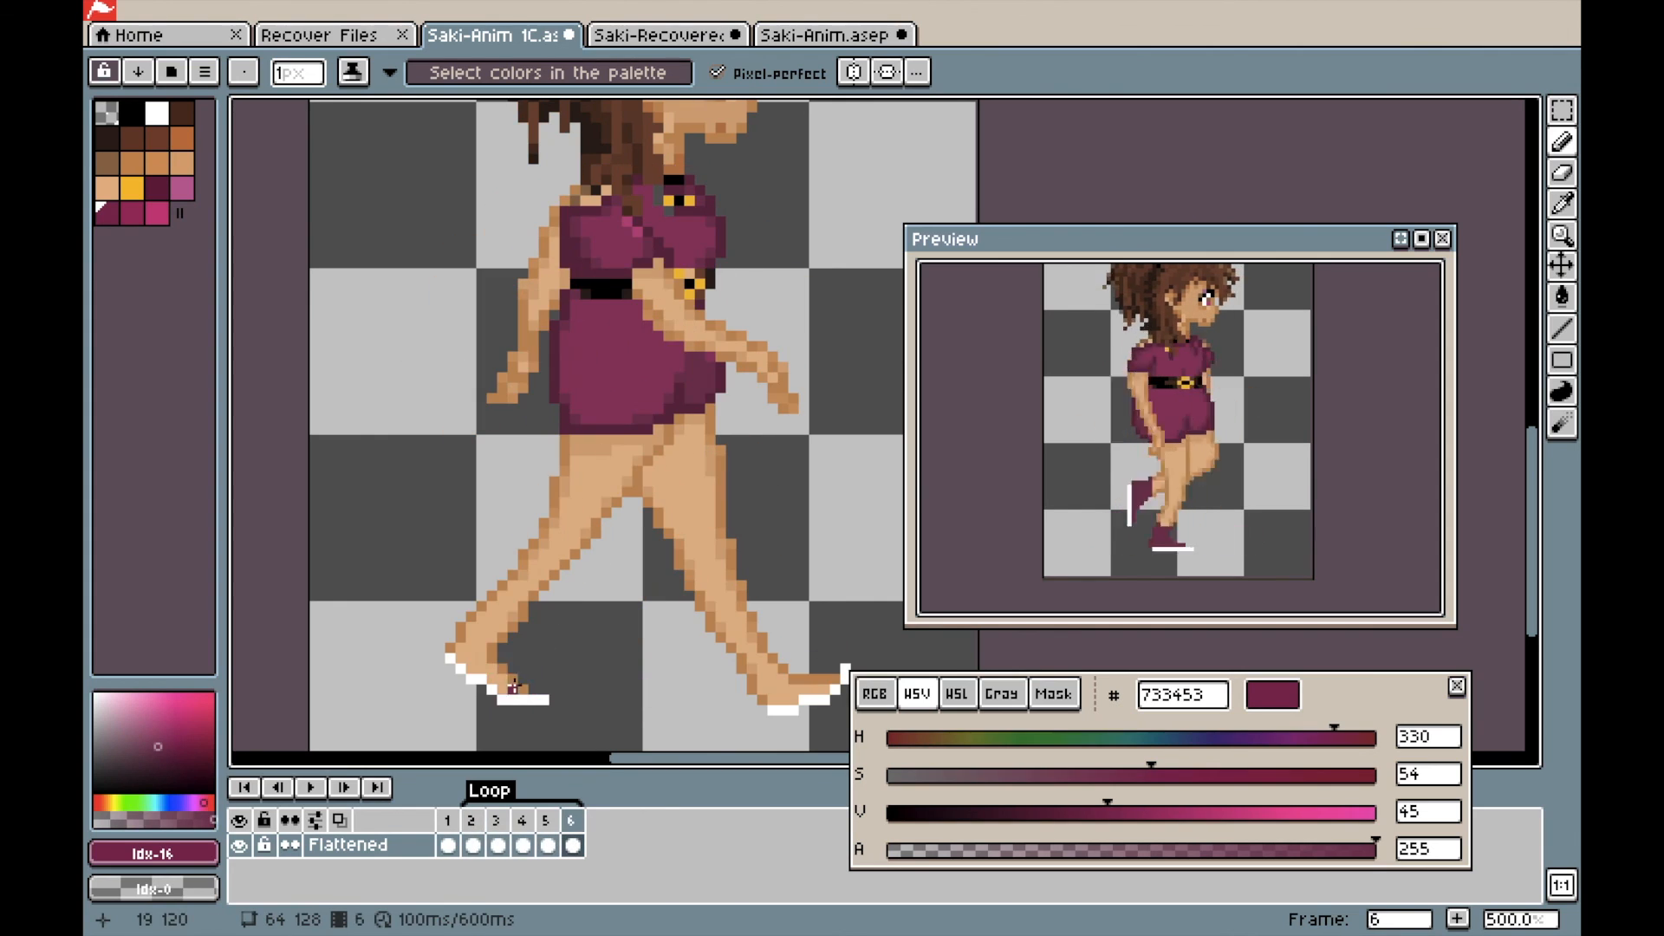
{"action": "left_click_drag", "start_coordinate": [515, 614], "coordinate": [457, 639]}
{"action": "key", "text": "g"}
{"action": "left_click", "coordinate": [485, 650]}
{"action": "key", "text": "b"}
- Add white ankle details to the shoes on frames 4, 5 and 6
{"action": "key", "text": "Left"}
{"action": "key", "text": "Left"}
{"action": "left_click", "coordinate": [676, 697], "text": "alt"}
{"action": "left_click", "coordinate": [555, 536]}
{"action": "left_click", "coordinate": [585, 669]}
{"action": "key", "text": "Right"}
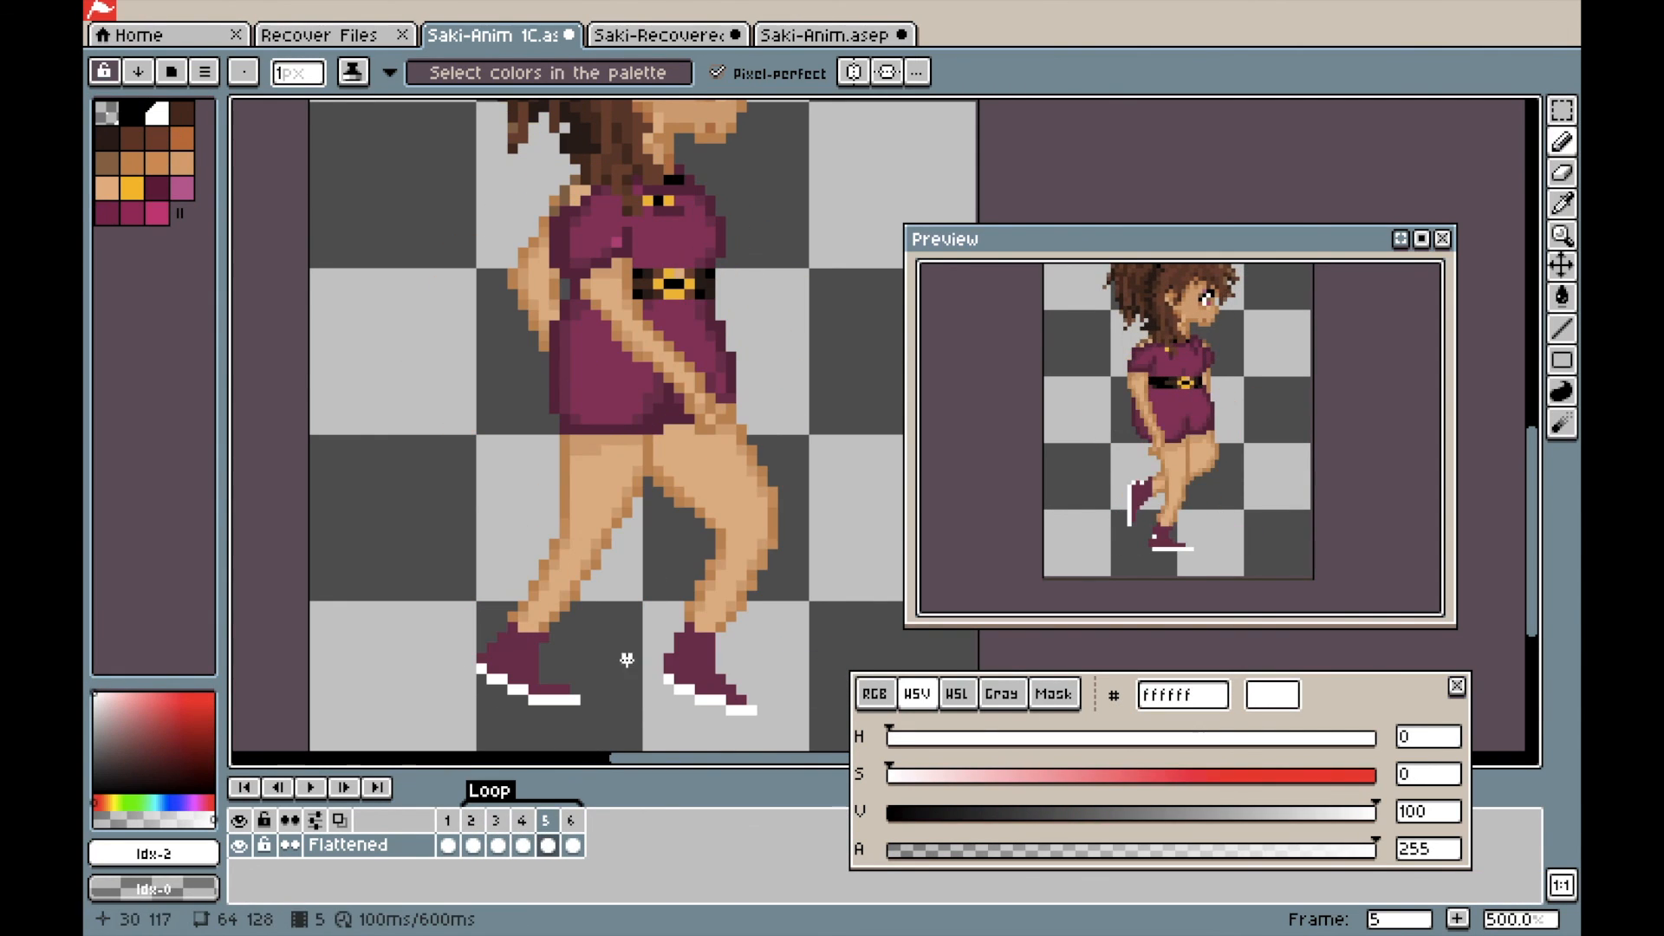
{"action": "left_click", "coordinate": [679, 655]}
{"action": "key", "text": "Right"}
{"action": "left_click", "coordinate": [470, 638]}
- Outline and fill frame 6's front shoe in maroon #733453, and undo the last pencil stroke
{"action": "left_click", "coordinate": [486, 650], "text": "alt"}
{"action": "left_click_drag", "start_coordinate": [752, 691], "coordinate": [835, 679]}
{"action": "key", "text": "g"}
{"action": "left_click", "coordinate": [771, 689]}
{"action": "key", "text": "b"}
{"action": "key", "text": "ctrl+z"}
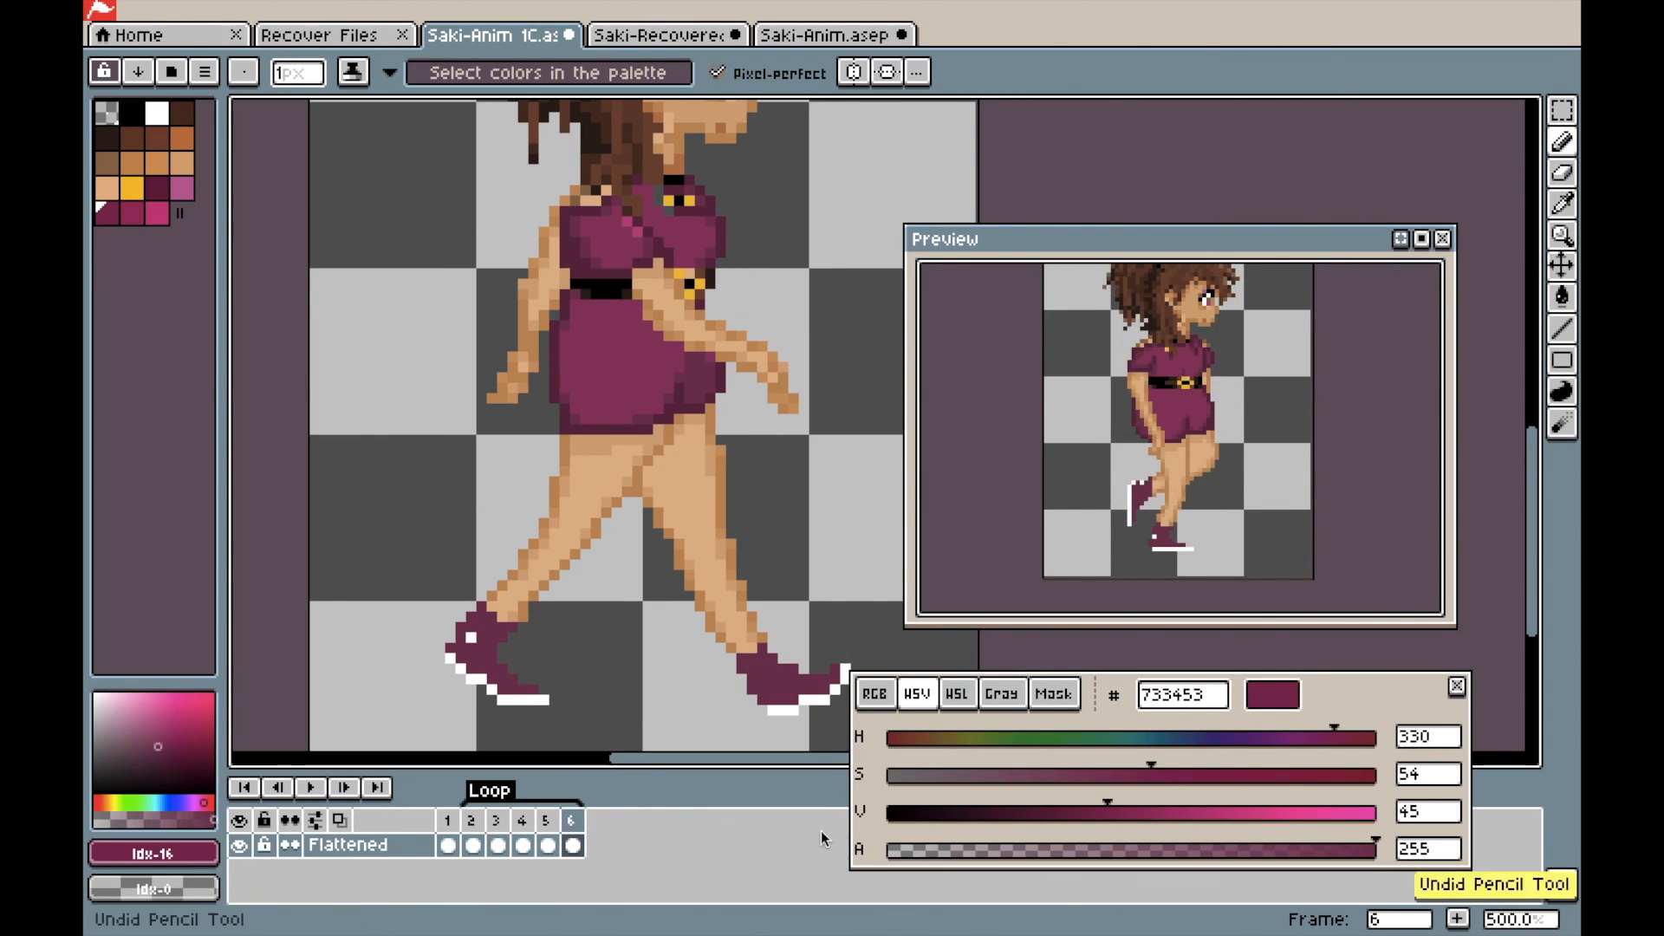
- Add mauve #ad6c97 highlight pixels to both shoes on frames 3 to 6
{"action": "key", "text": "Right"}
{"action": "key", "text": "Right"}
{"action": "key", "text": "Right"}
{"action": "left_click", "coordinate": [659, 647], "text": "alt"}
{"action": "left_click", "coordinate": [470, 648]}
{"action": "key", "text": "Right"}
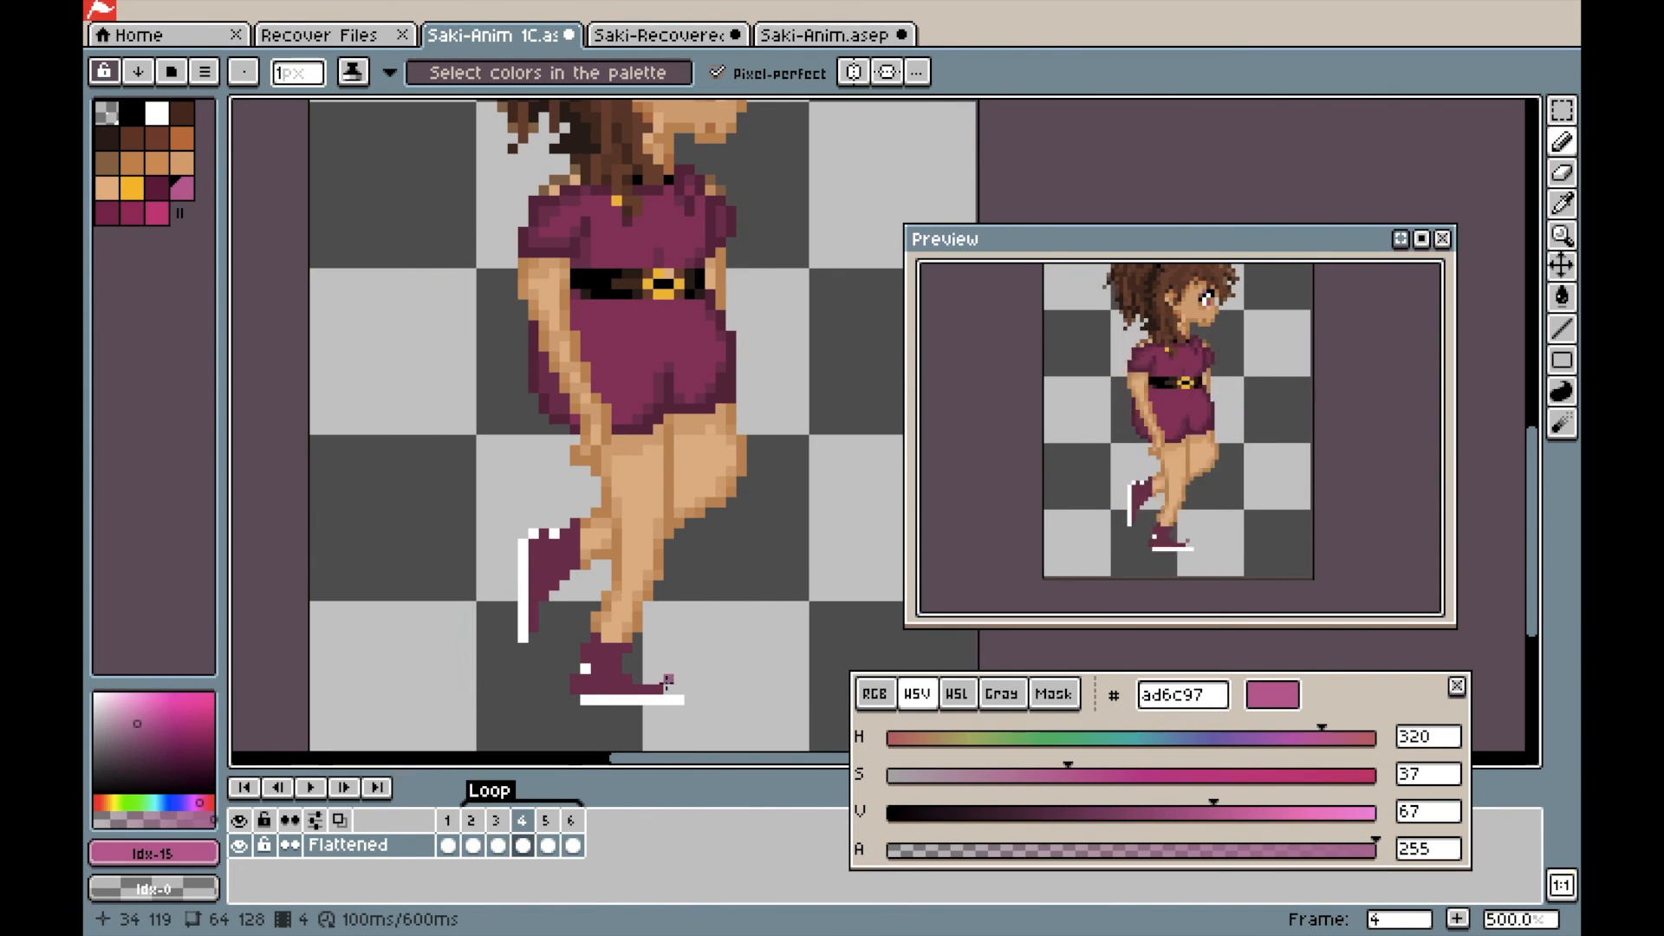
{"action": "key", "text": "Right"}
{"action": "key", "text": "Left"}
{"action": "key", "text": "Right"}
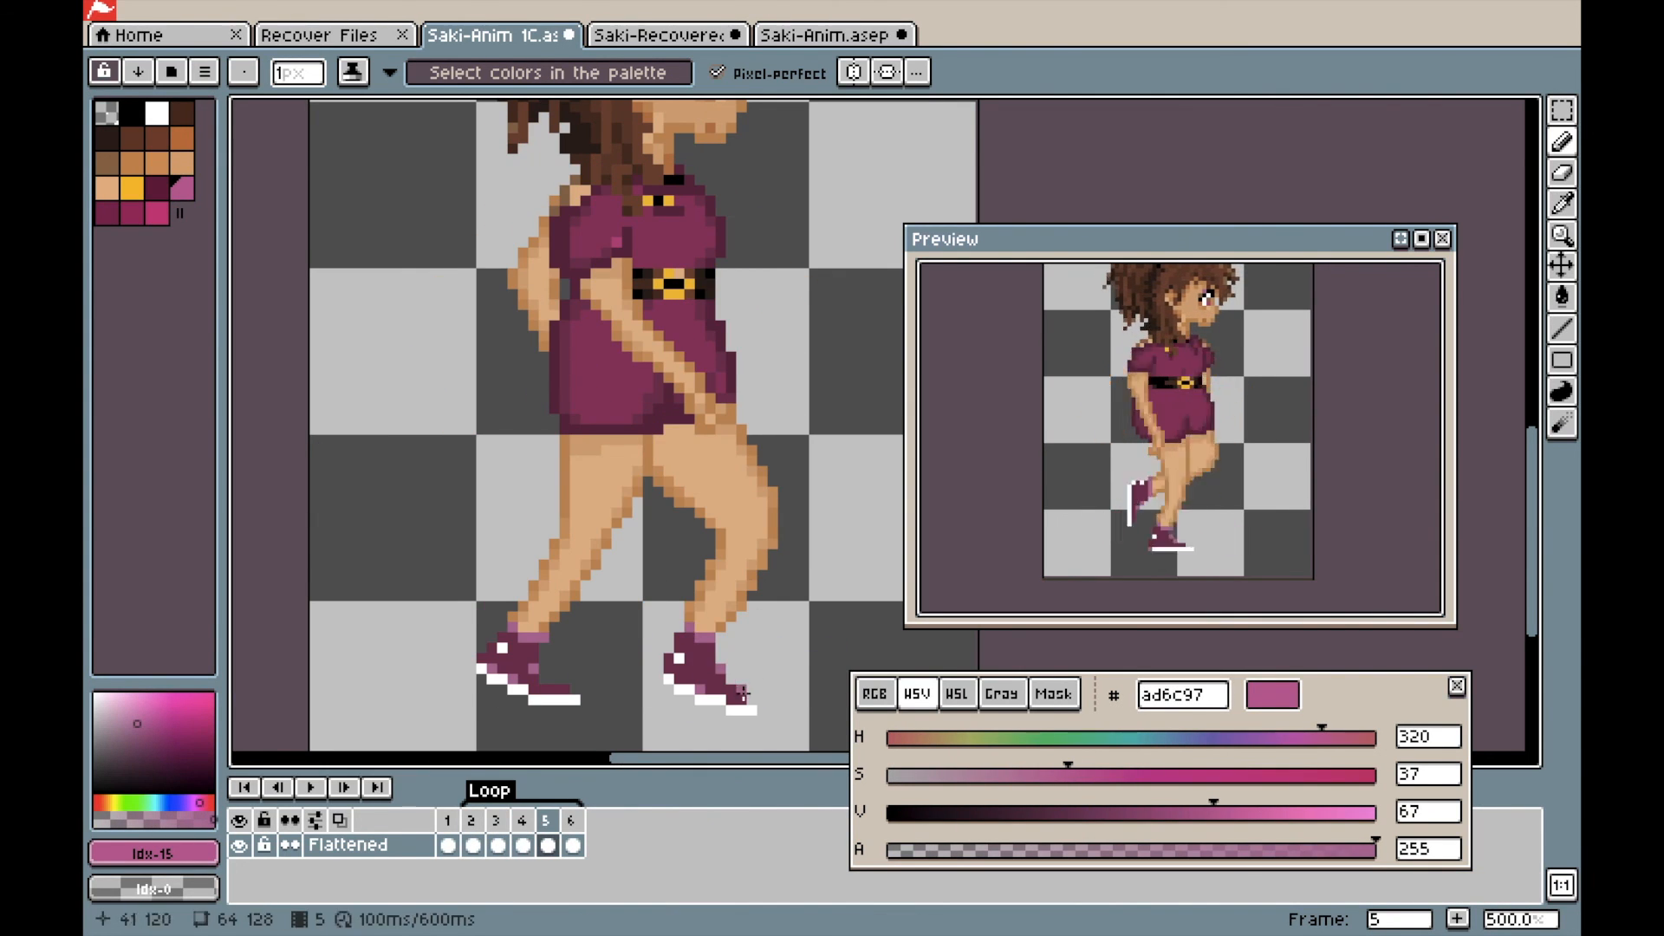
{"action": "key", "text": "Right"}
- Shade the maroon shoes across the frames with dark #5c2842 and brighter #8a3861
{"action": "key", "text": "["}
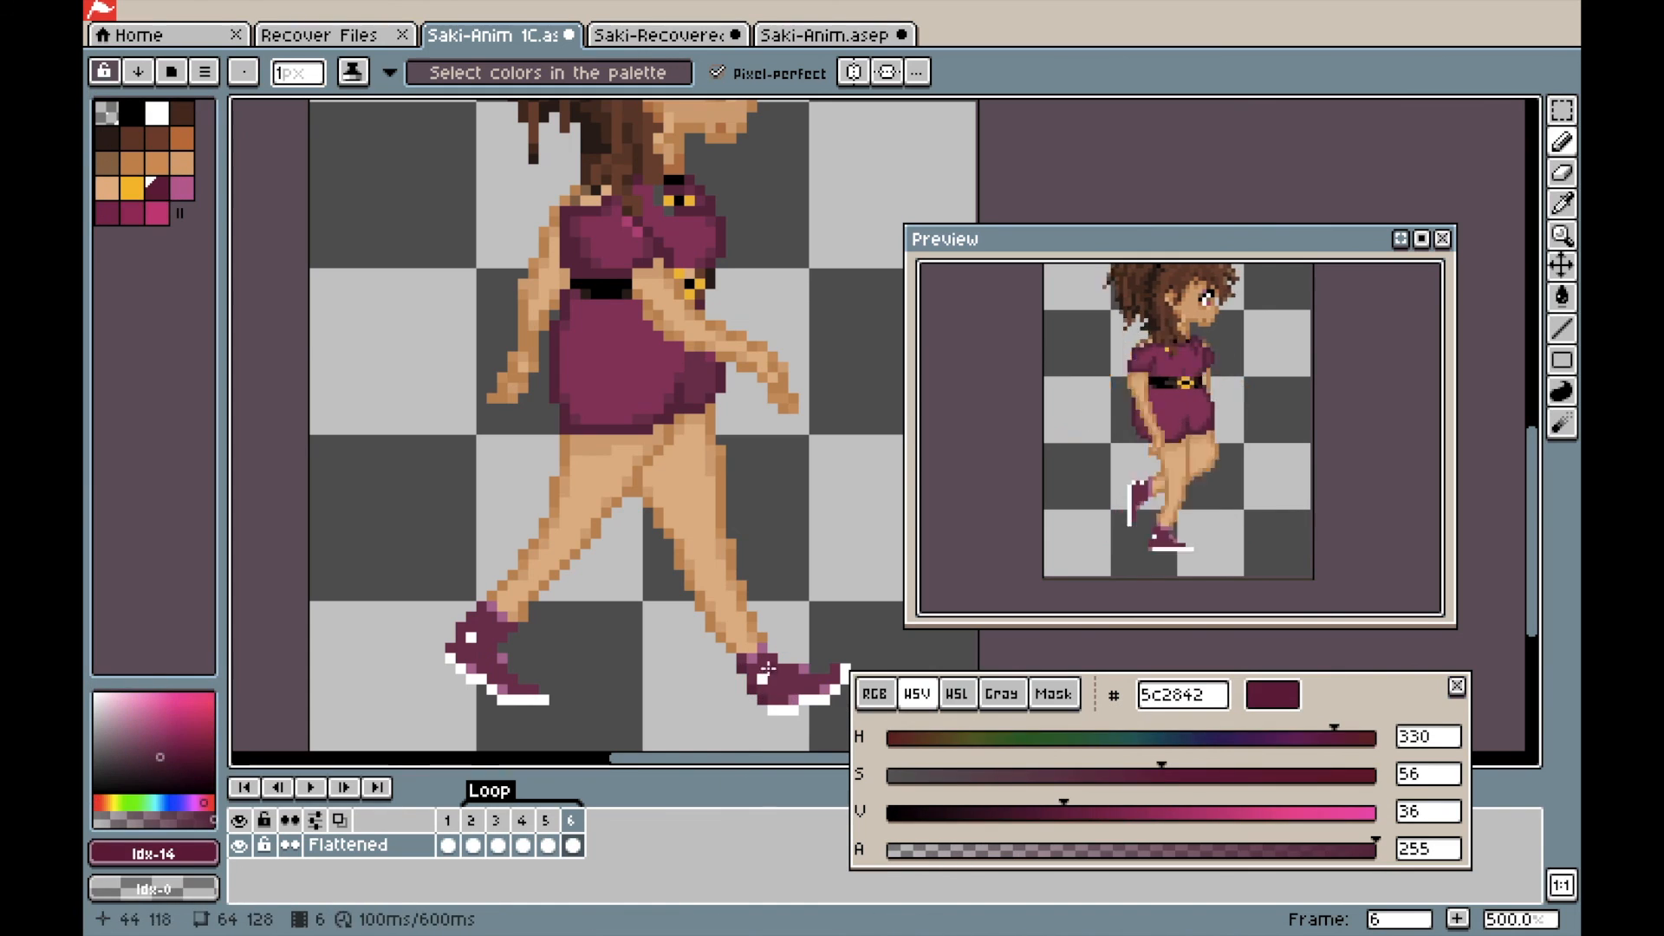
{"action": "key", "text": "Left"}
{"action": "key", "text": "Left"}
{"action": "key", "text": "]"}
{"action": "key", "text": "]"}
{"action": "key", "text": "]"}
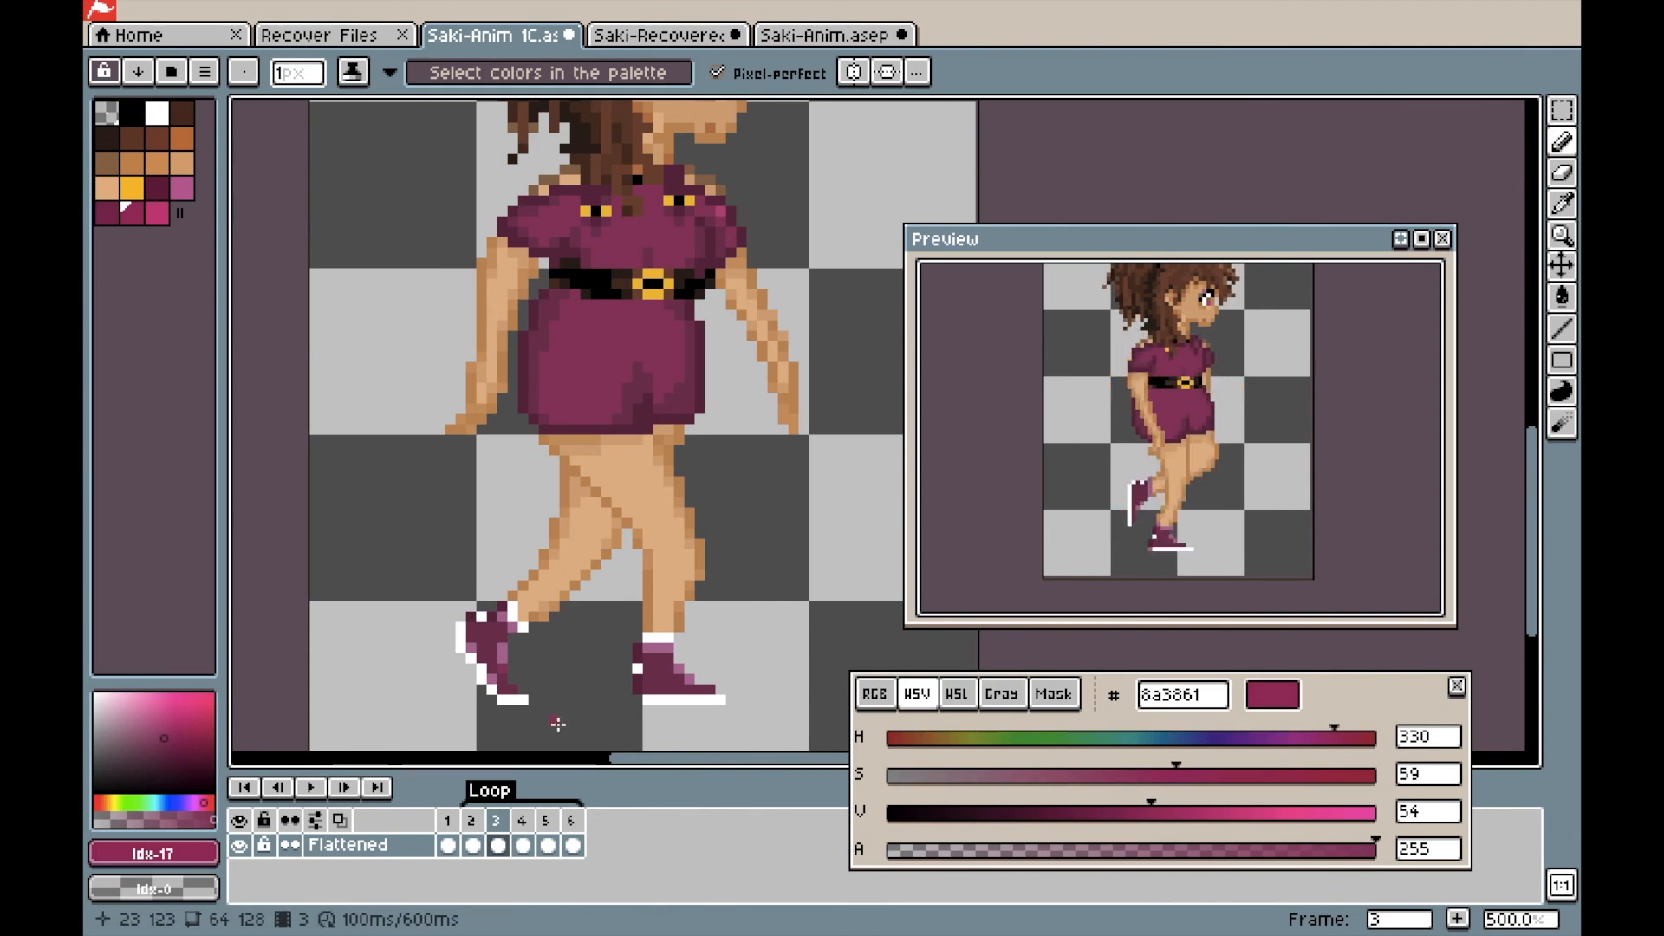
{"action": "key", "text": "Right"}
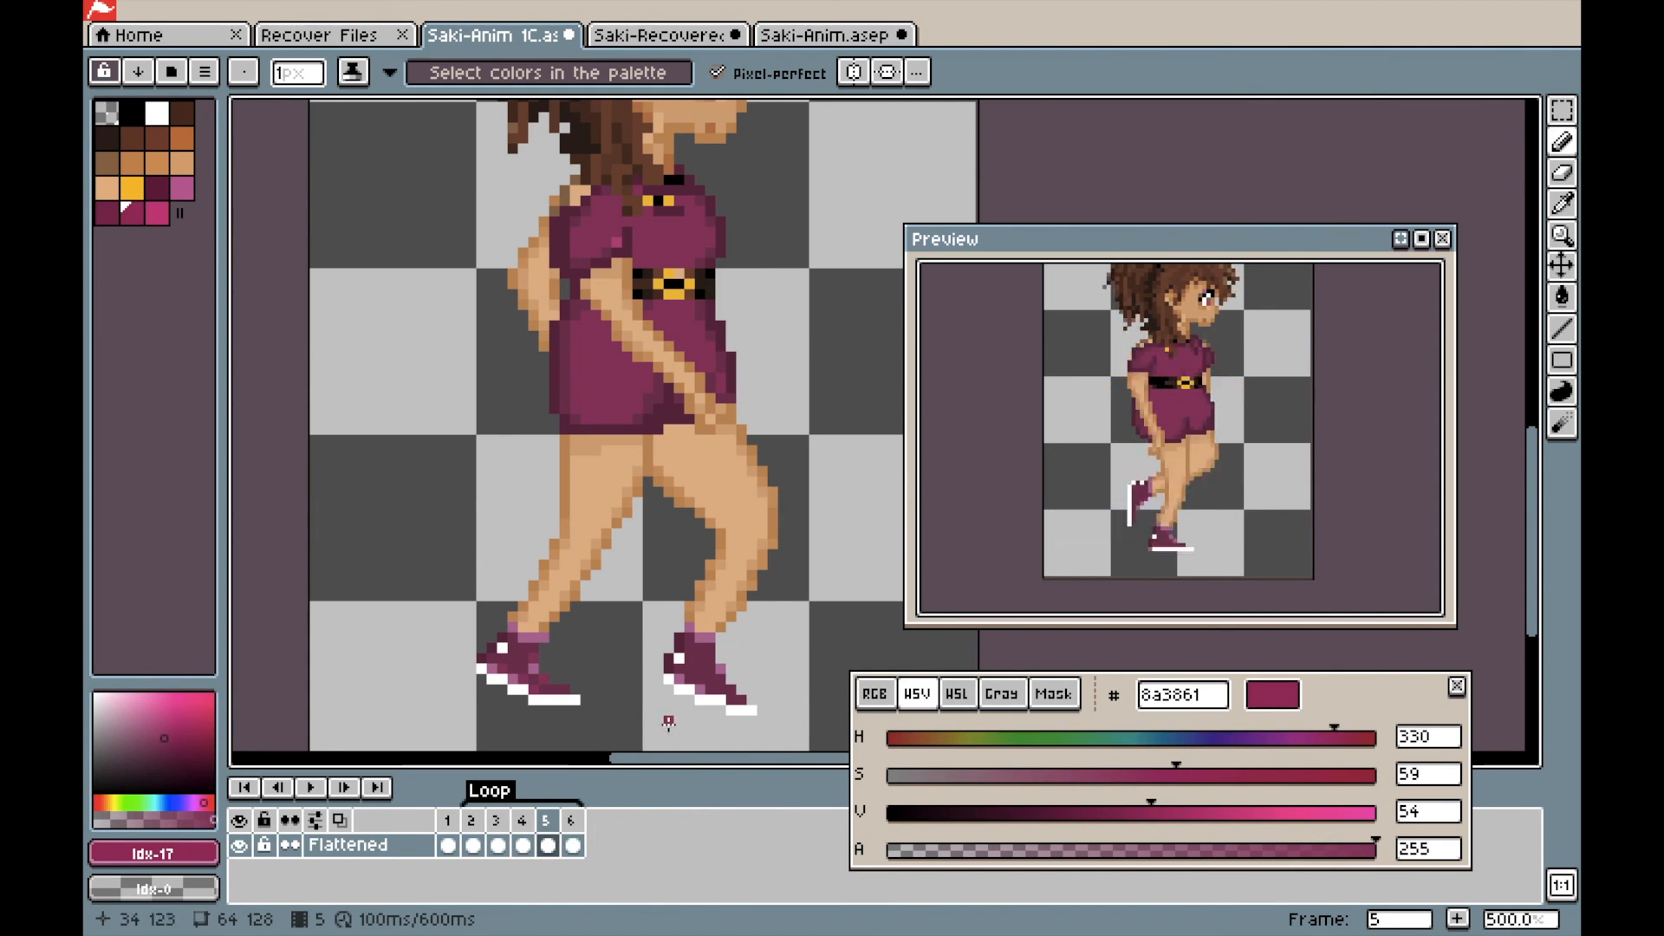
- Touch up the shoe toes and soles on frames 5 and 6 with colours sampled from the shoes
{"action": "left_click", "coordinate": [733, 686], "text": "alt"}
{"action": "left_click", "coordinate": [574, 694], "text": "alt"}
{"action": "left_click", "coordinate": [749, 704], "text": "alt"}
{"action": "key", "text": "Right"}
{"action": "key", "text": "Right"}
{"action": "key", "text": "Left"}
{"action": "left_click", "coordinate": [824, 676], "text": "alt"}
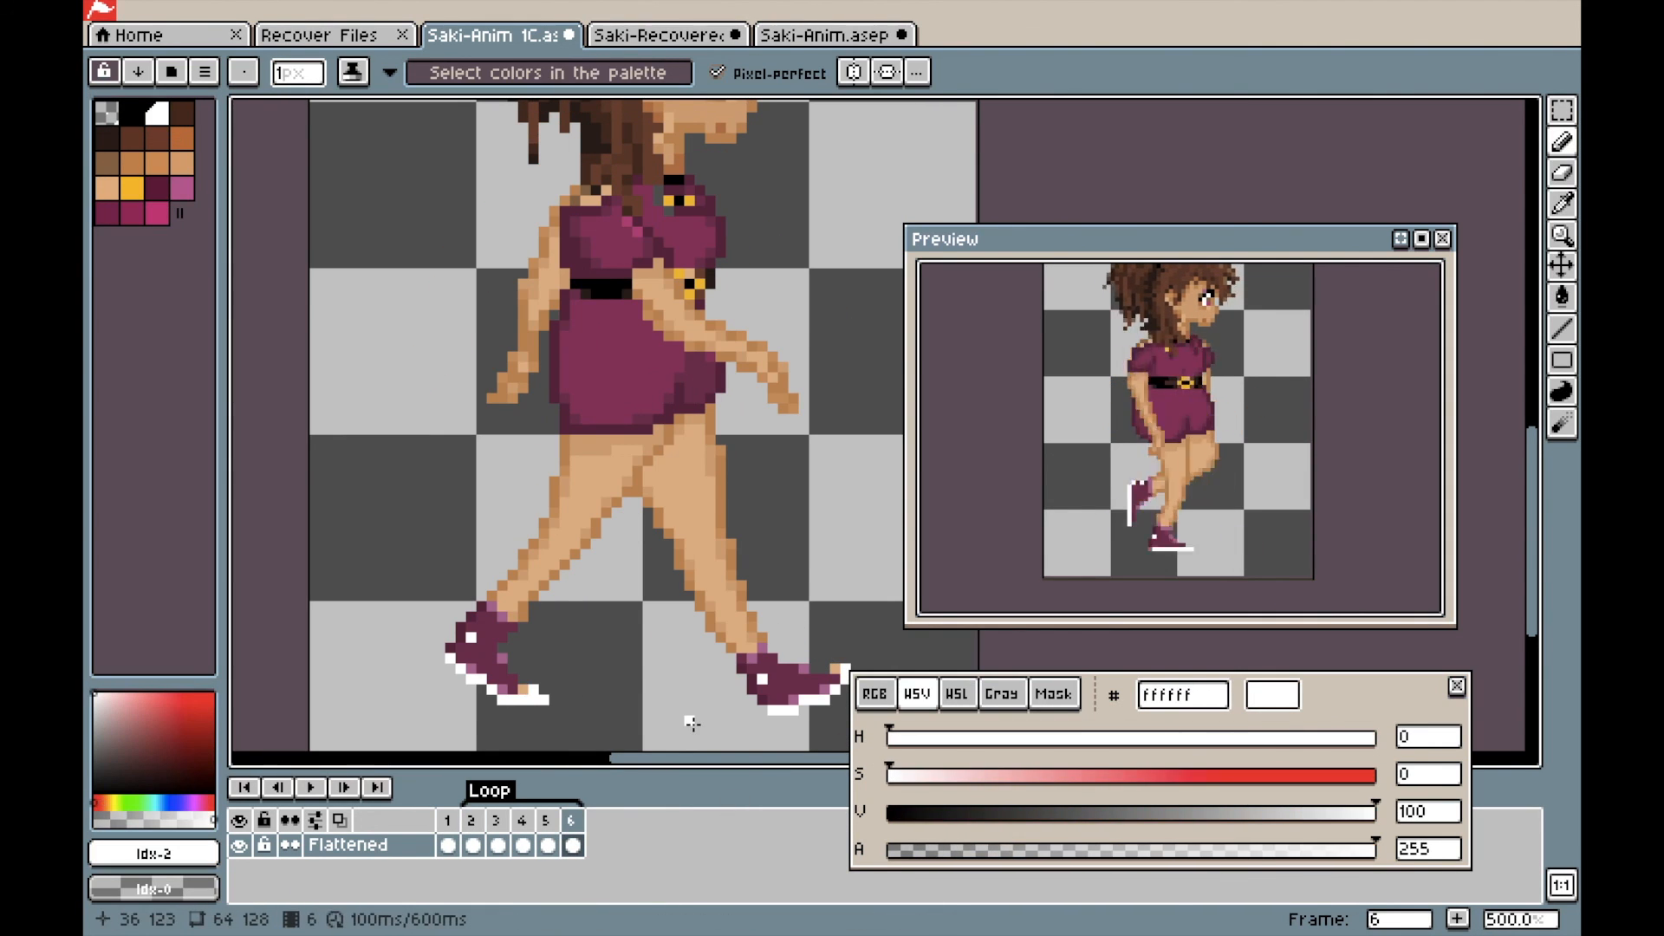
- Add tan #deb58c toe pixels to the shoes on the earlier frames, including frame 4's raised back shoe
{"action": "key", "text": "Left"}
{"action": "left_click", "coordinate": [586, 694], "text": "alt"}
{"action": "left_click", "coordinate": [585, 693], "text": "alt"}
{"action": "key", "text": "Left"}
{"action": "left_click", "coordinate": [658, 690], "text": "alt"}
{"action": "left_click", "coordinate": [533, 626]}
{"action": "key", "text": "Left"}
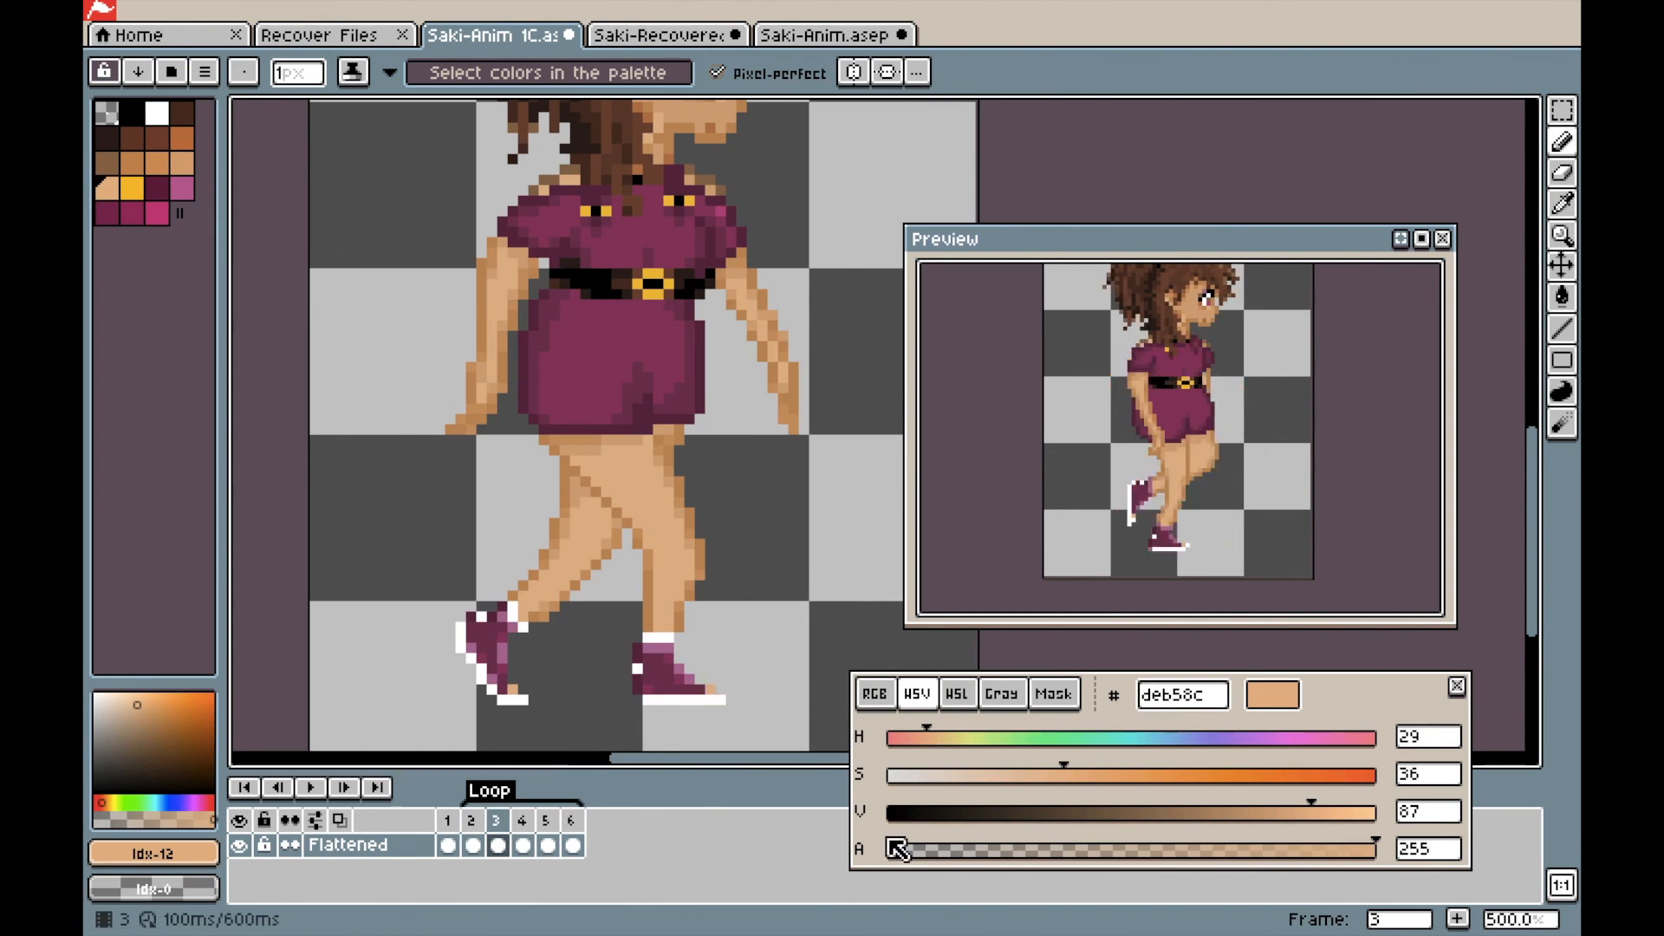
- Touch up the shoe toes on frames 3 to 6 with mauve #ad6c97
{"action": "left_click", "coordinate": [182, 189]}
{"action": "key", "text": "Right"}
{"action": "key", "text": "Right"}
{"action": "key", "text": "Right"}
{"action": "left_click", "coordinate": [822, 682], "text": "alt"}
{"action": "key", "text": "Left"}
{"action": "key", "text": "Left"}
{"action": "key", "text": "Left"}
- Draw white sock cuffs on both ankles of frame 4 and the front ankle of frame 5, and pick mauve again
{"action": "left_click", "coordinate": [156, 112]}
{"action": "key", "text": "Right"}
{"action": "left_click_drag", "start_coordinate": [585, 523], "coordinate": [585, 566]}
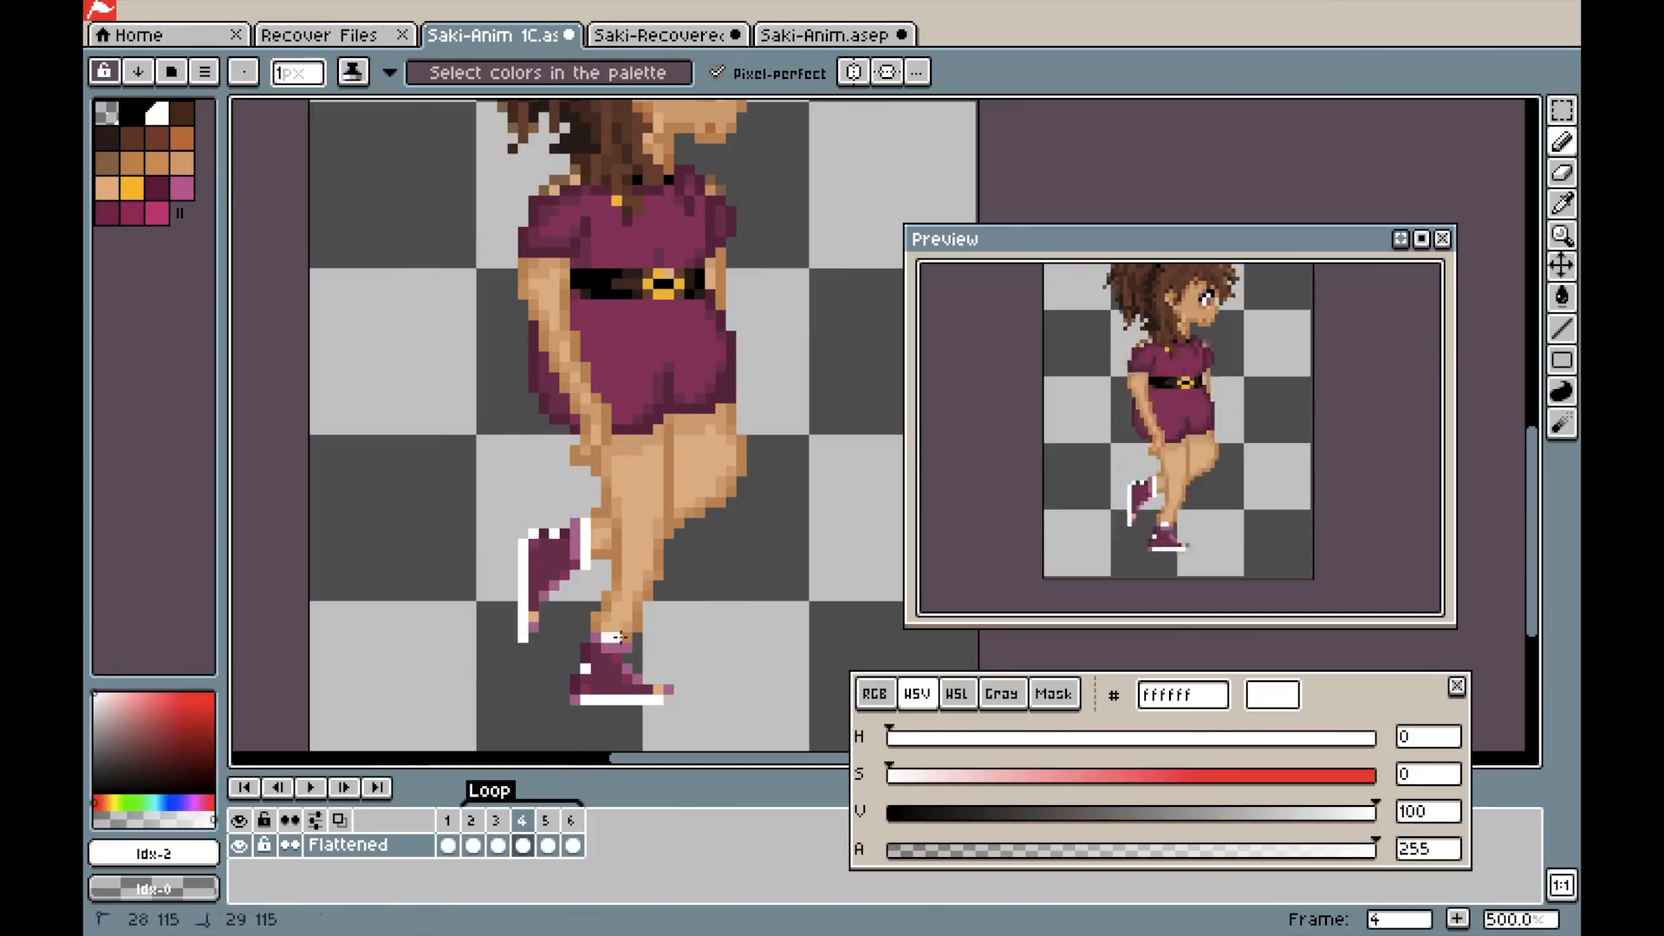
{"action": "left_click_drag", "start_coordinate": [596, 630], "coordinate": [626, 632]}
{"action": "key", "text": "Right"}
{"action": "left_click_drag", "start_coordinate": [689, 616], "coordinate": [720, 627]}
{"action": "left_click", "coordinate": [182, 188]}
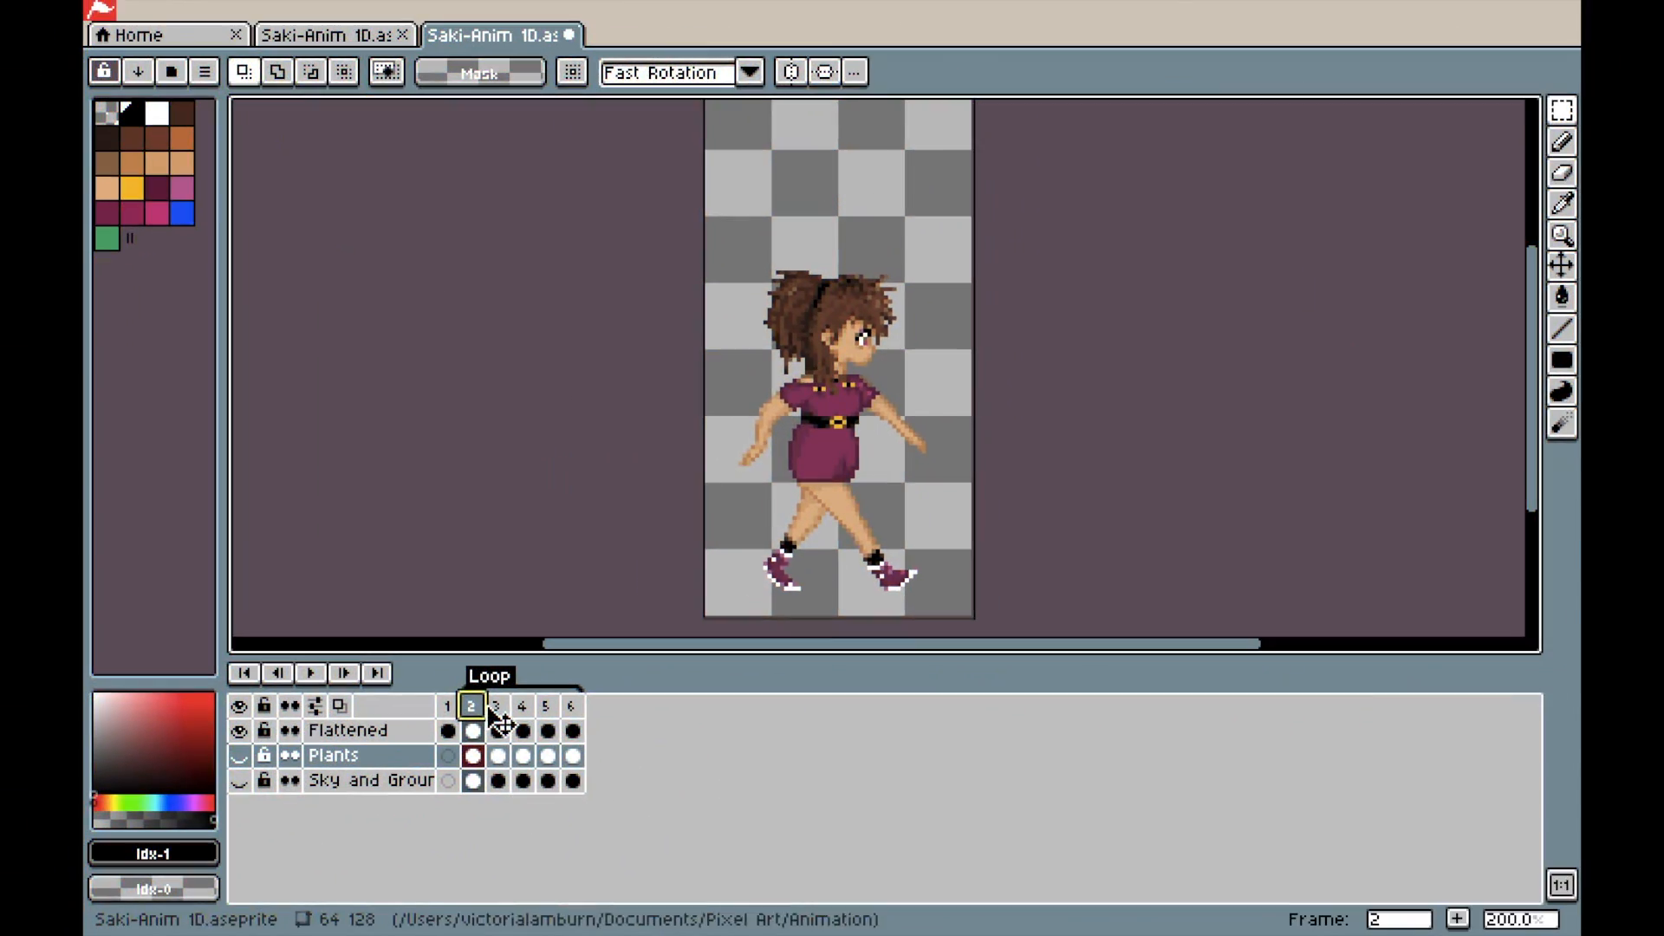
- Duplicate frames 3 to 6 on all layers at the end of the timeline
{"action": "left_click", "coordinate": [497, 706]}
{"action": "left_click_drag", "start_coordinate": [505, 718], "coordinate": [572, 709]}
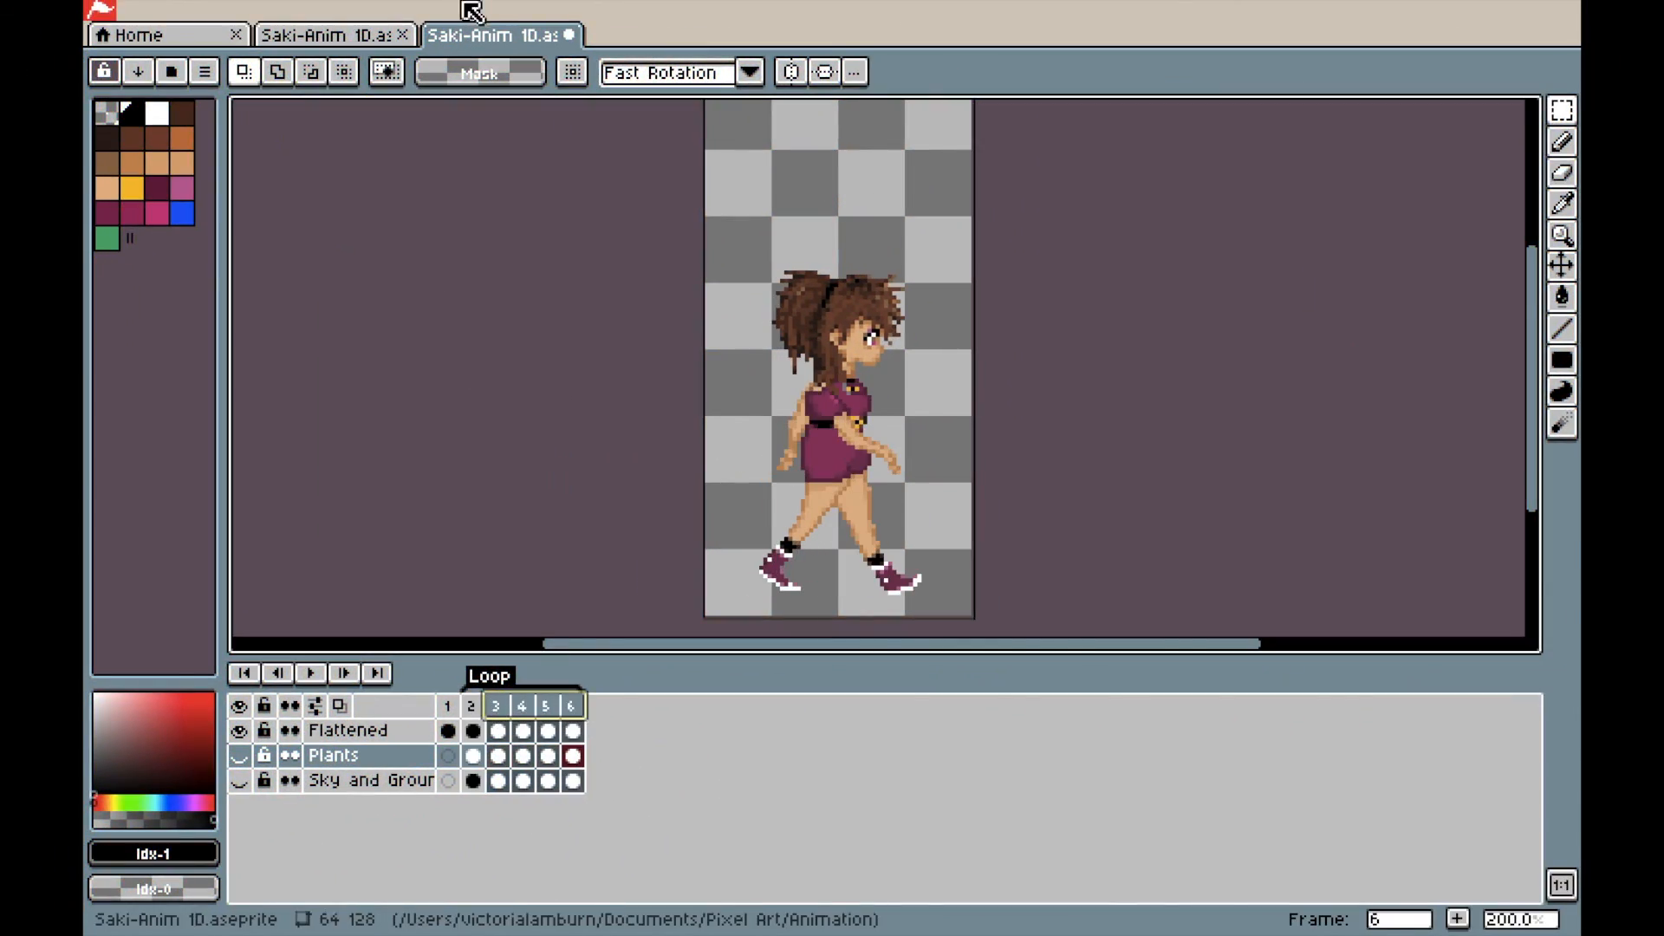
{"action": "left_click", "coordinate": [431, 9]}
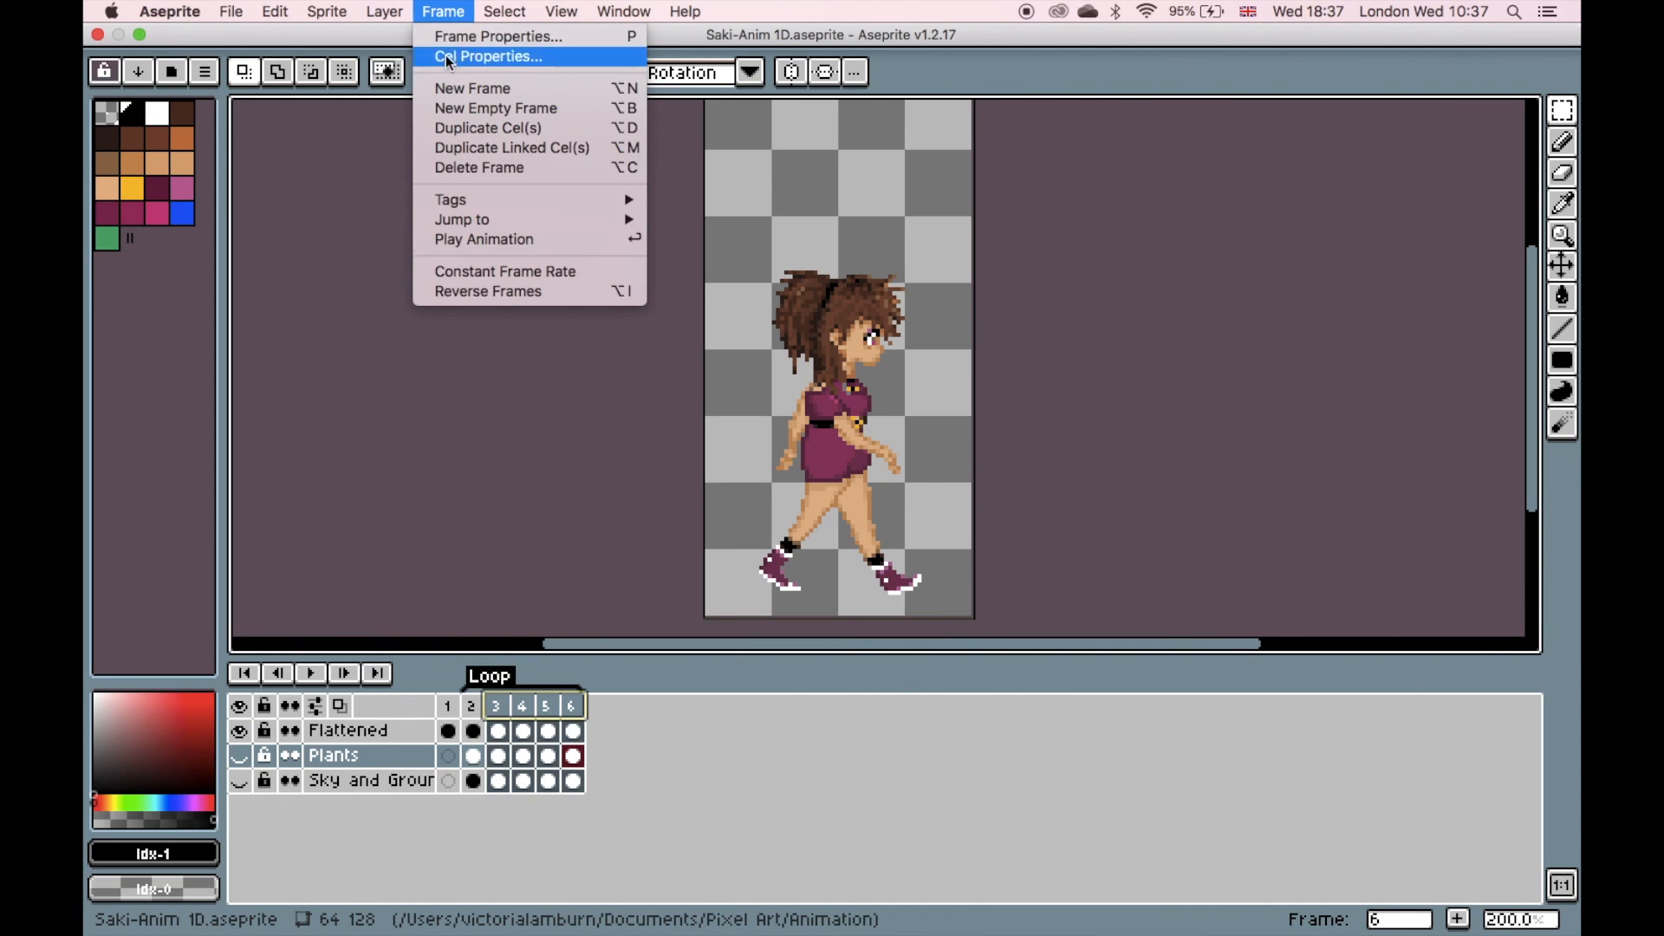
{"action": "left_click", "coordinate": [456, 128]}
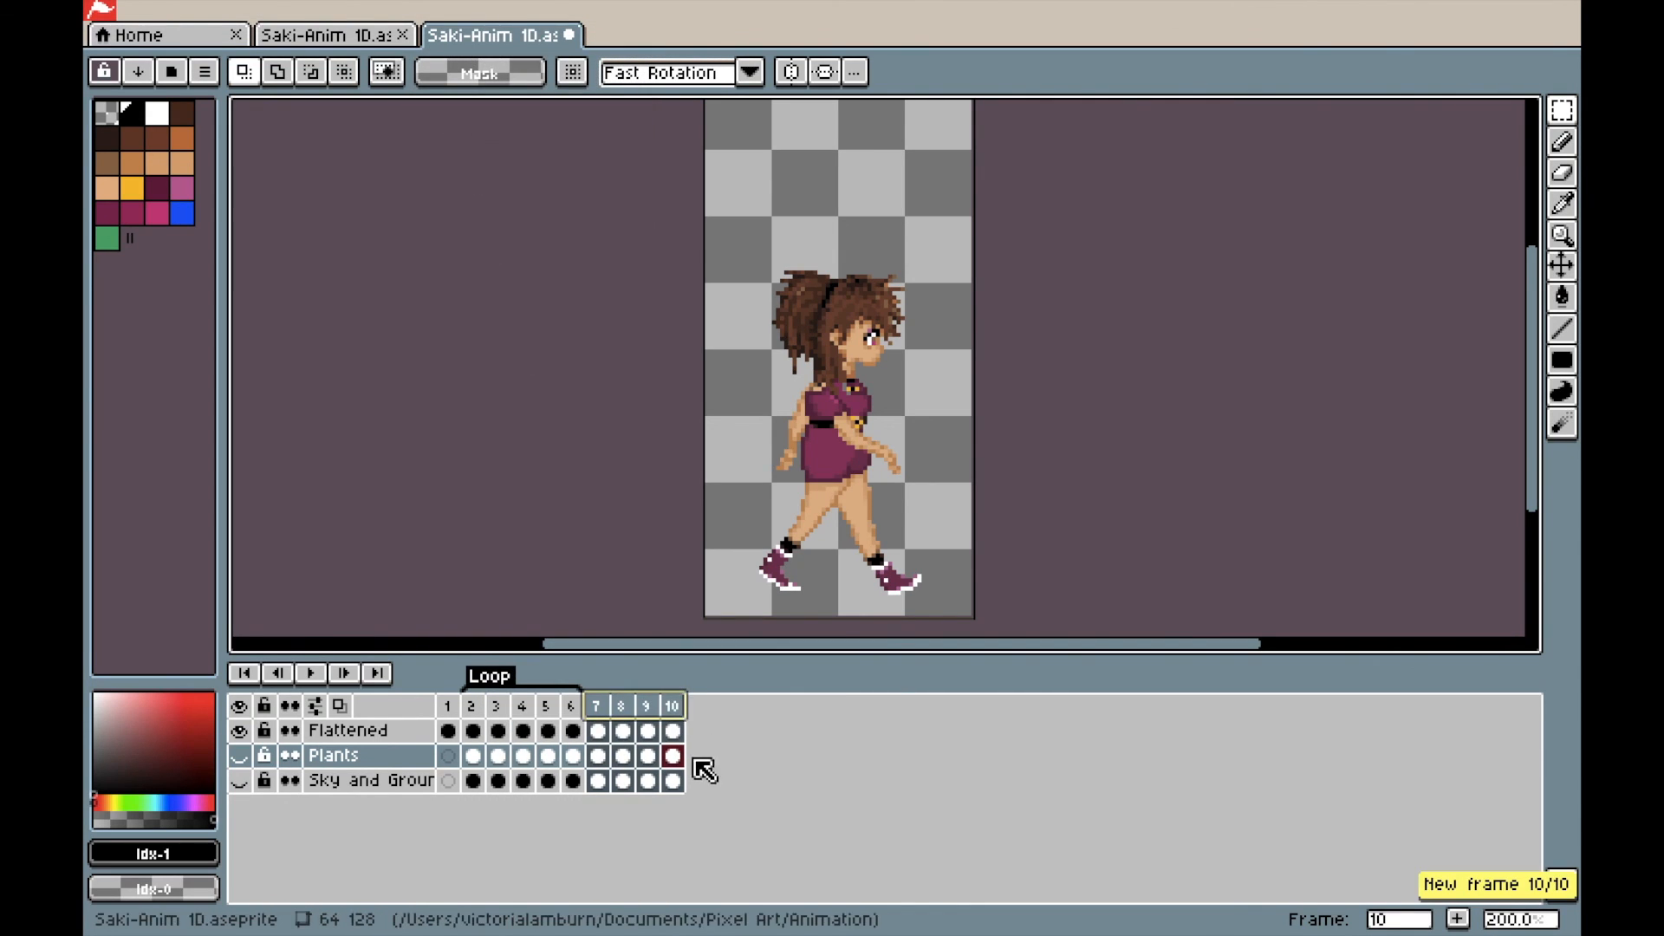
- Compare frames 6 and 10, and delete frame 10
{"action": "left_click", "coordinate": [676, 711]}
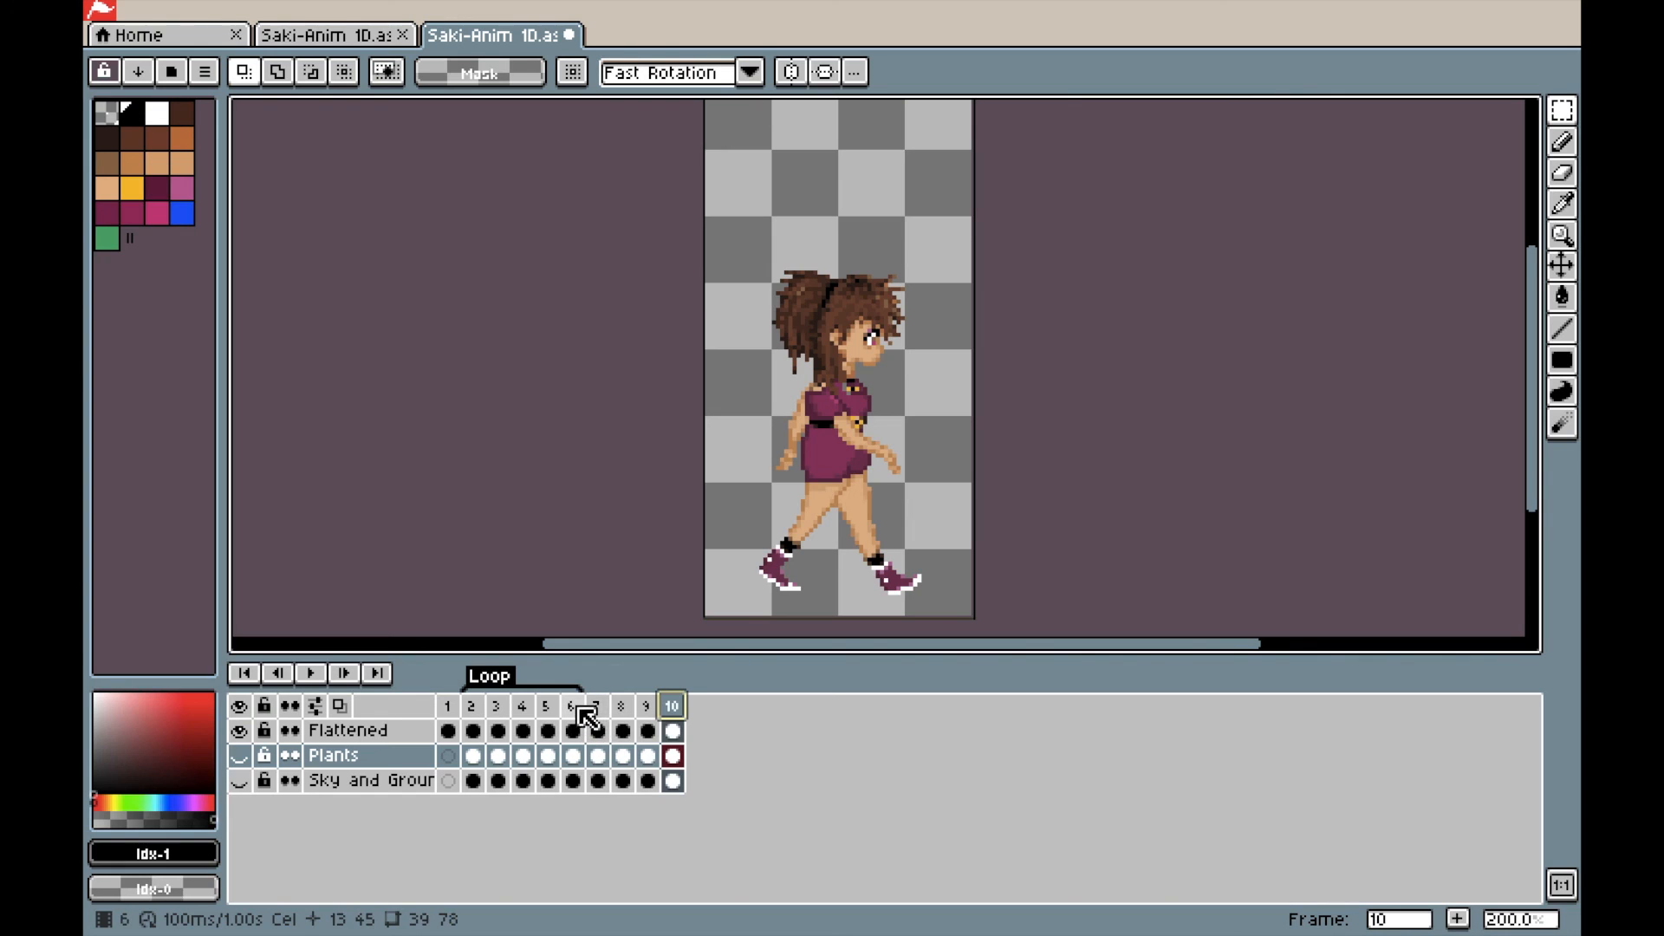
{"action": "left_click", "coordinate": [574, 708]}
{"action": "left_click", "coordinate": [674, 707]}
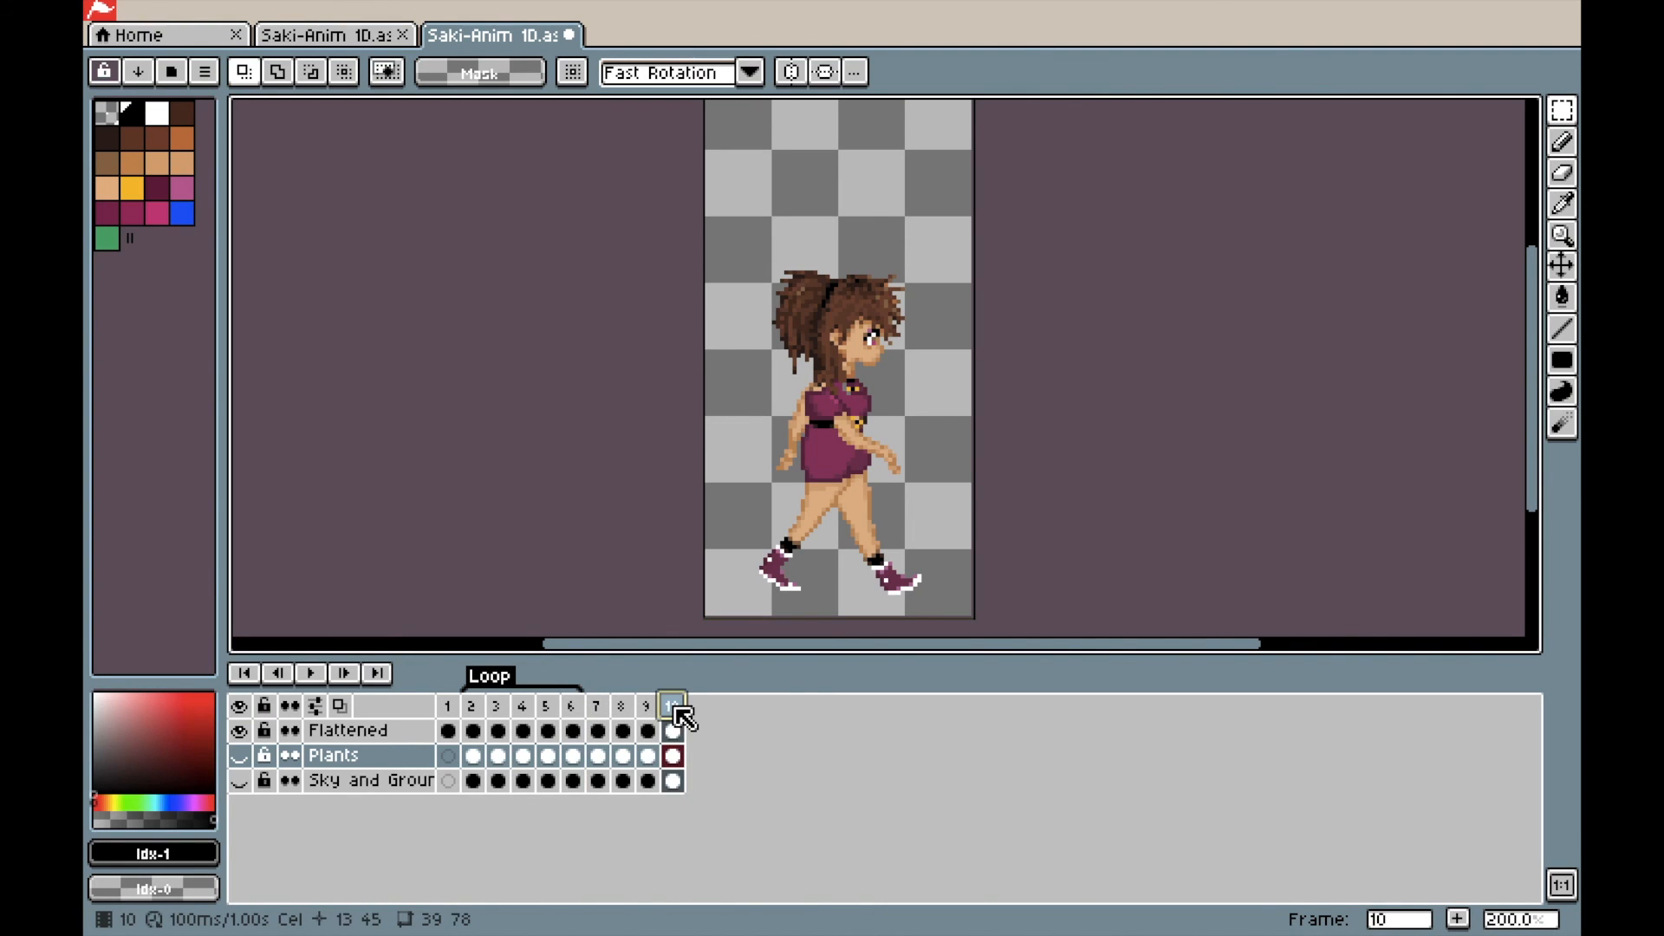
{"action": "right_click", "coordinate": [677, 710]}
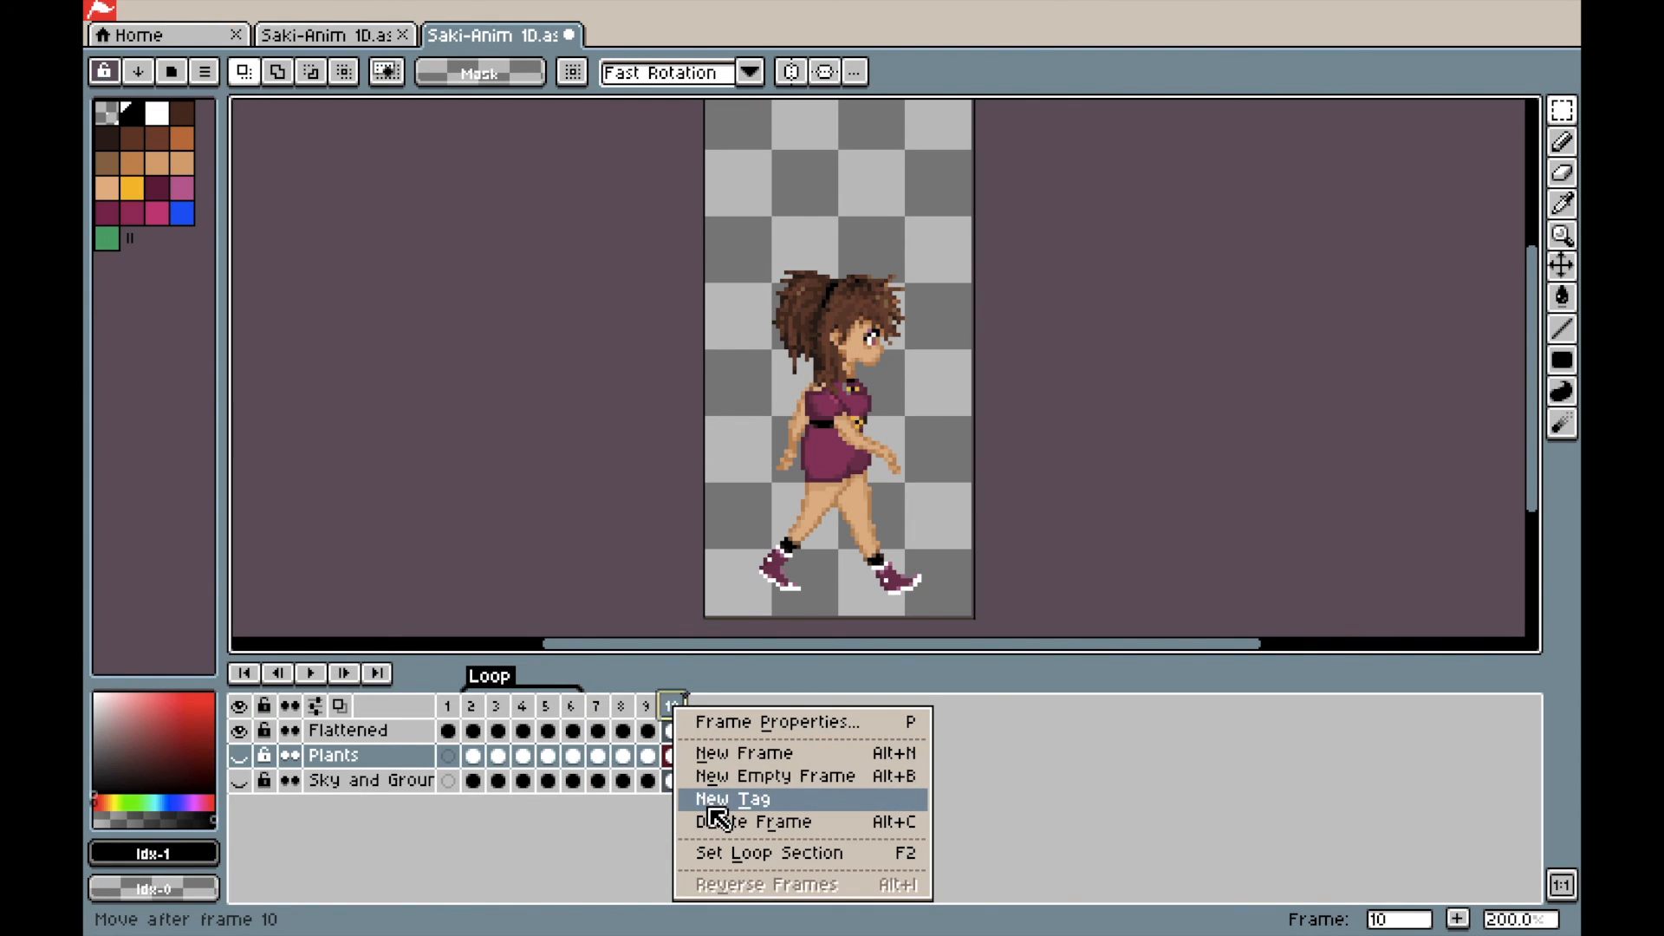
{"action": "left_click", "coordinate": [717, 839]}
- Reverse the order of frames 7 to 9
{"action": "left_click_drag", "start_coordinate": [606, 711], "coordinate": [650, 712]}
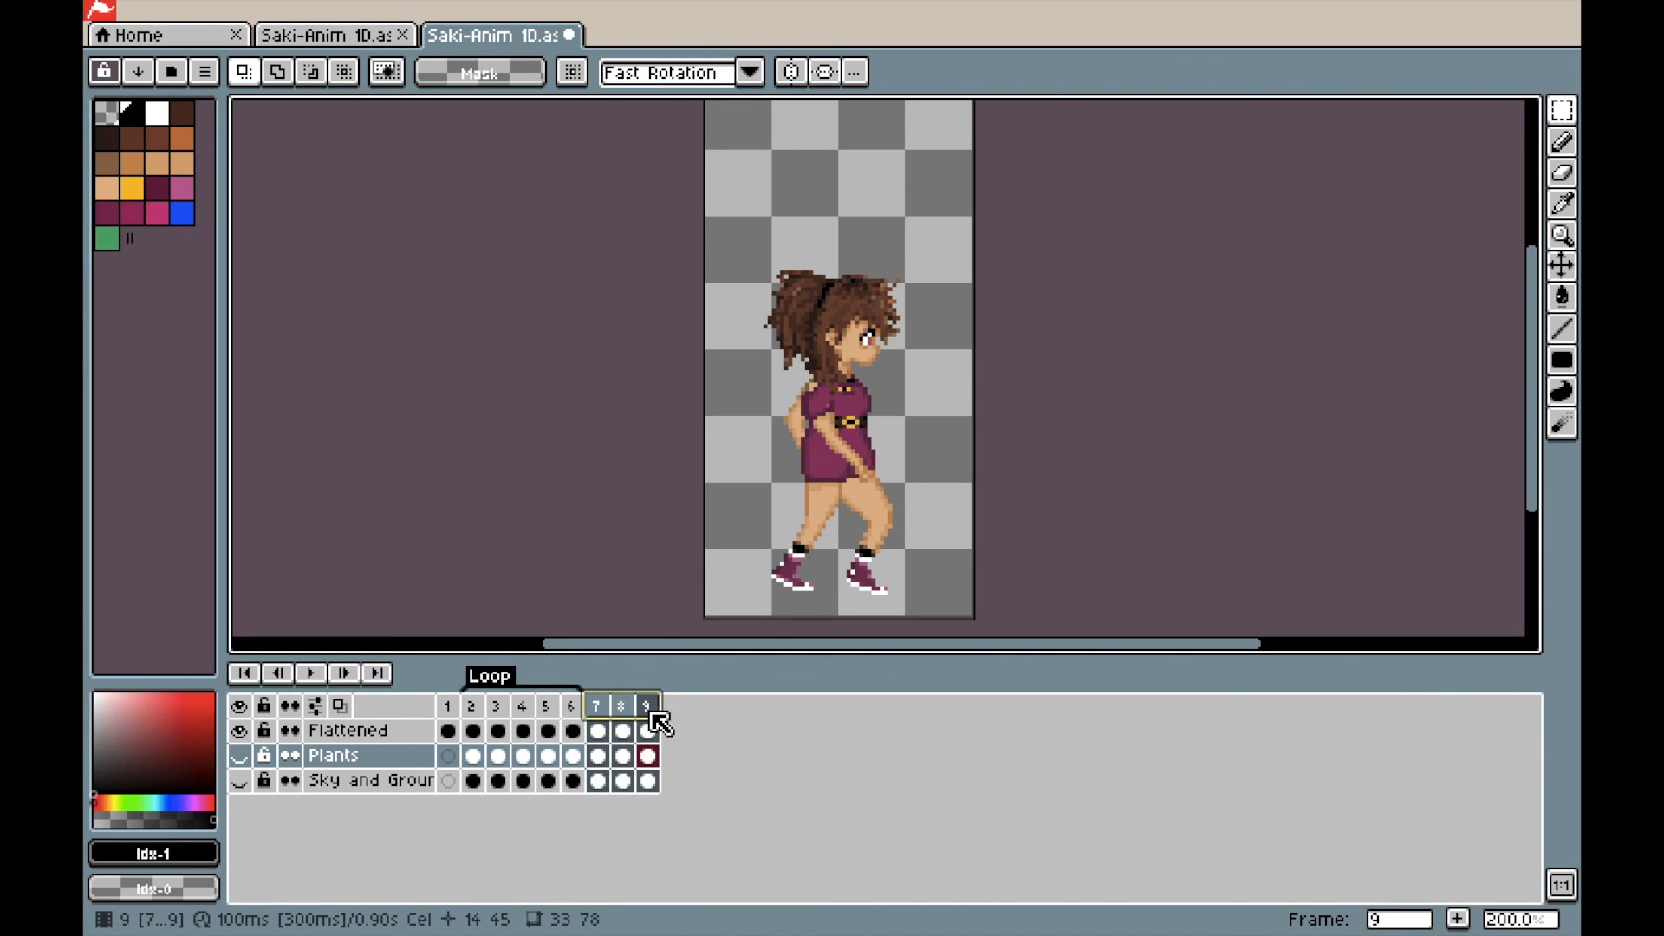
{"action": "mouse_move", "coordinate": [555, 7]}
{"action": "left_click", "coordinate": [463, 9]}
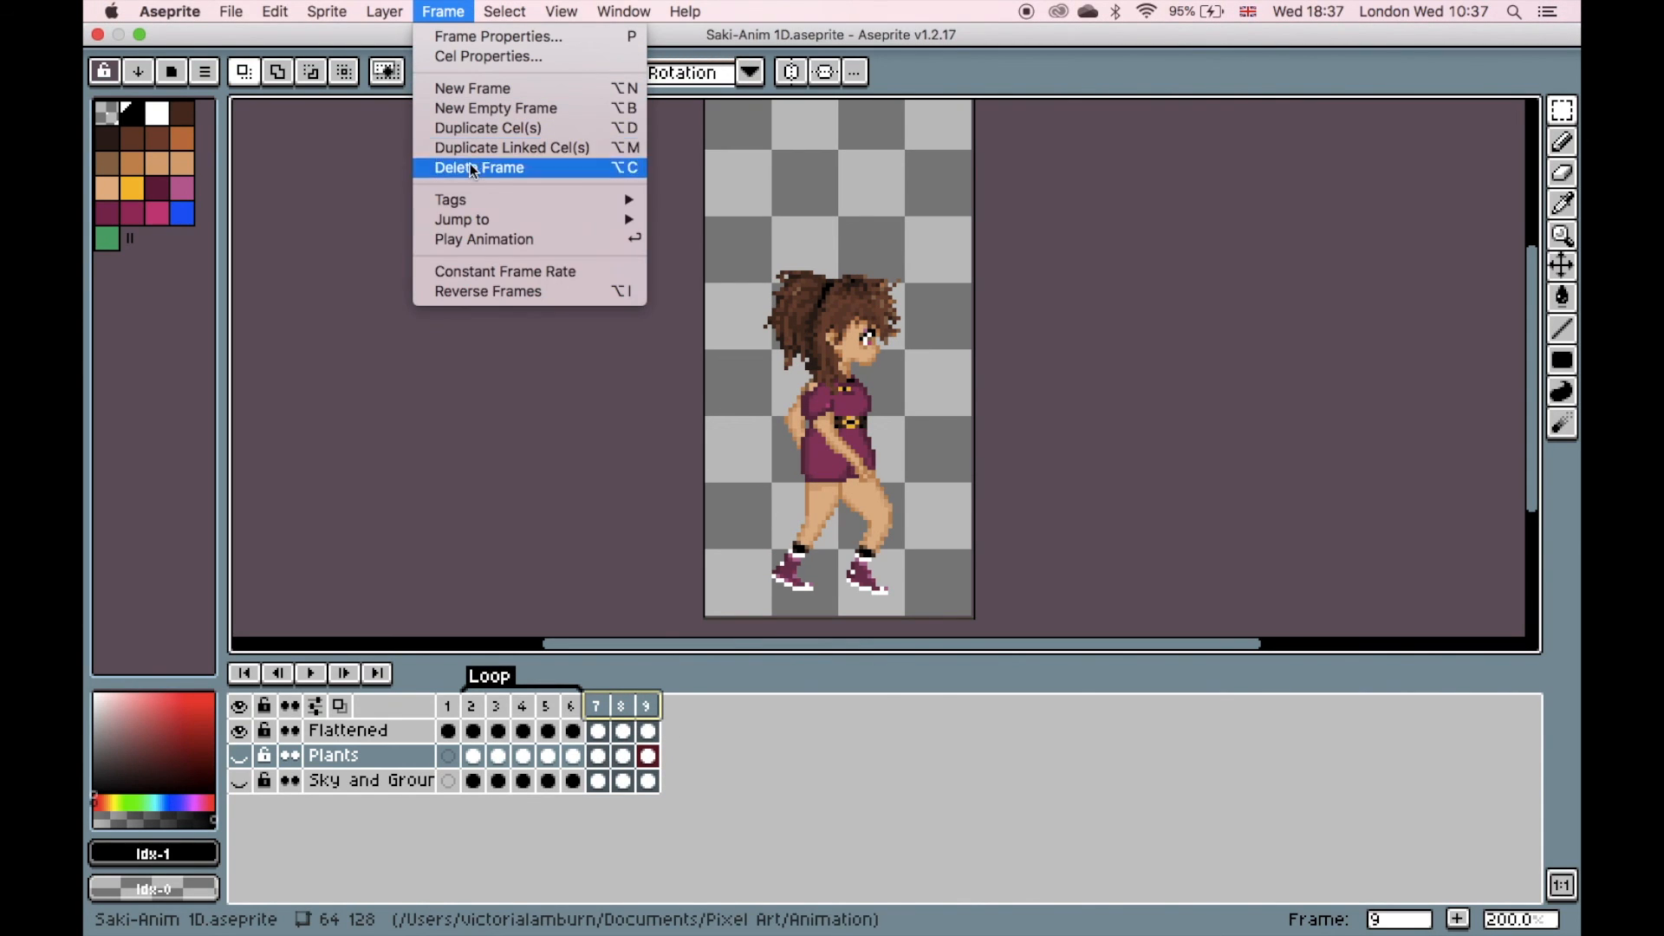
{"action": "left_click", "coordinate": [474, 288]}
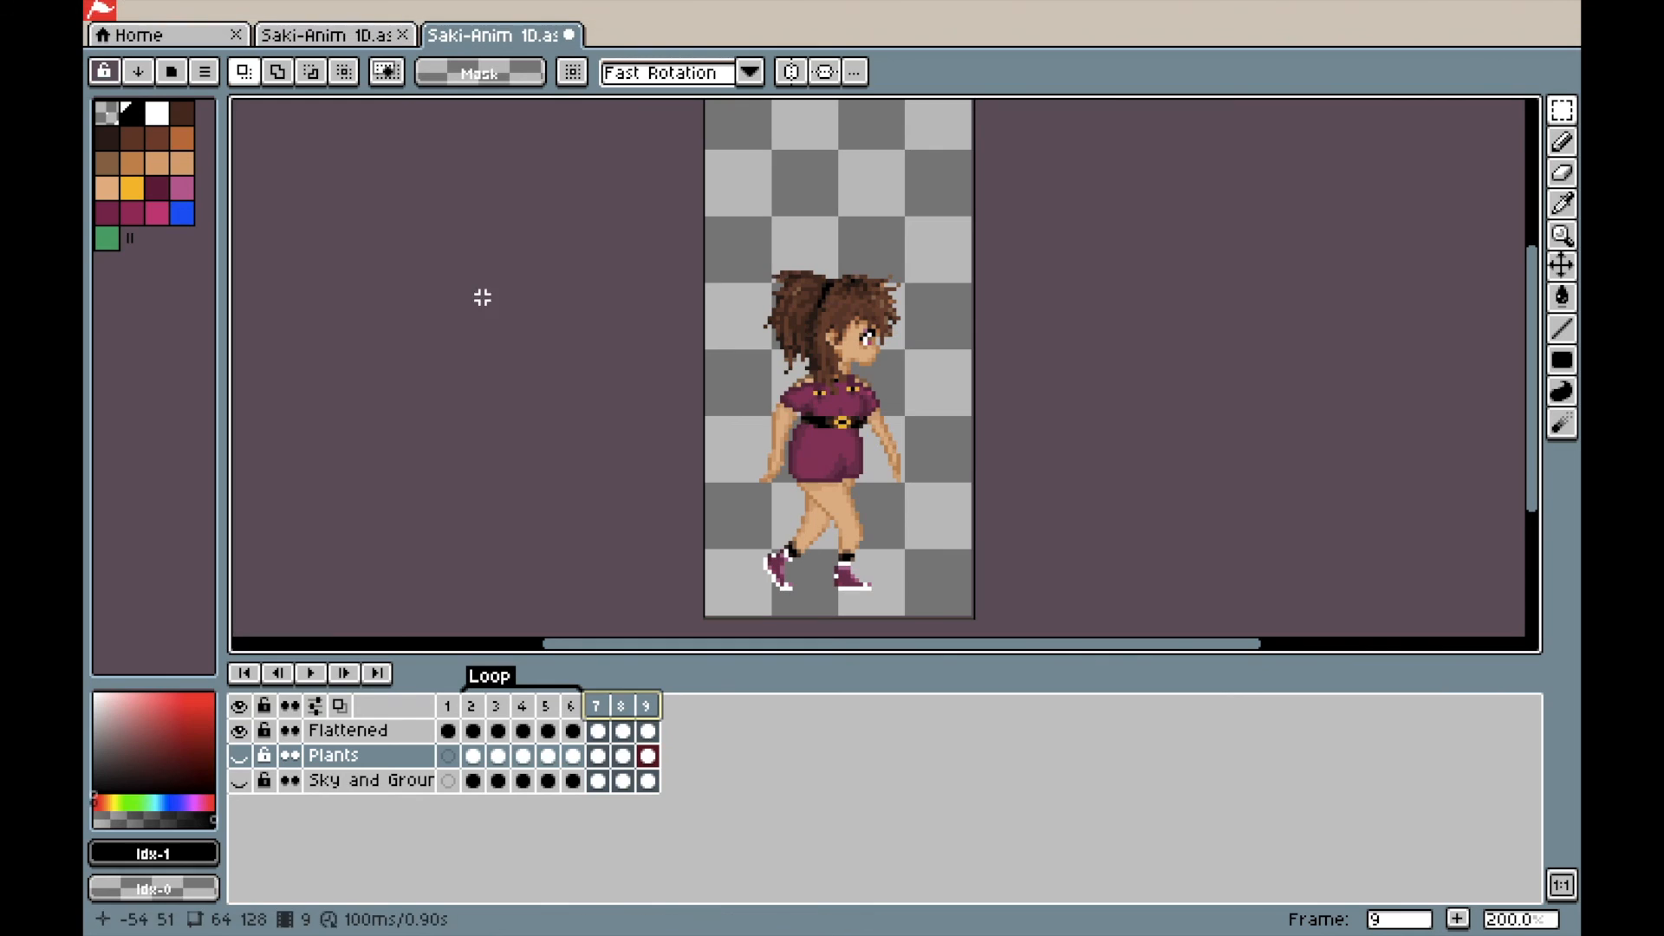
- Set the loop section to frames 2 to 9 and play the animation from frame 2
{"action": "left_click_drag", "start_coordinate": [482, 706], "coordinate": [653, 713]}
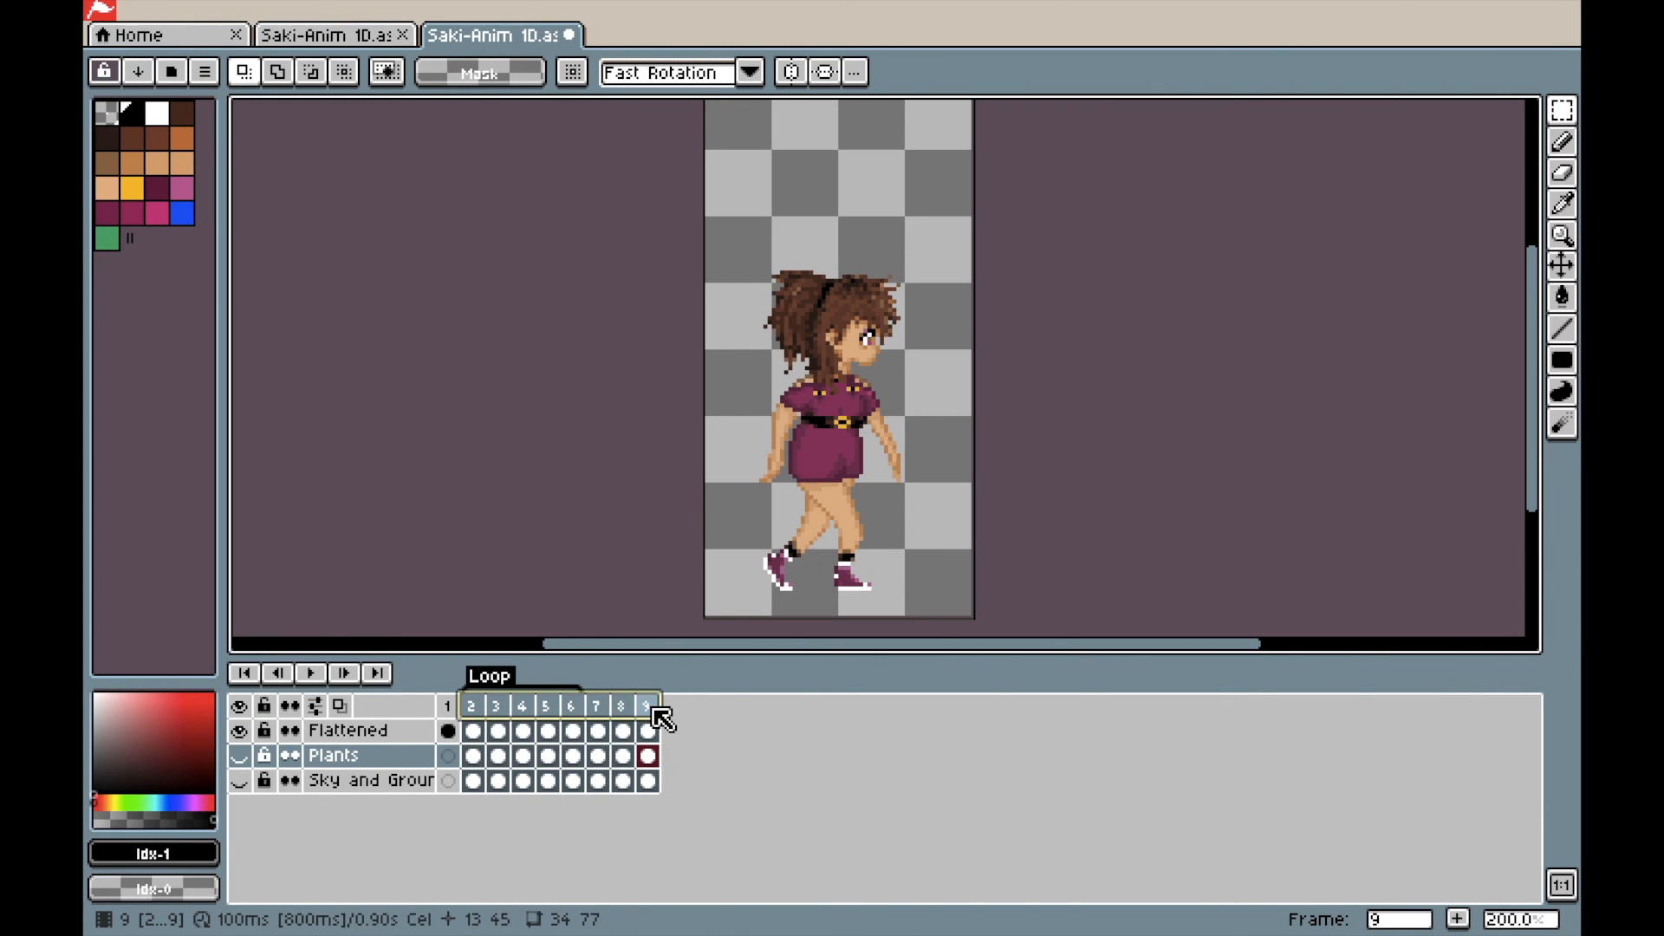
{"action": "right_click", "coordinate": [653, 709]}
{"action": "left_click", "coordinate": [726, 854]}
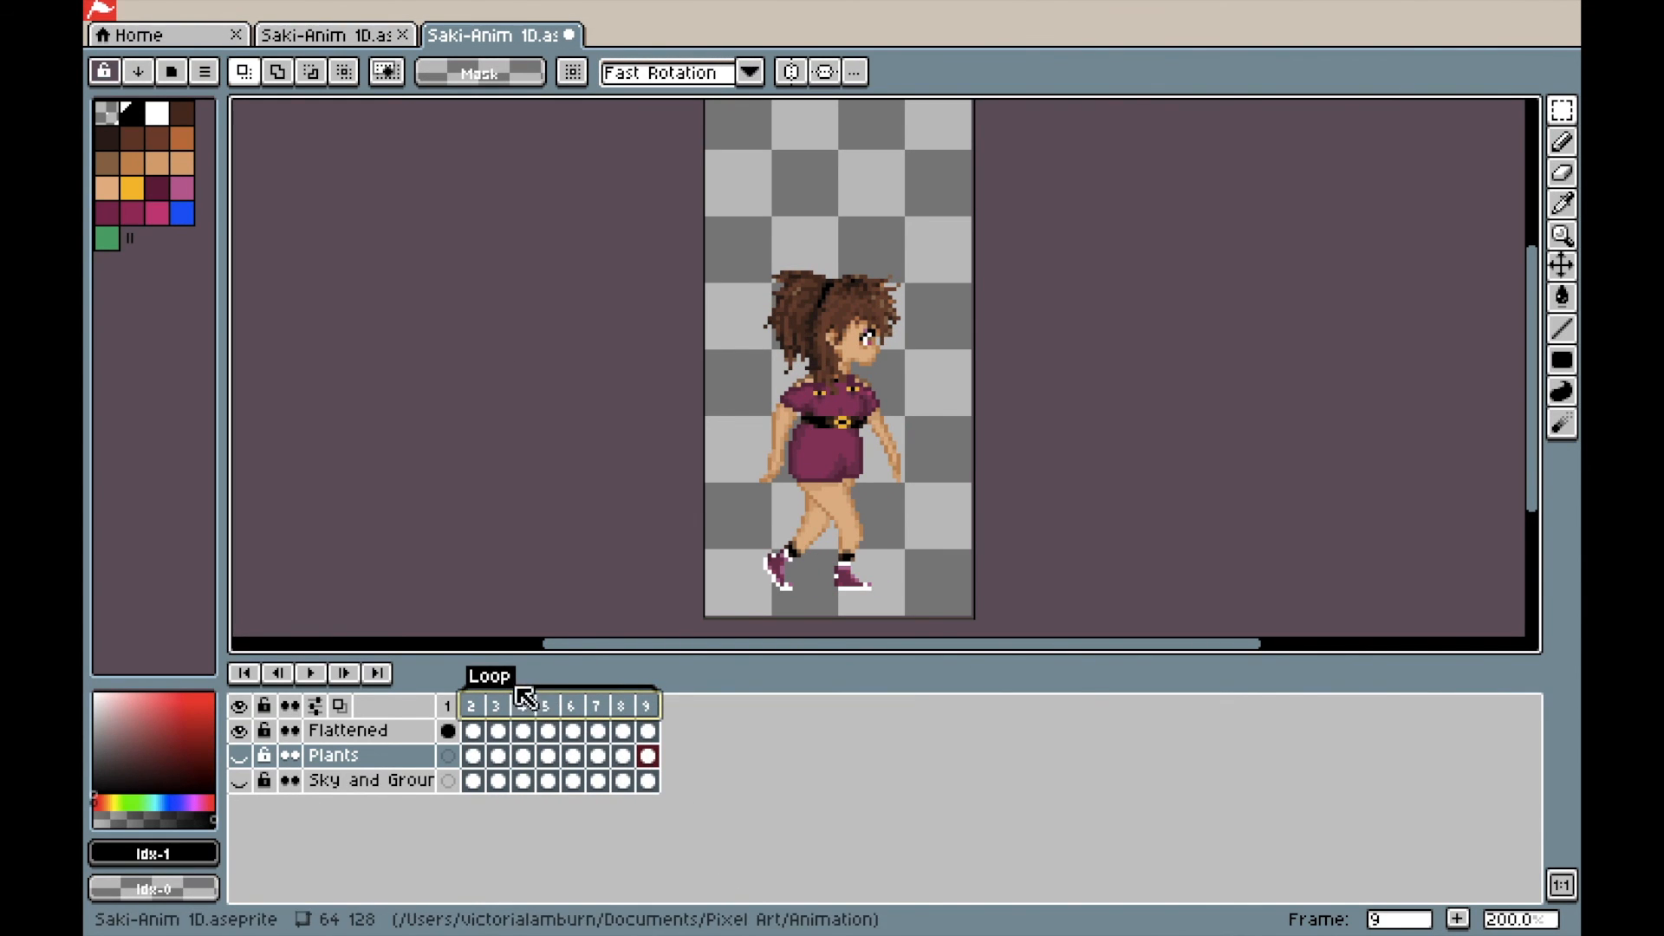
{"action": "left_click", "coordinate": [473, 705]}
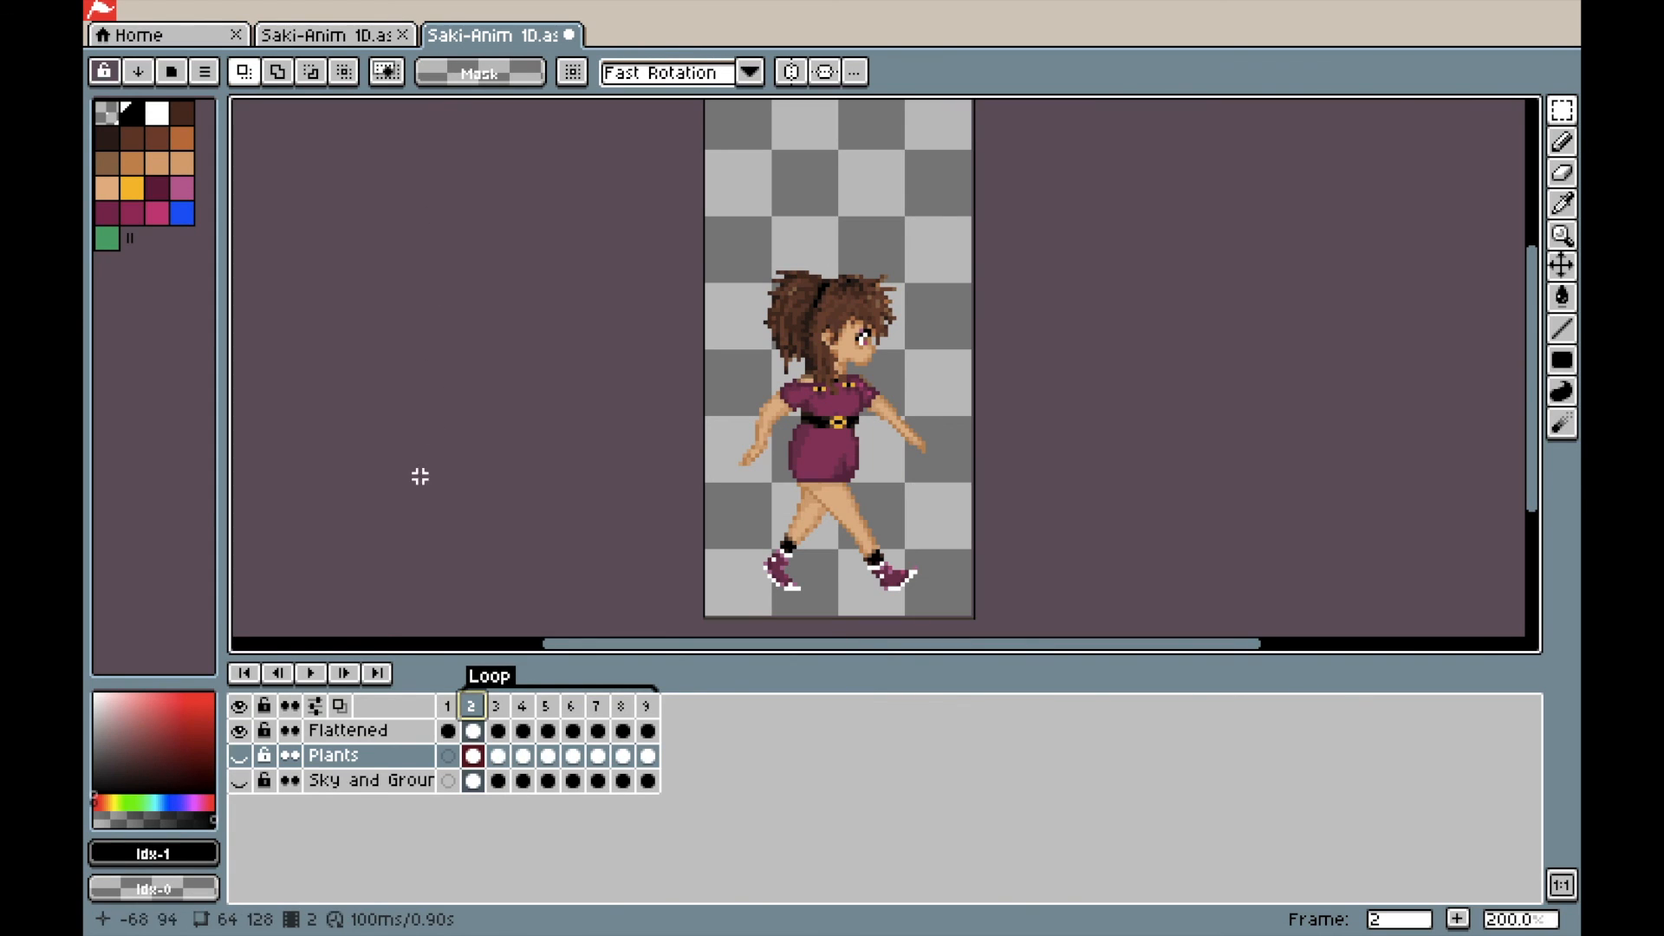
{"action": "left_click", "coordinate": [314, 675]}
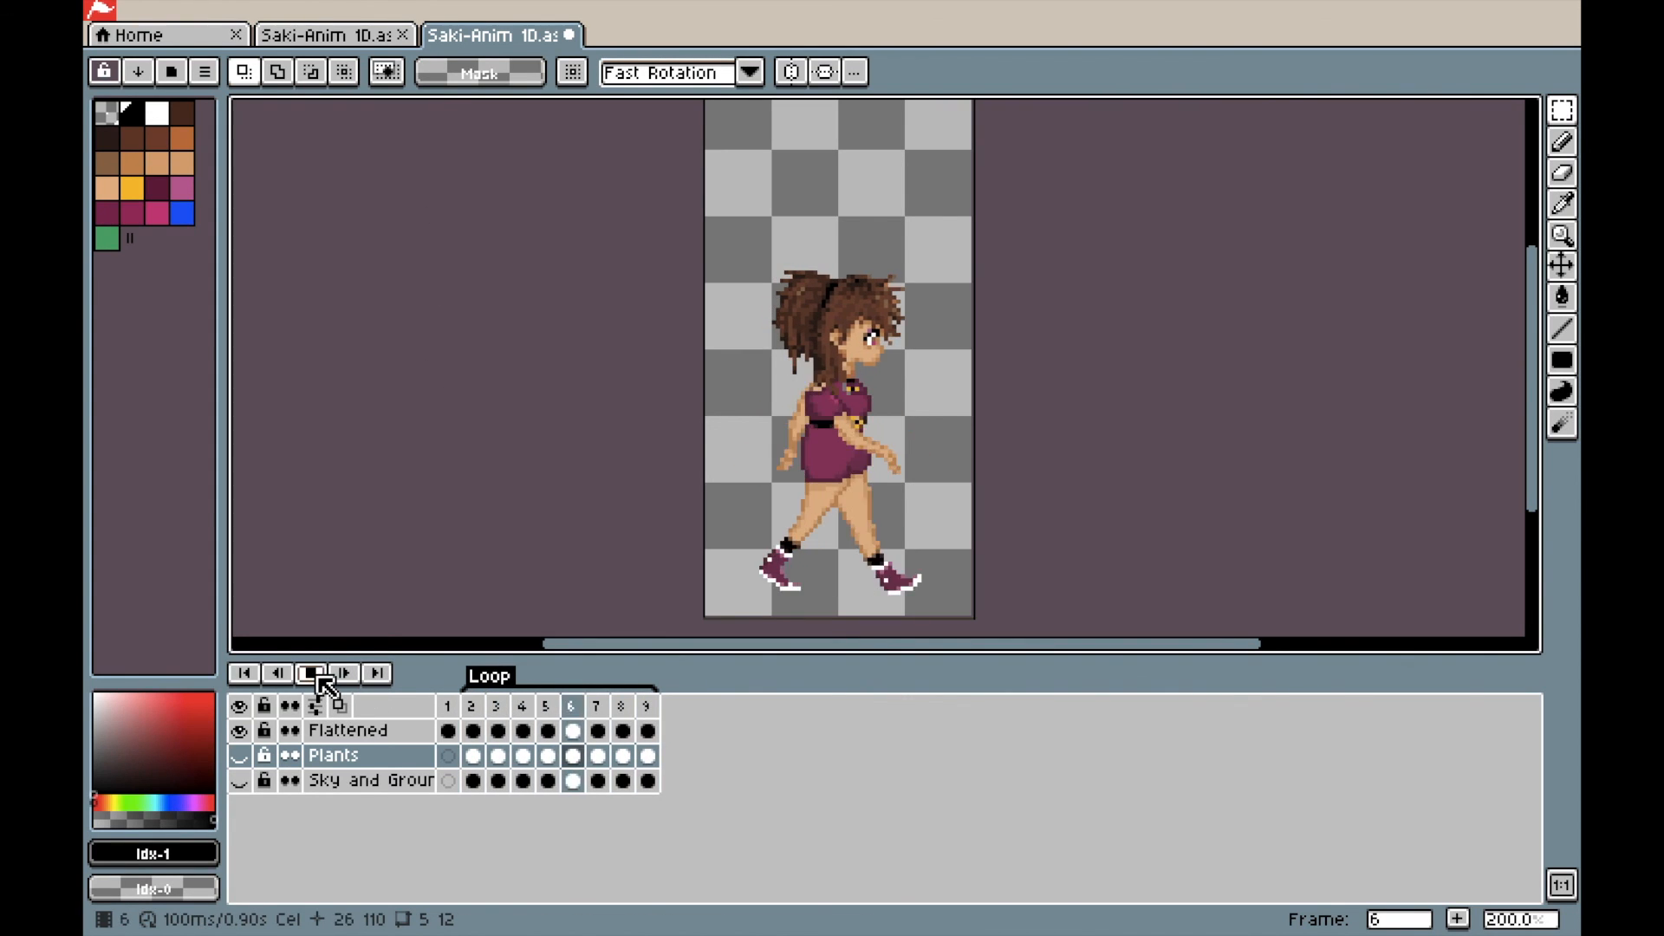